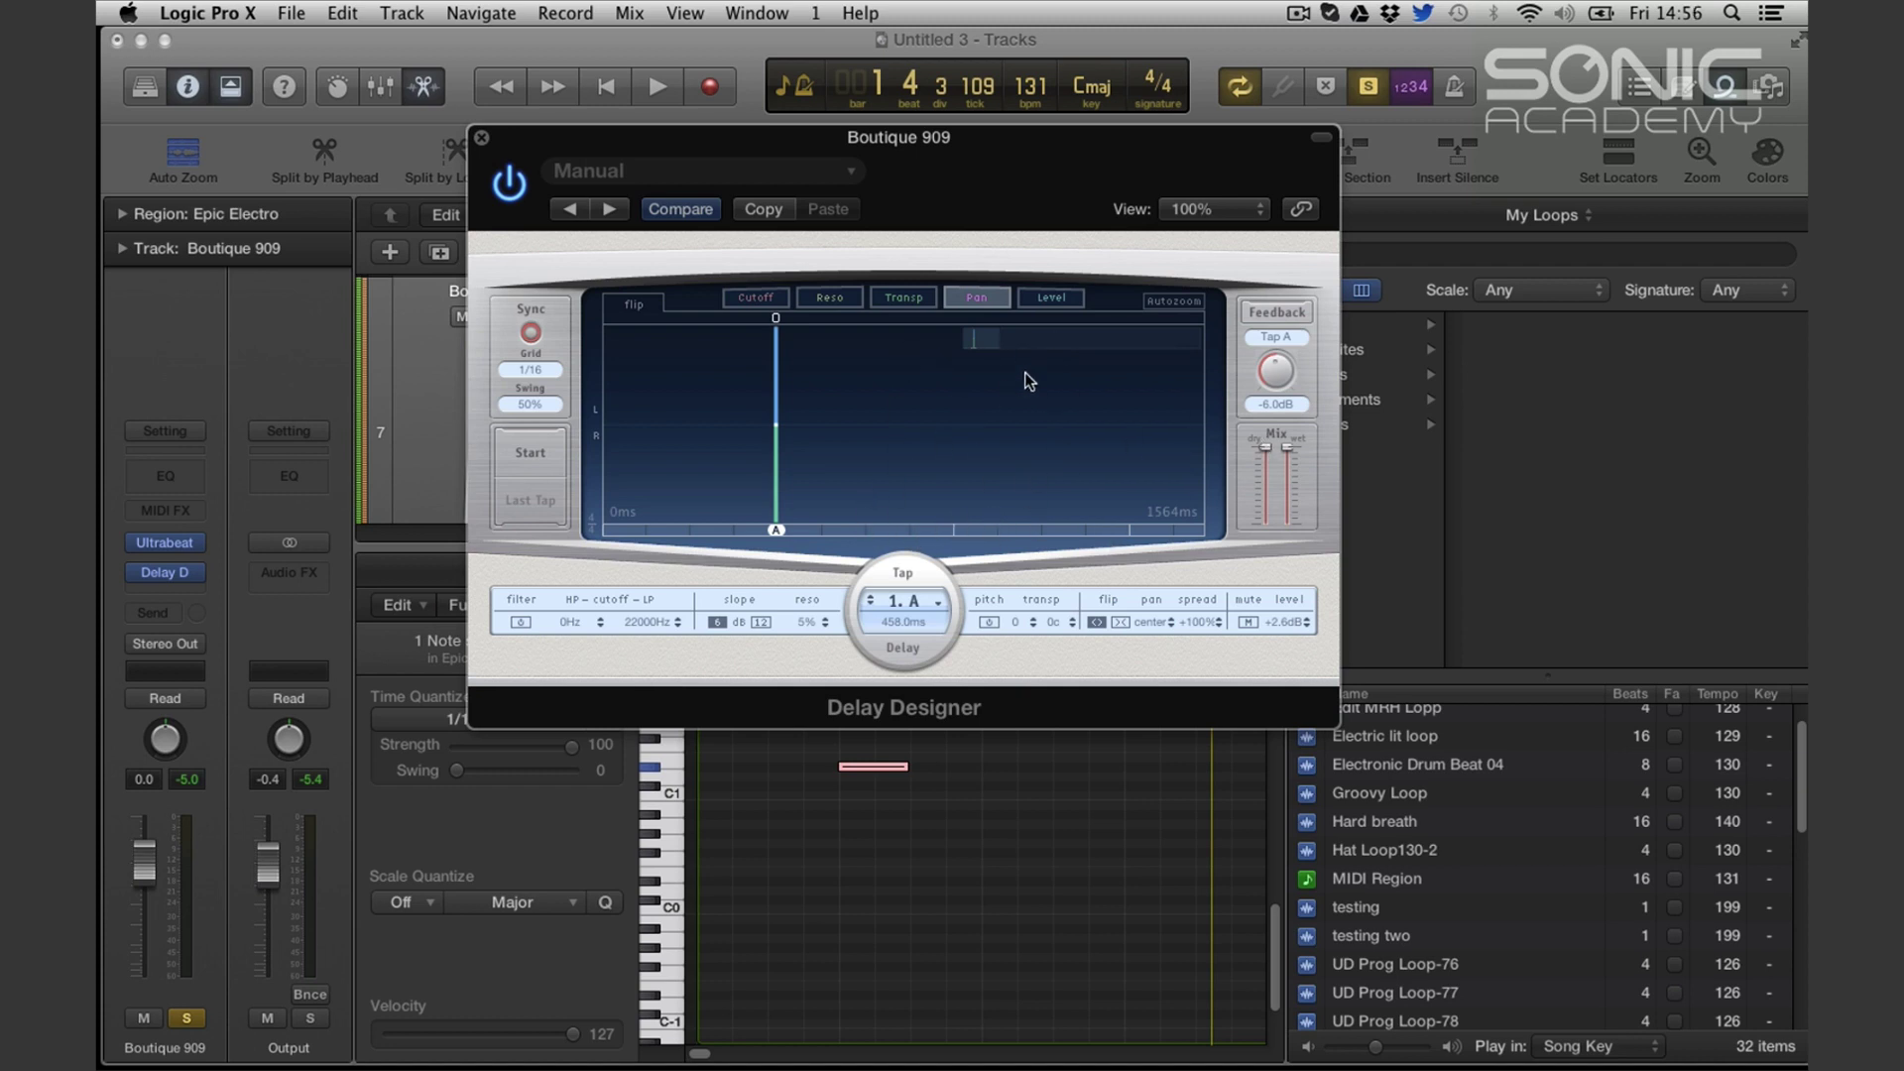
Look through tap A's cutoff, resonance, transposition, pan and level displays over a wider time range
mouse_move(994, 341)
mouse_down()
mouse_move(1195, 343)
mouse_move(983, 340)
mouse_move(1002, 348)
mouse_up()
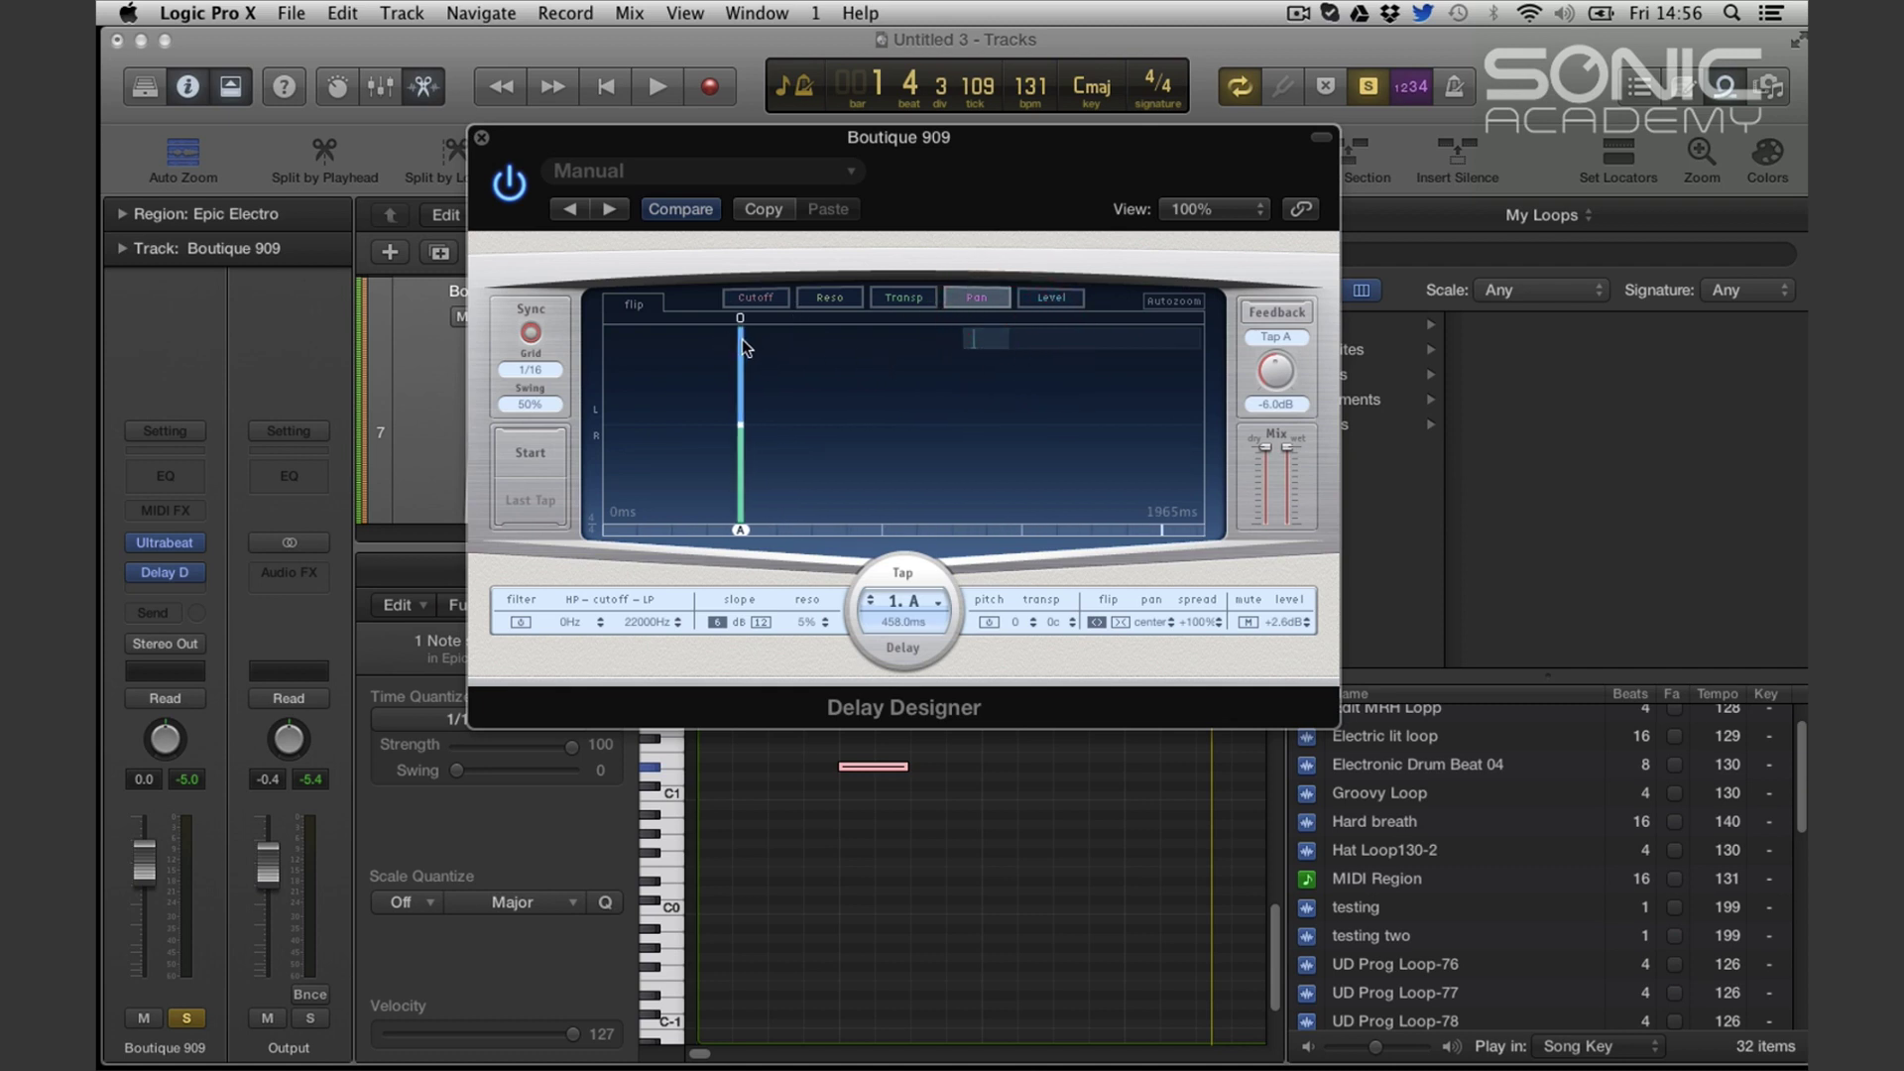
click(750, 298)
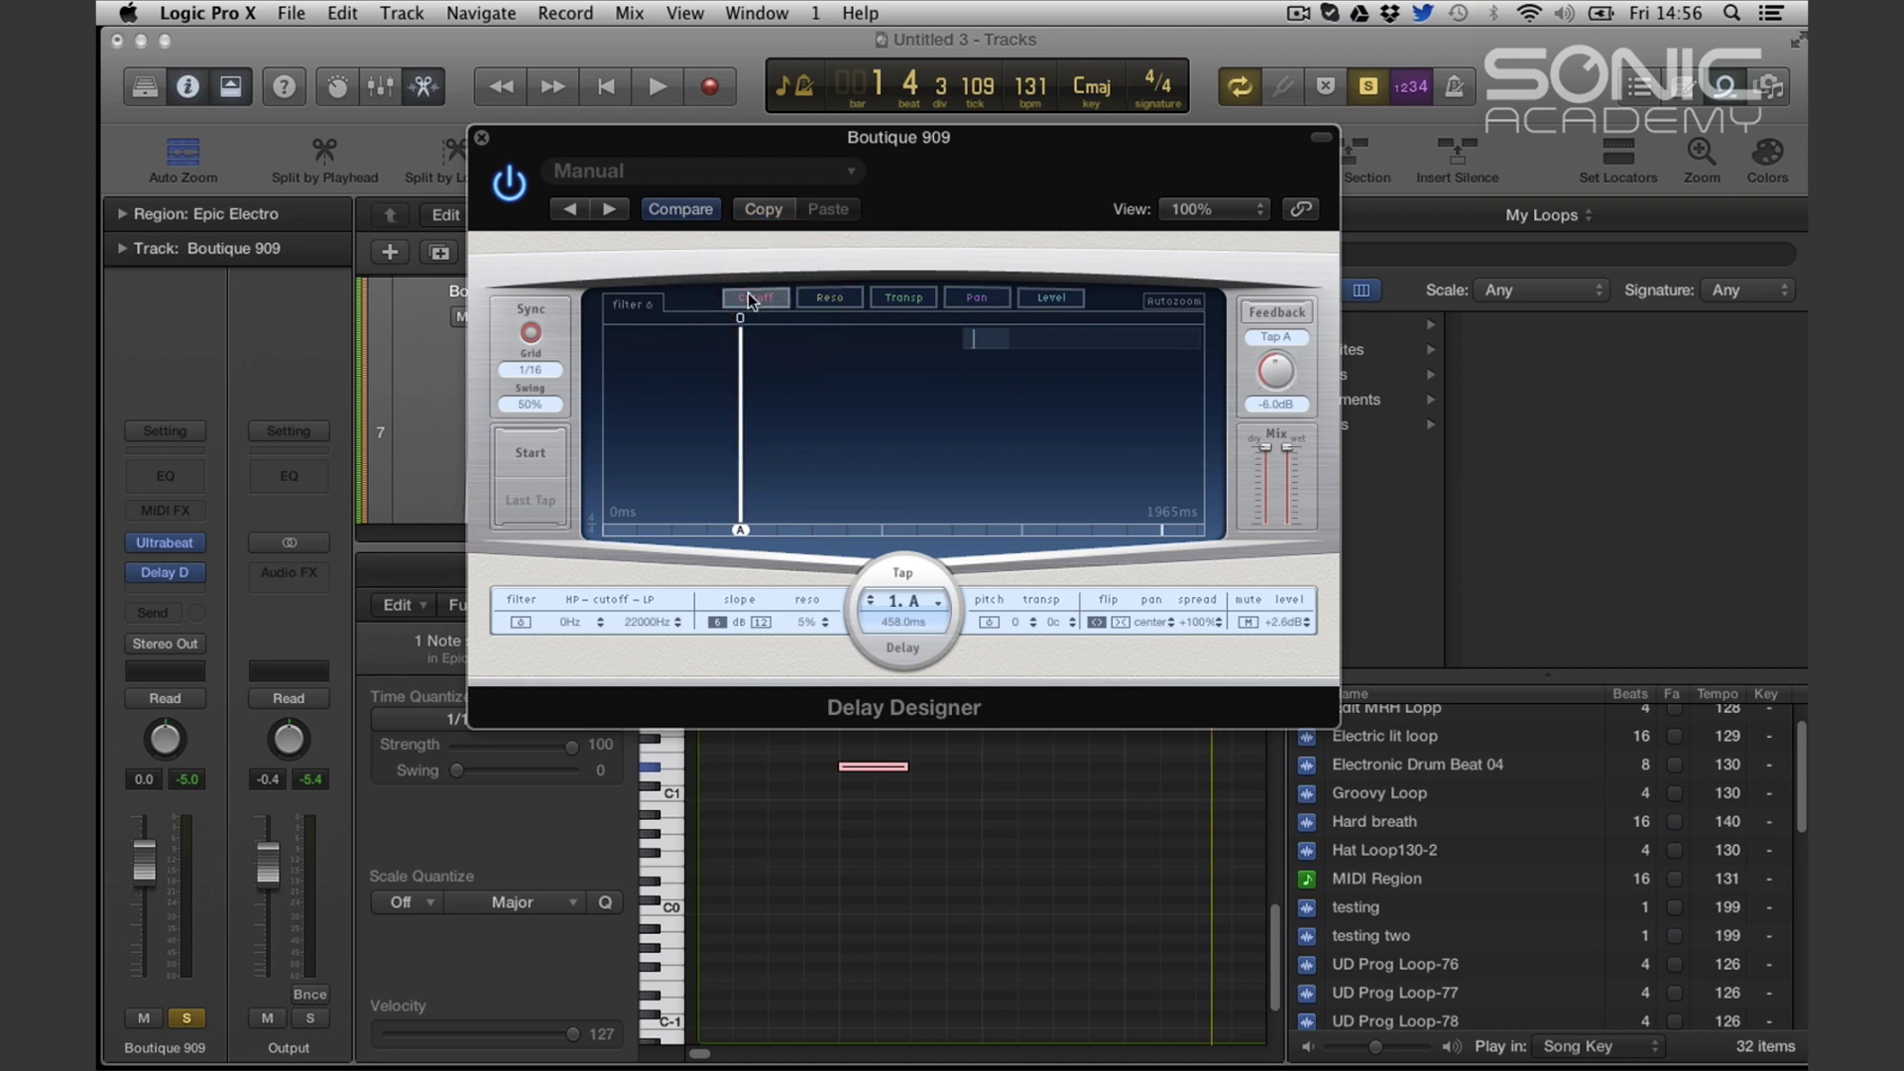
click(859, 299)
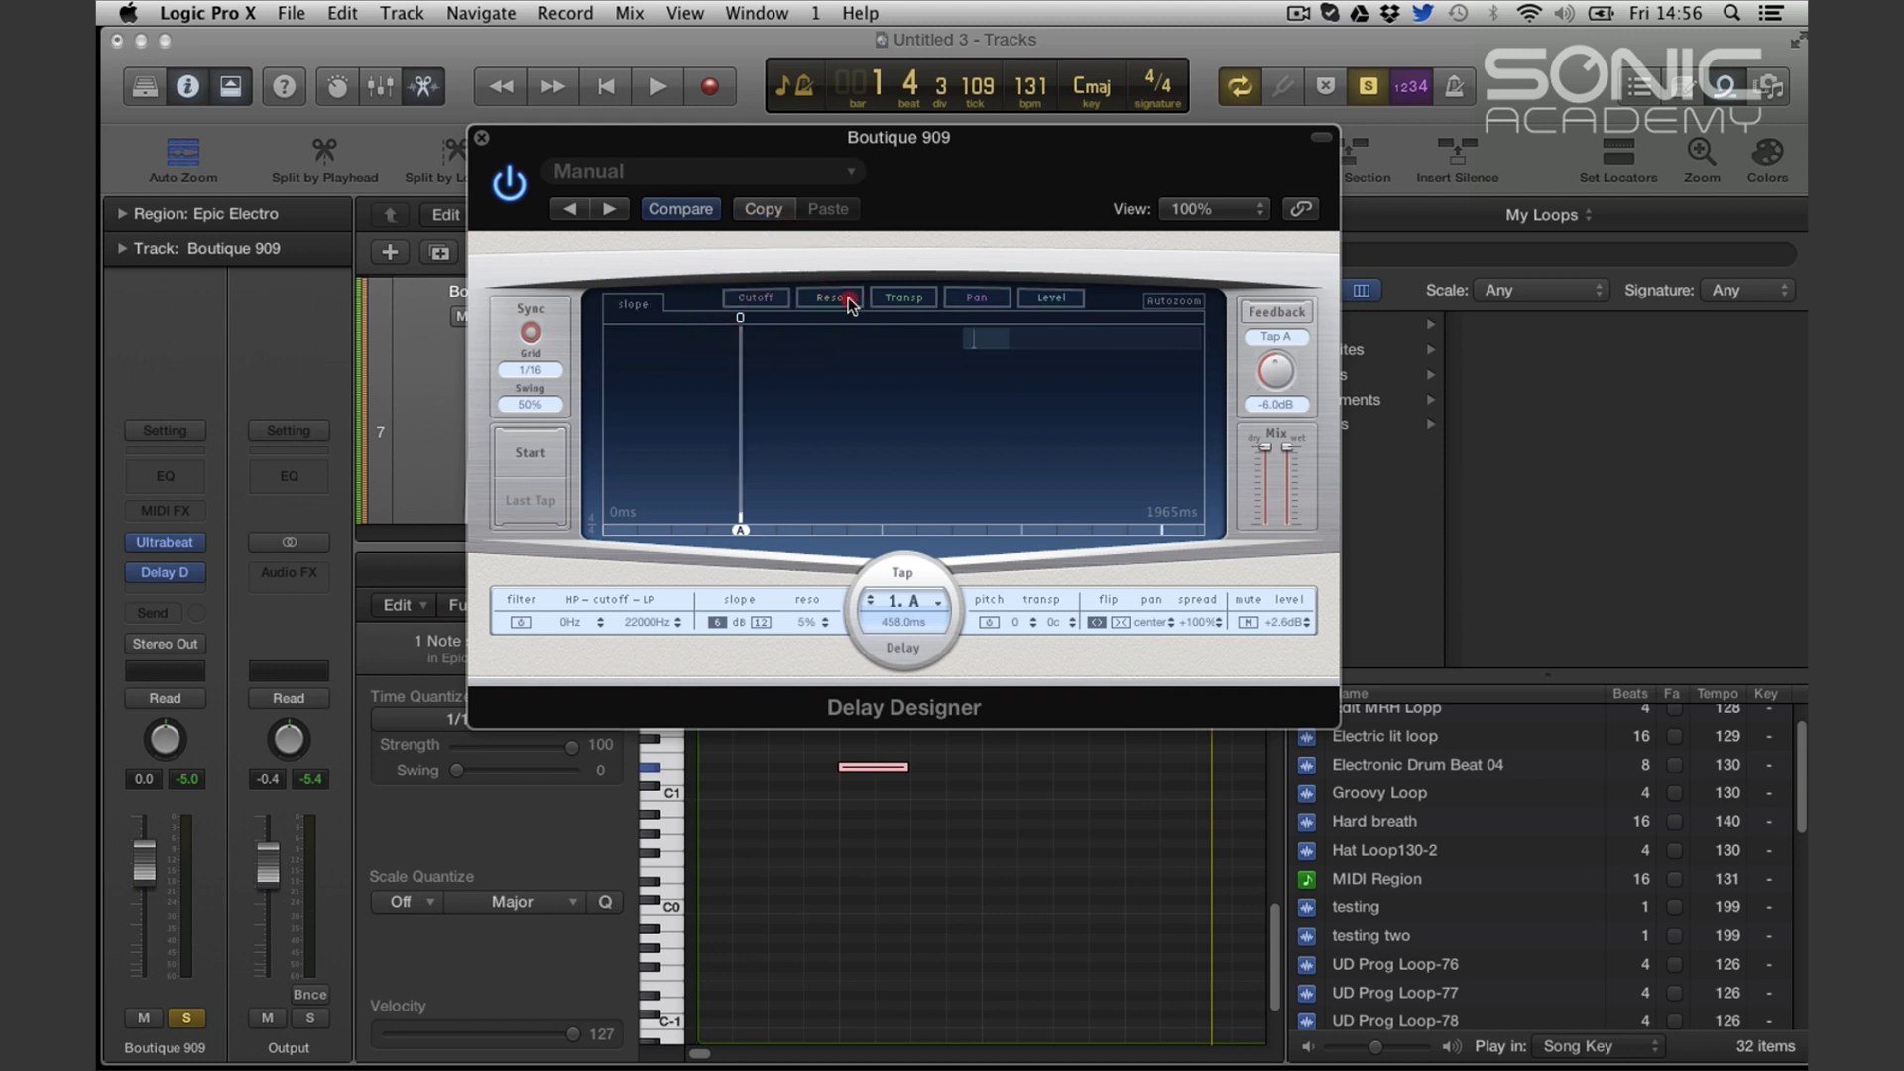
click(903, 299)
click(974, 299)
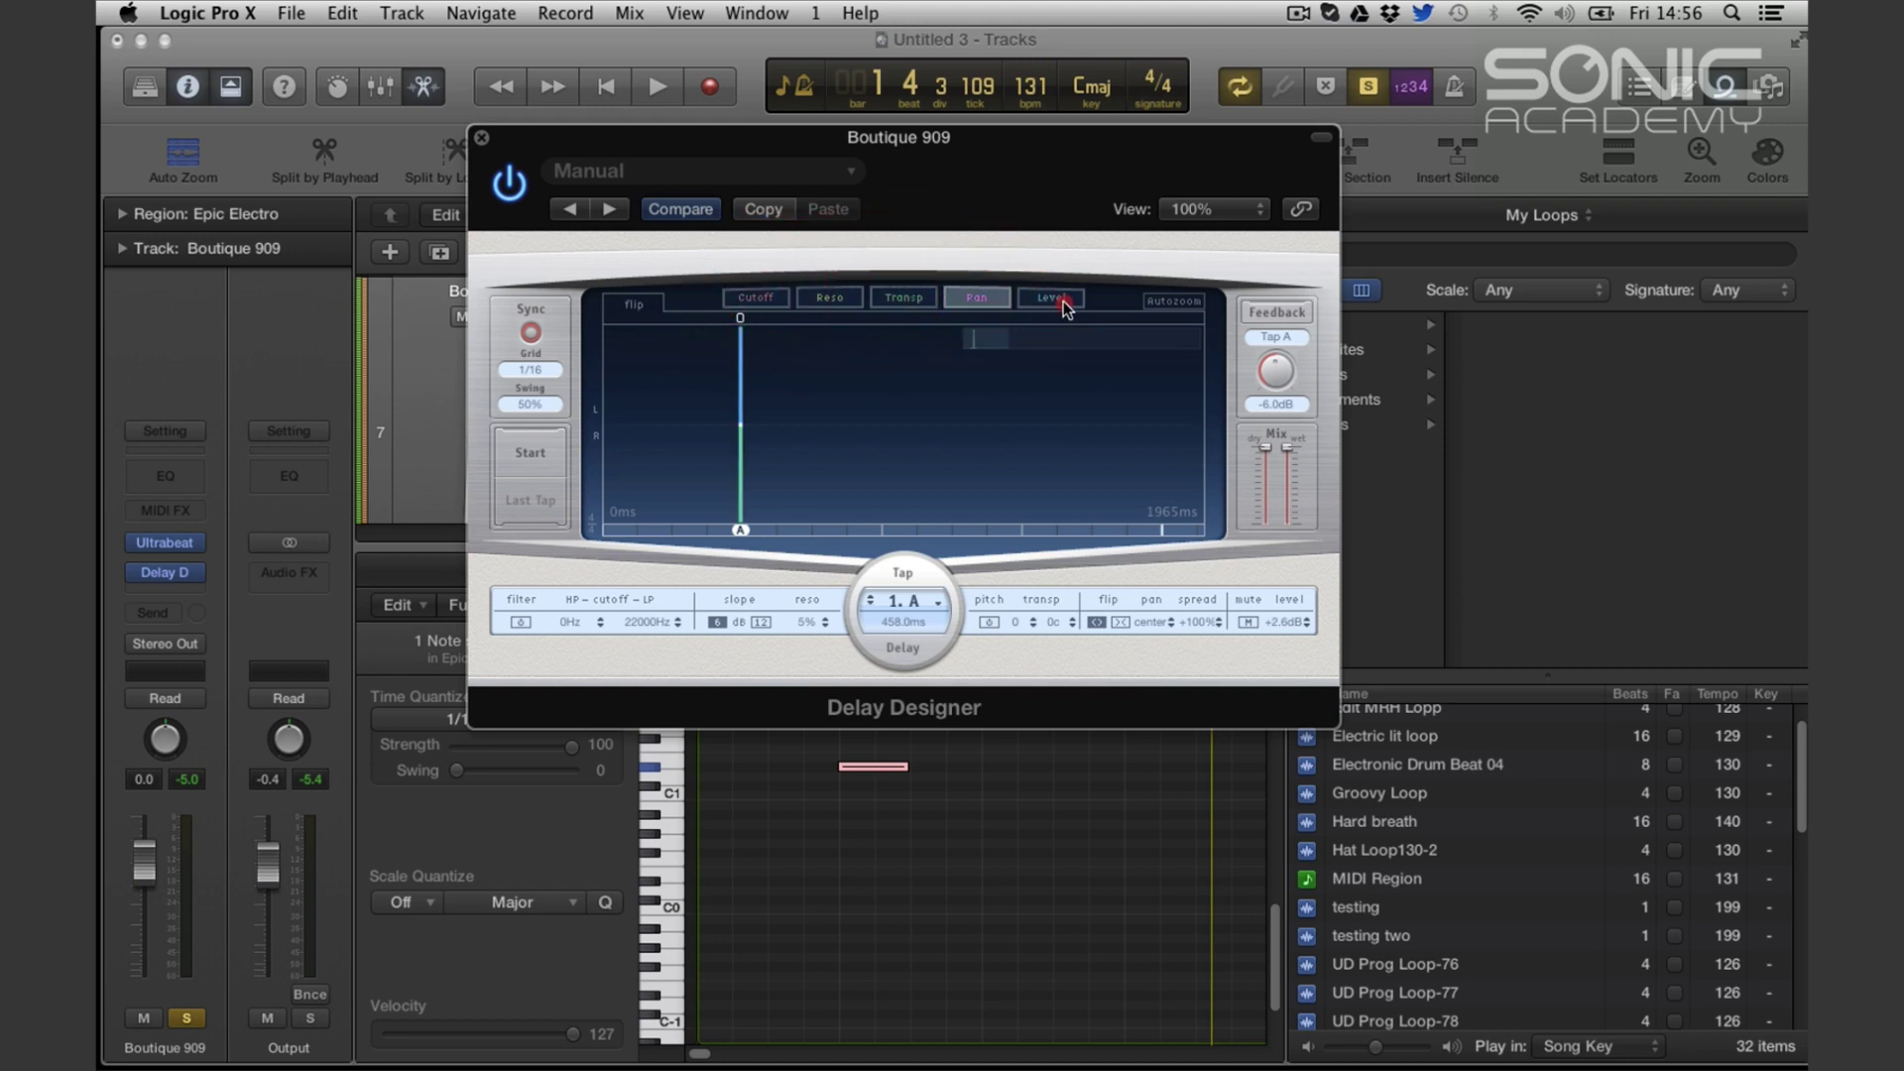
click(1061, 301)
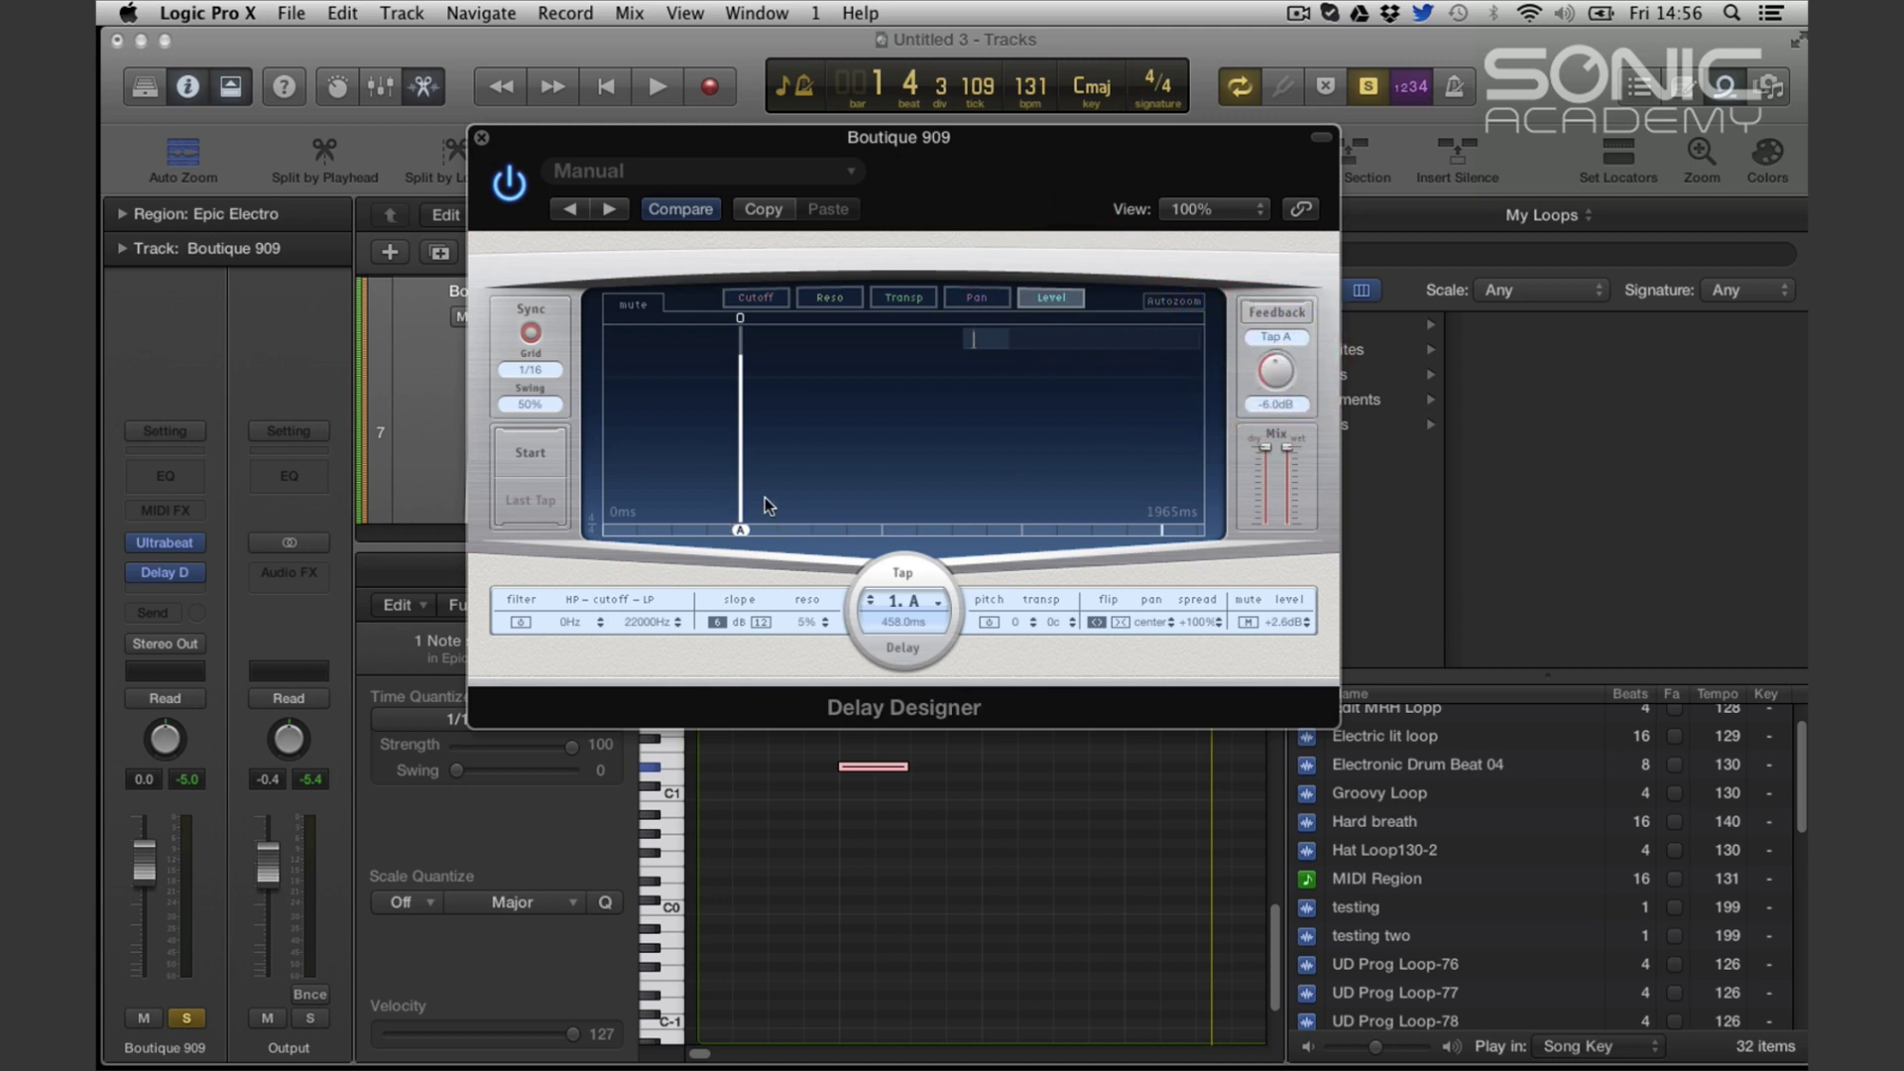
Add a second tap at 916 ms on the delay timeline and delete it again
drag(738, 365, 744, 365)
click(739, 533)
click(880, 531)
click(880, 531)
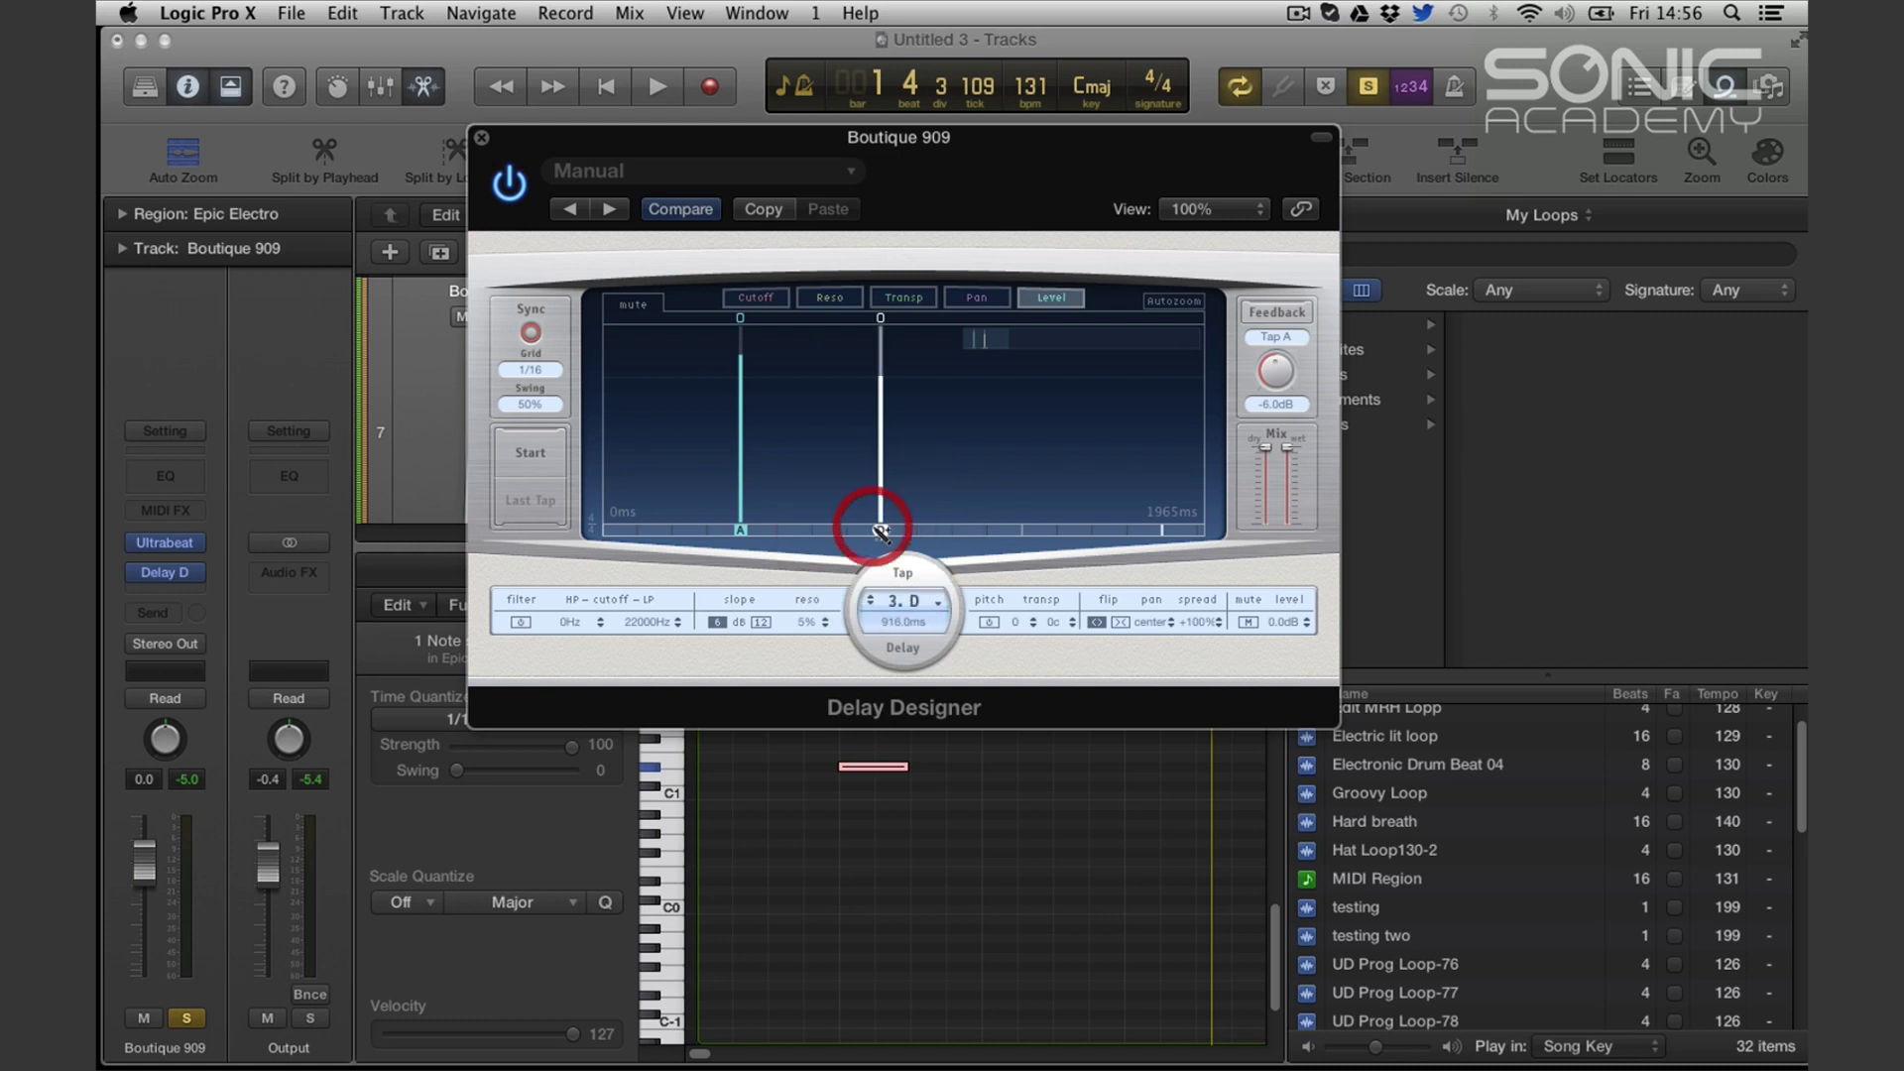
click(881, 530)
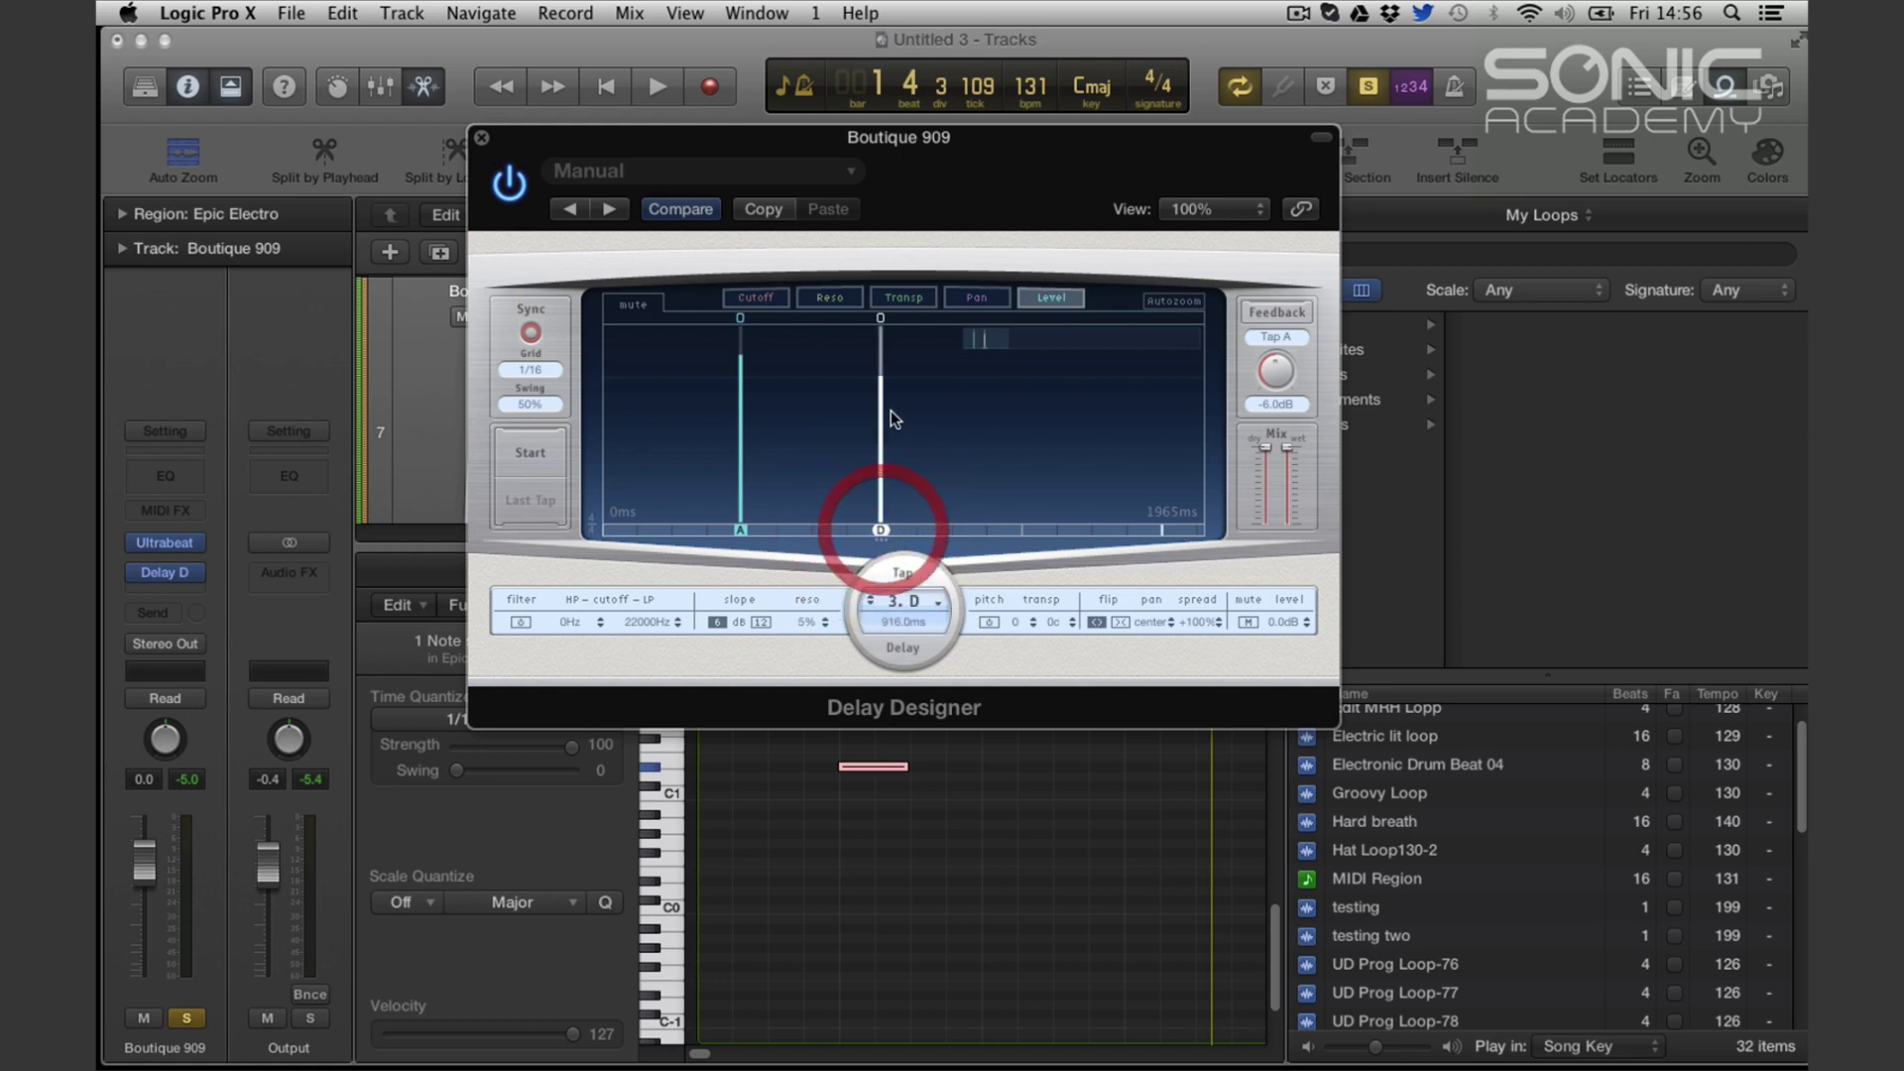
click(881, 319)
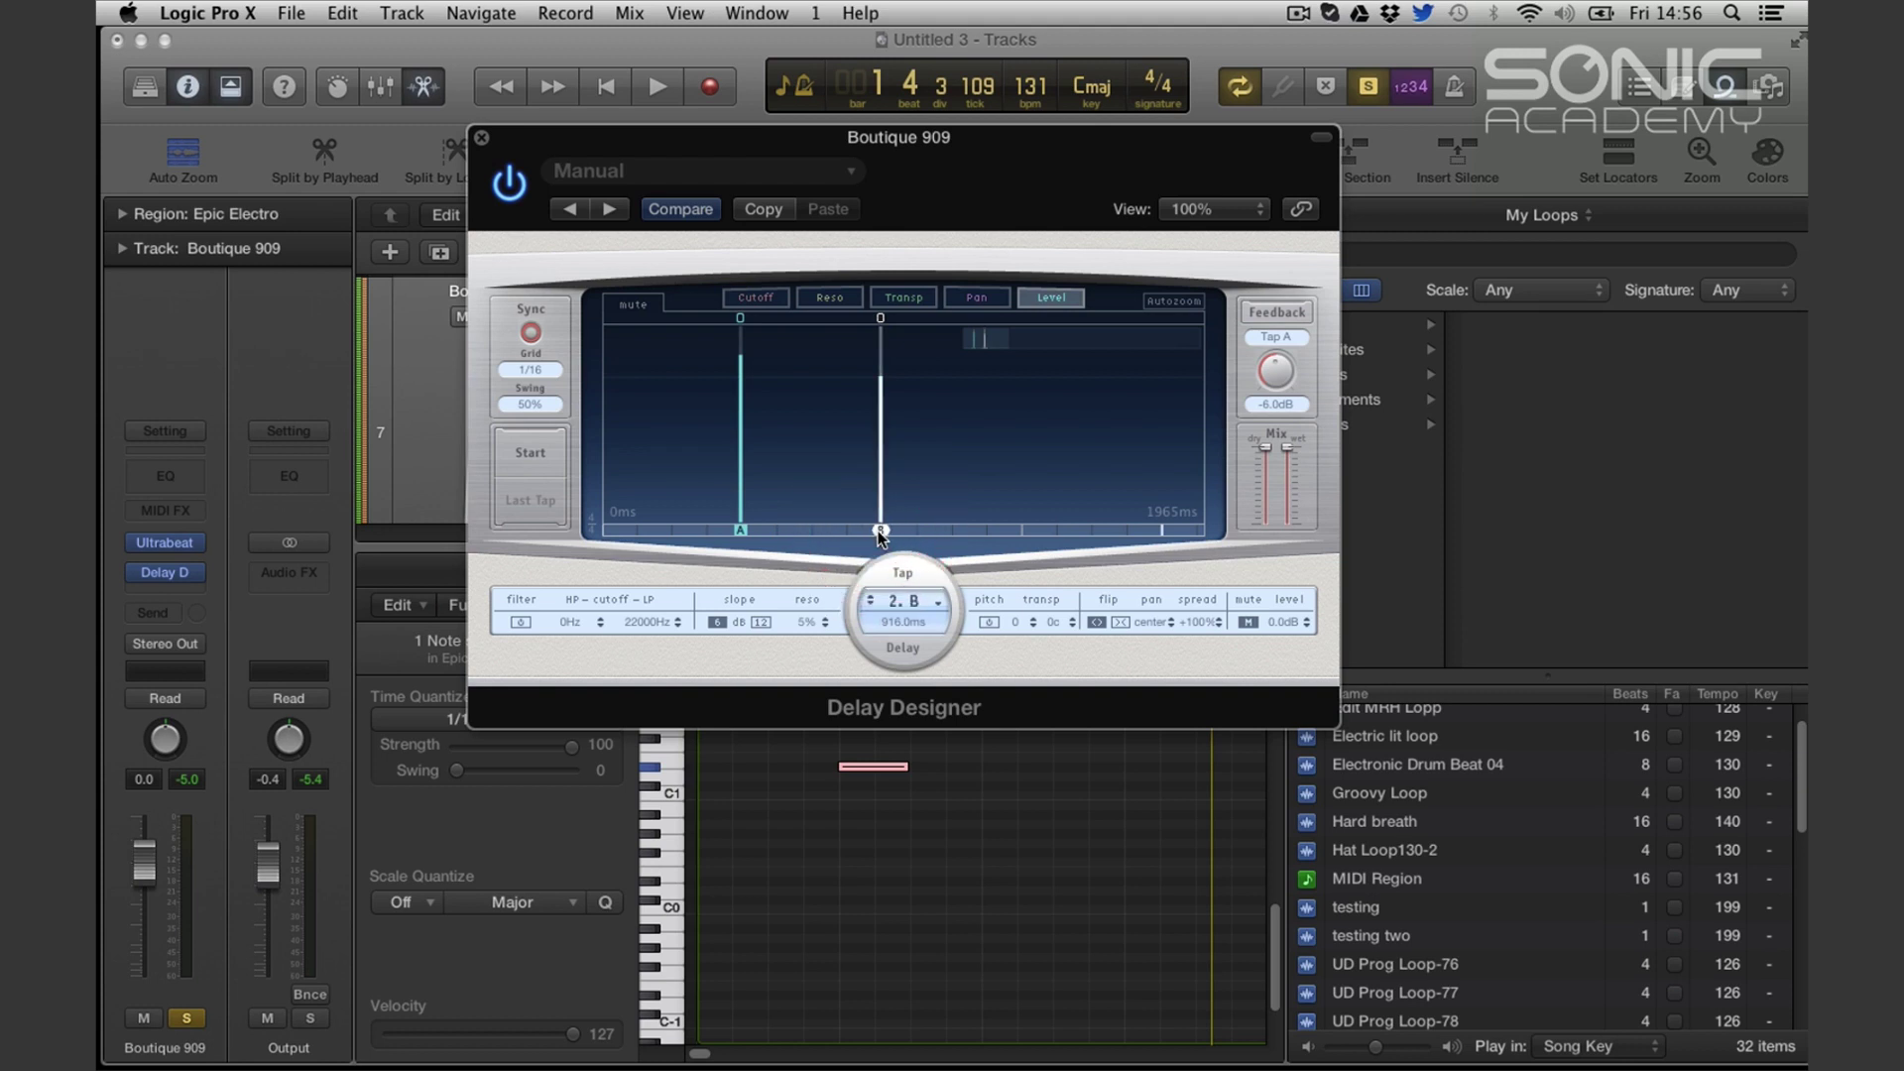
key(Delete)
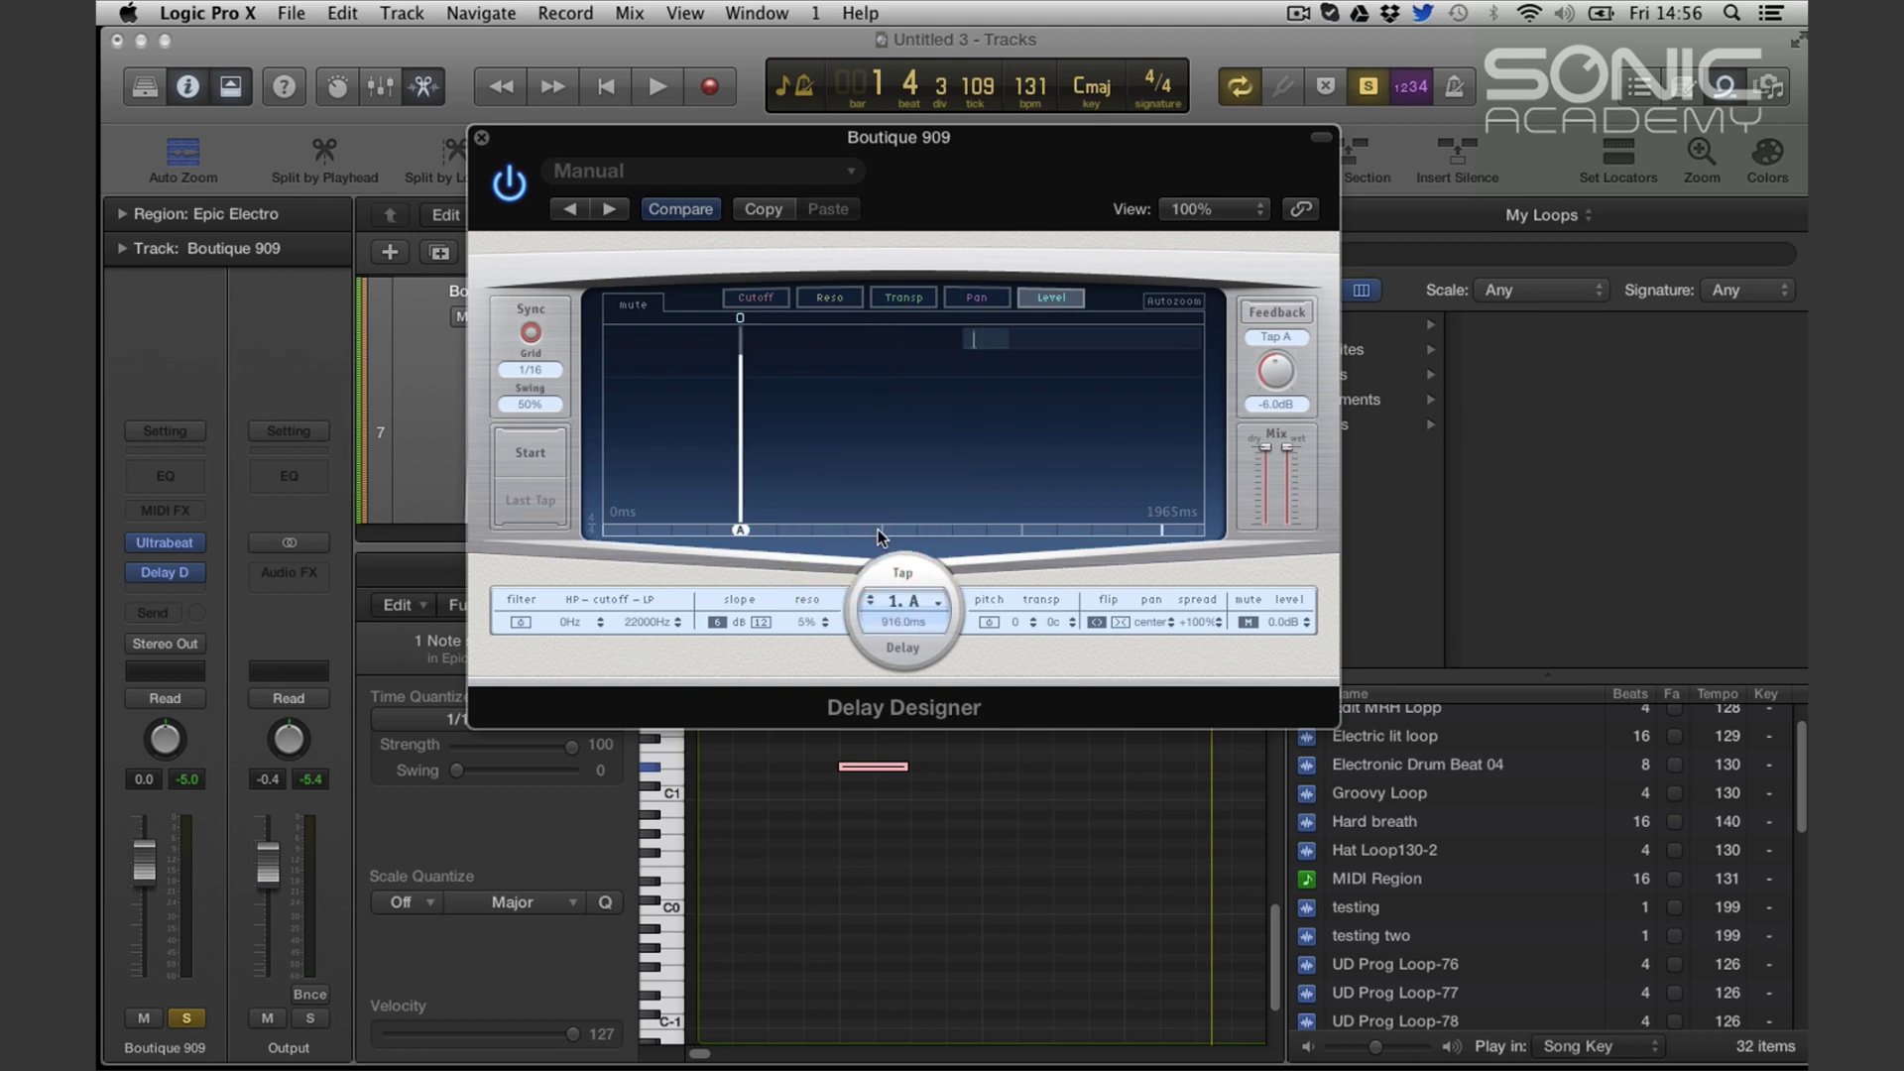
Play the drum pattern to hear tap A's delay, with the plug-in window moved aside and back
drag(896, 141, 1349, 217)
key(space)
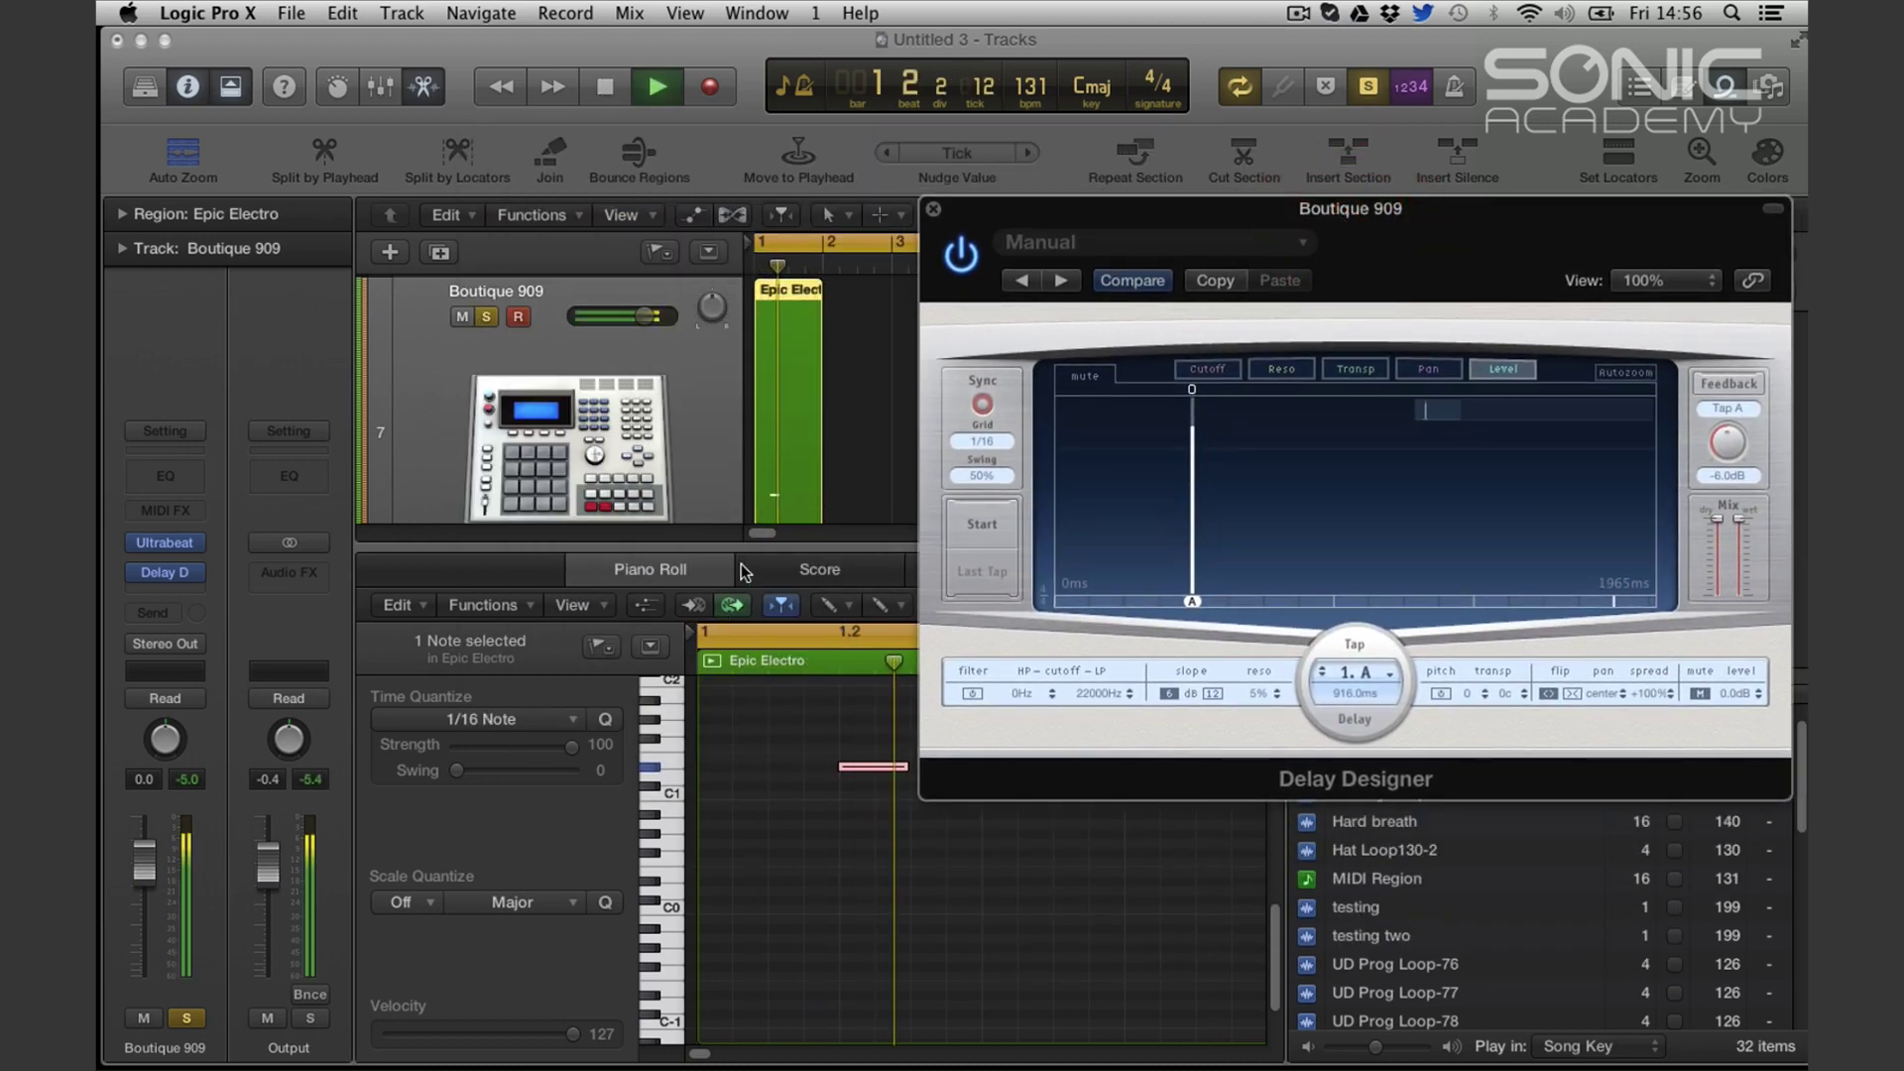
key(space)
click(1456, 239)
drag(1456, 239, 961, 175)
key(space)
key(space)
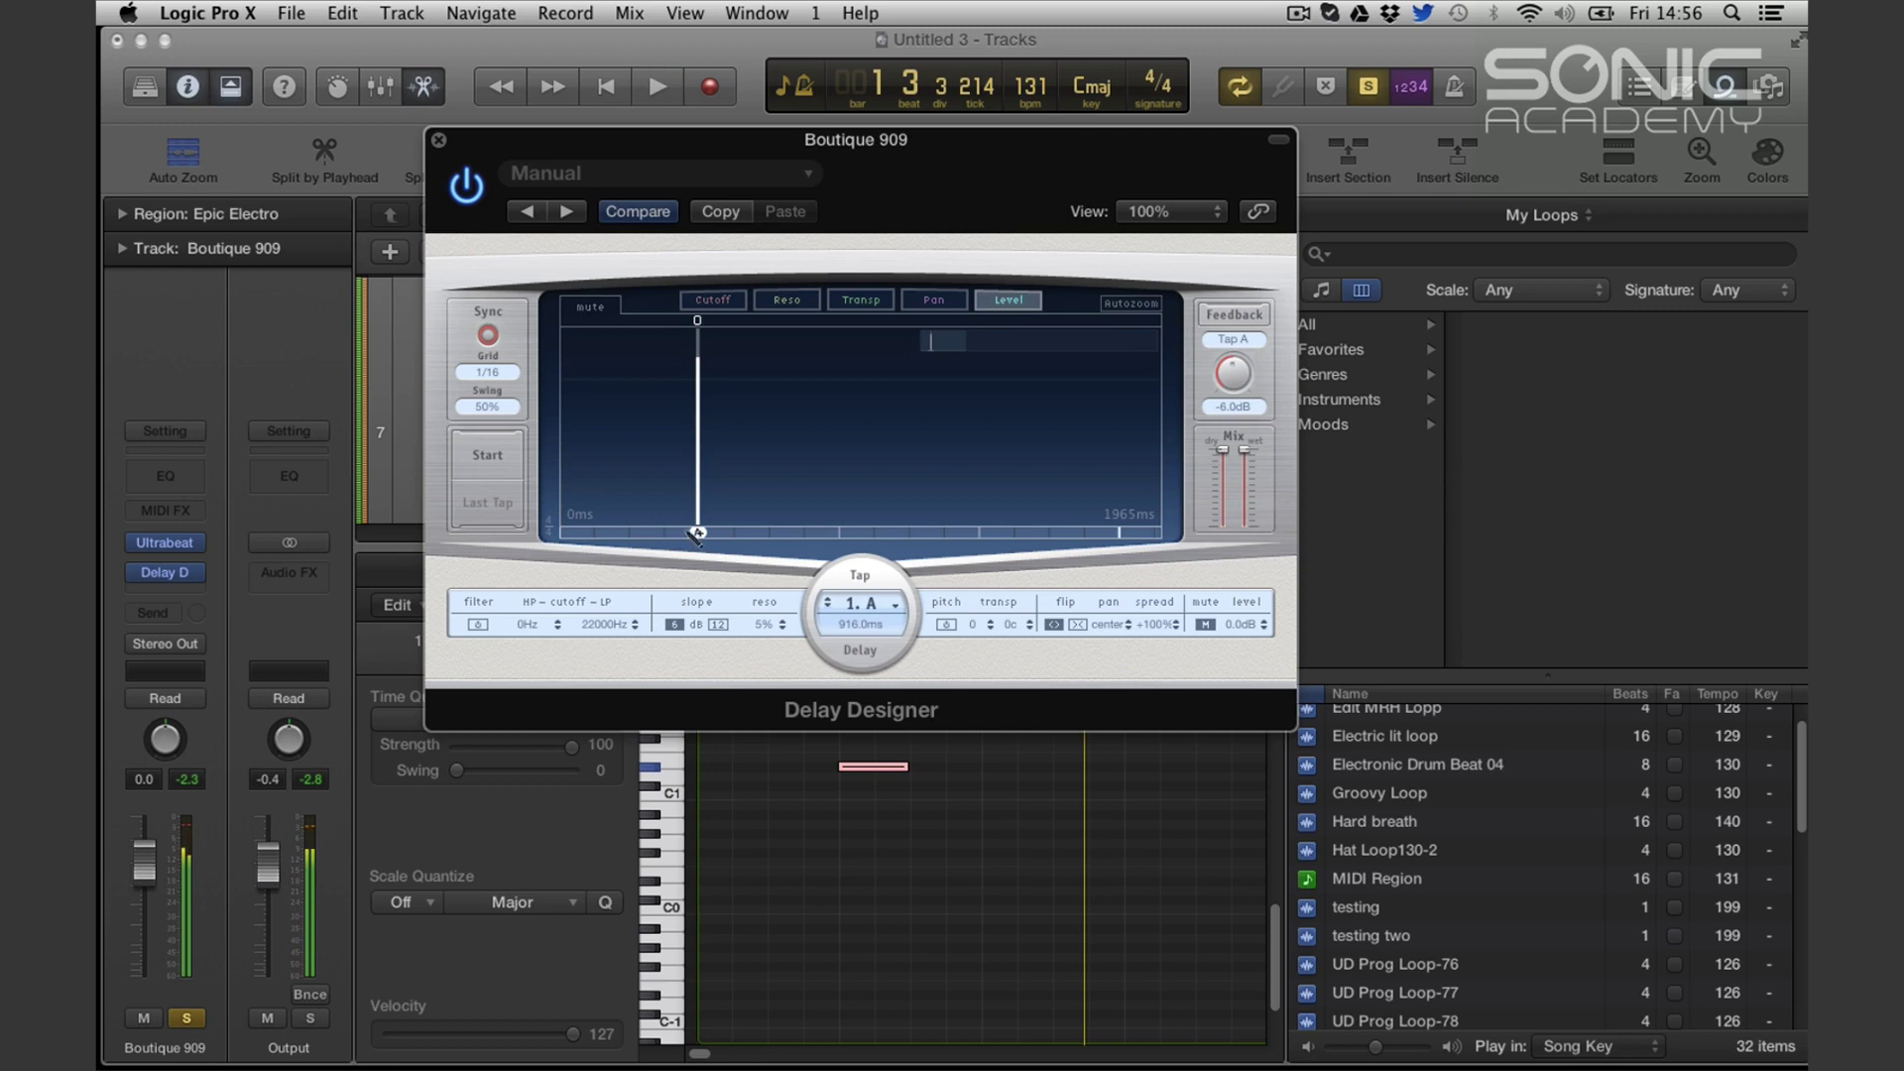
Try tap A at 114.5 ms and at a slightly longer delay, auditioning each position
drag(698, 533, 600, 536)
key(space)
key(space)
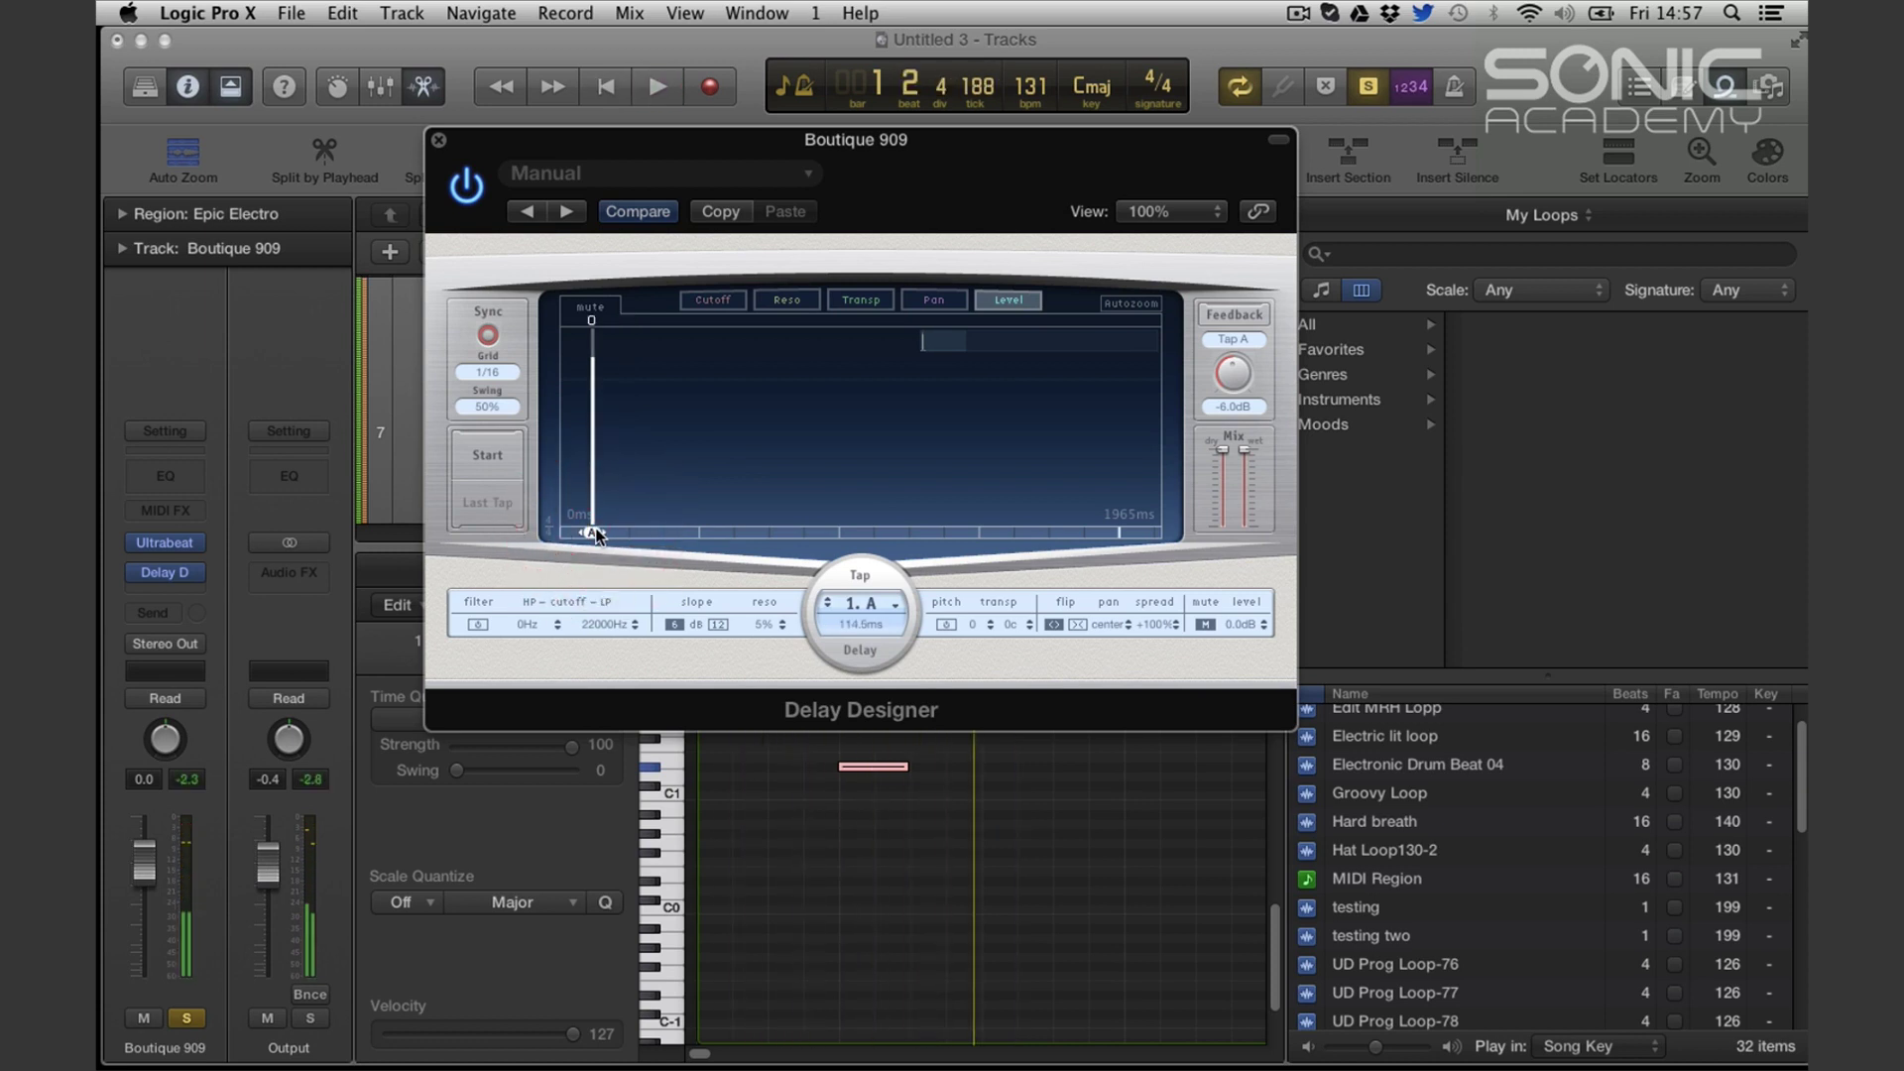
drag(612, 533, 662, 536)
key(space)
Move tap A to 916 ms on the timeline and audition the delay
click(659, 531)
drag(661, 535, 838, 535)
key(space)
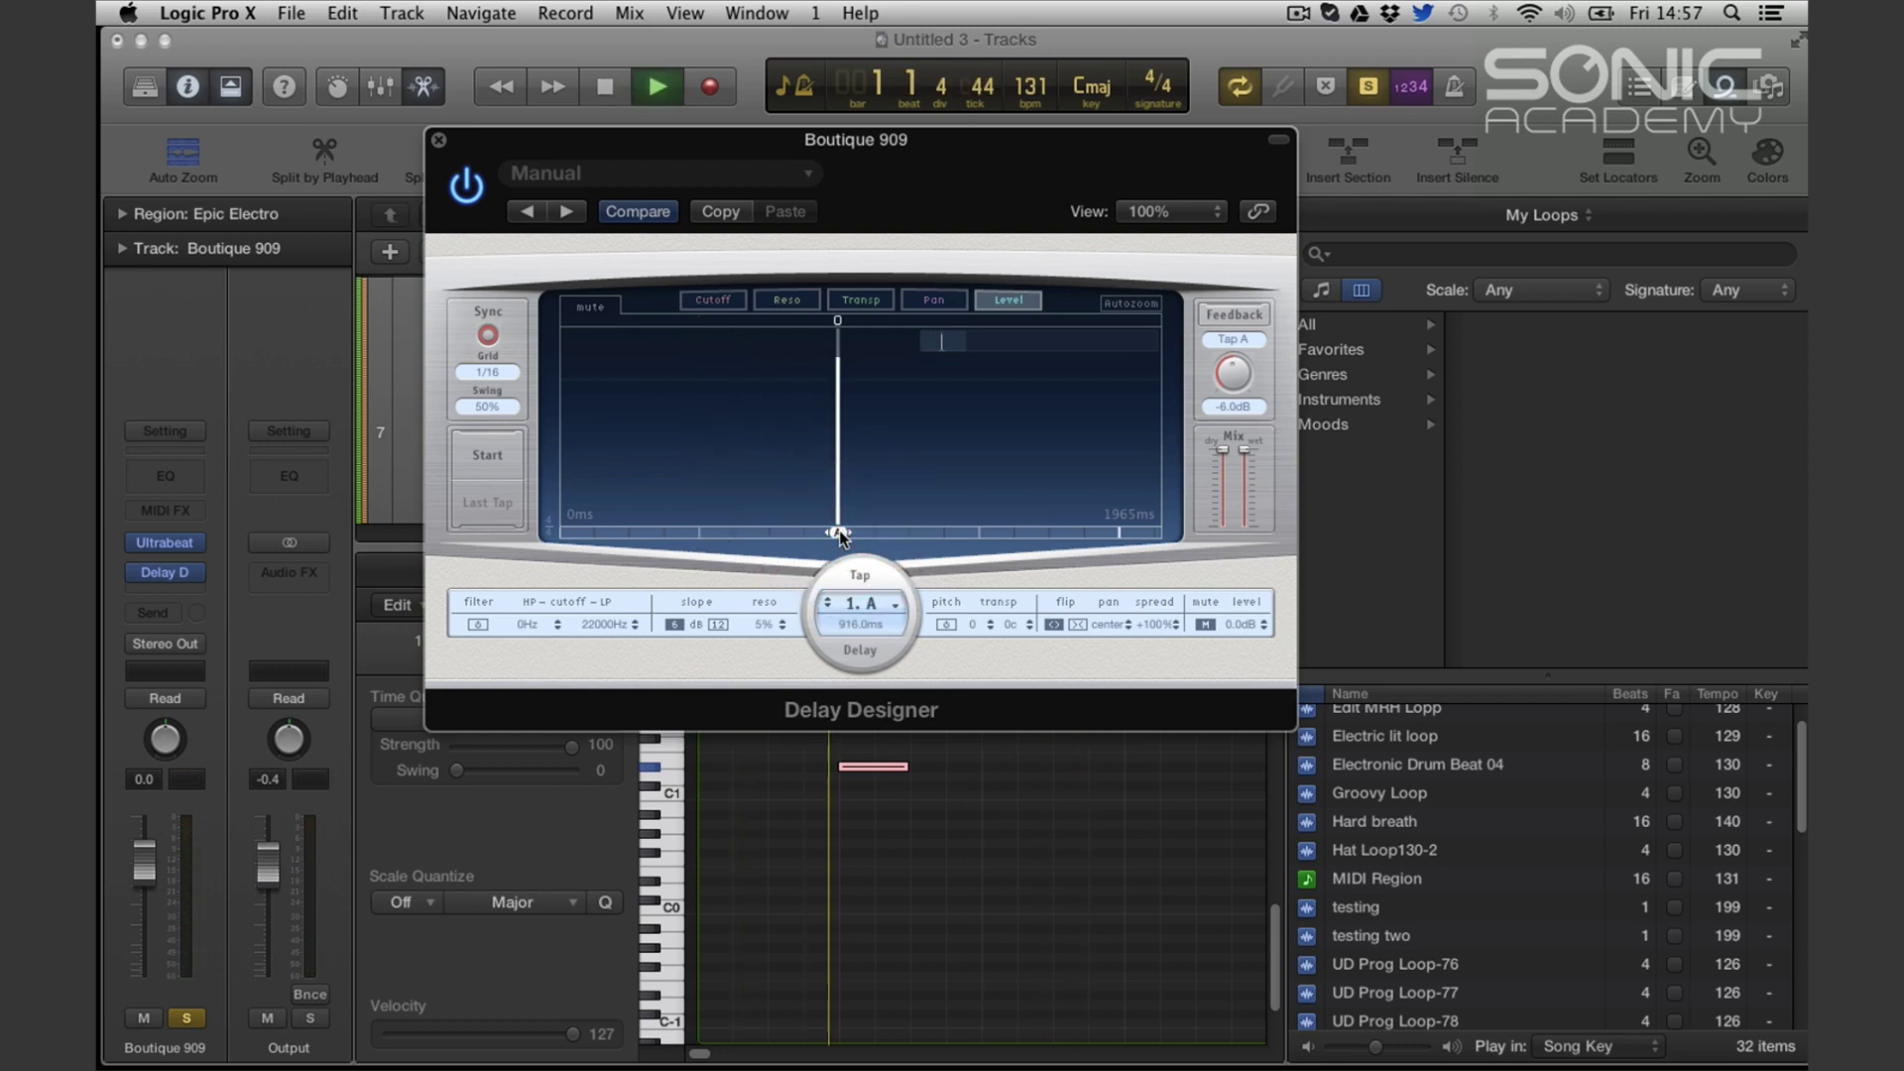
key(space)
Move tap A to 1374 ms on the timeline and audition the delay
drag(838, 535, 975, 535)
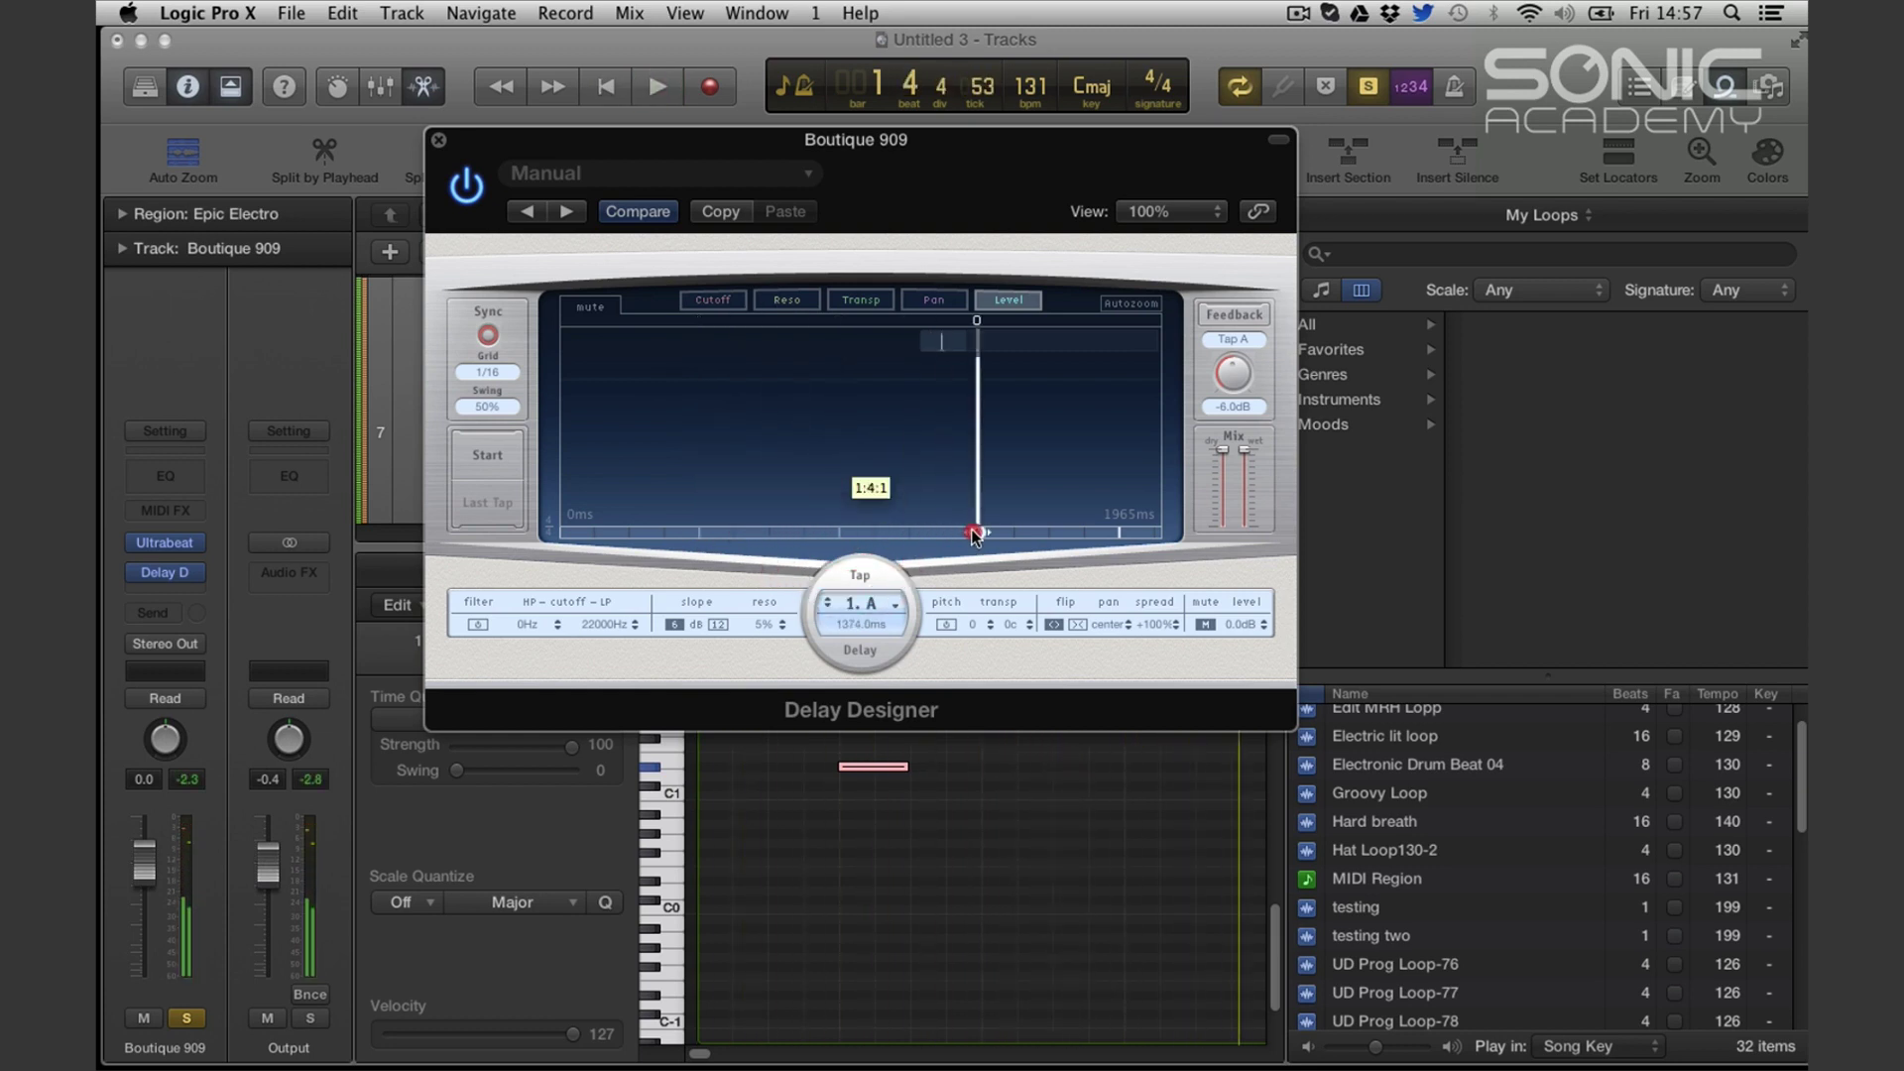
key(space)
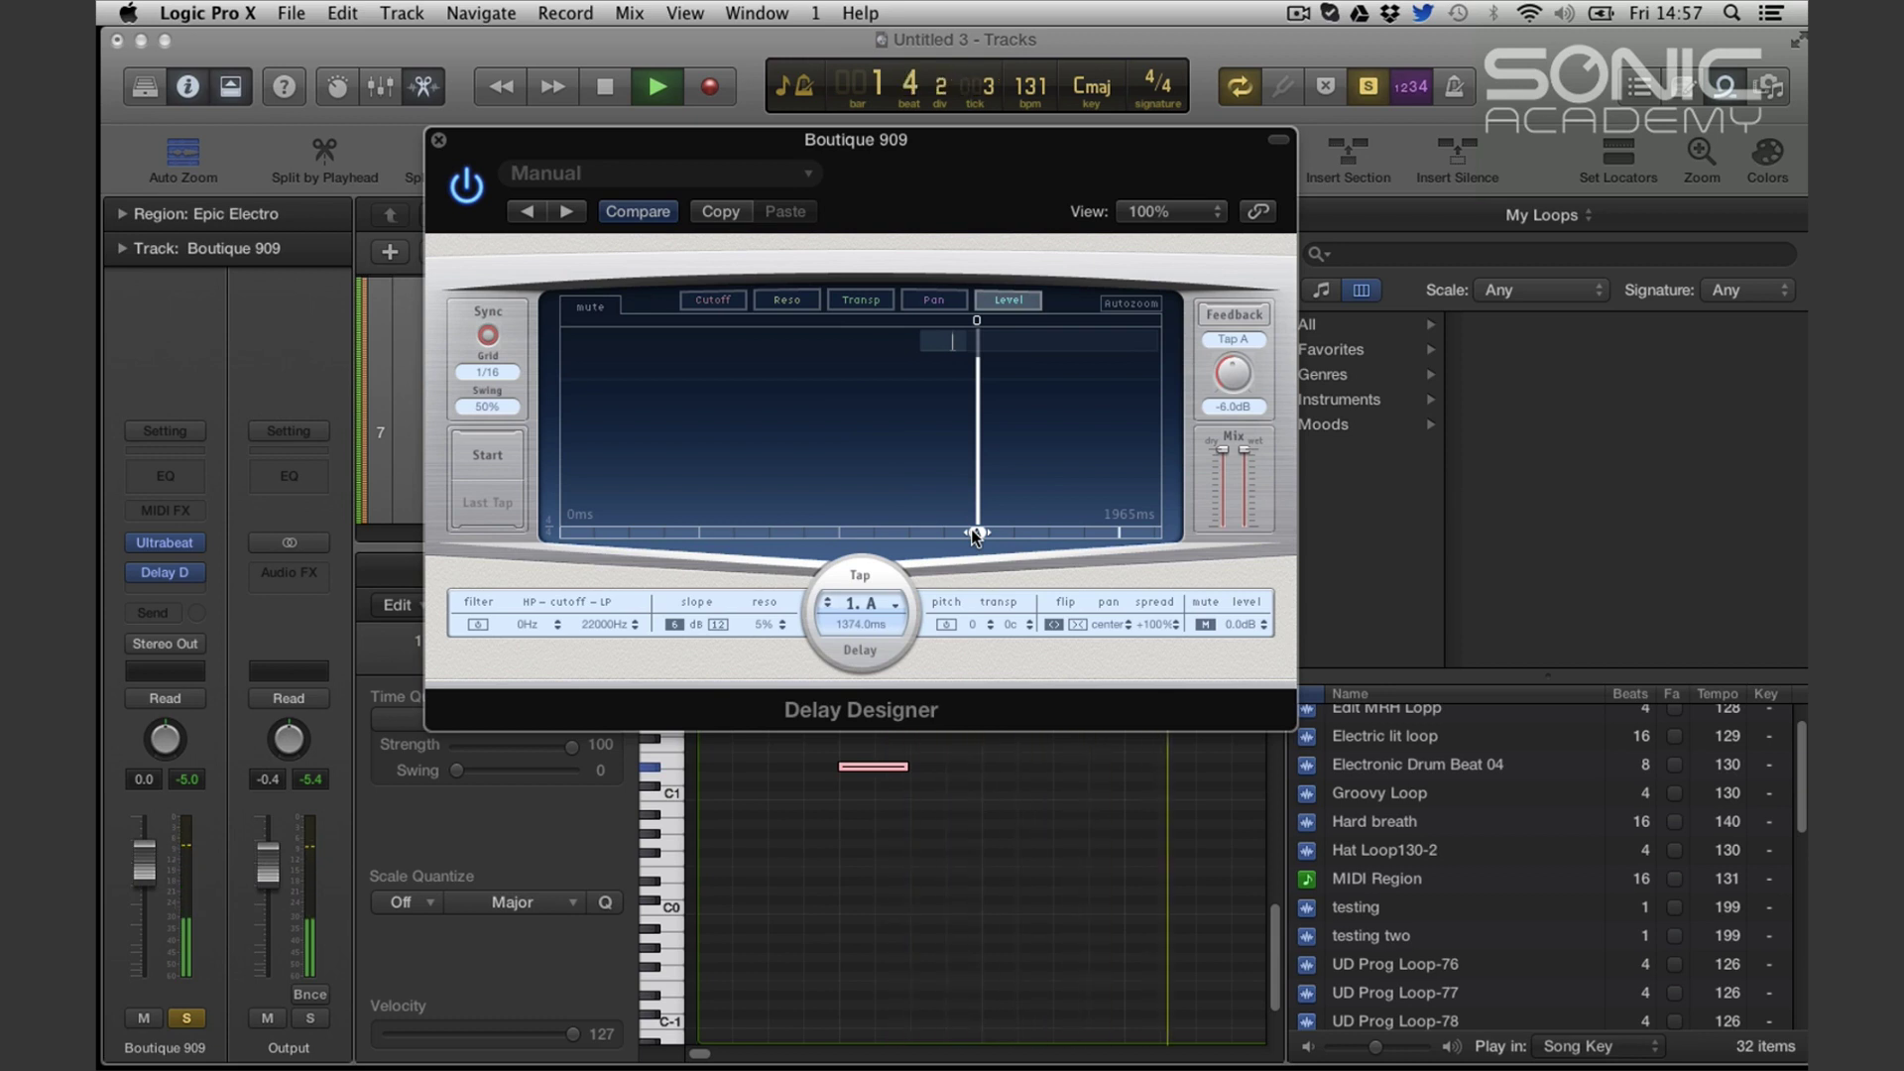
key(space)
Audition tap A at 1832.1 ms and return it to 458 ms
drag(974, 536, 1112, 533)
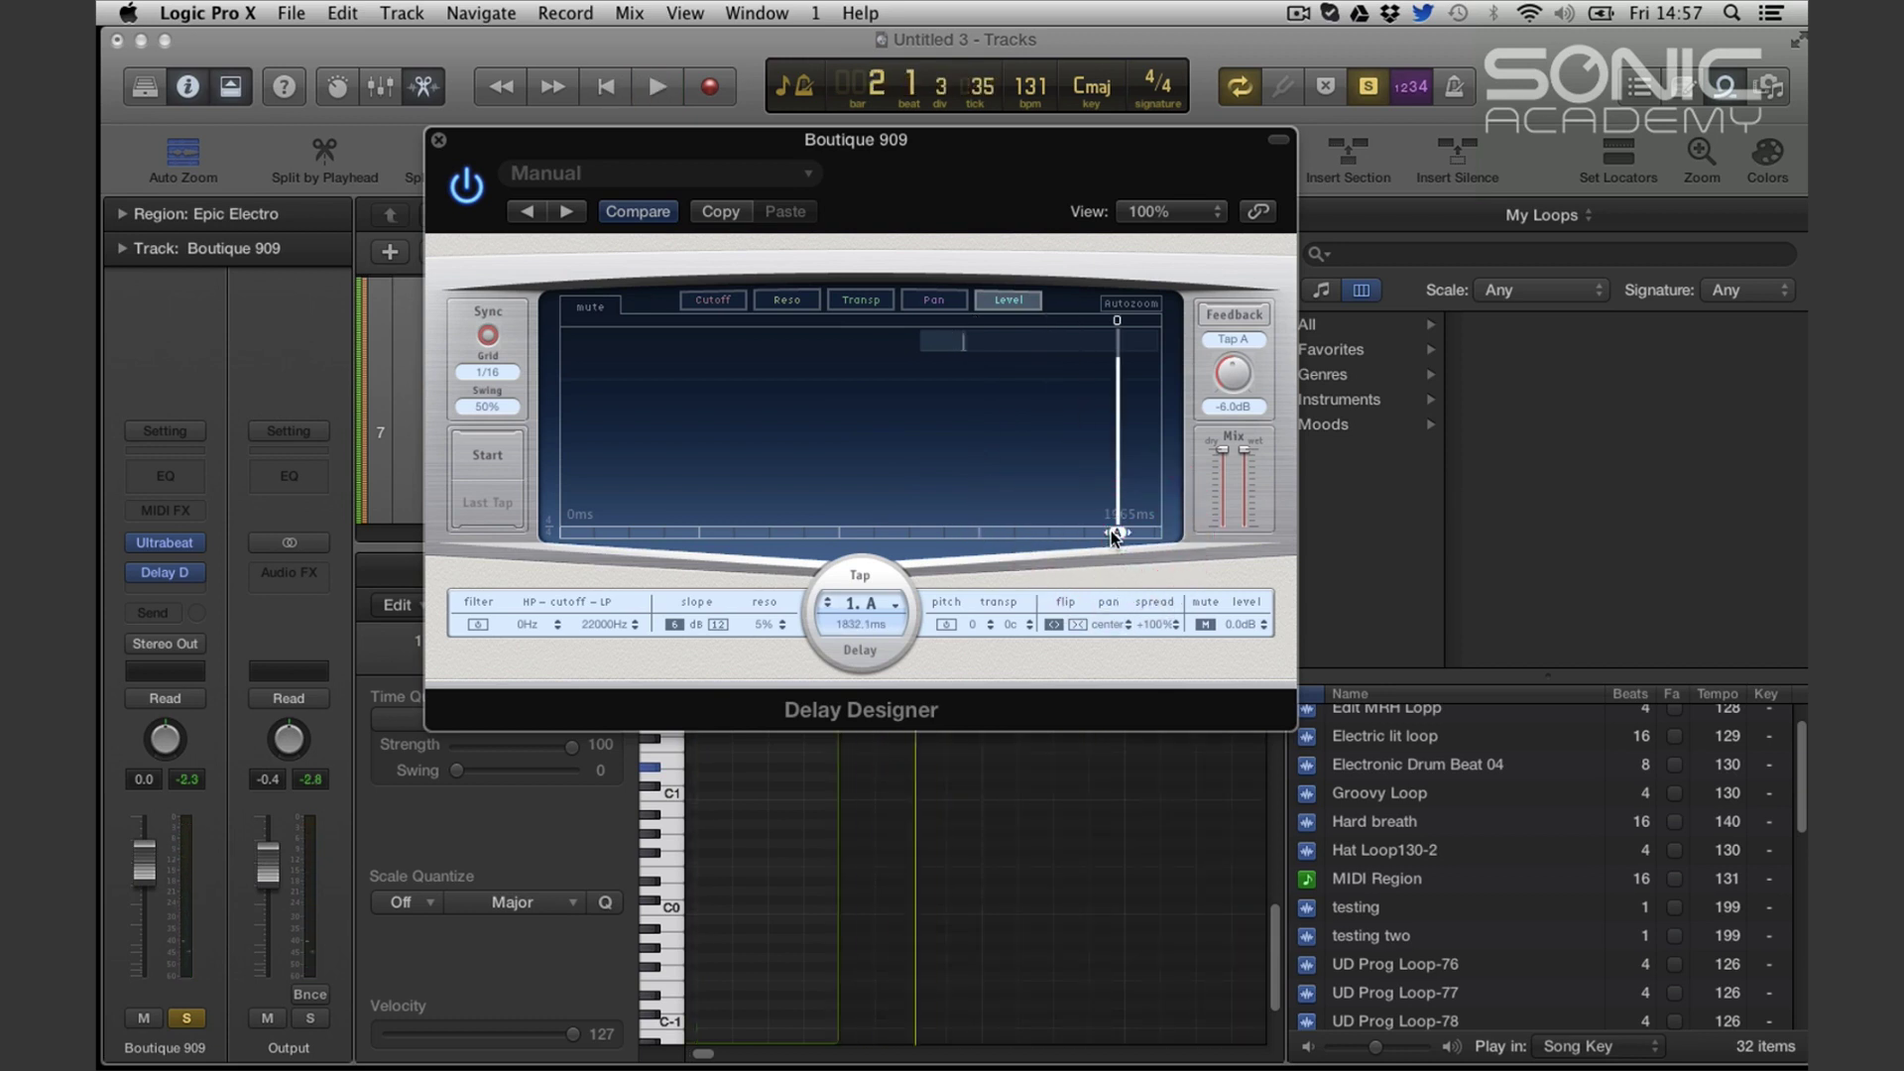
key(space)
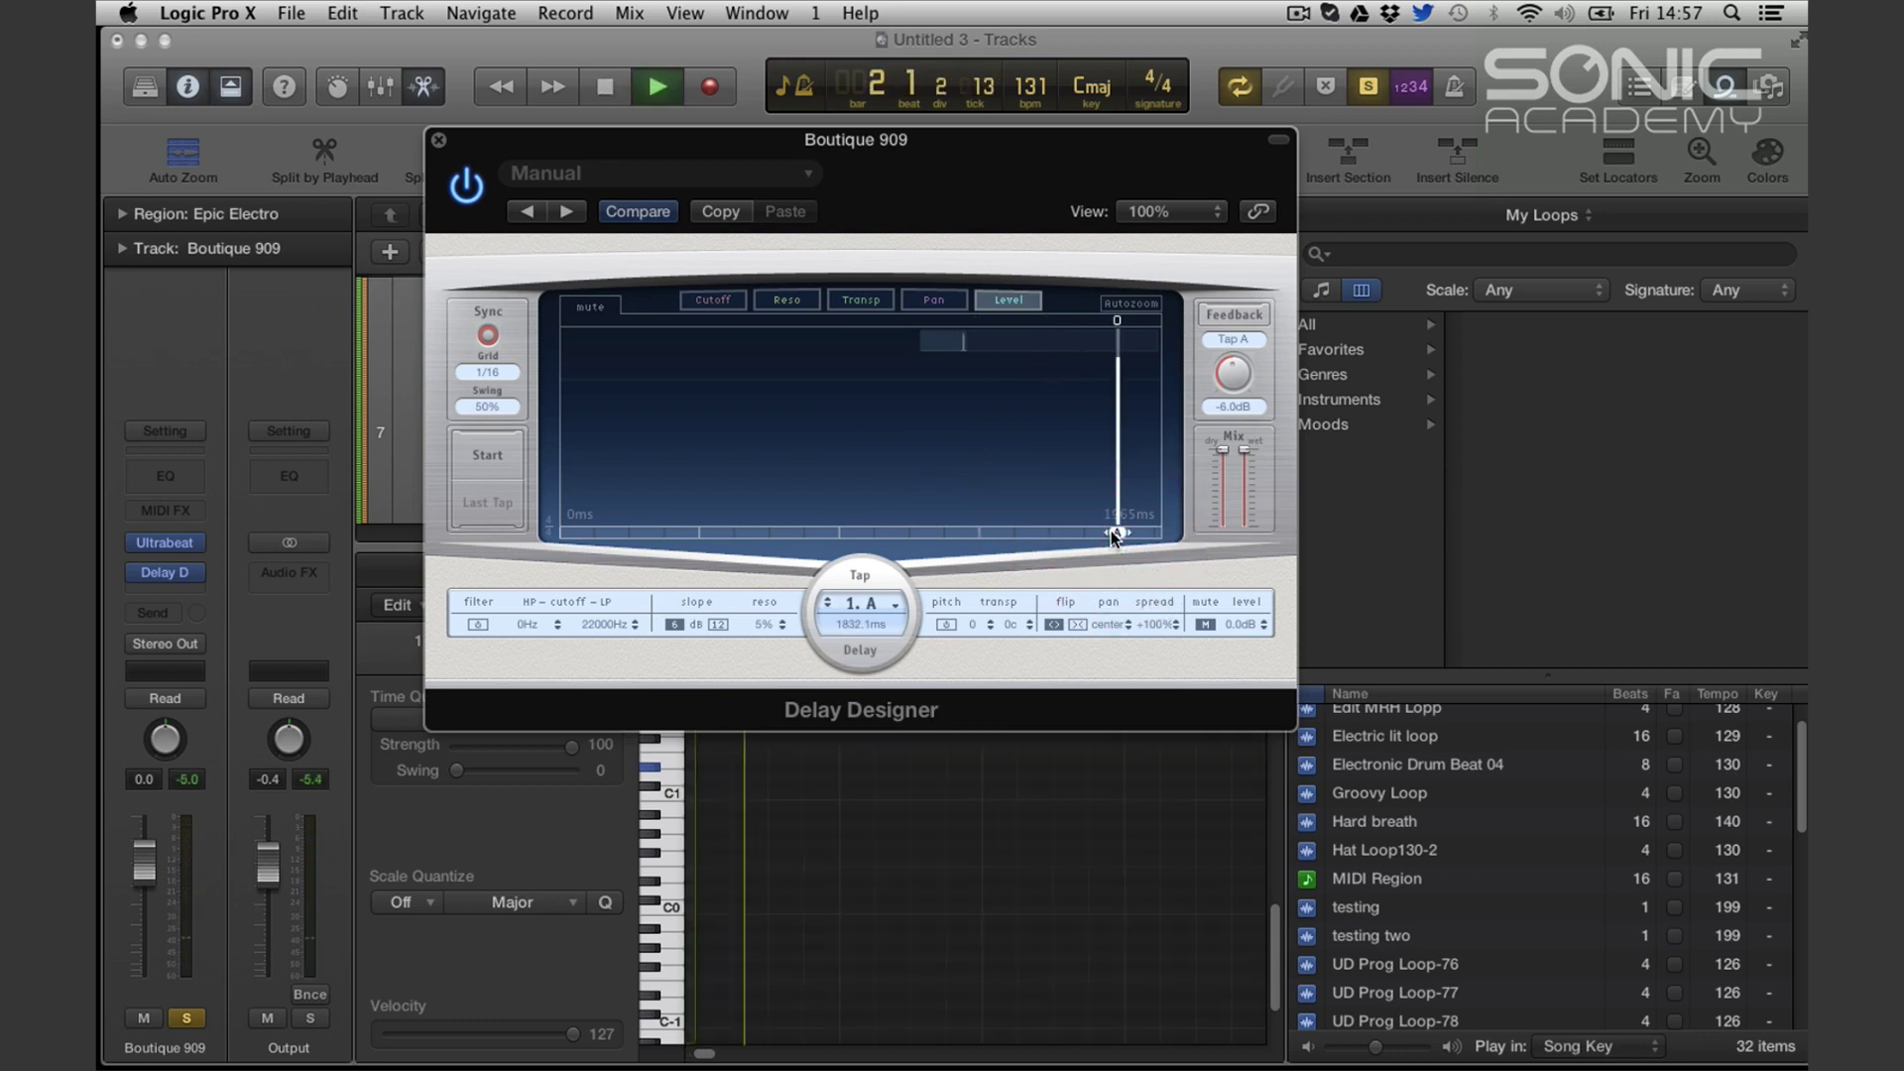
key(space)
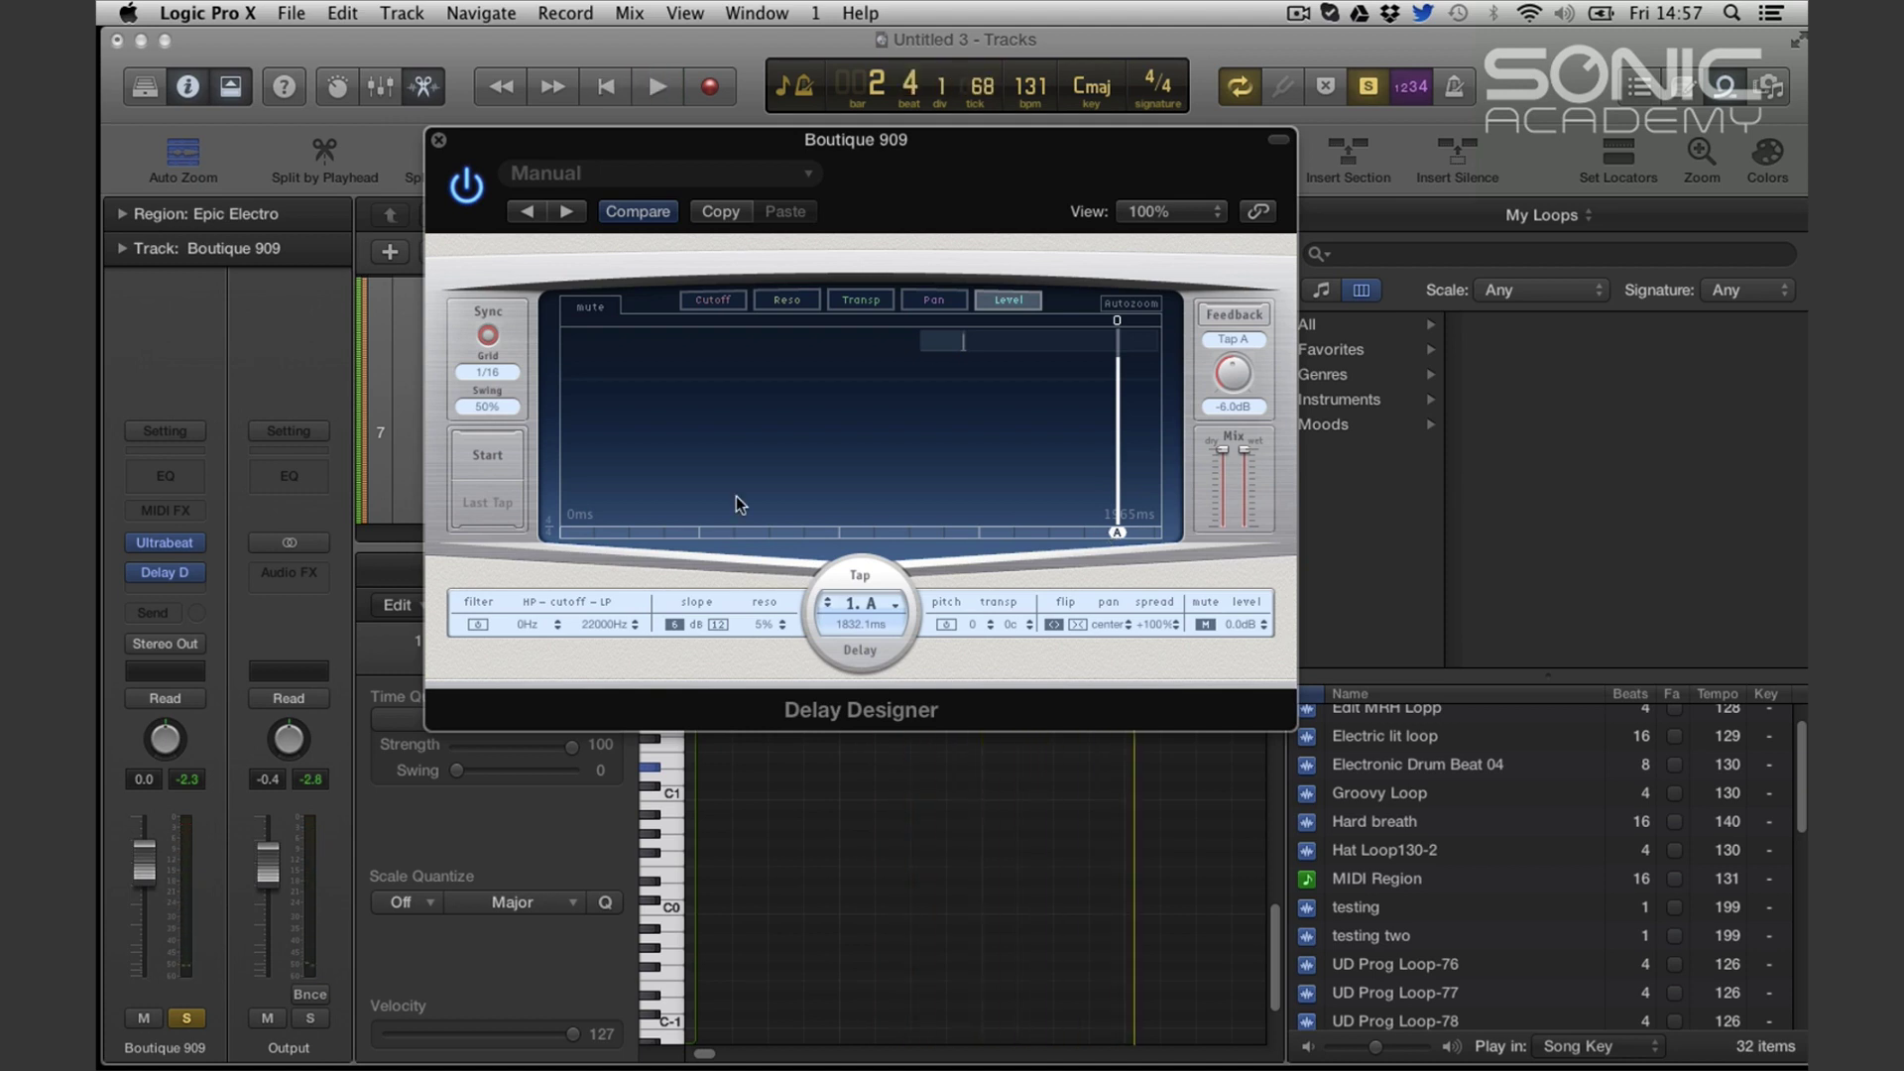
drag(1118, 533, 698, 536)
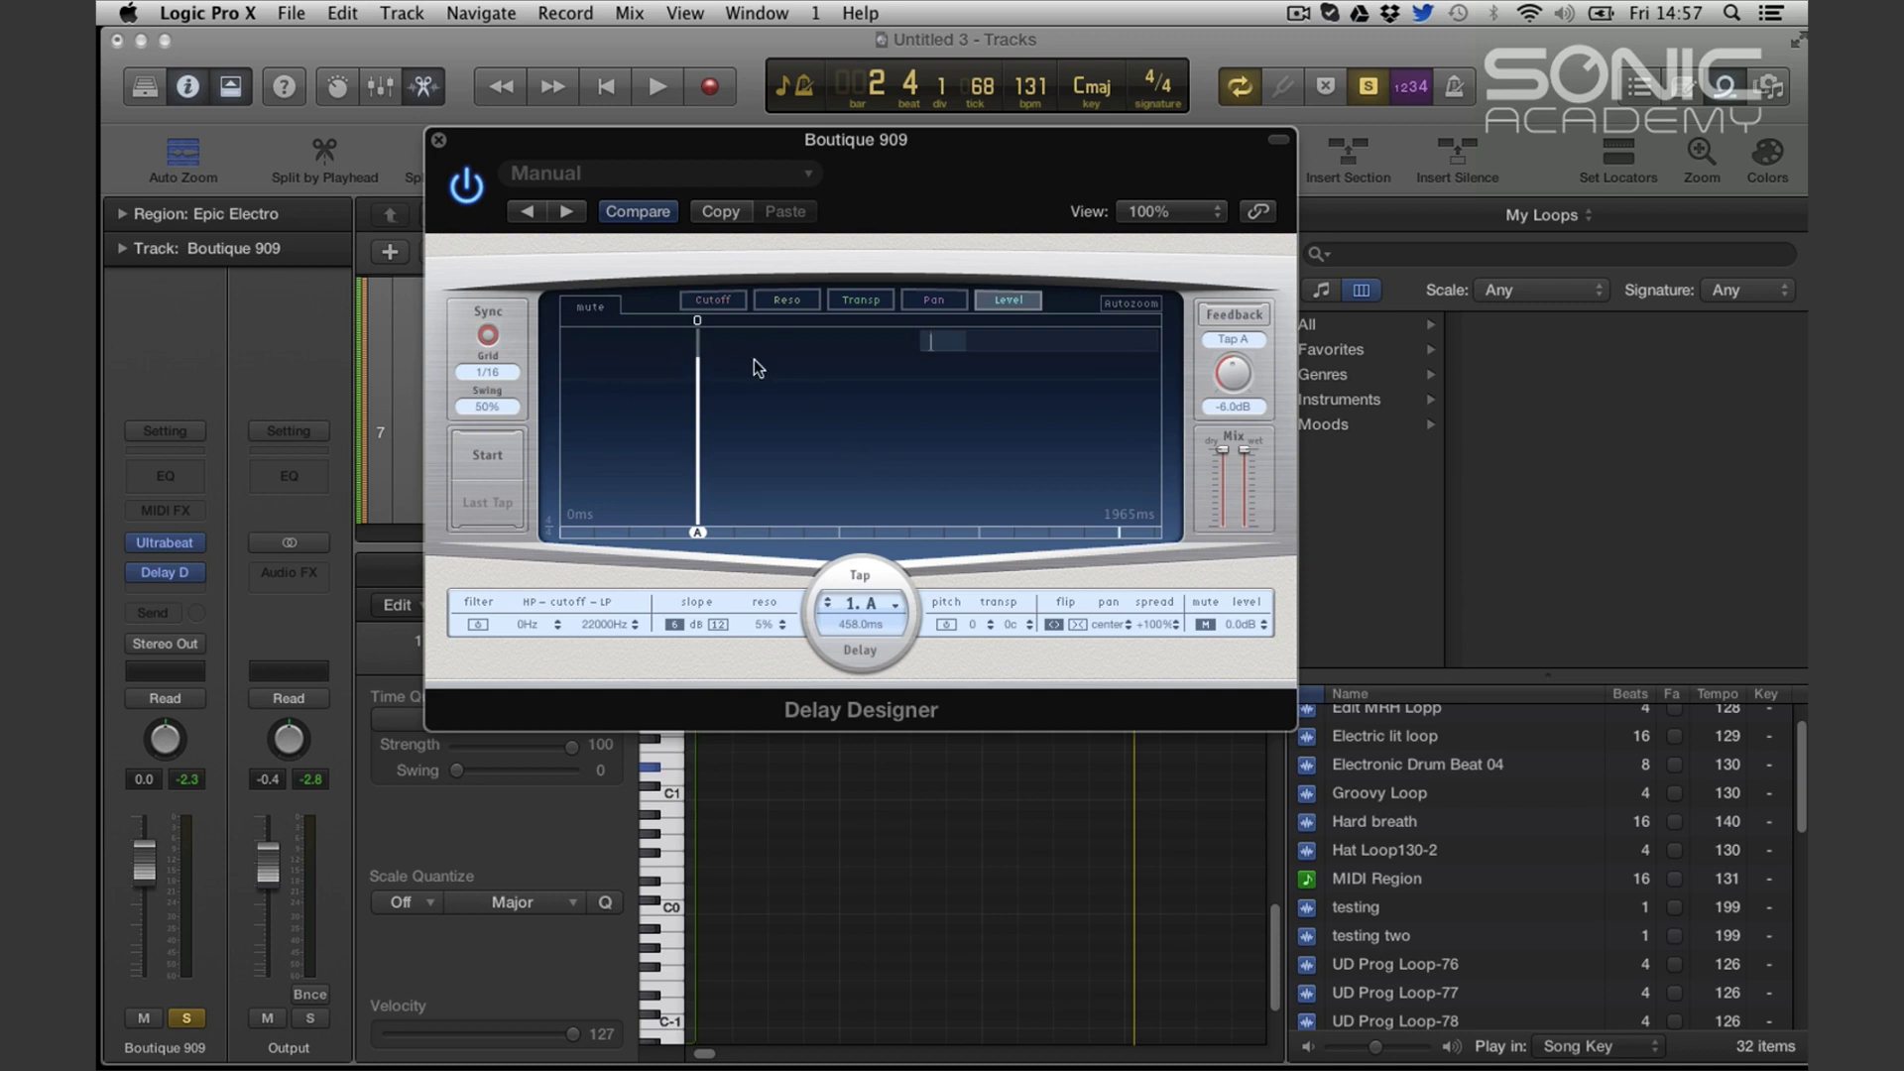
Raise tap A's level to +6.0 dB, audition it and reset the channel's peak reading
drag(699, 371, 705, 322)
key(space)
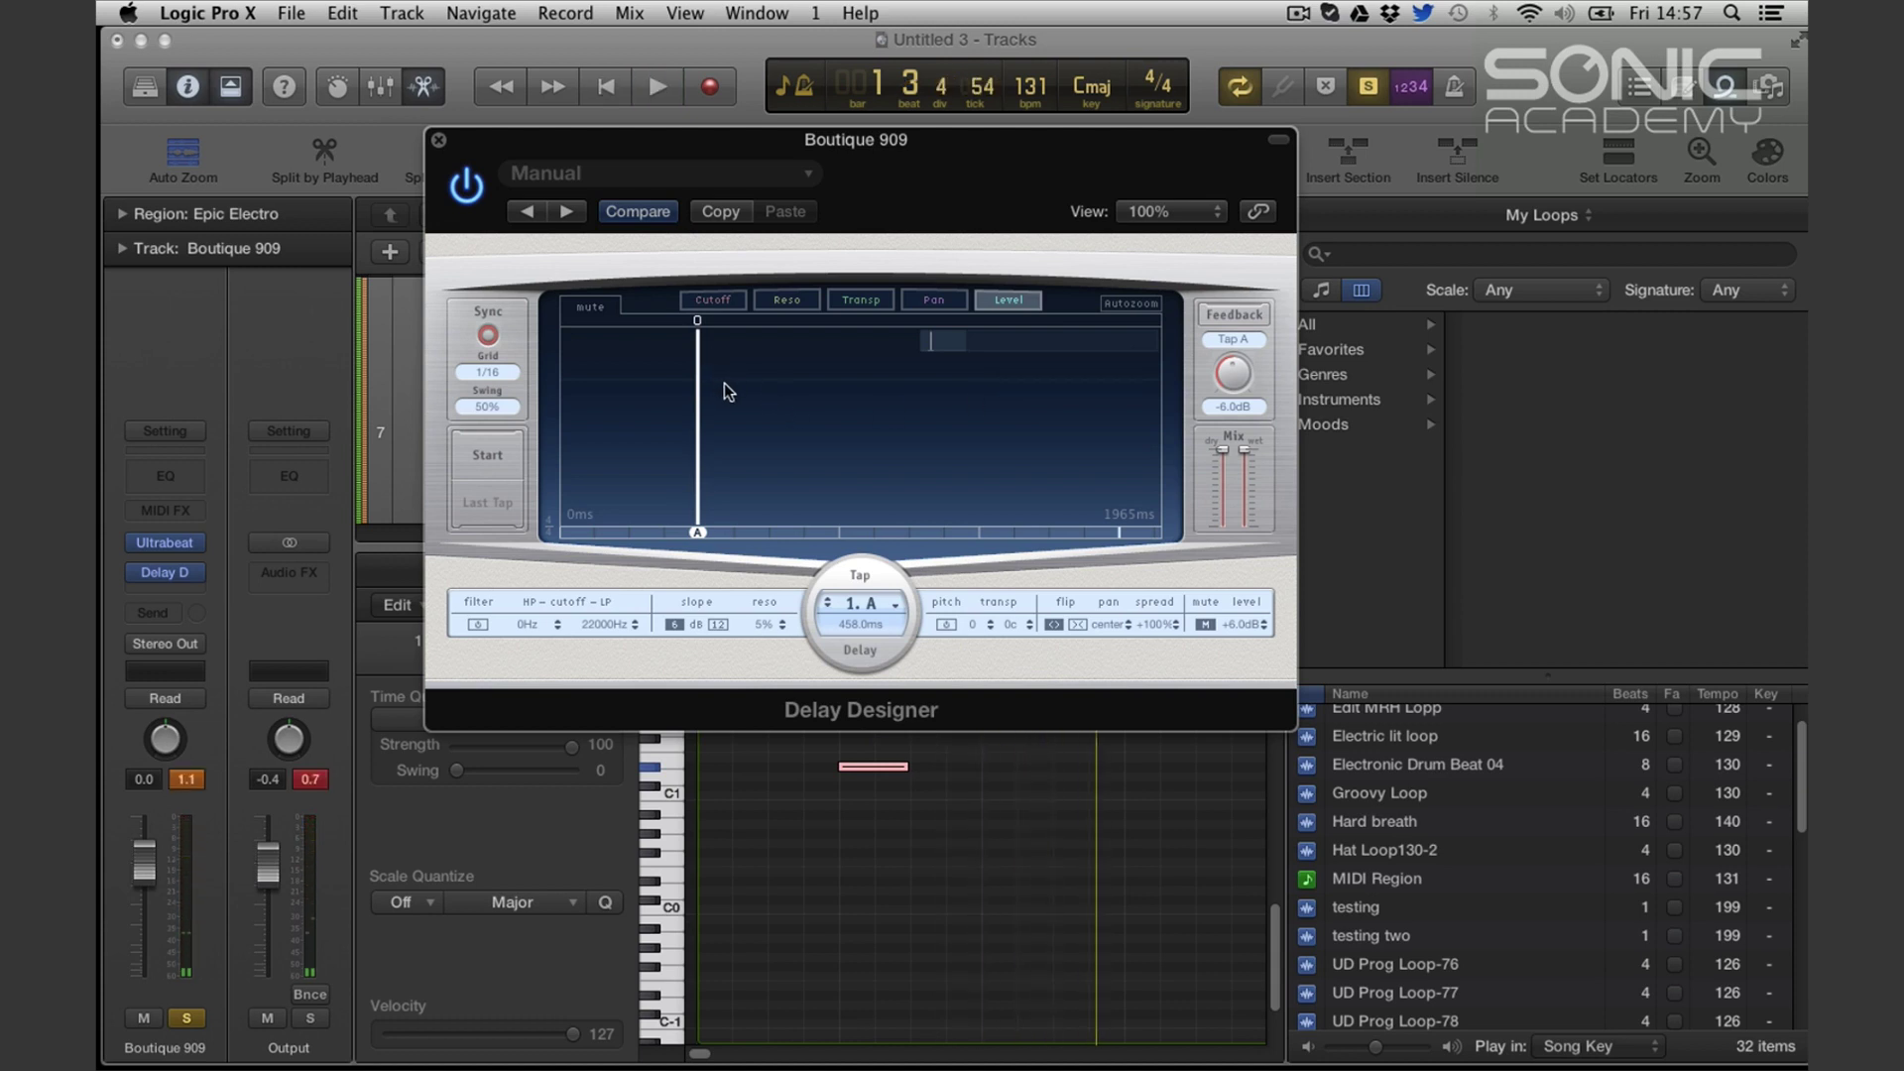
click(186, 780)
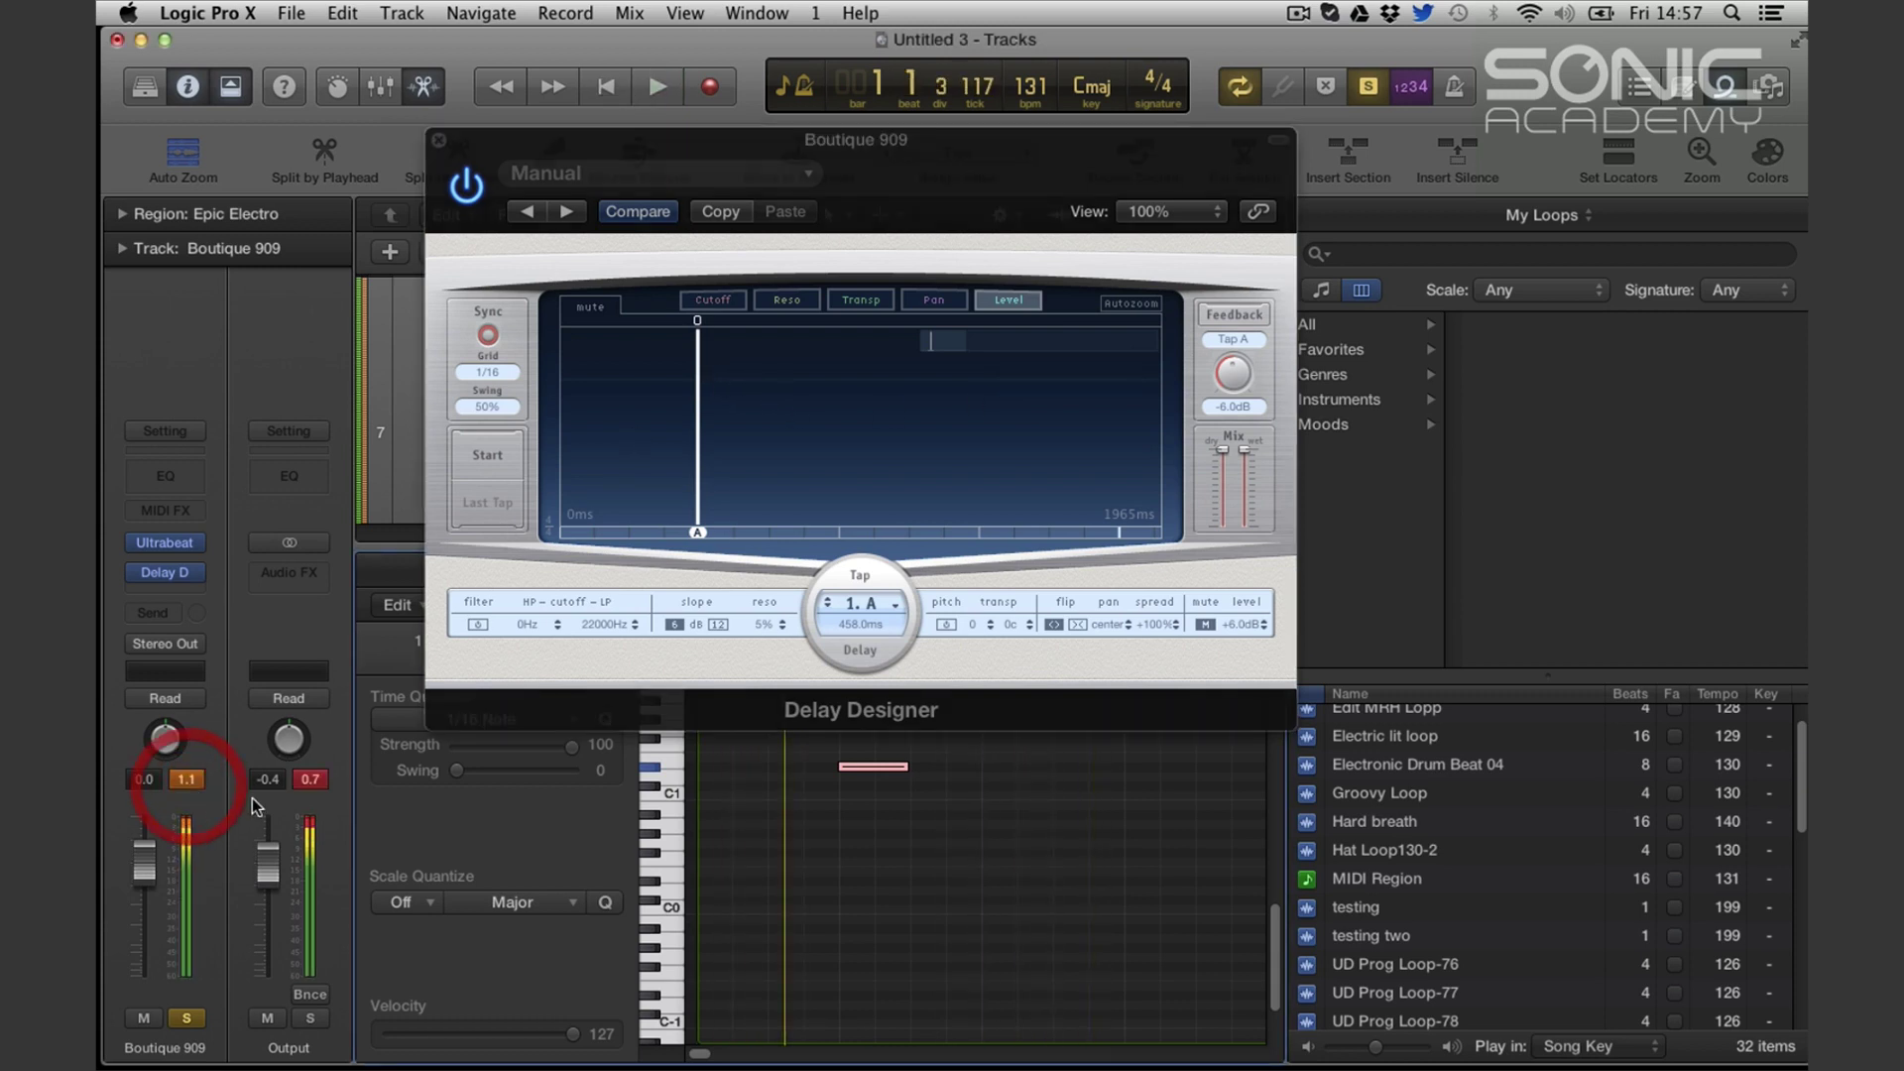
Lower tap A's level to -0.2 dB and audition the result
drag(694, 338, 702, 378)
key(space)
key(space)
Set tap A's pan to -58% with a spread of +59%, auditioning the stereo placement
click(934, 299)
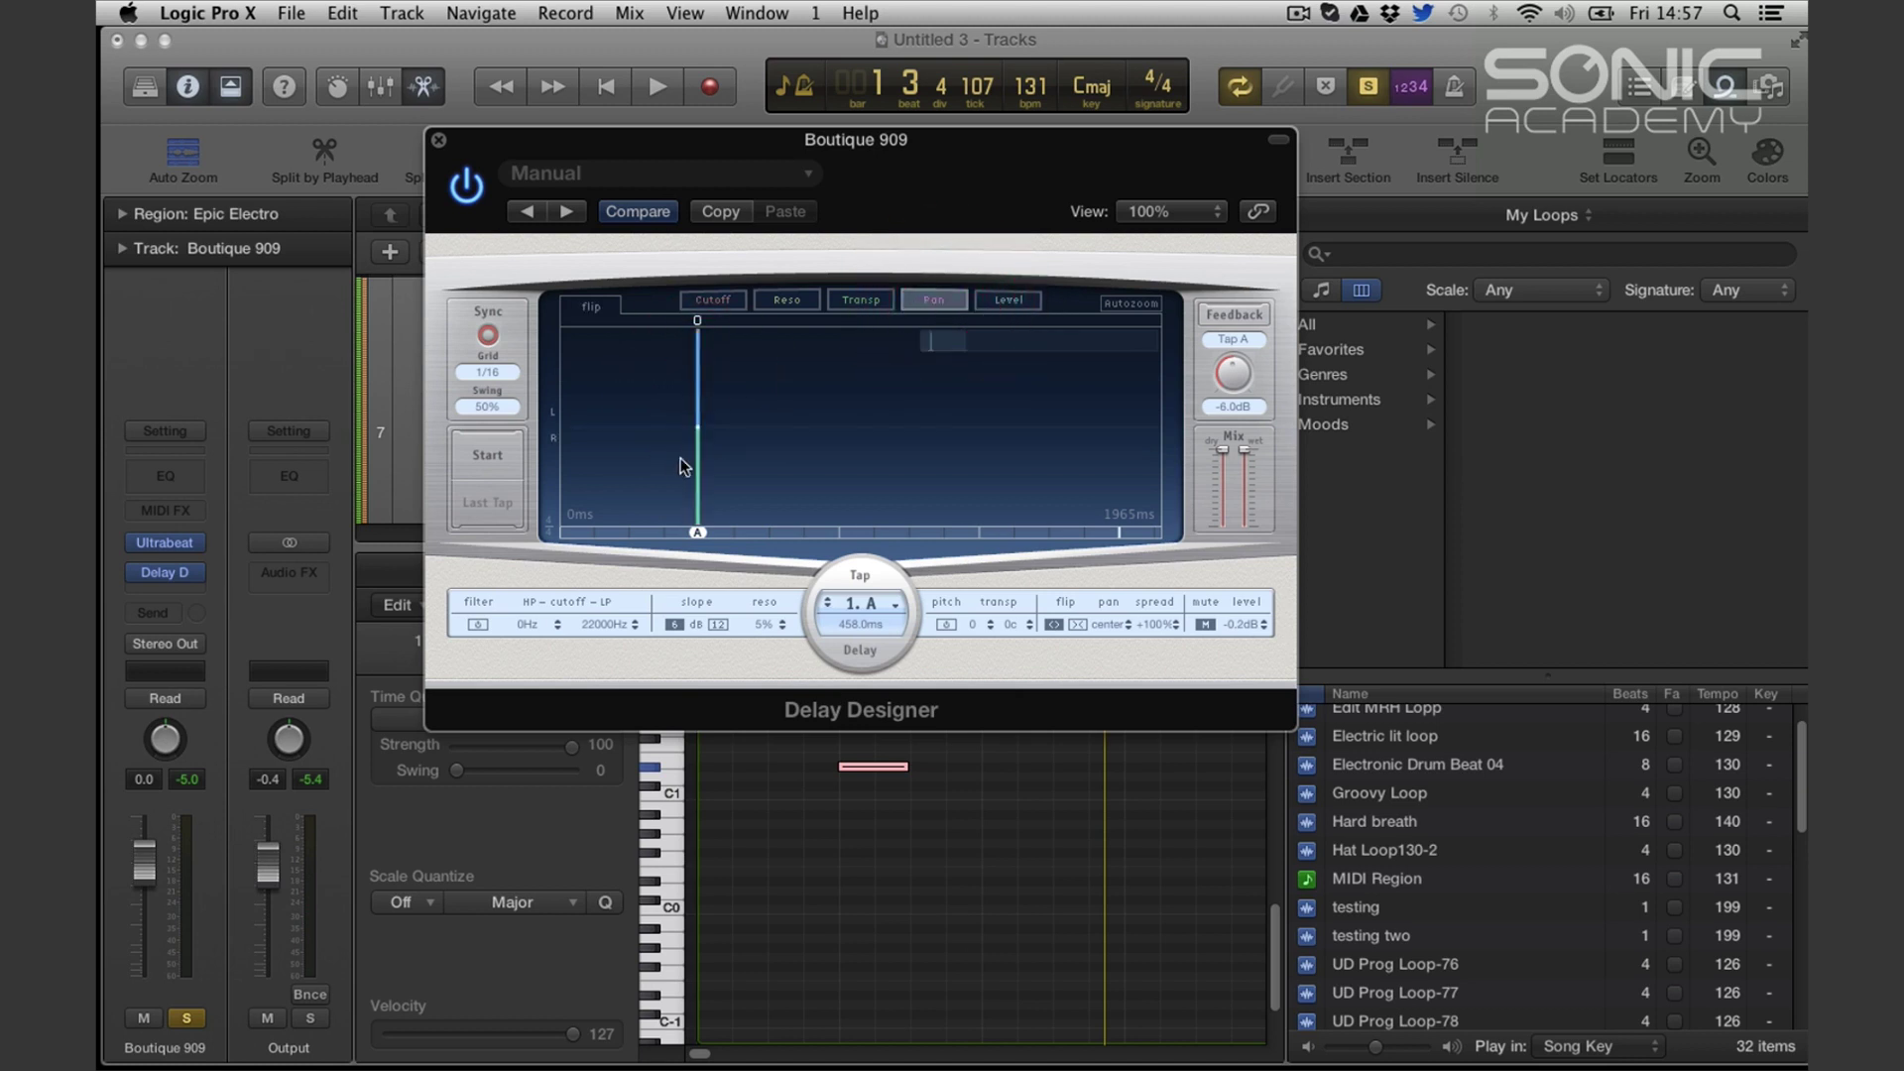
drag(697, 448, 711, 357)
key(space)
drag(700, 355, 699, 437)
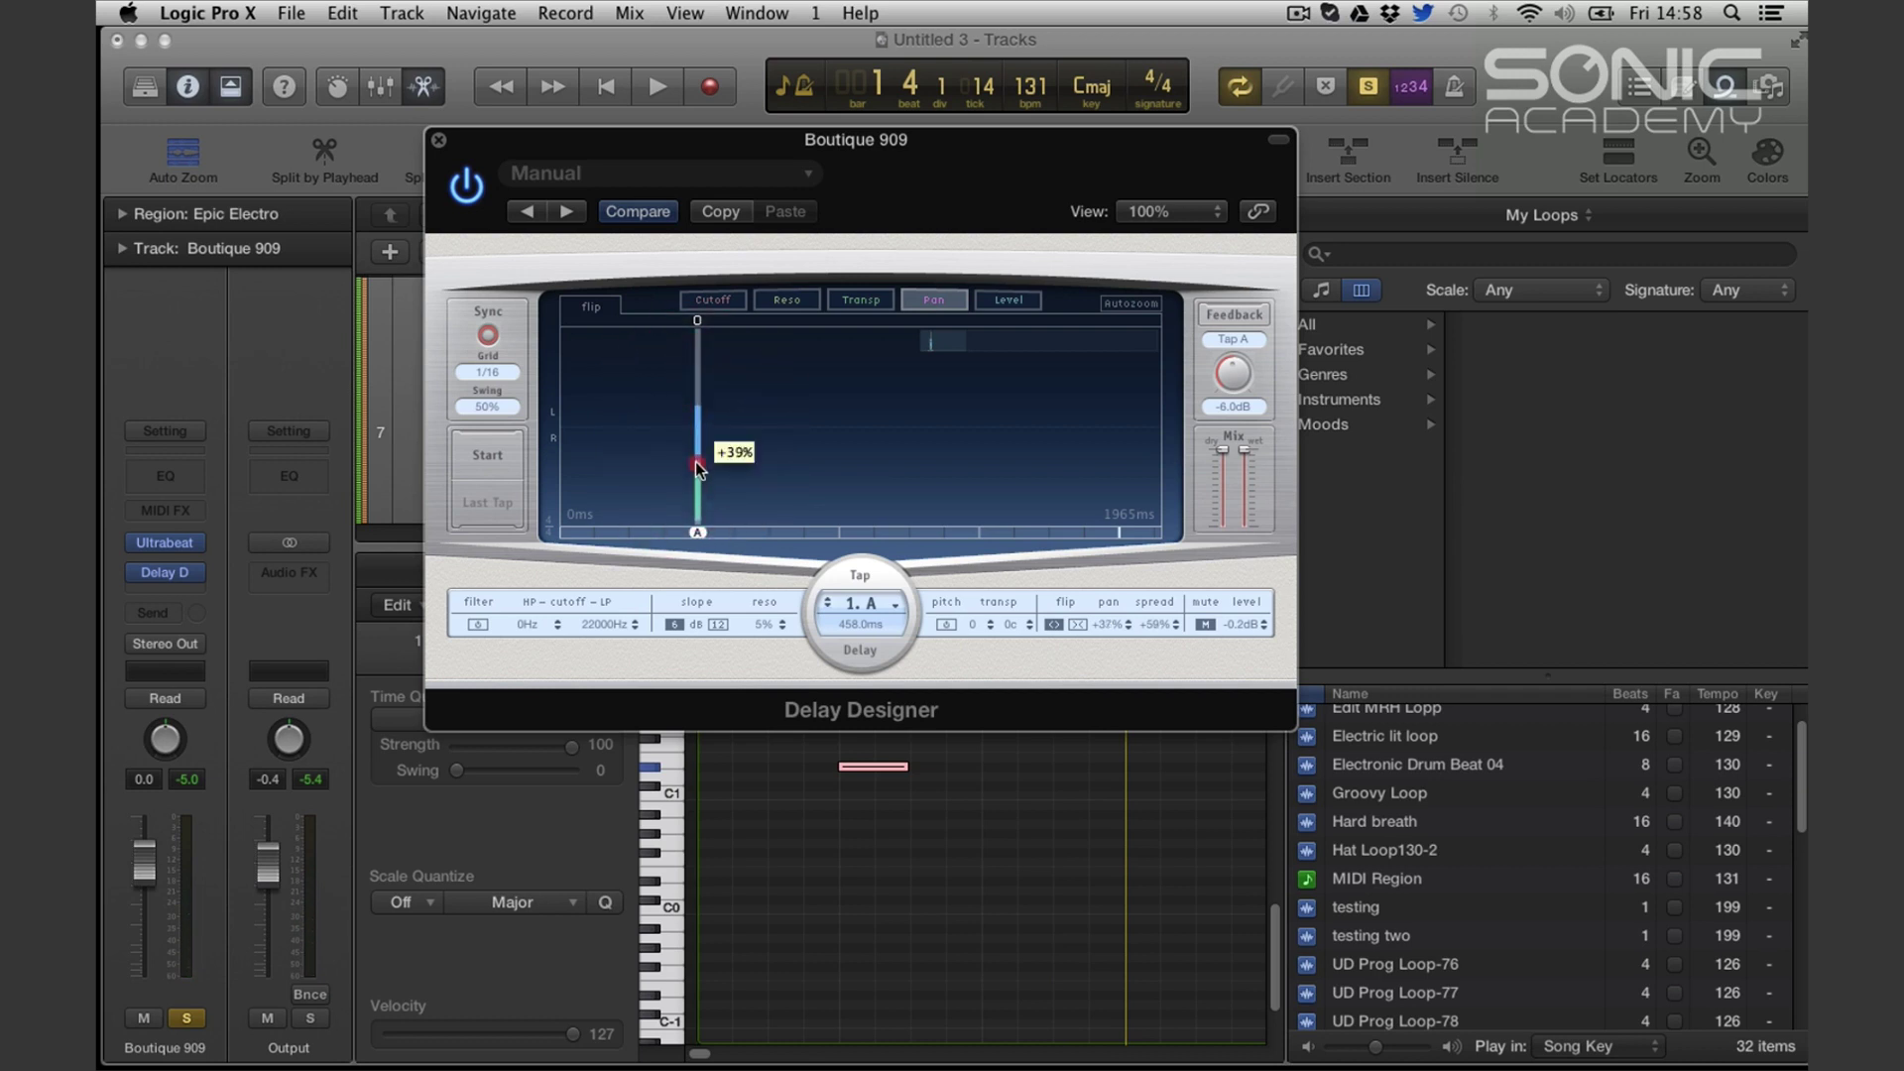
drag(697, 470, 702, 365)
key(space)
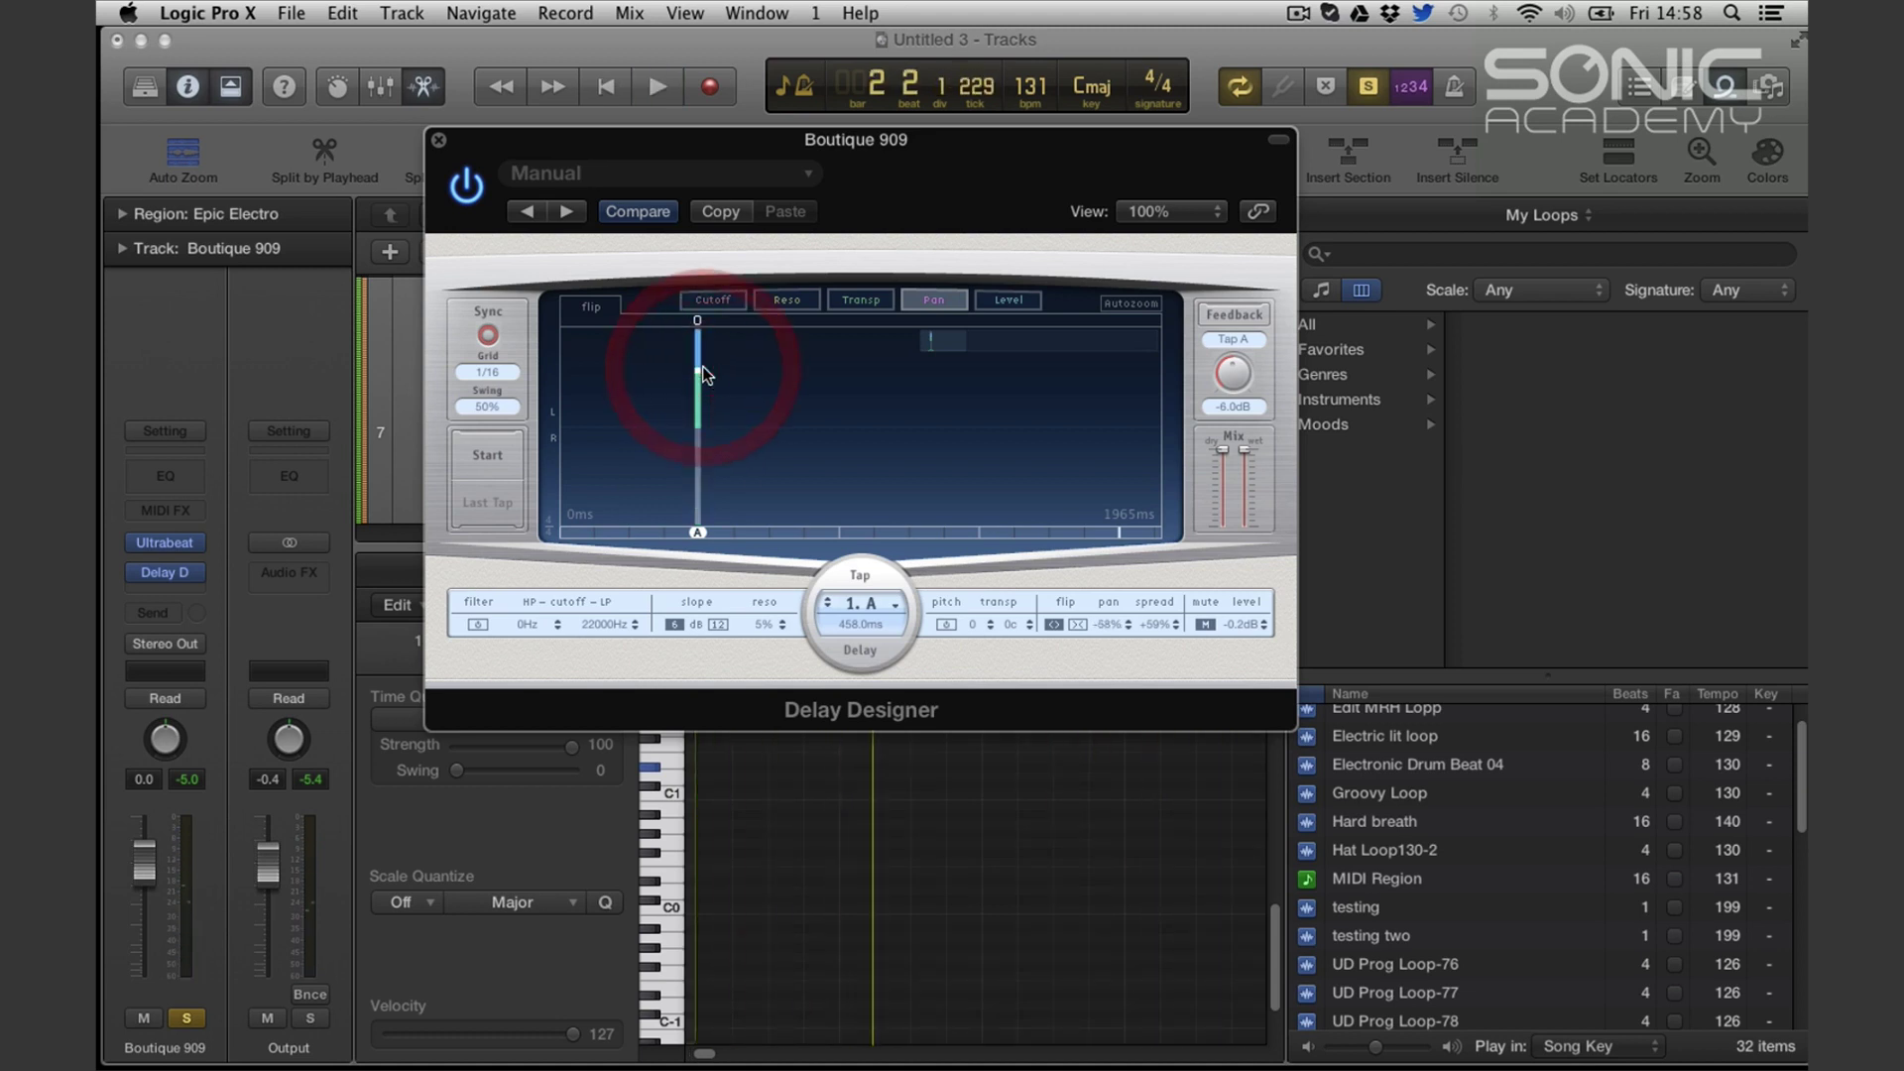
key(space)
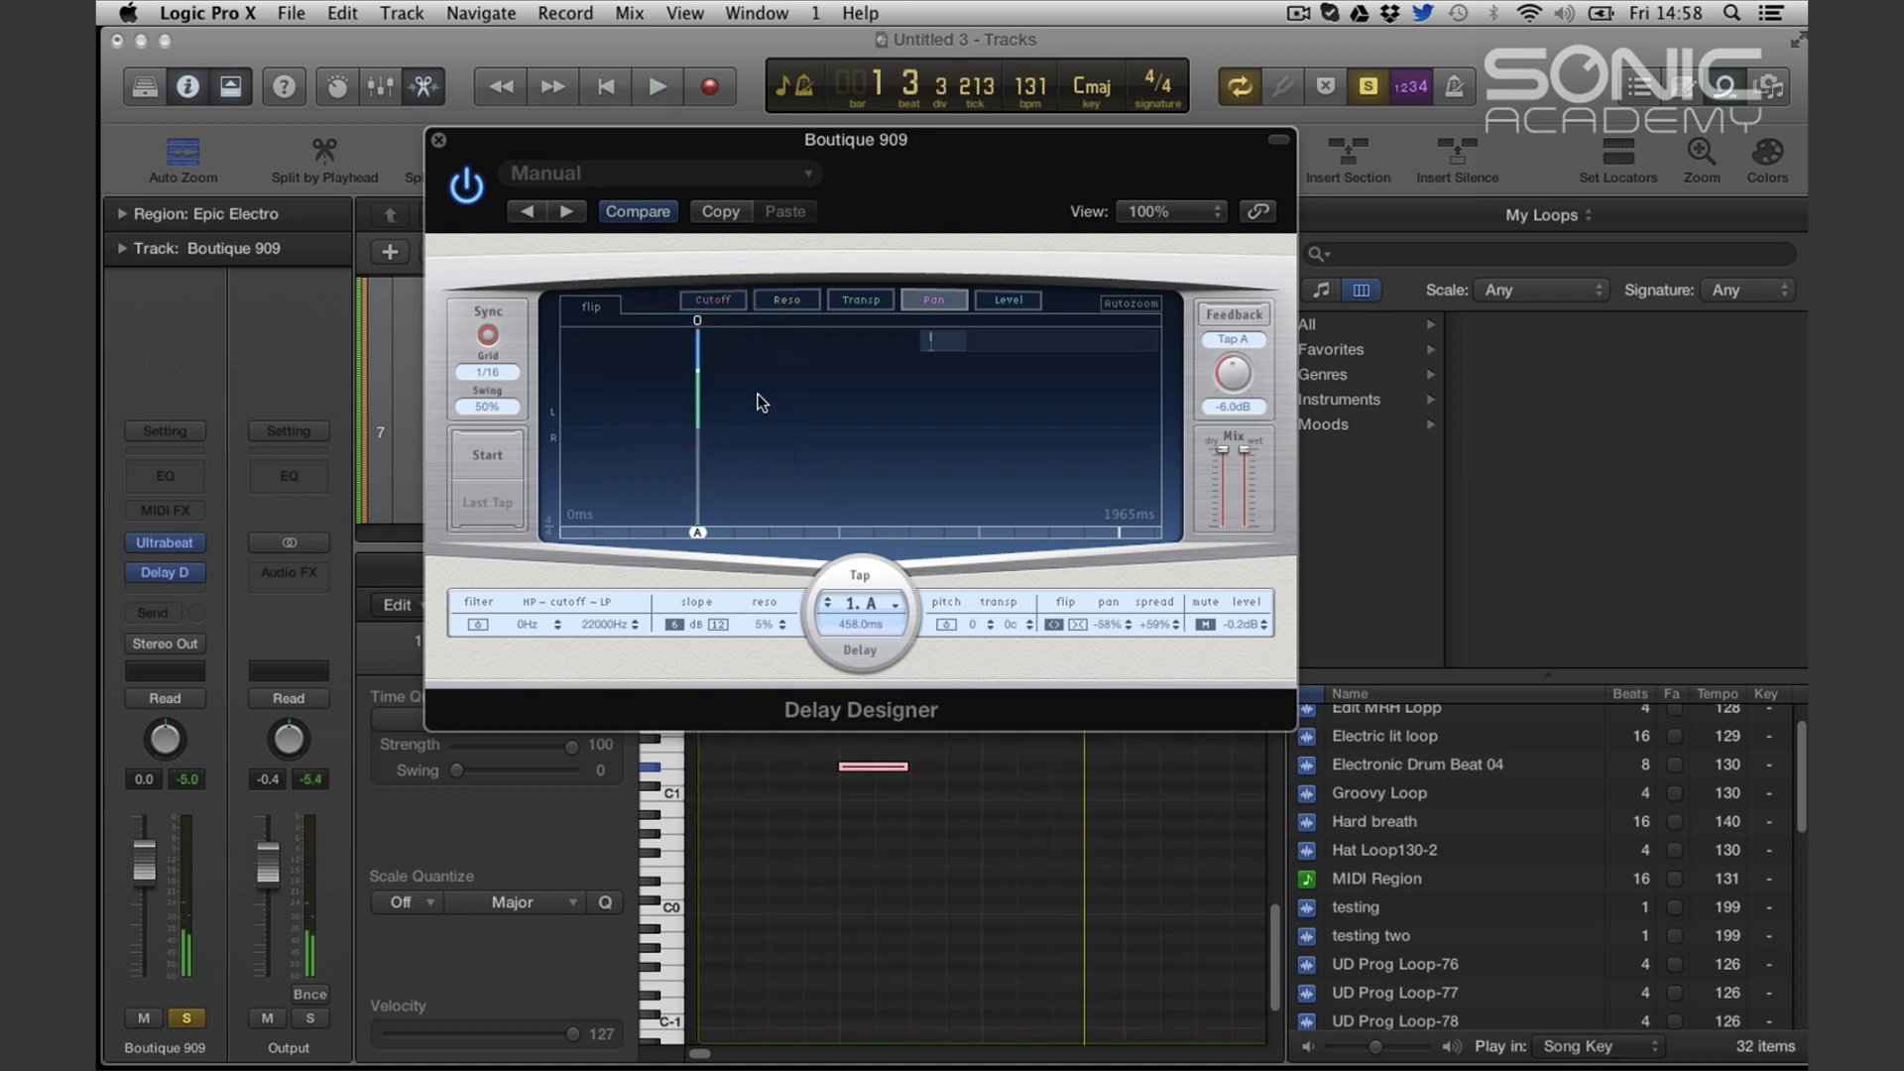
Audition tap A transposed by +12 semitones and set its transposition to -1 semitone
click(882, 305)
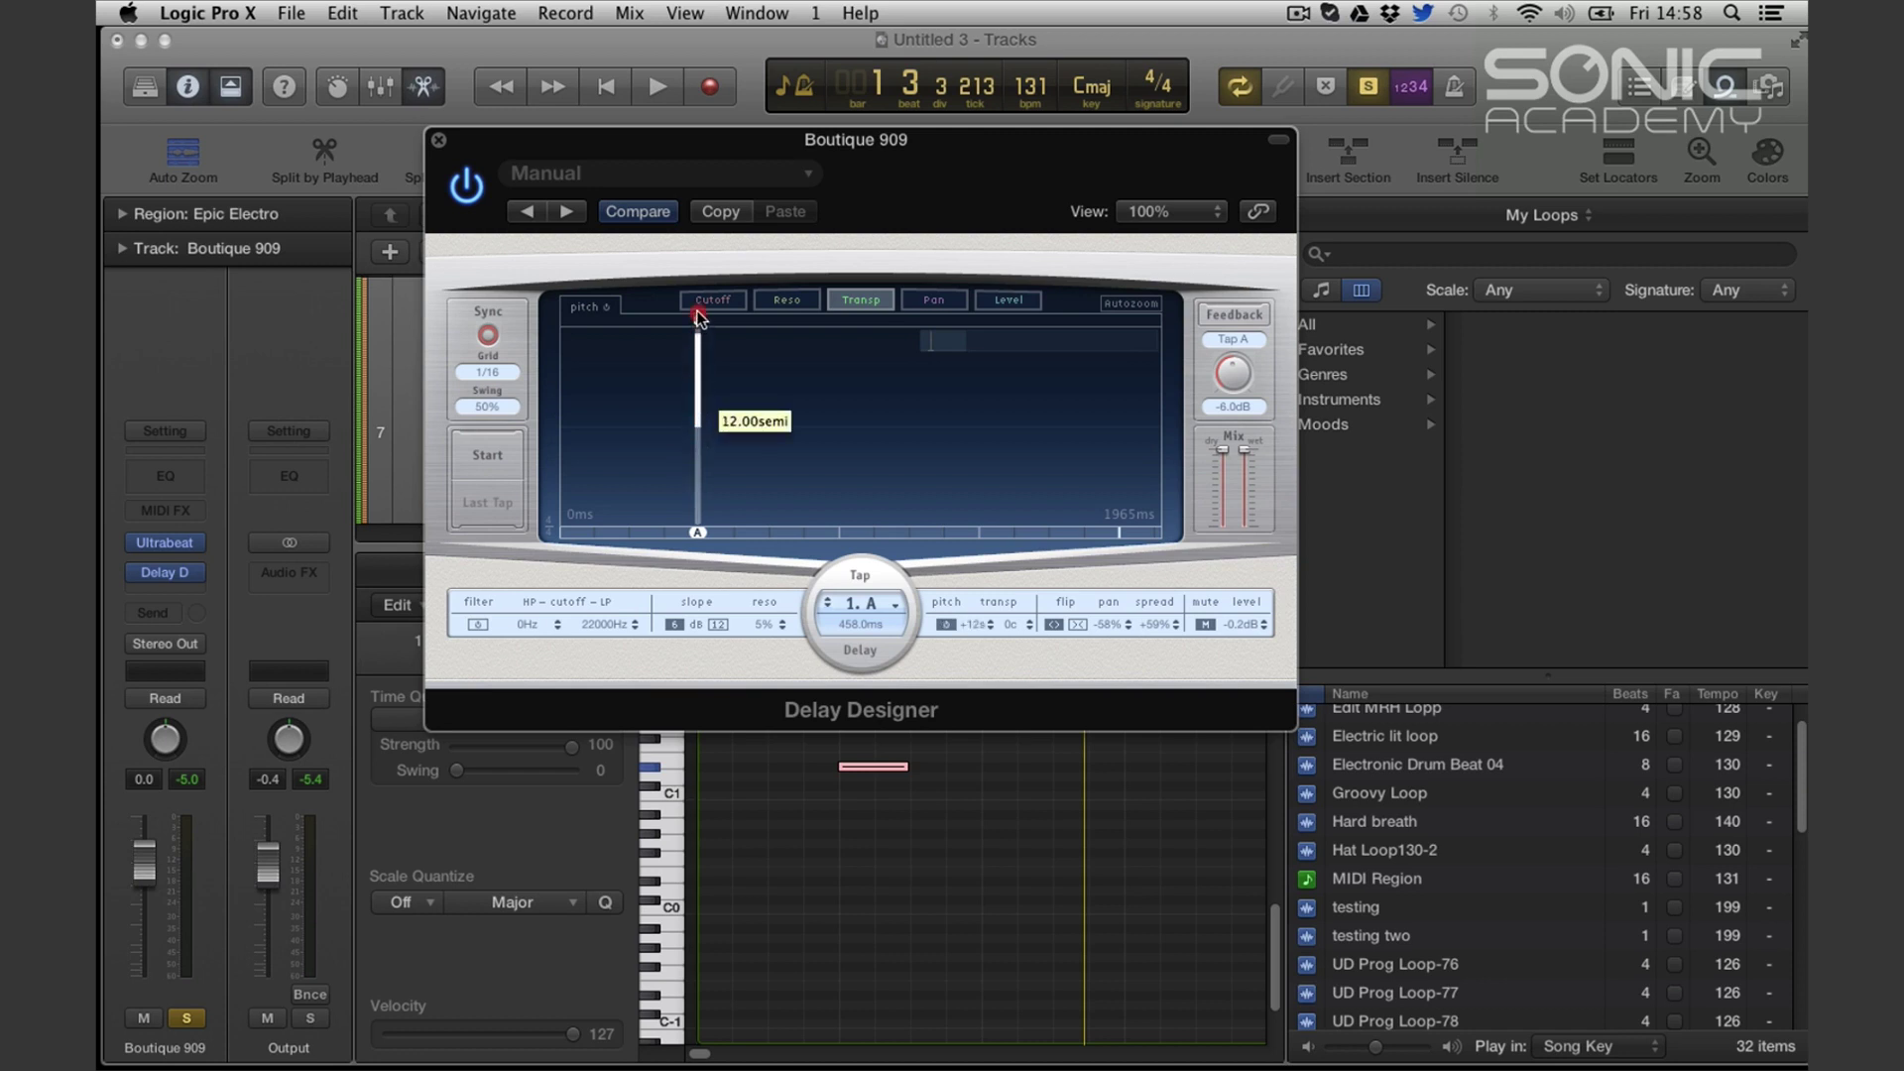
key(space)
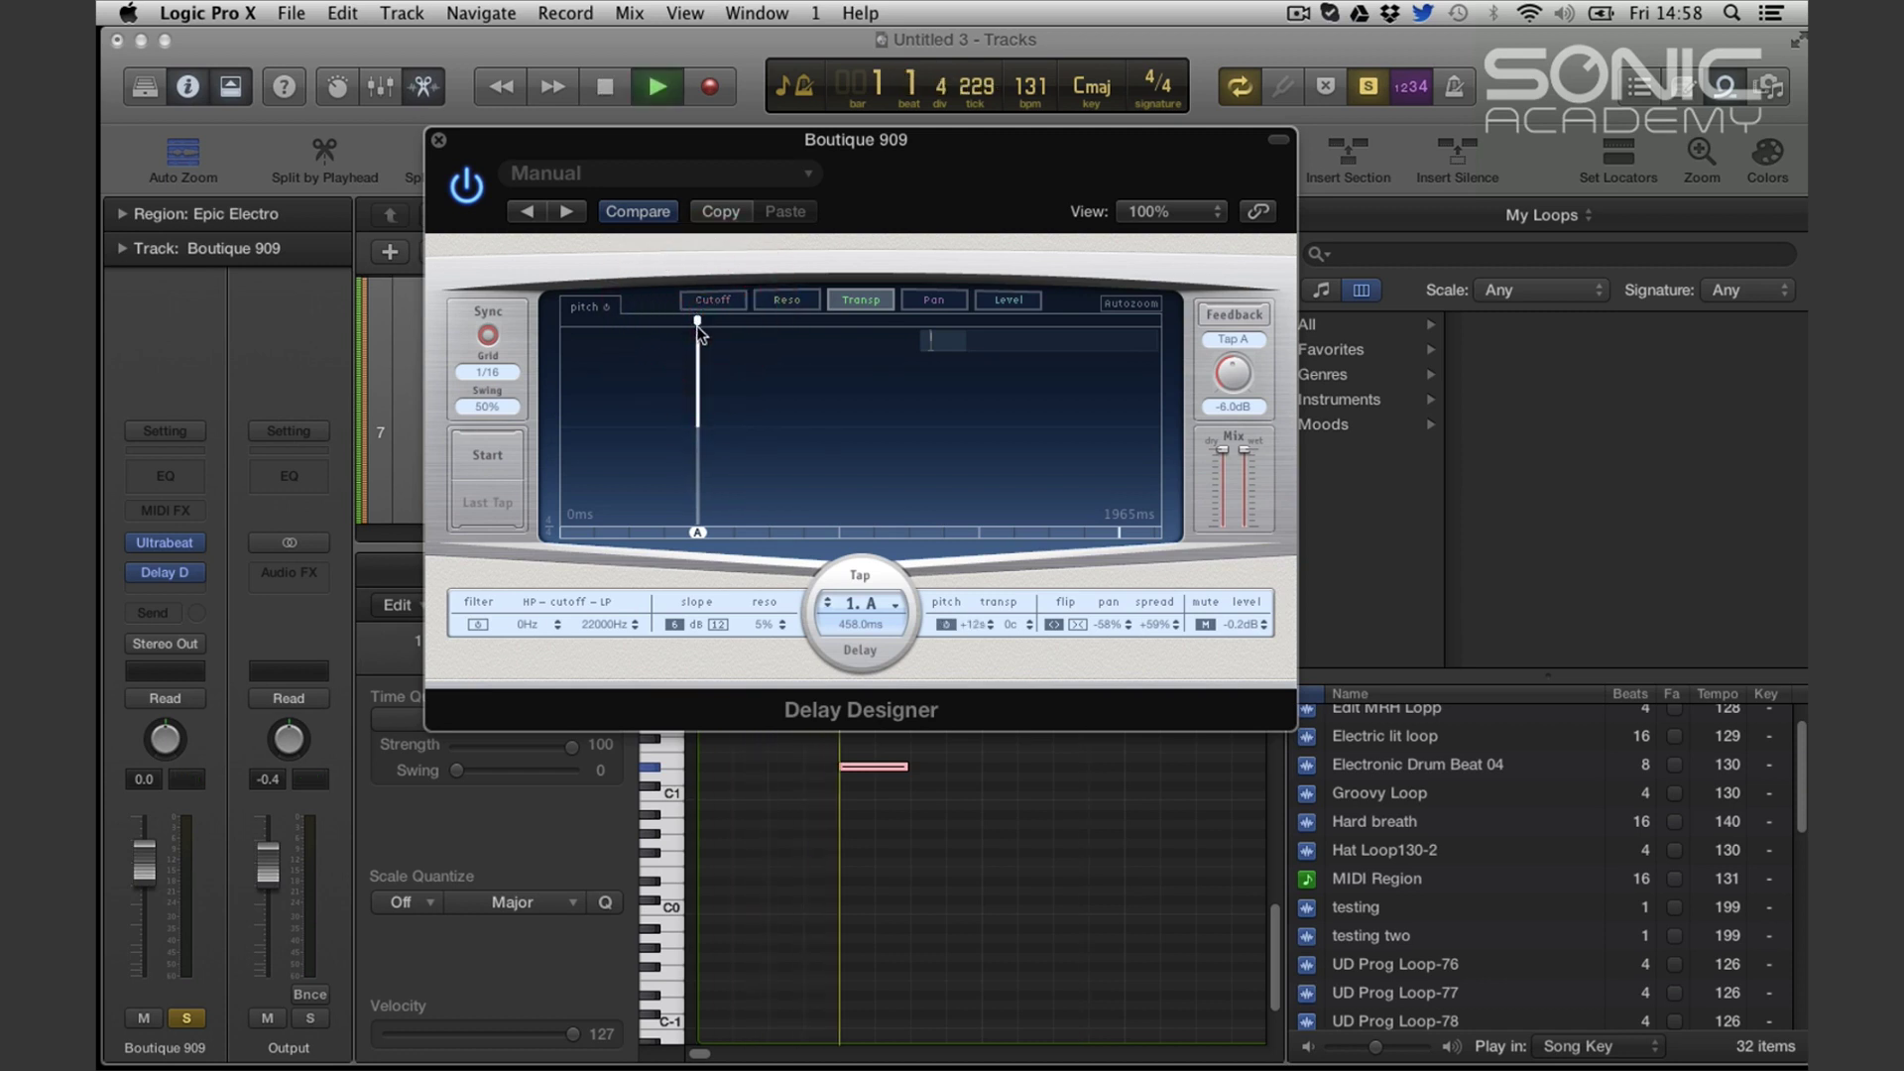
drag(696, 331, 696, 431)
key(space)
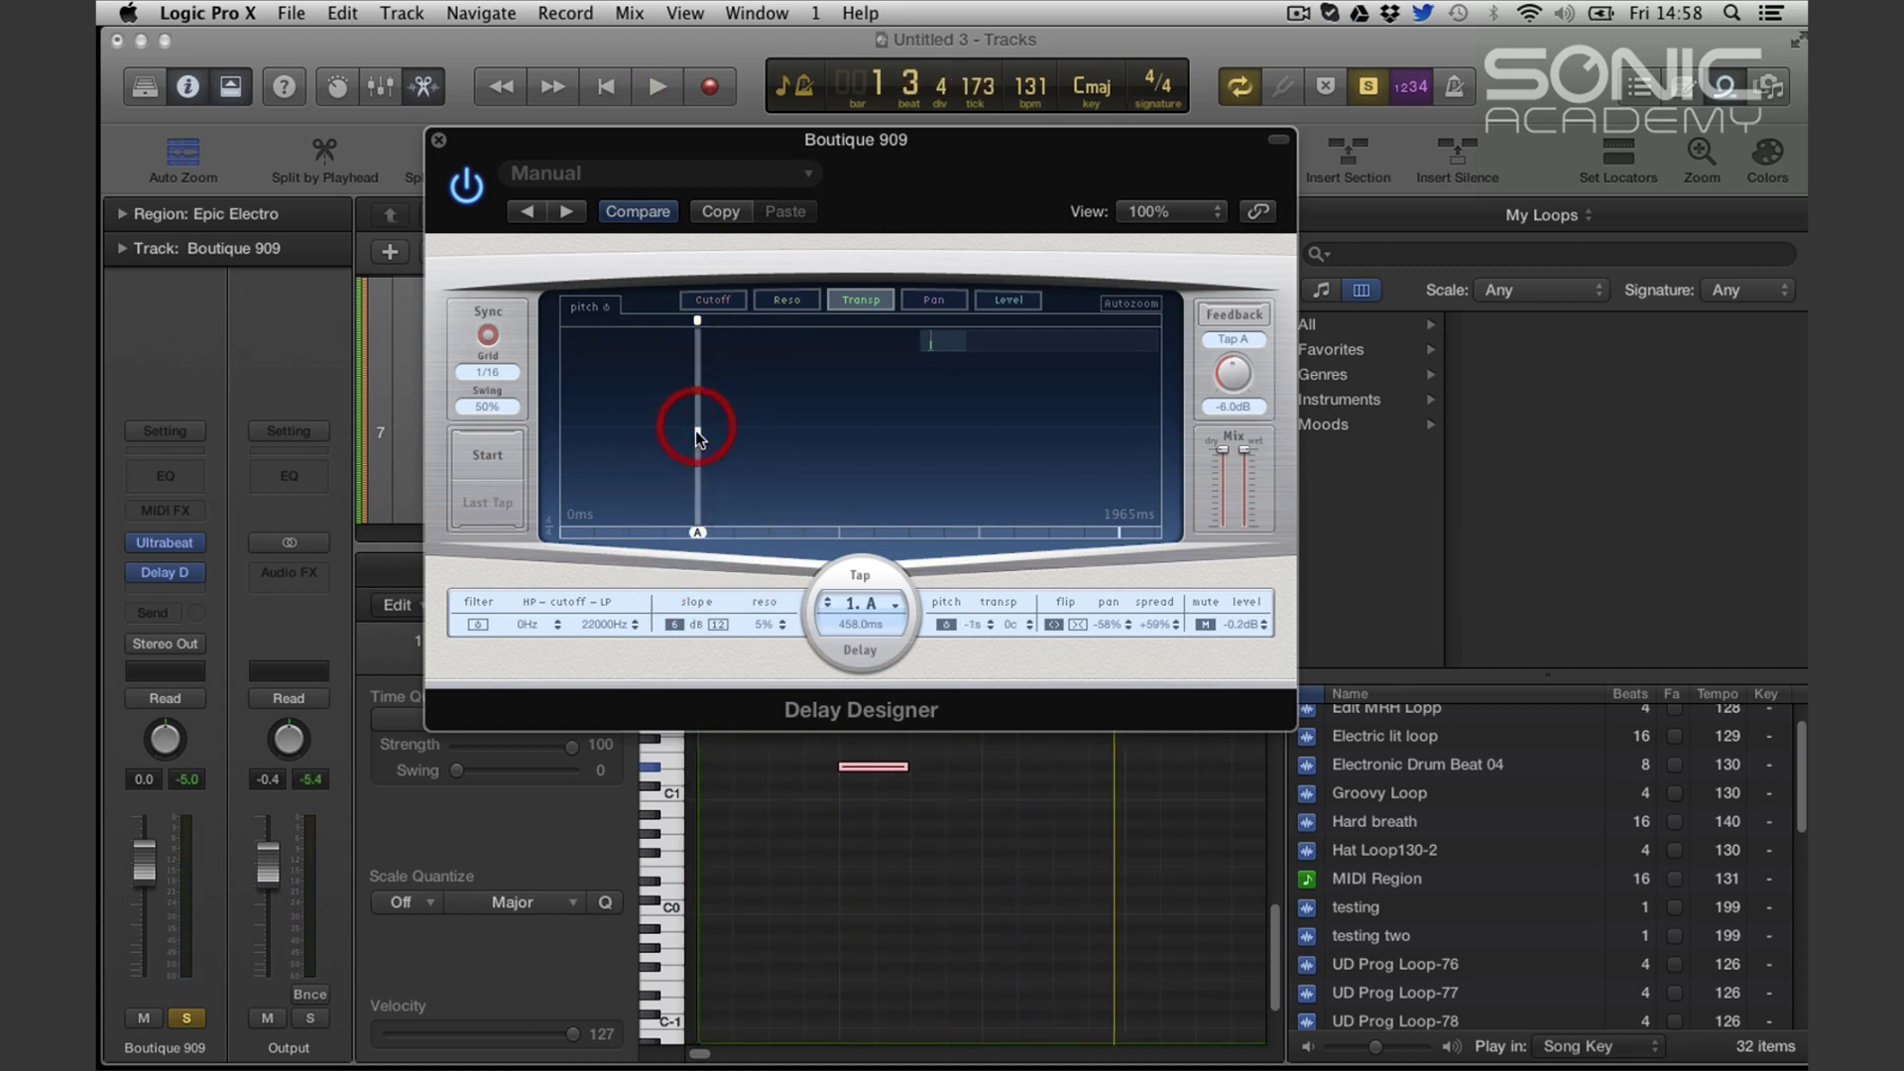
Filter tap A with a low-pass cutoff of 2250 Hz and audition the repeats
click(719, 301)
drag(697, 328, 700, 397)
key(space)
key(space)
key(space)
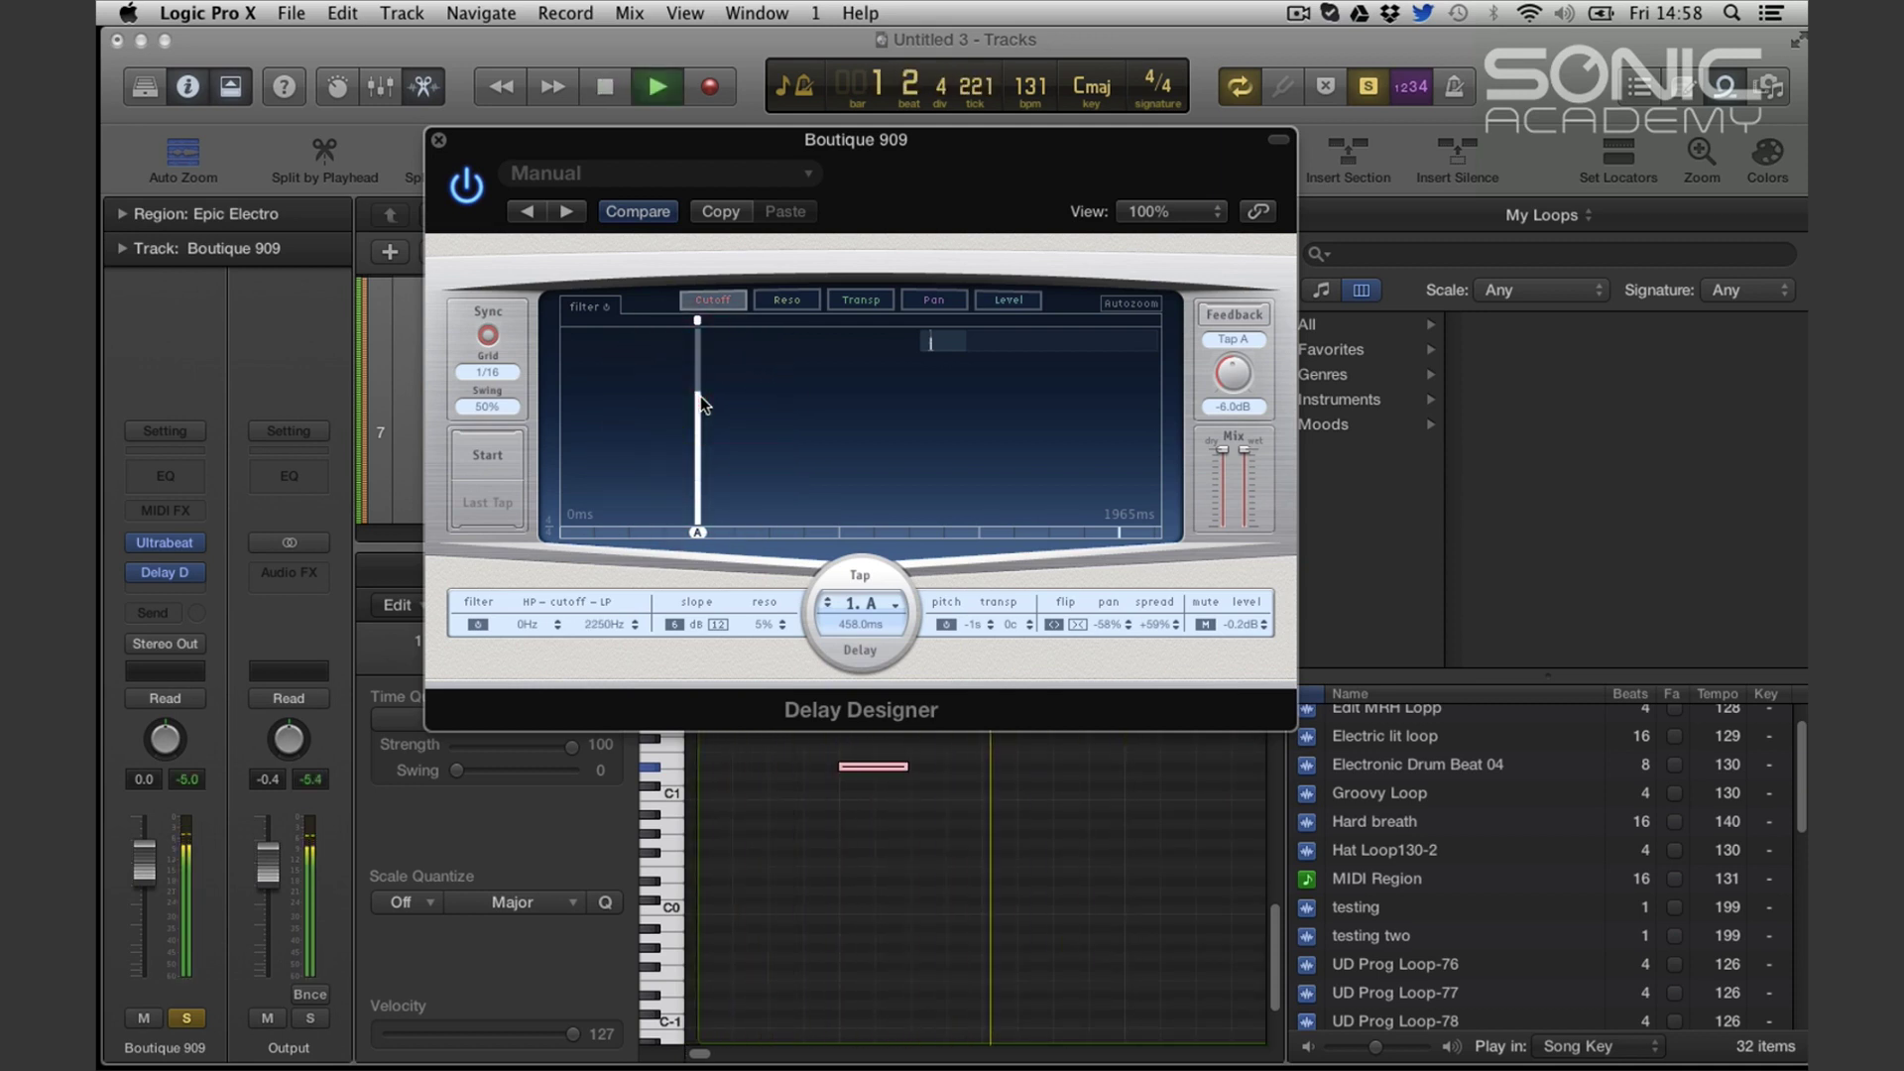
key(space)
Raise tap A's filter resonance to 87% and audition the delay
click(787, 301)
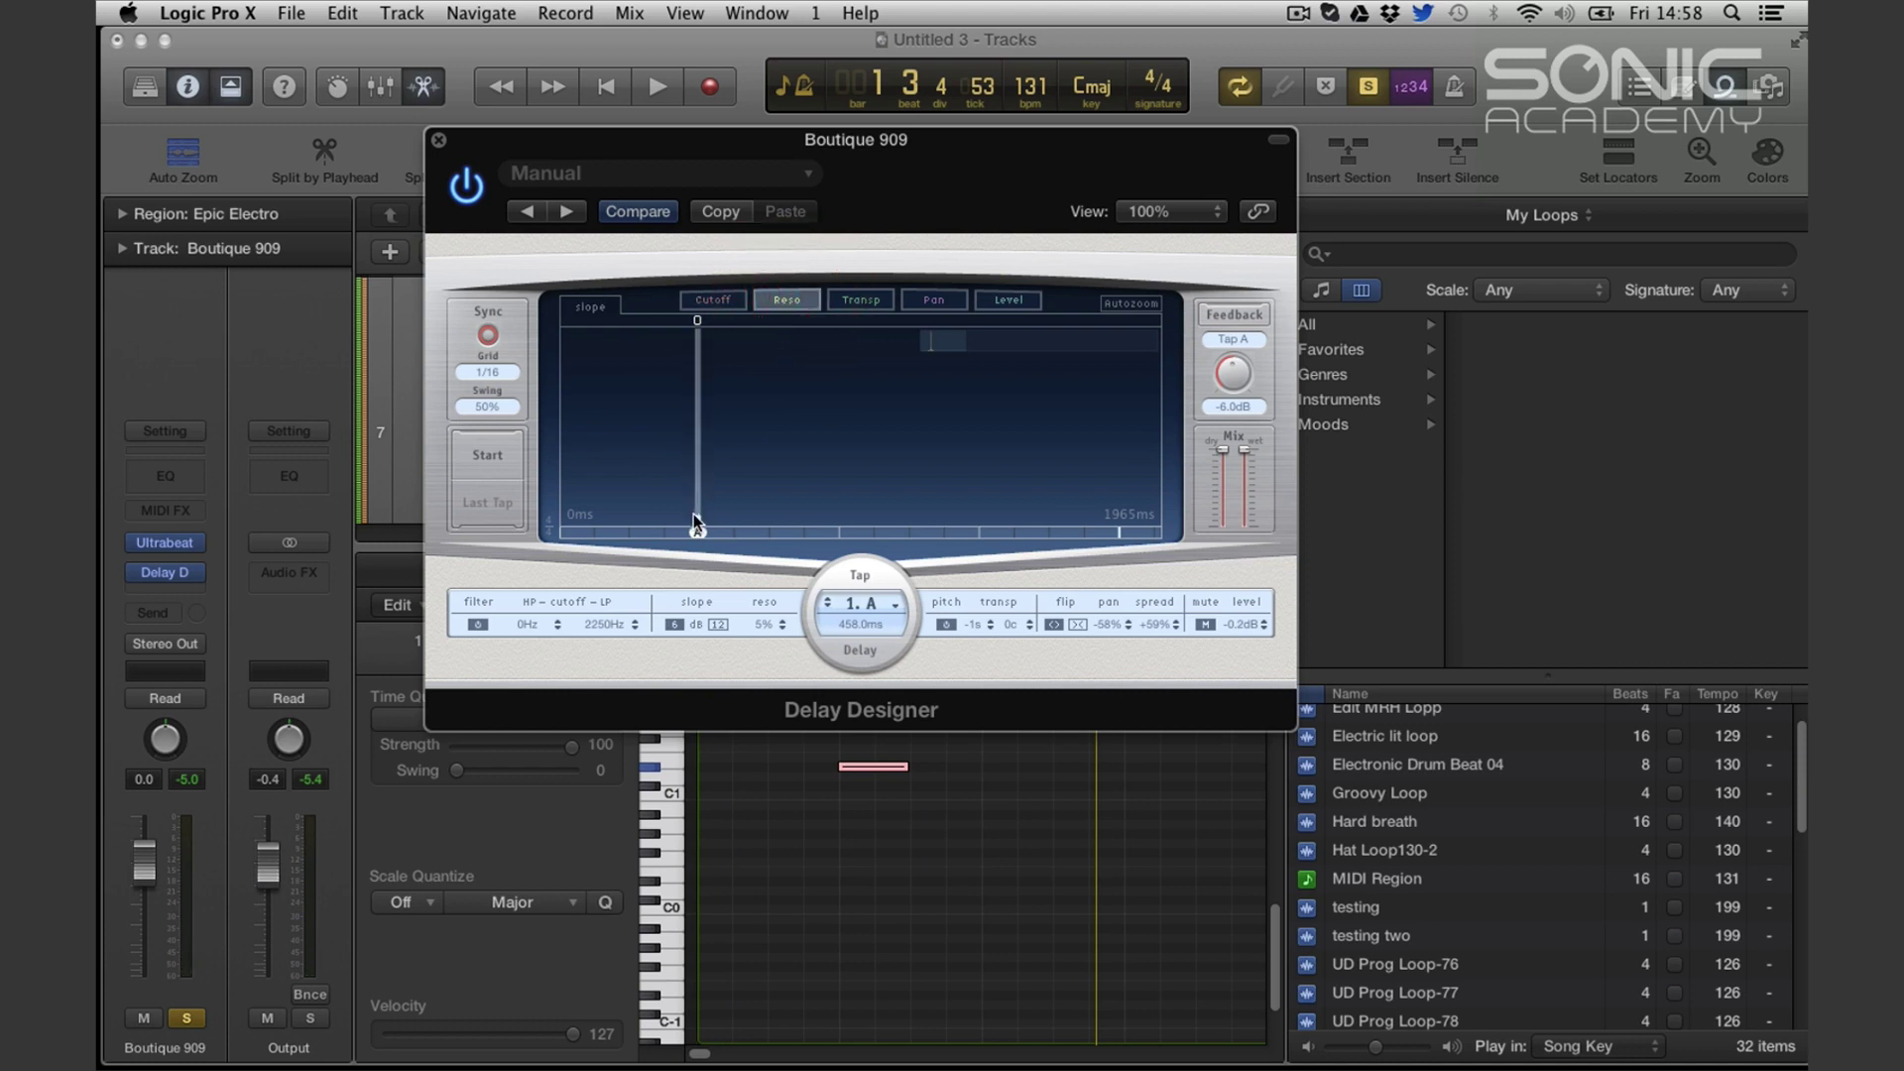
drag(698, 442, 693, 360)
key(space)
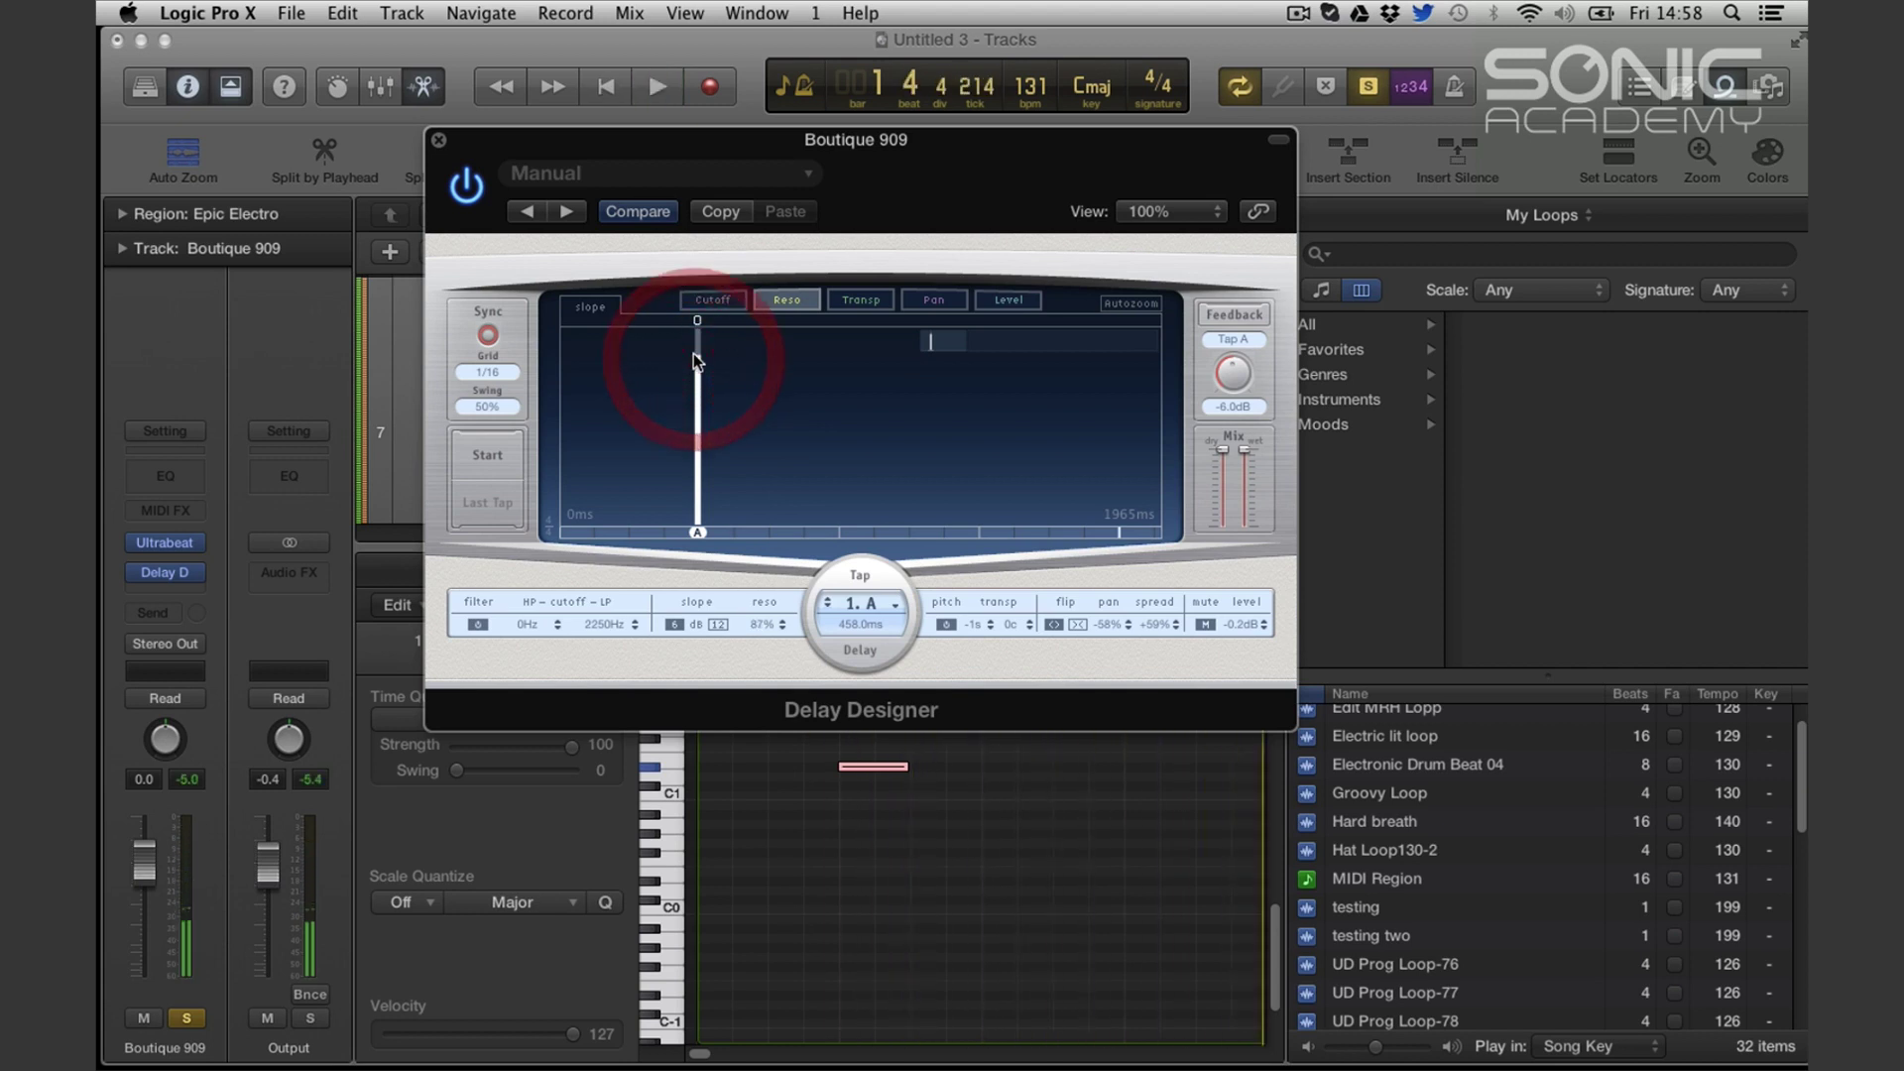
key(space)
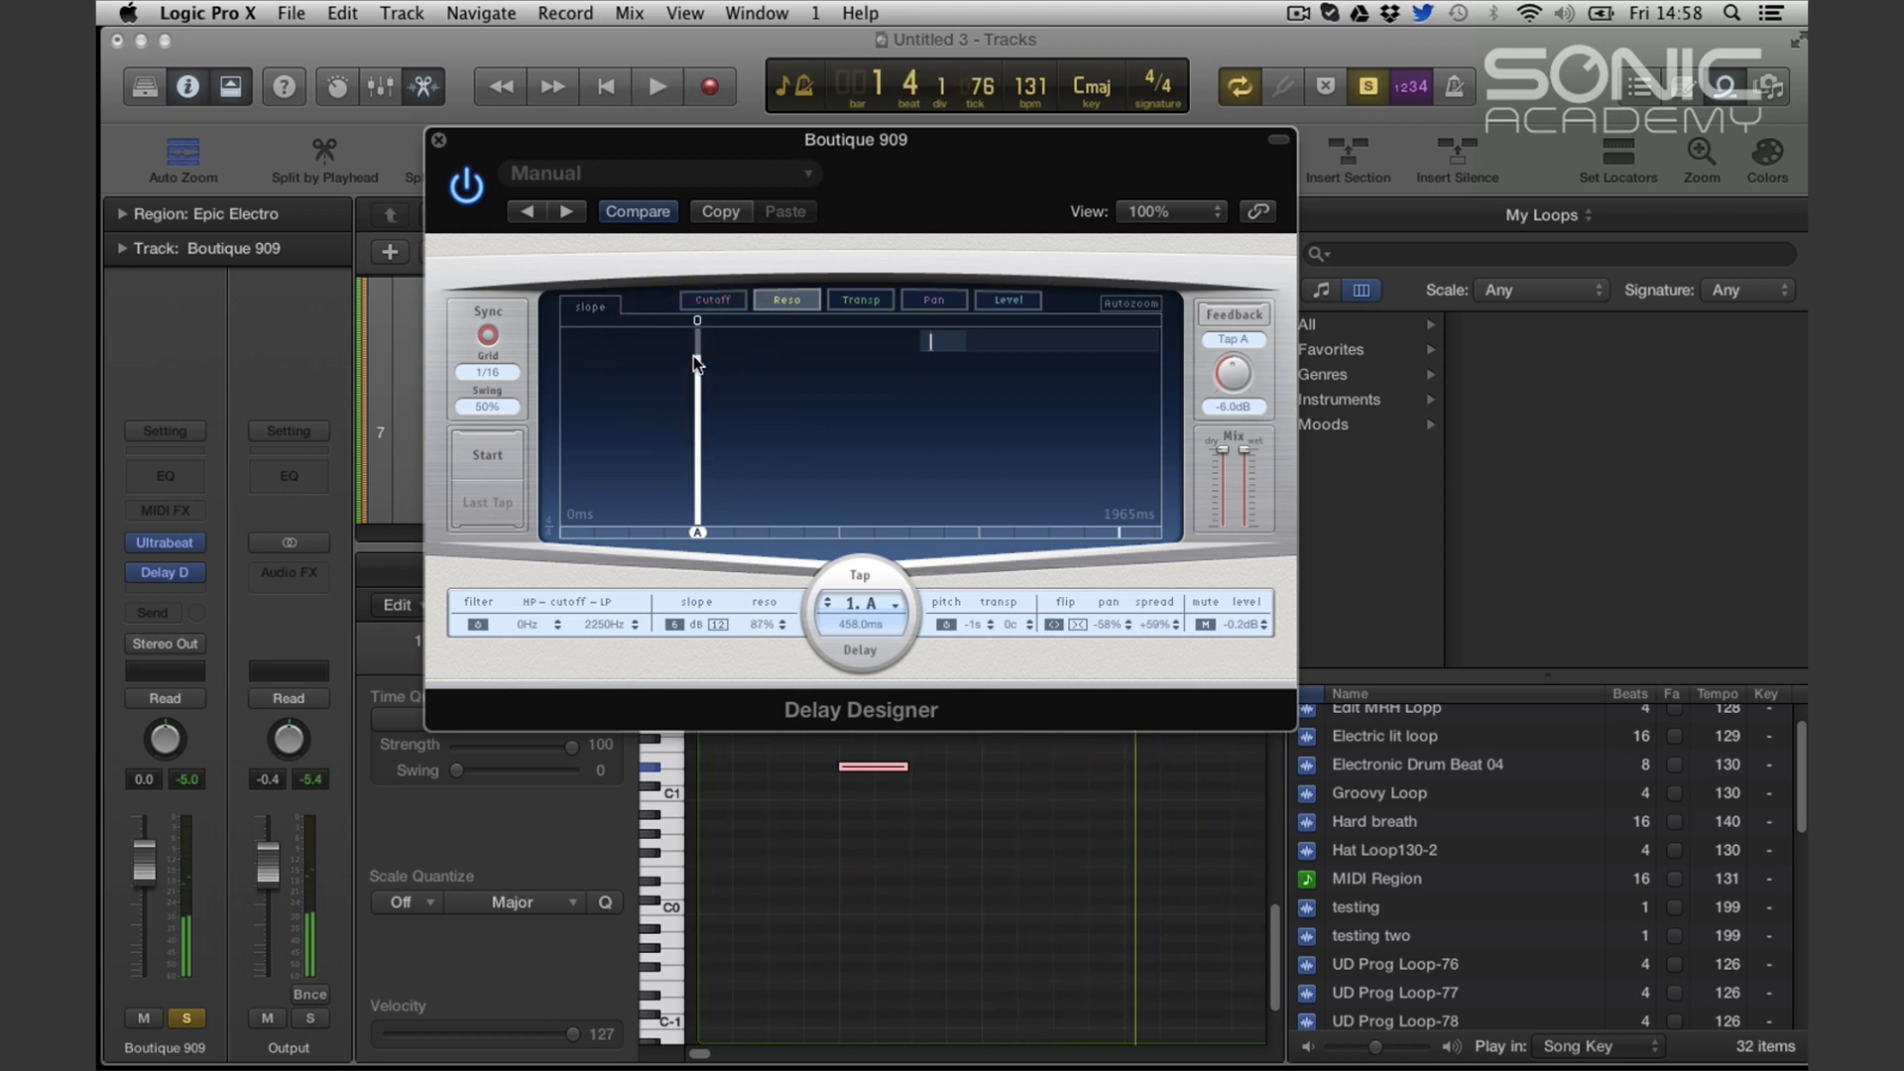
Review tap A's high-pass and low-pass cutoff and its resonance setting while auditioning the delay
click(712, 300)
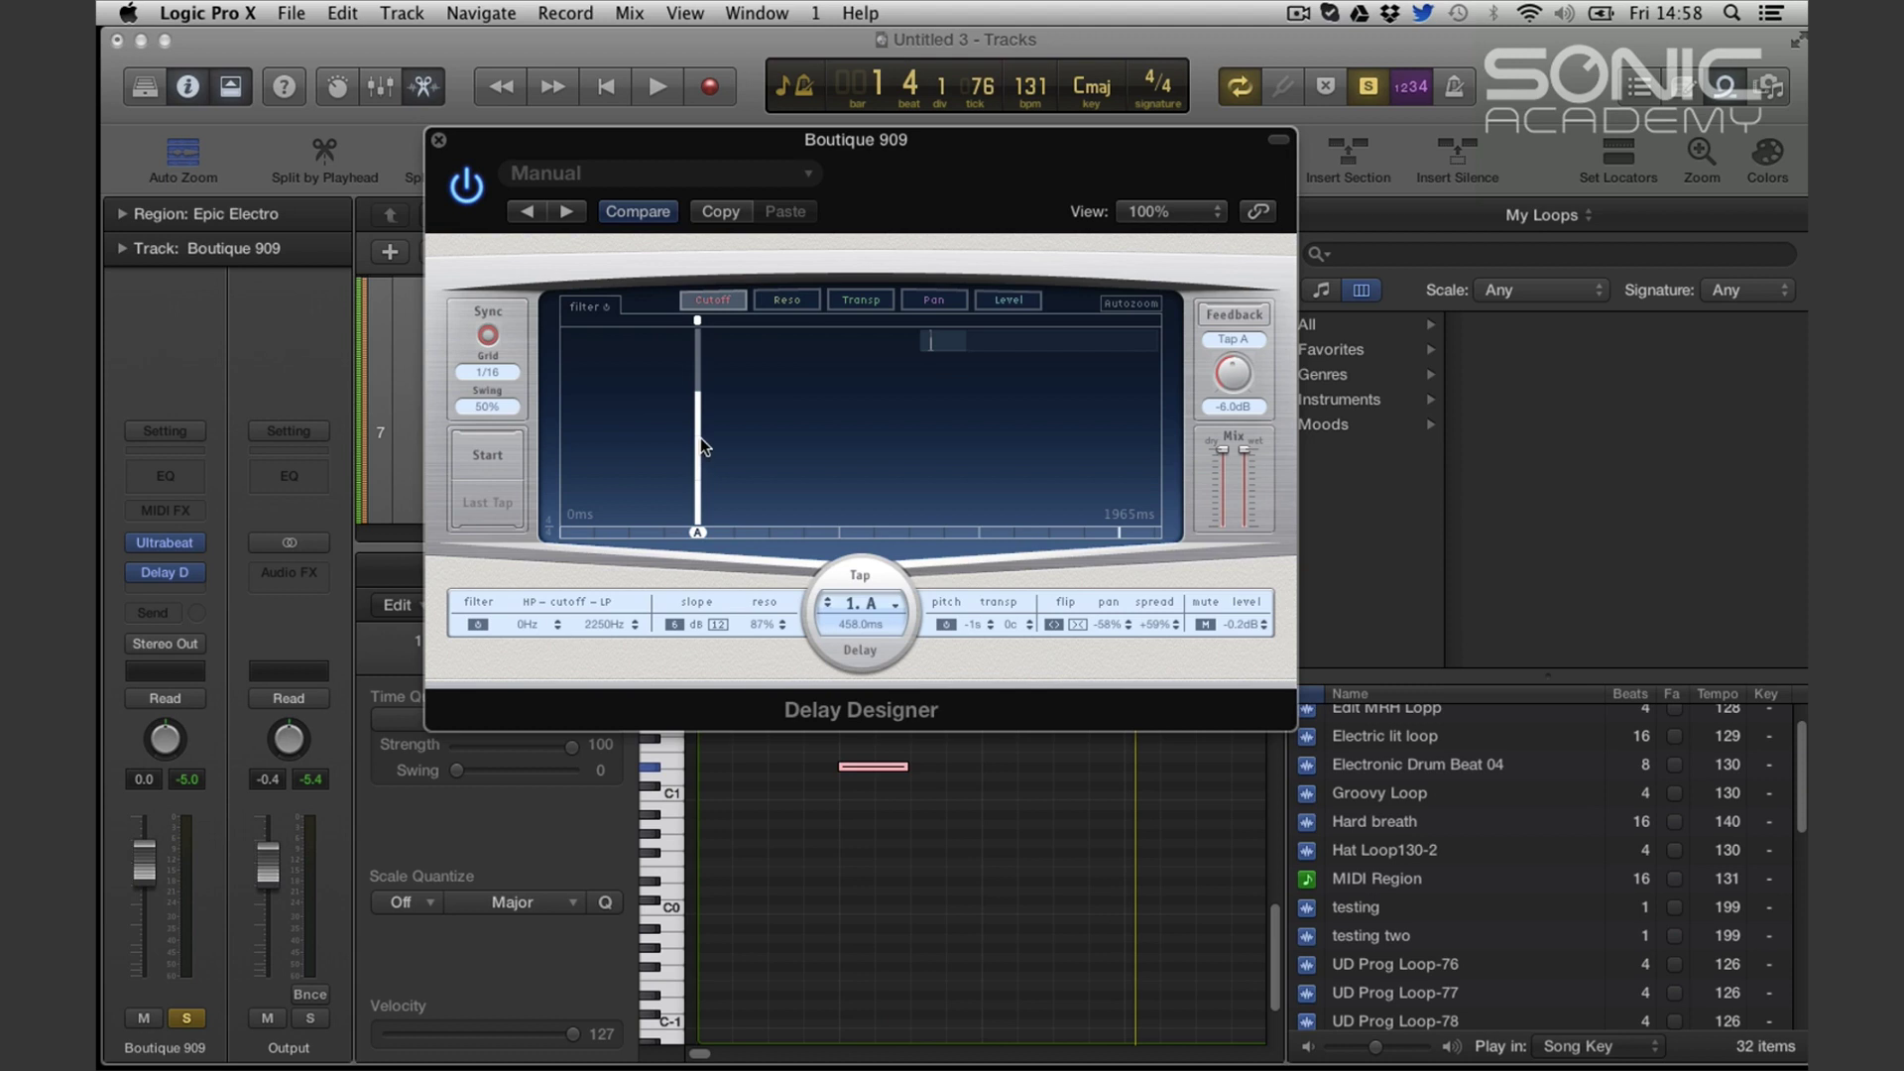
drag(534, 608, 528, 630)
click(480, 625)
click(538, 622)
key(space)
click(786, 300)
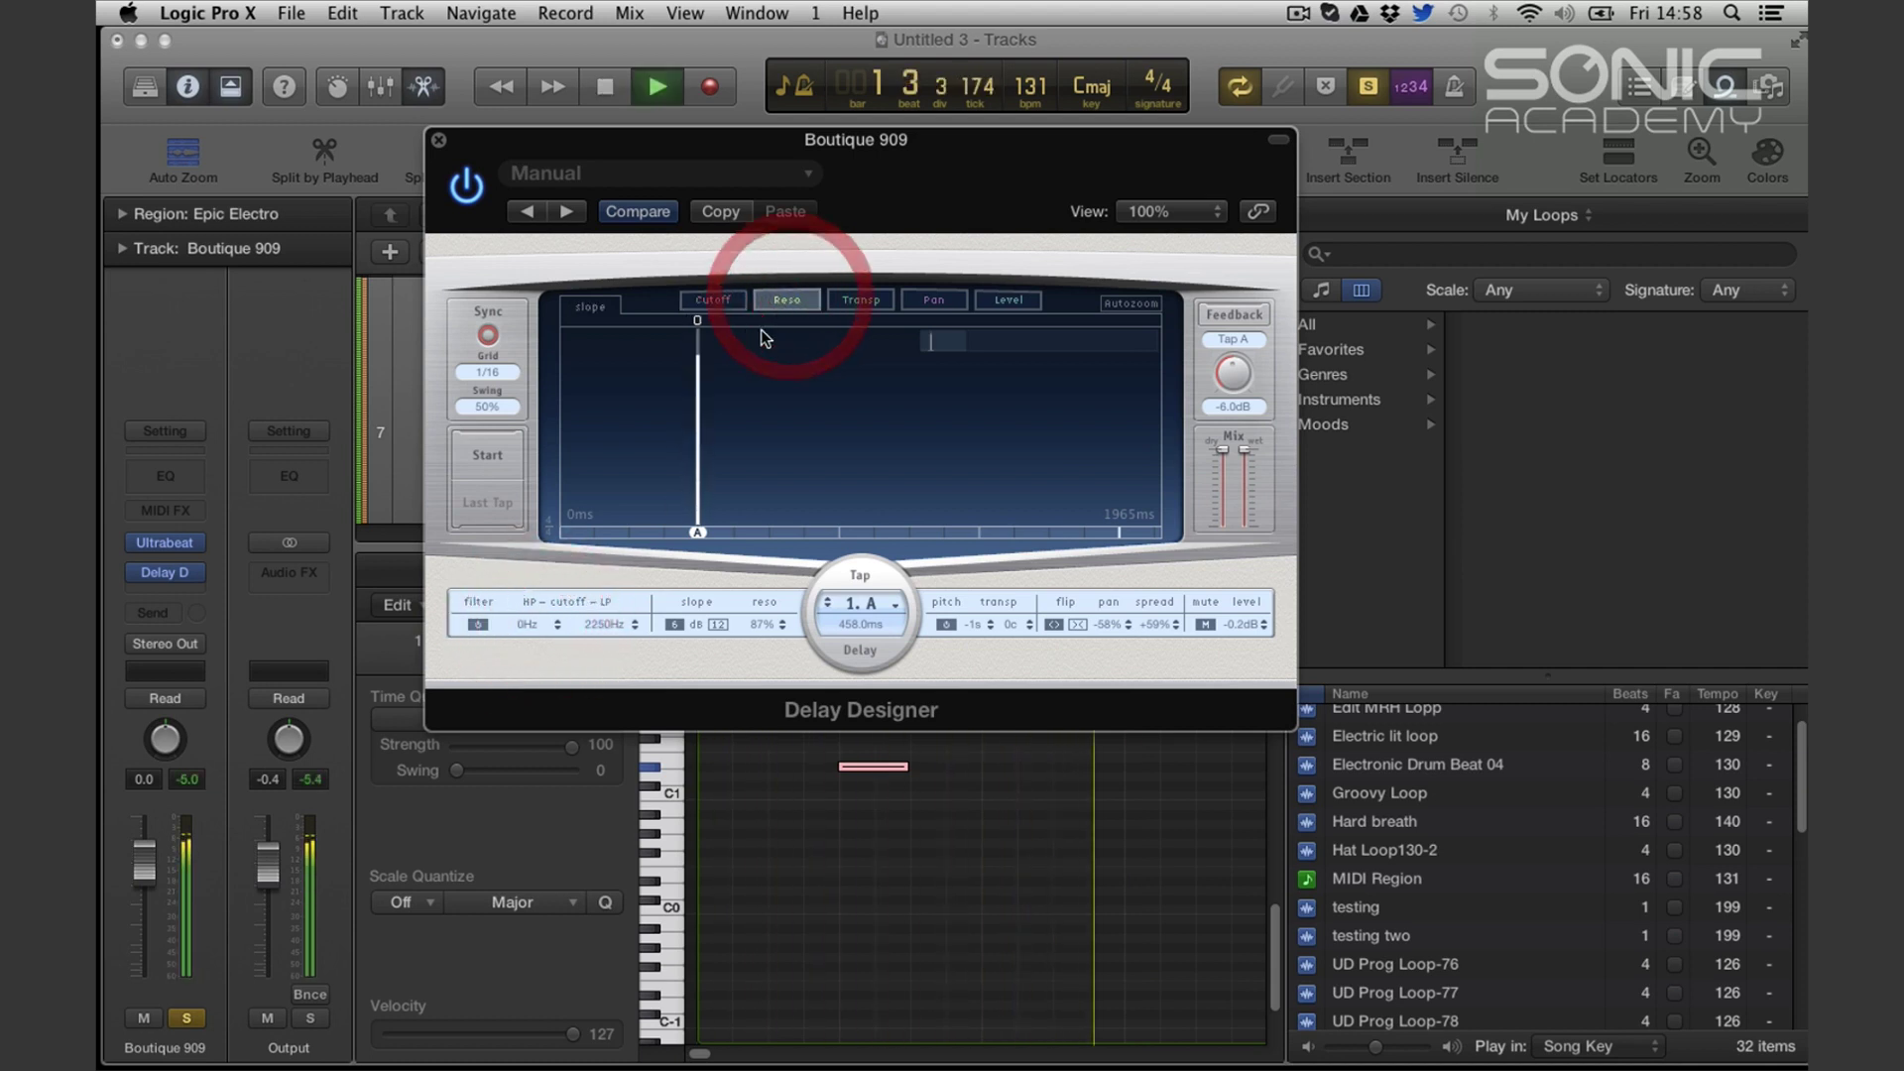
click(713, 299)
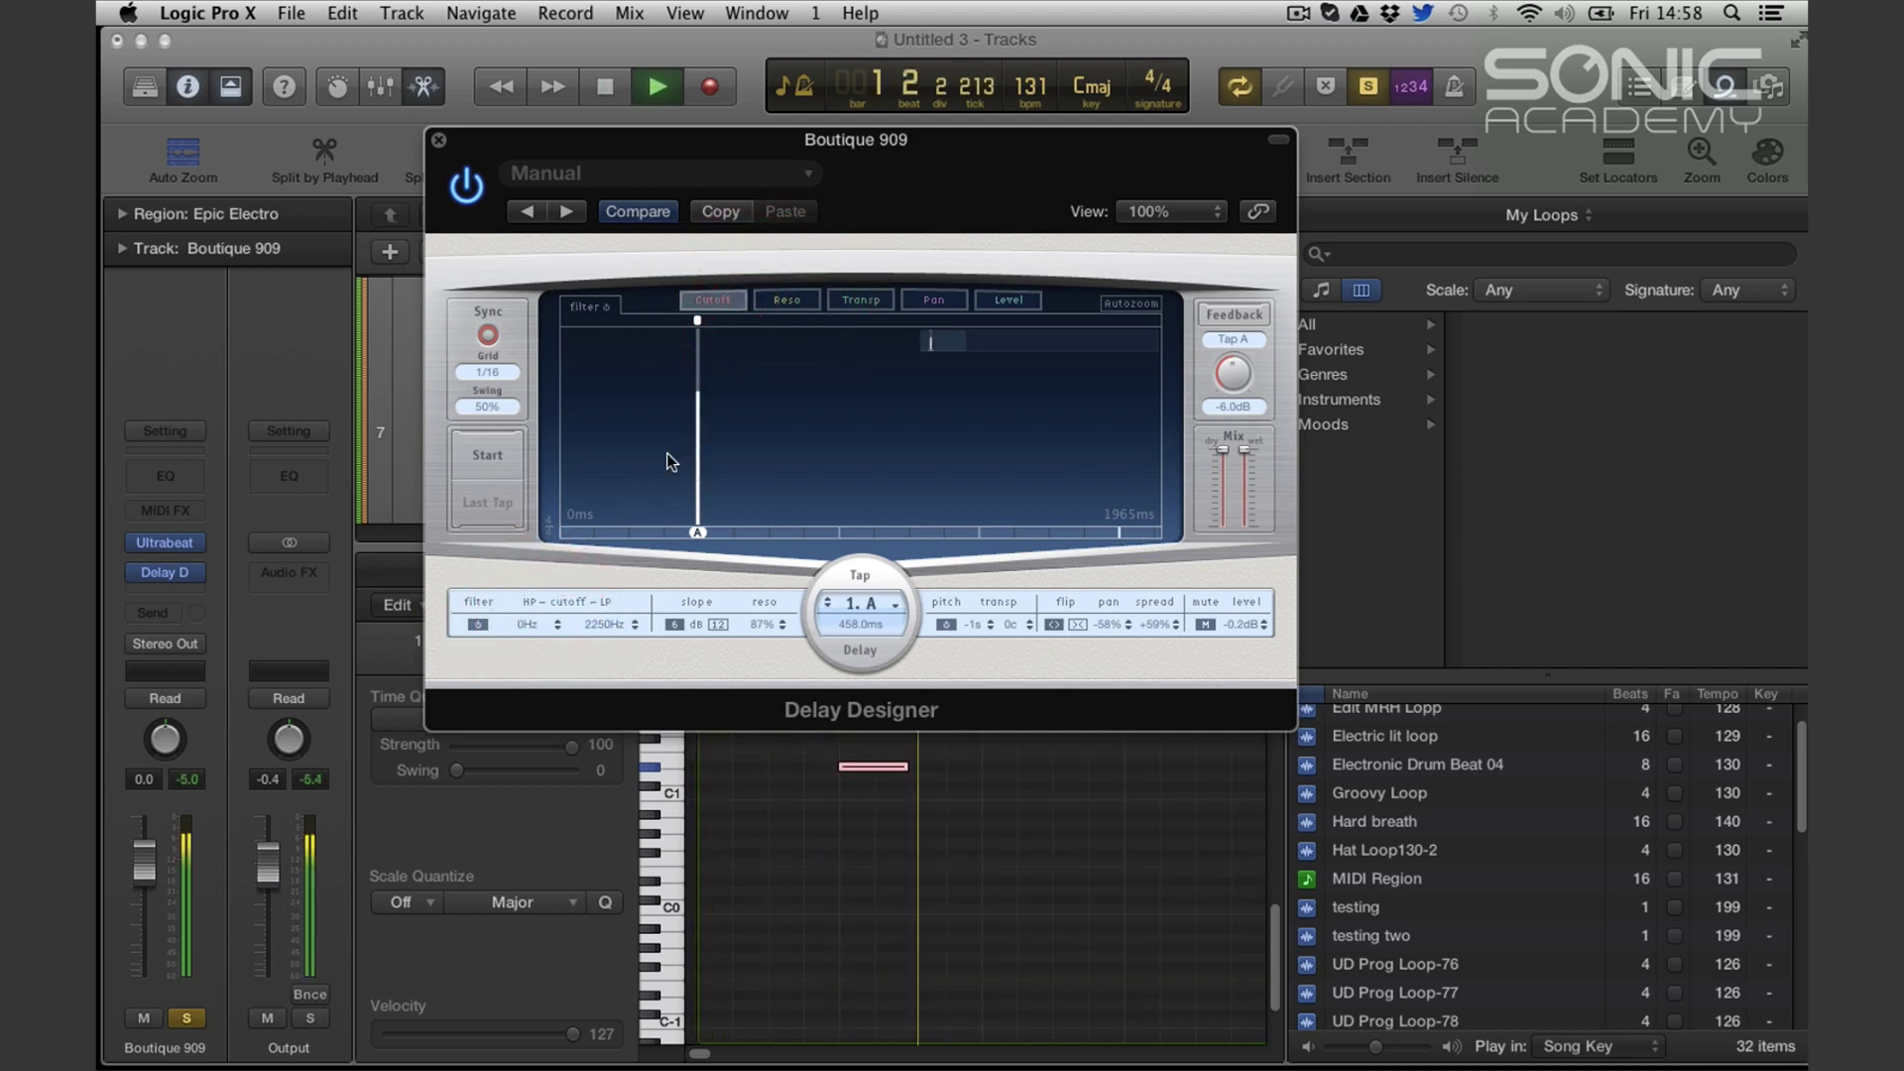
key(space)
Lower tap A's low-pass cutoff to 400 Hz and audition the repeats
drag(696, 390, 698, 445)
key(space)
key(space)
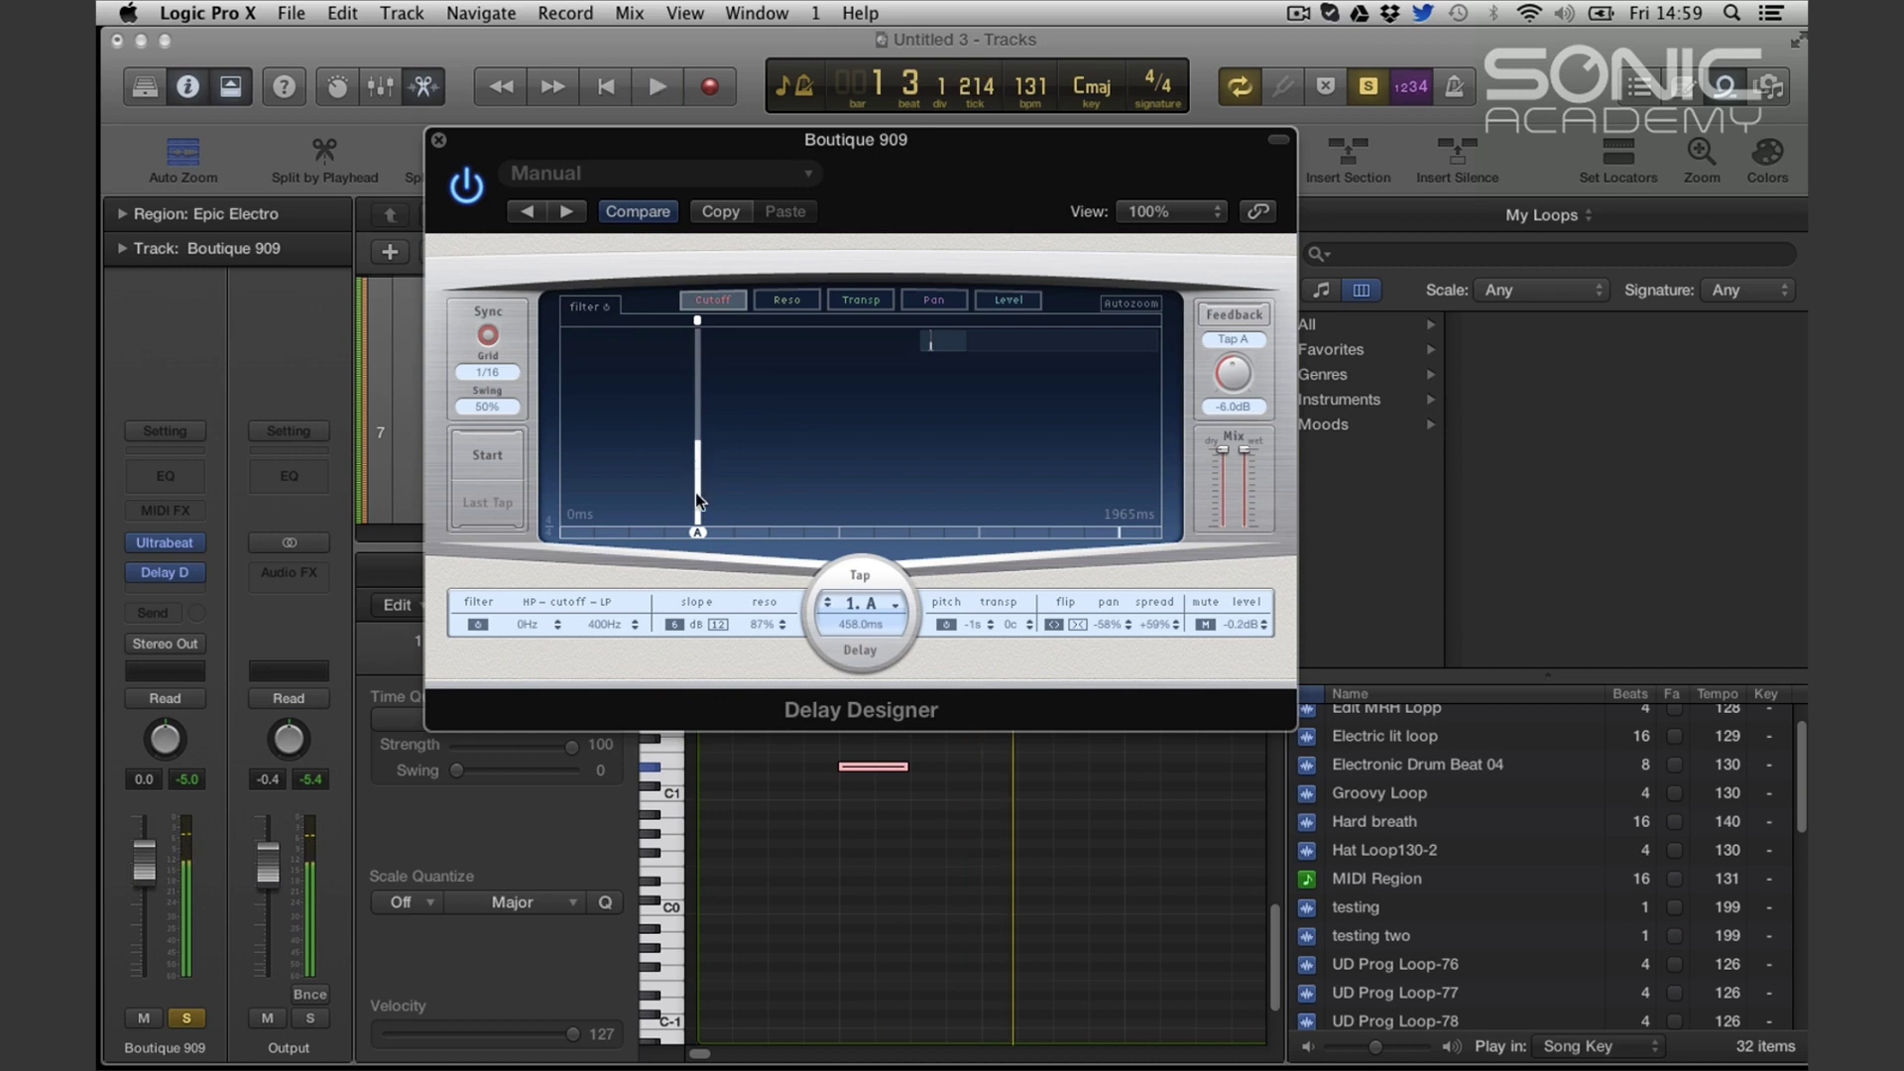
Band-limit tap A with a 136 Hz high-pass and 1060 Hz low-pass cutoff, and audition the repeats
drag(697, 529, 693, 438)
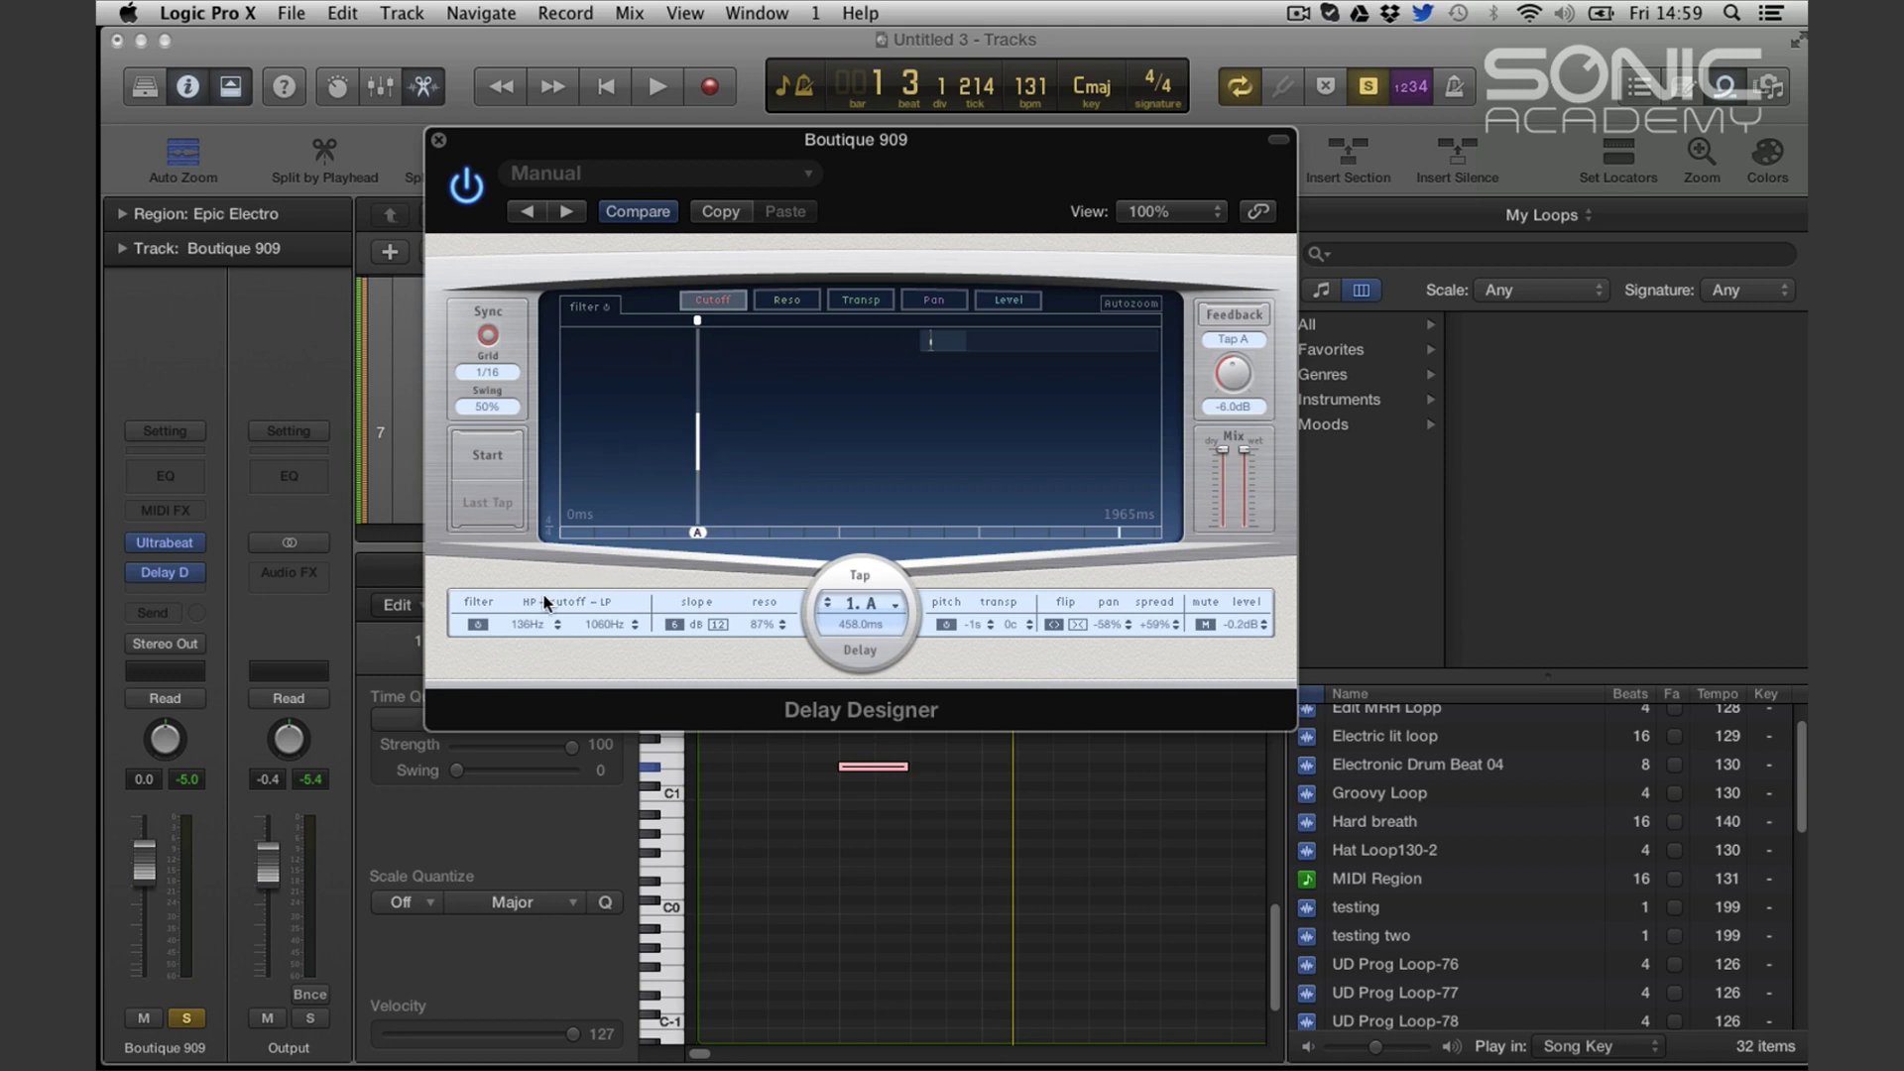
key(space)
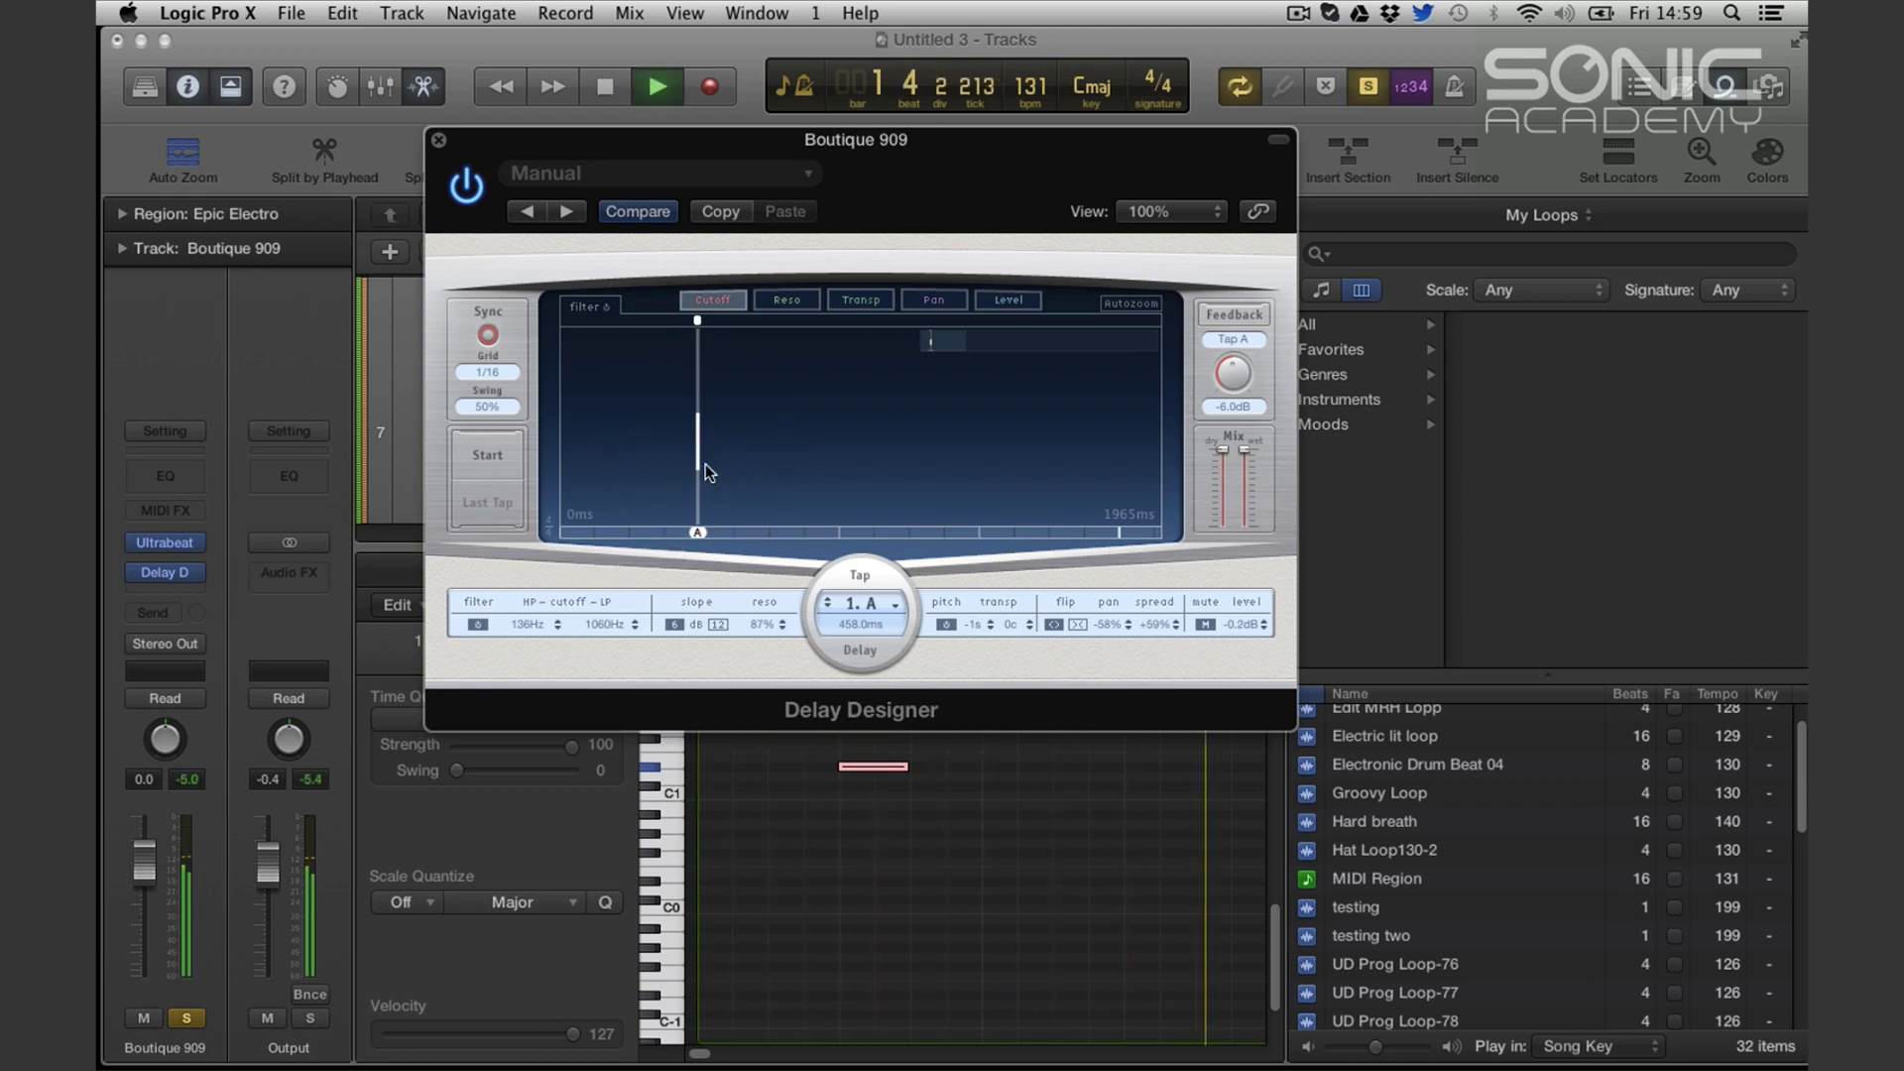
key(space)
Shift tap A's filter band down to a 72 Hz high-pass and 560 Hz low-pass cutoff, and audition it
mouse_move(700, 455)
mouse_down()
mouse_move(697, 436)
mouse_move(700, 472)
mouse_up()
key(space)
key(space)
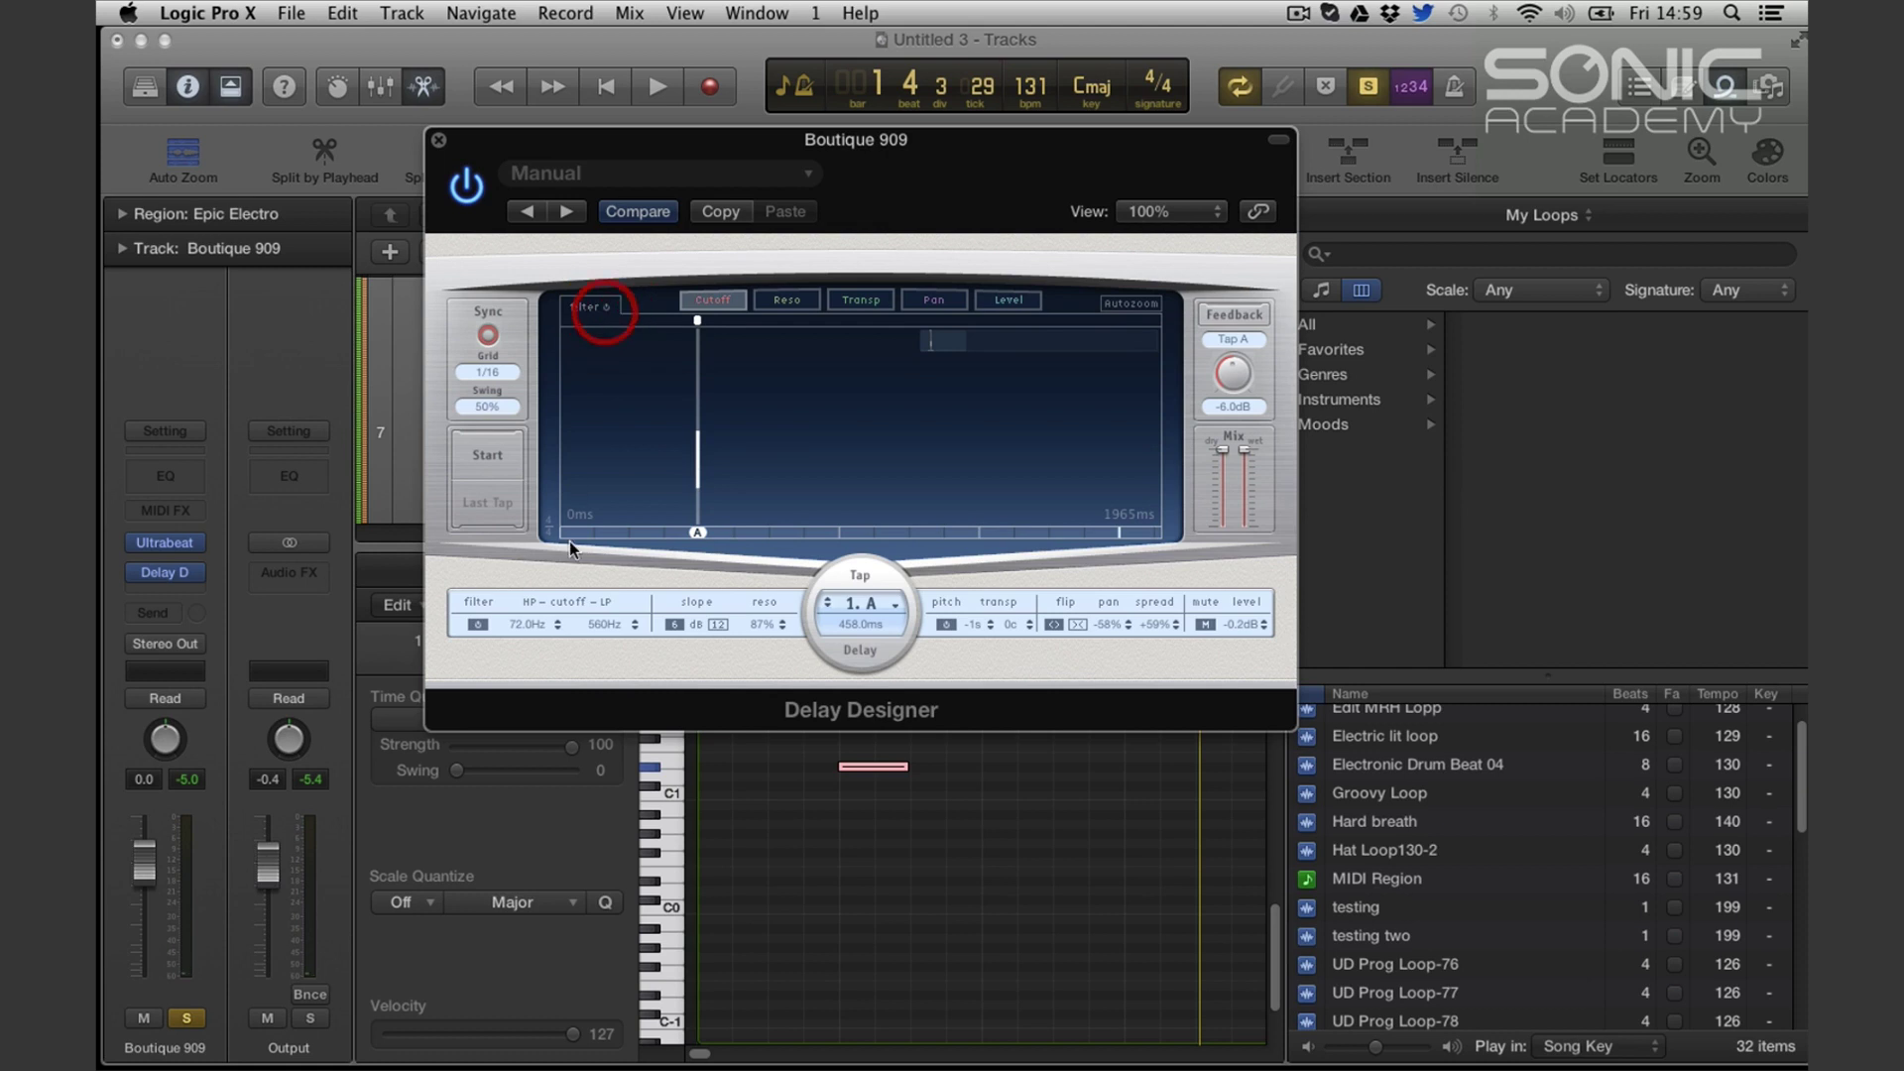
click(474, 621)
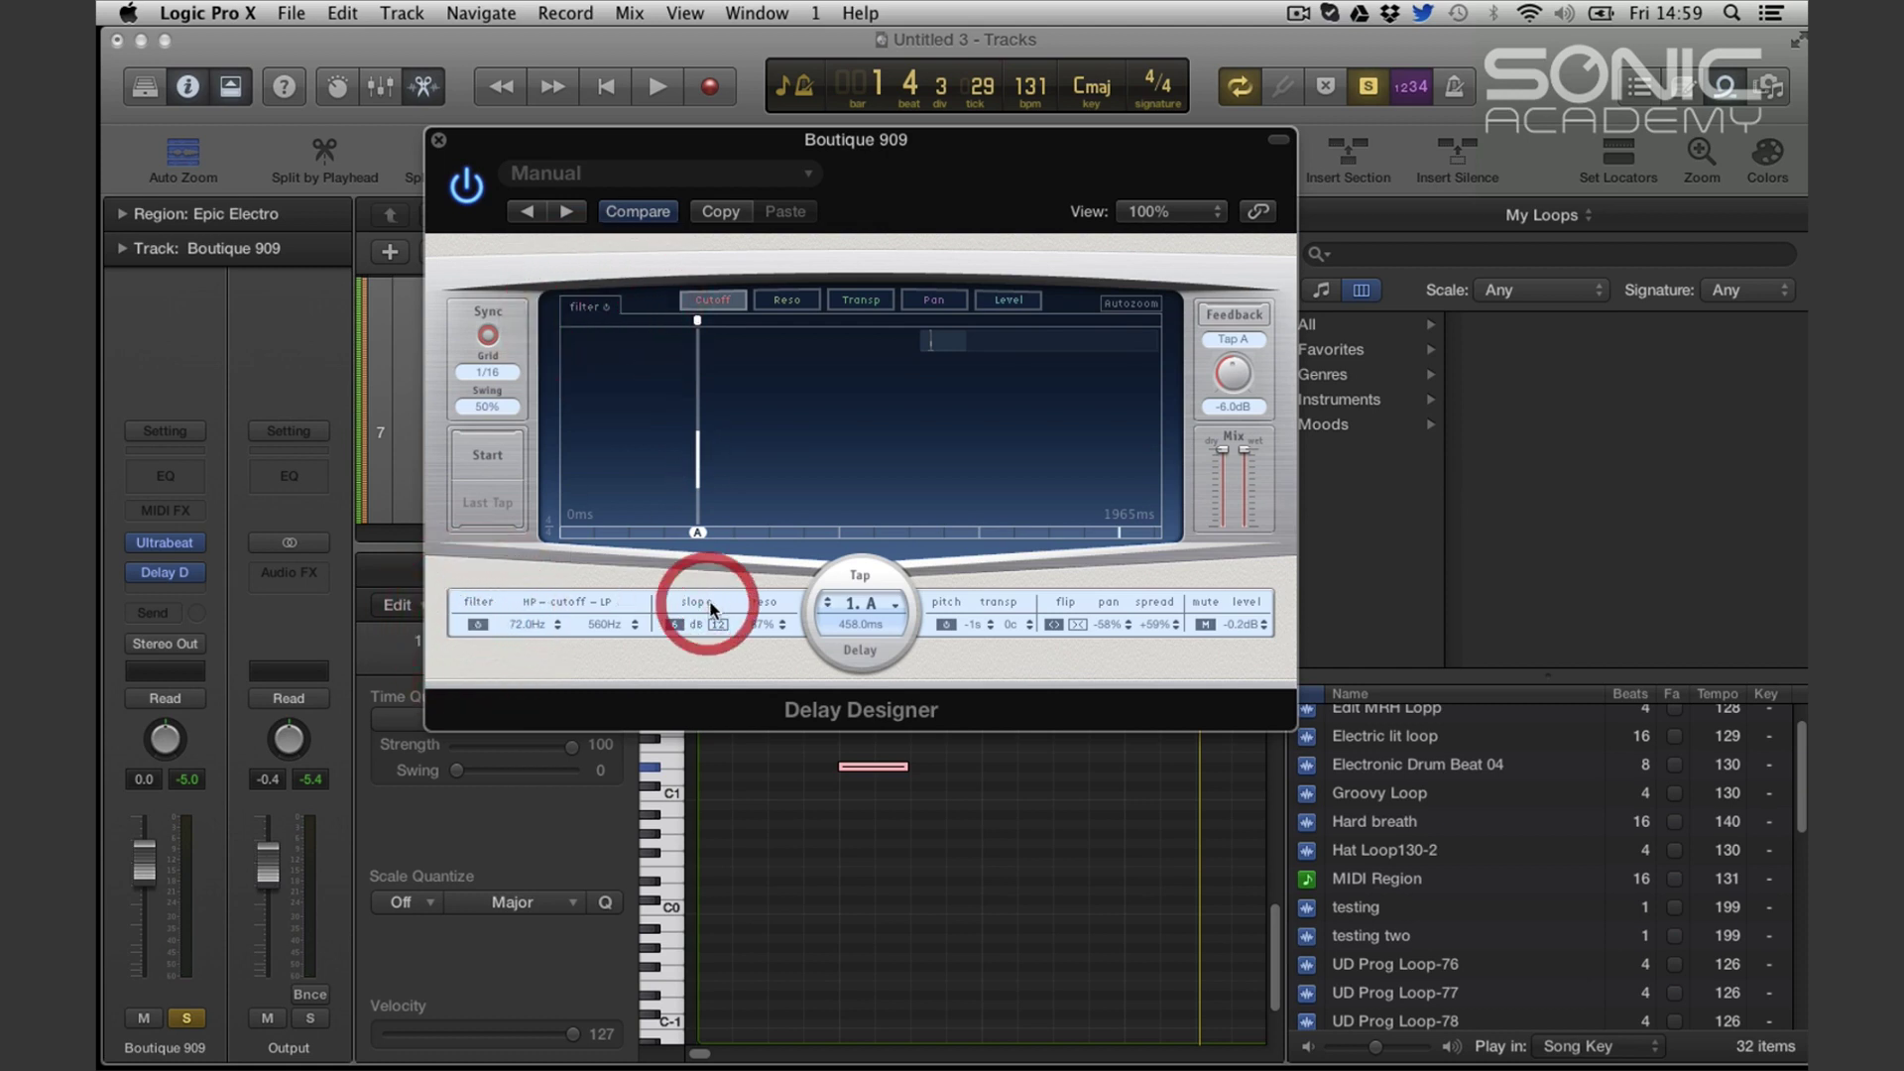
Audition tap A with a 12 dB filter slope and 67% resonance against the 6 dB slope
click(786, 301)
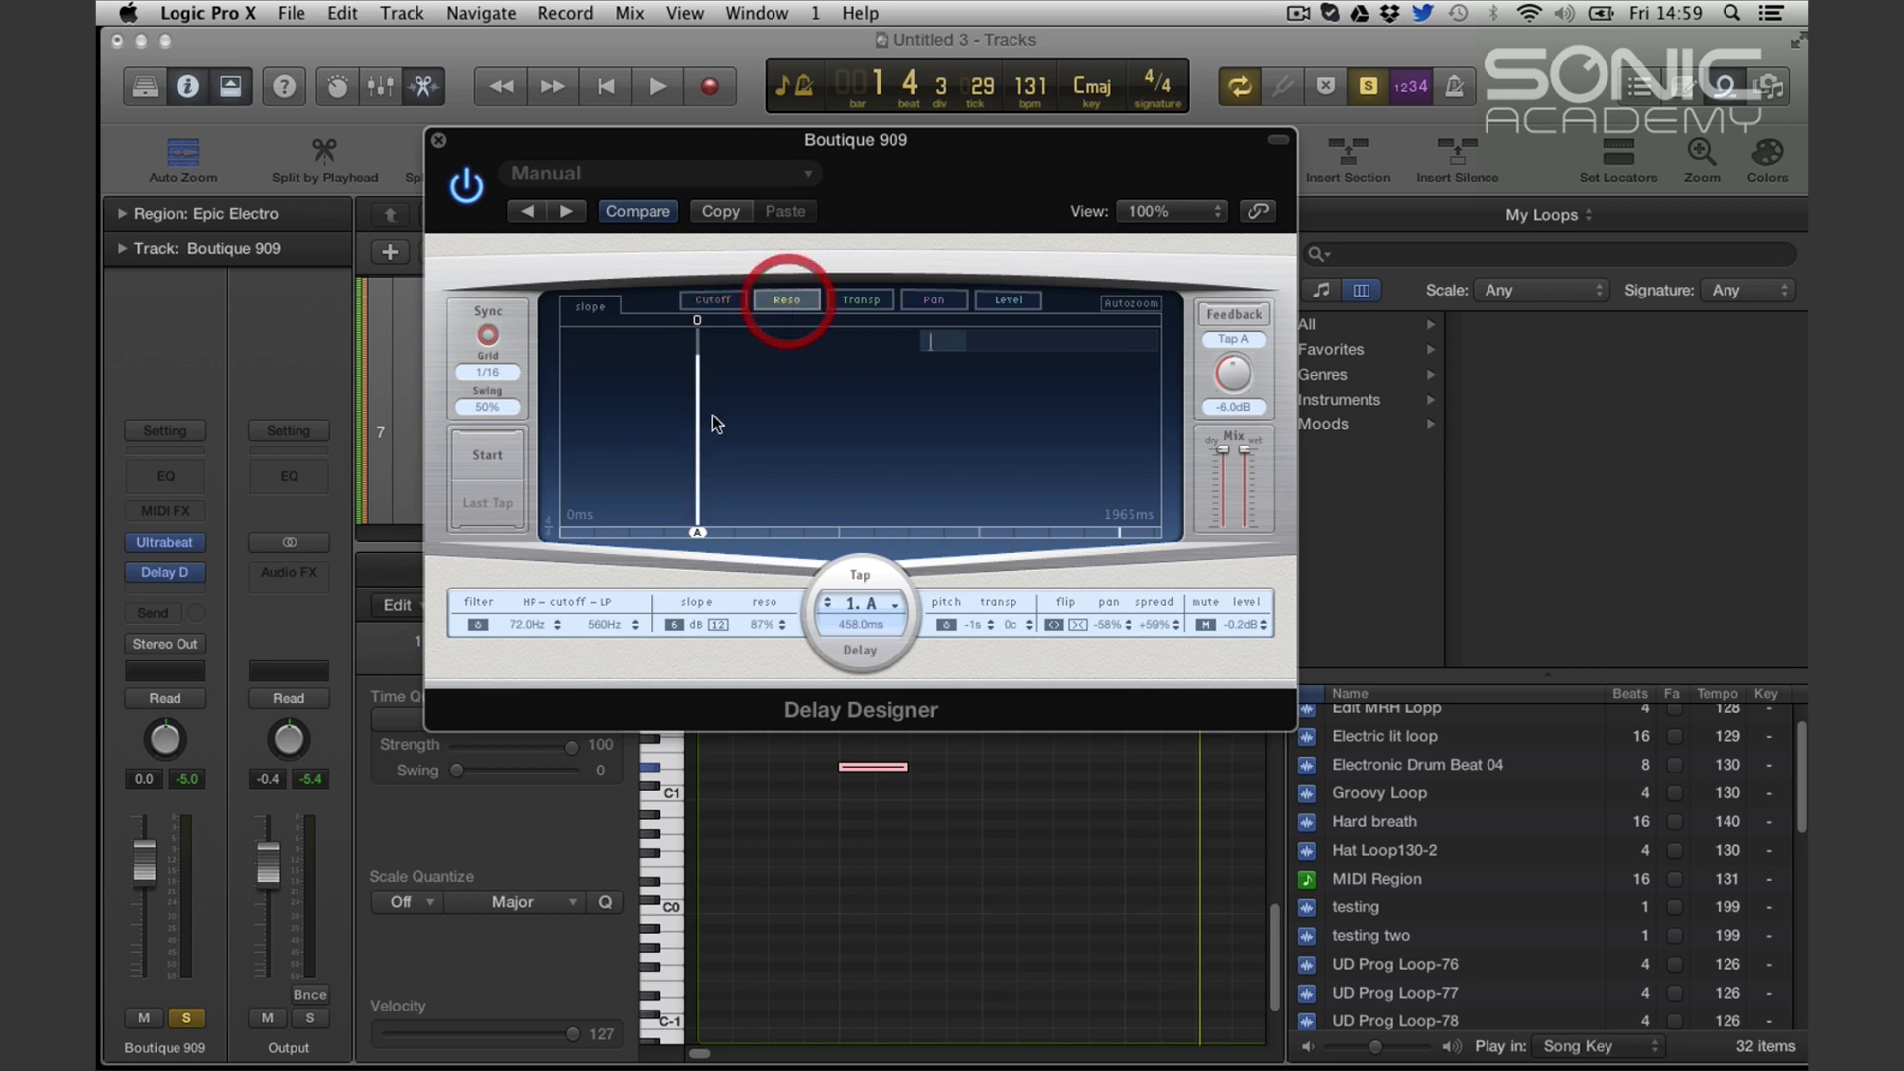
key(space)
key(space)
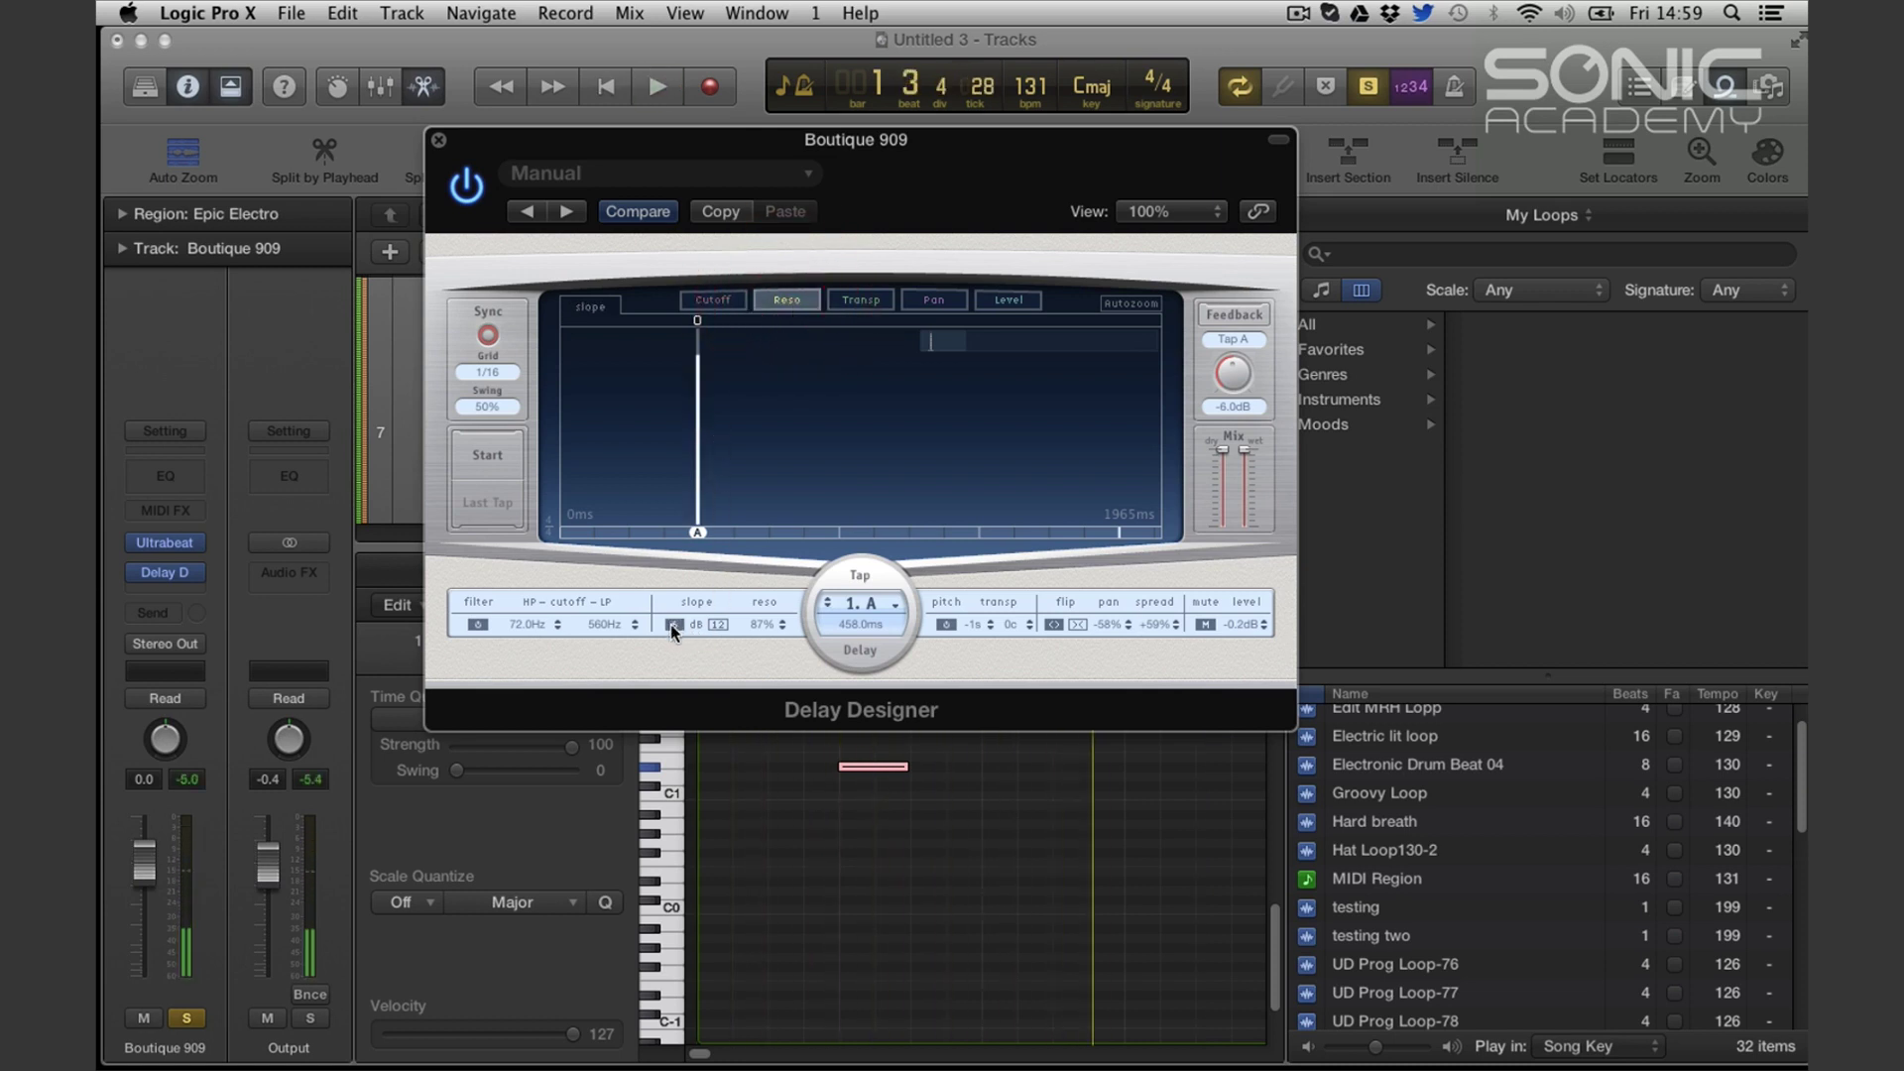
click(676, 623)
click(719, 596)
drag(769, 620, 760, 587)
drag(699, 347, 699, 395)
key(space)
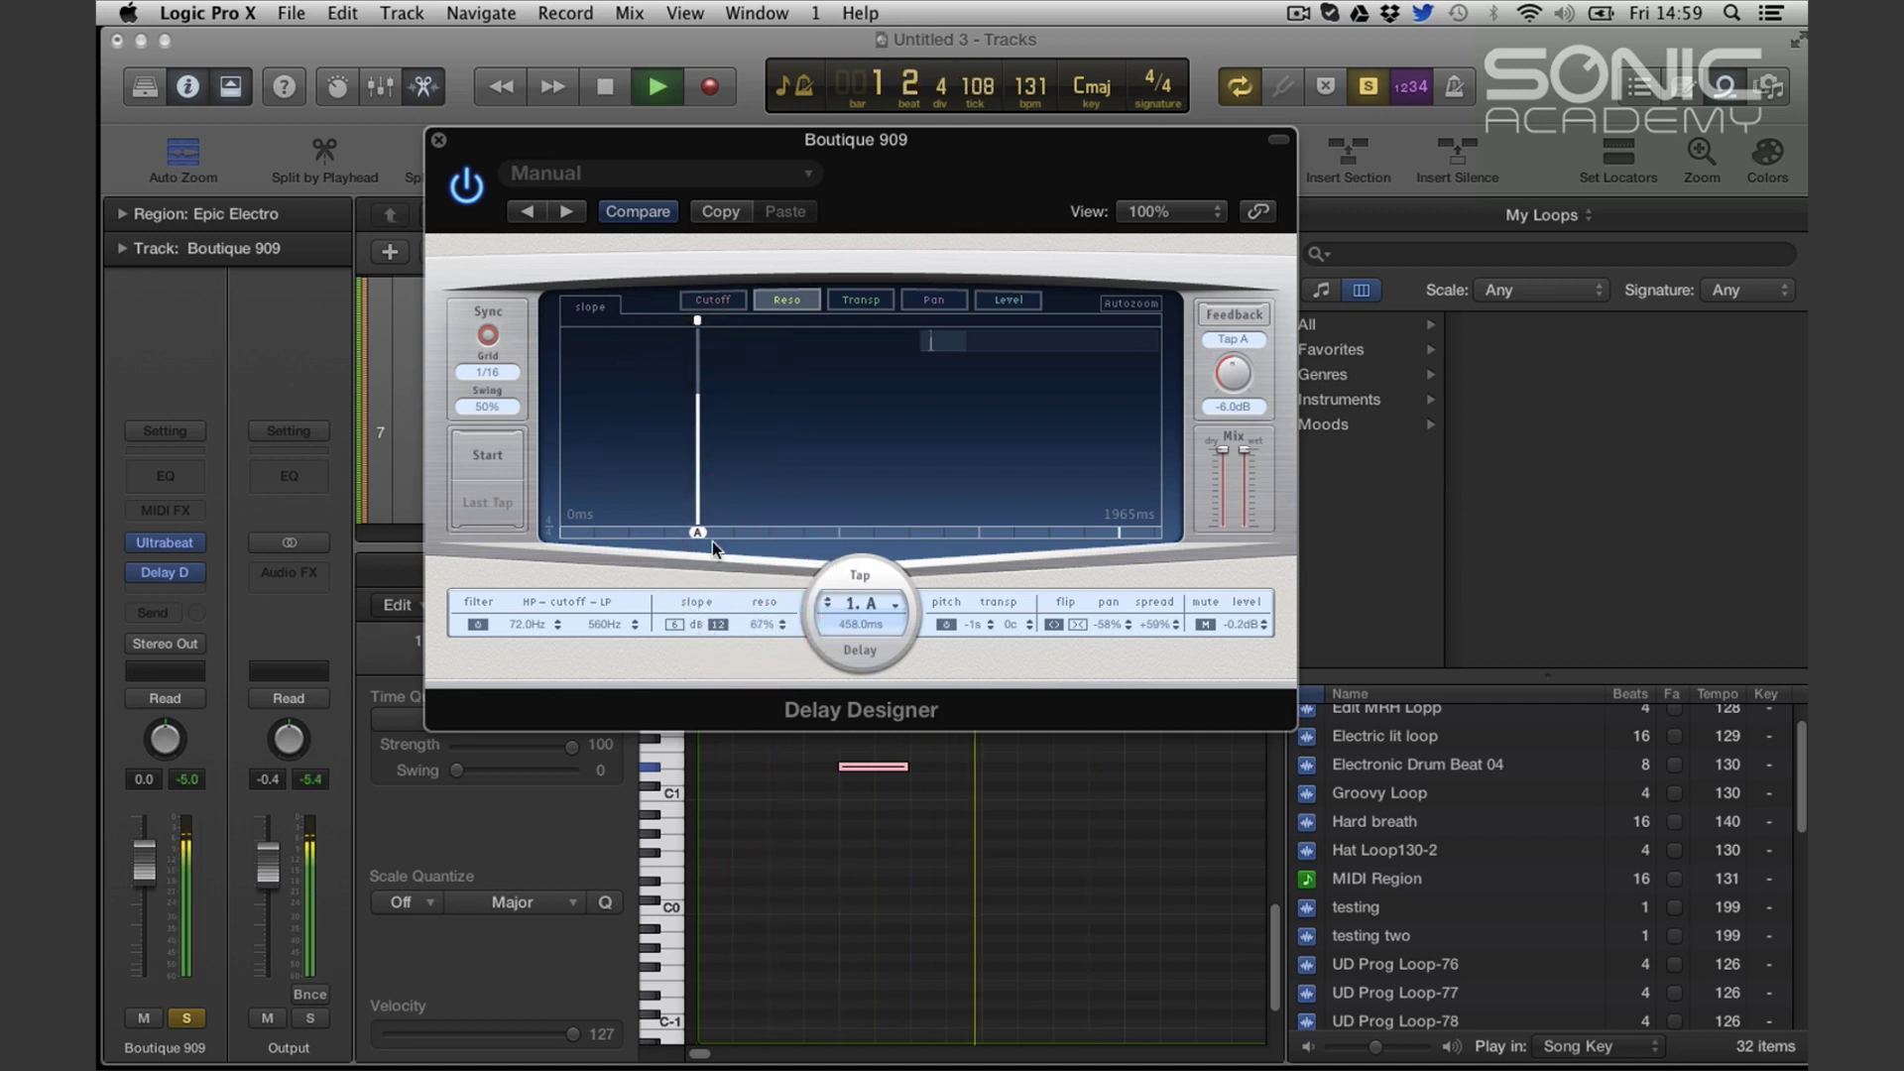
key(space)
Reduce tap A's resonance to 63%, return its filter to the 6 dB slope and audition the result
click(674, 625)
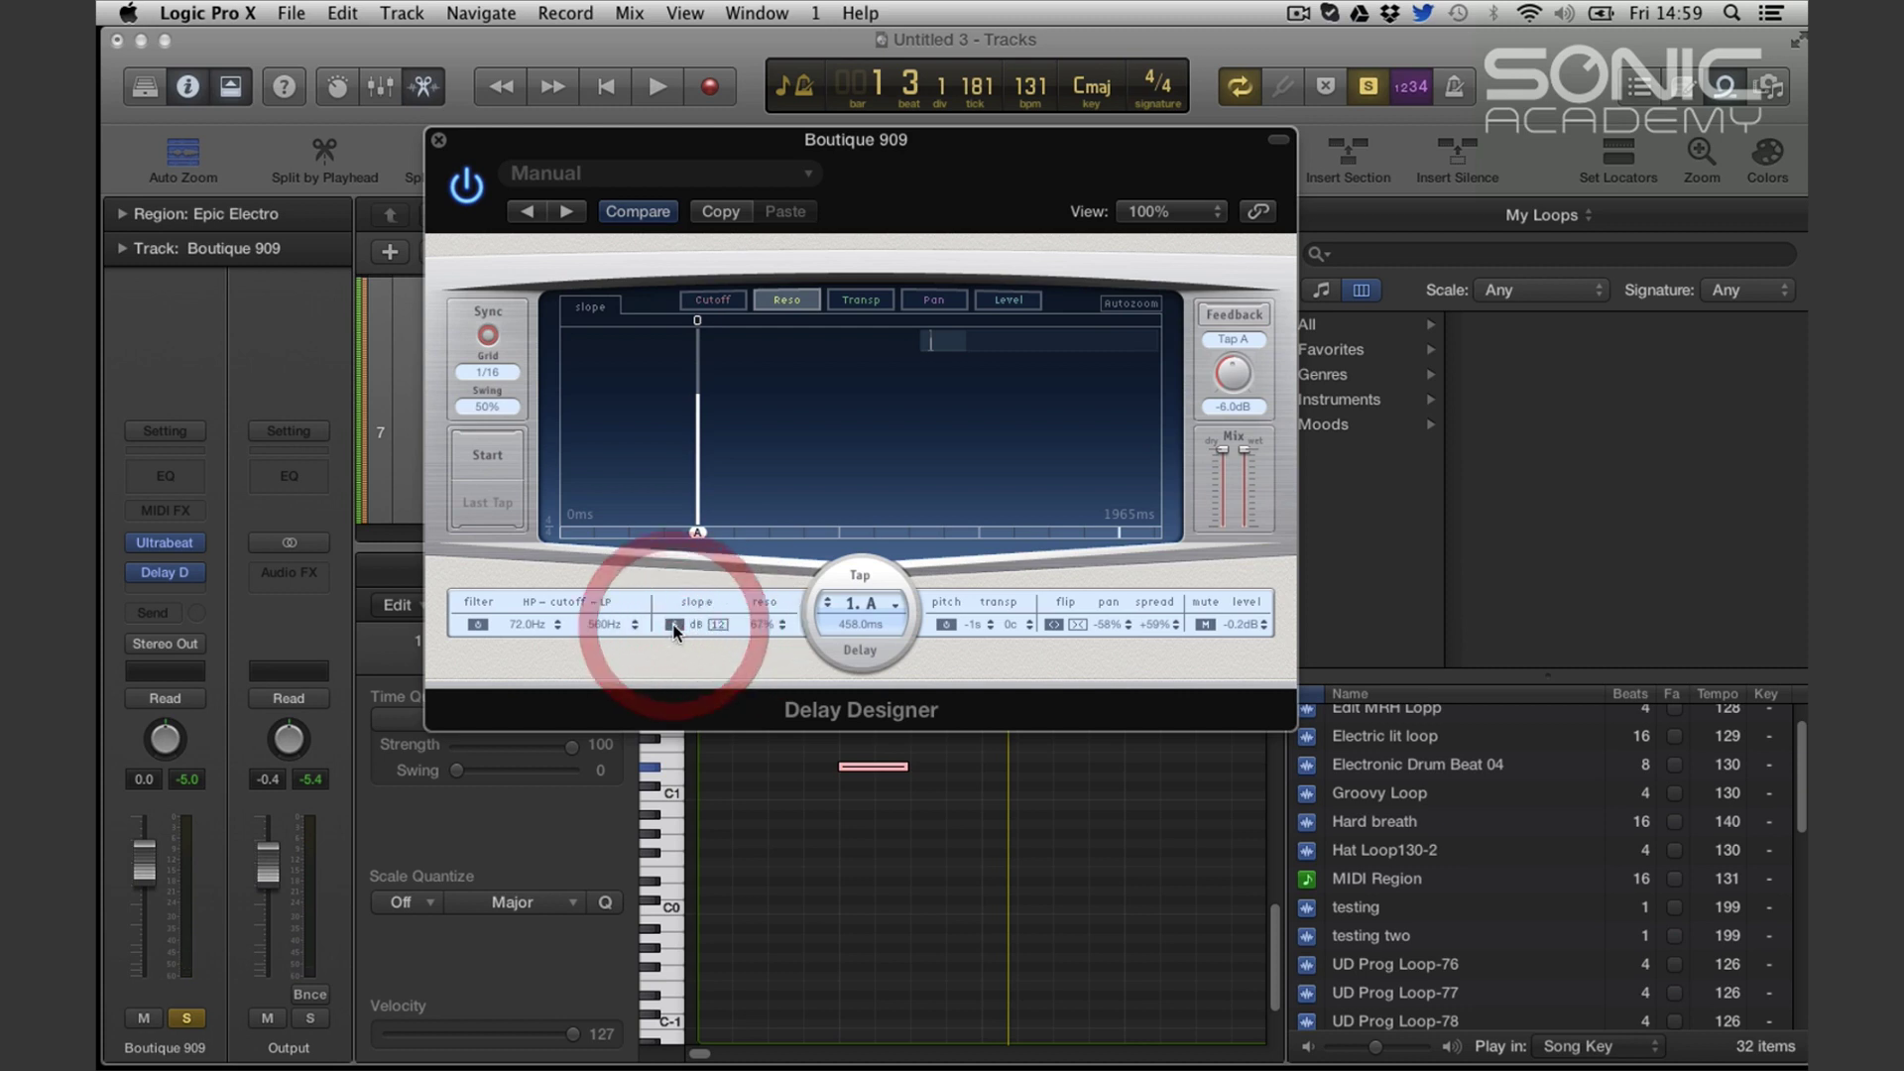
click(718, 625)
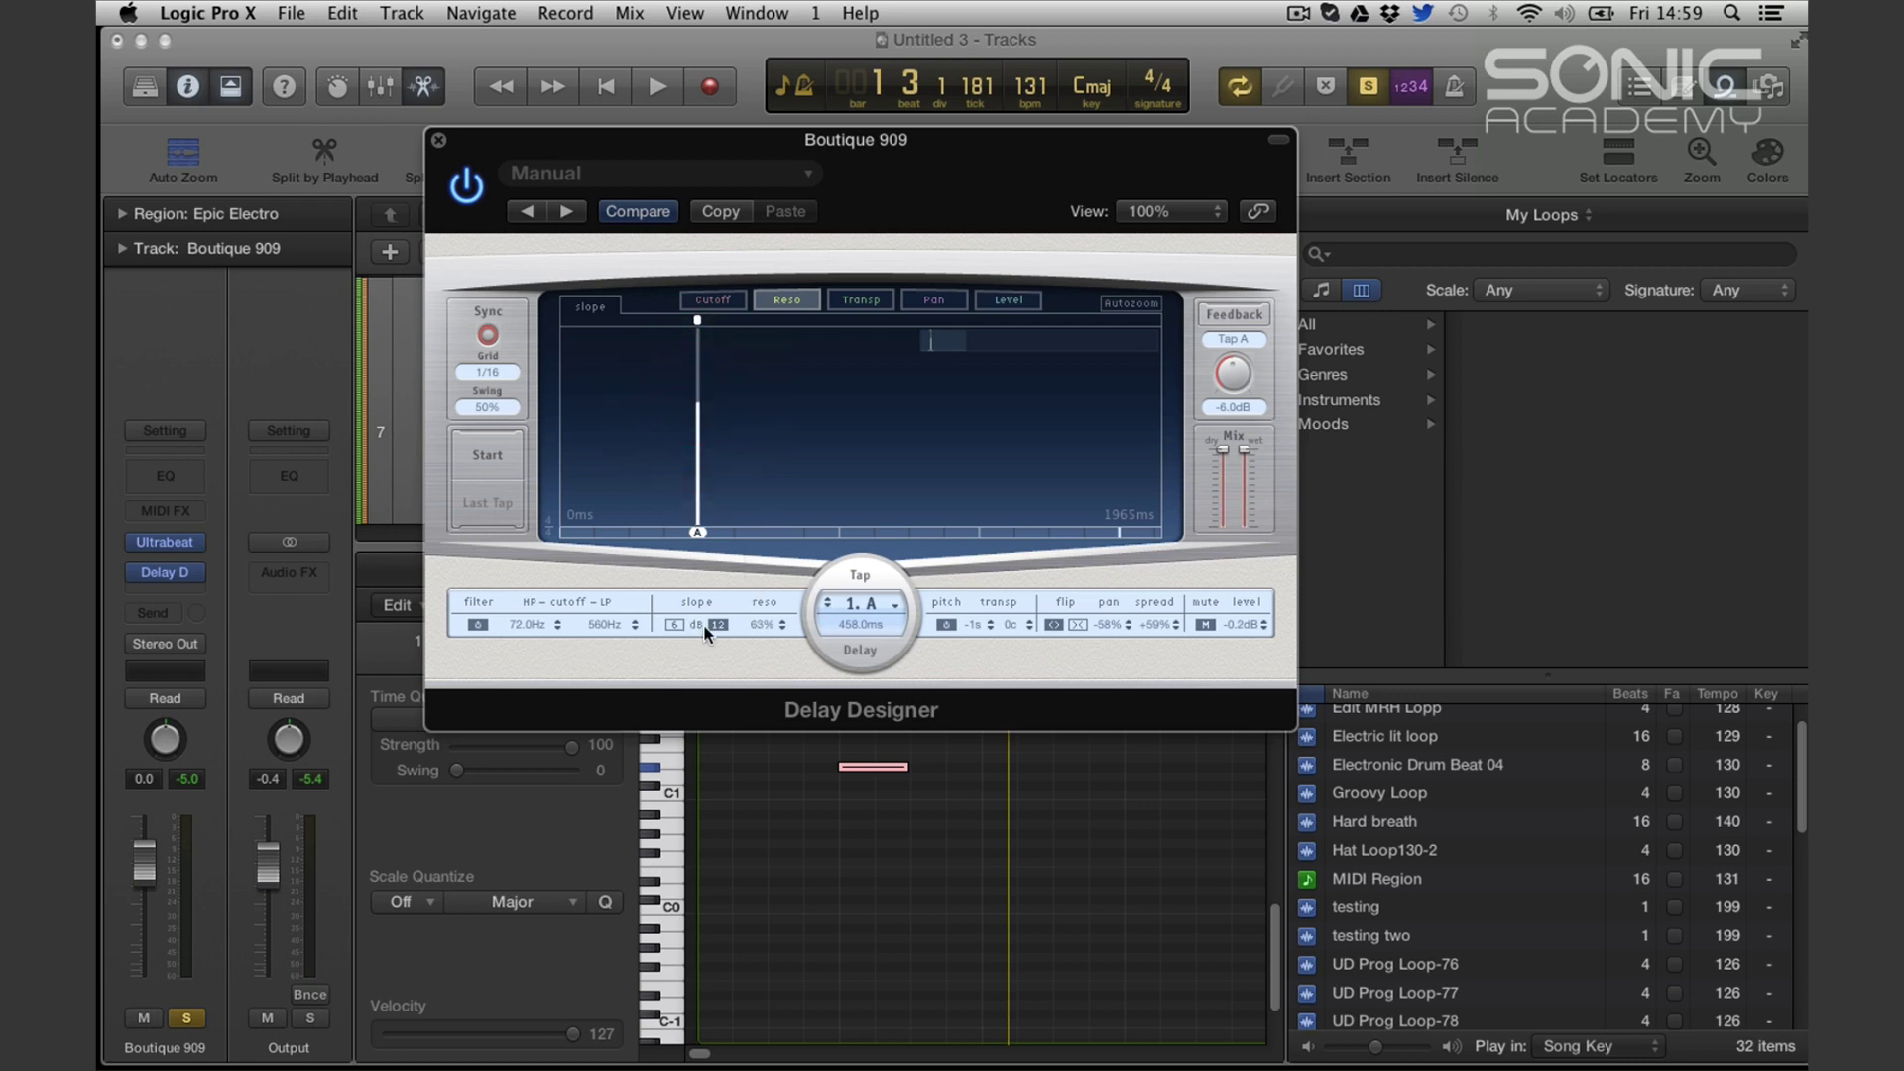
click(673, 625)
key(space)
key(space)
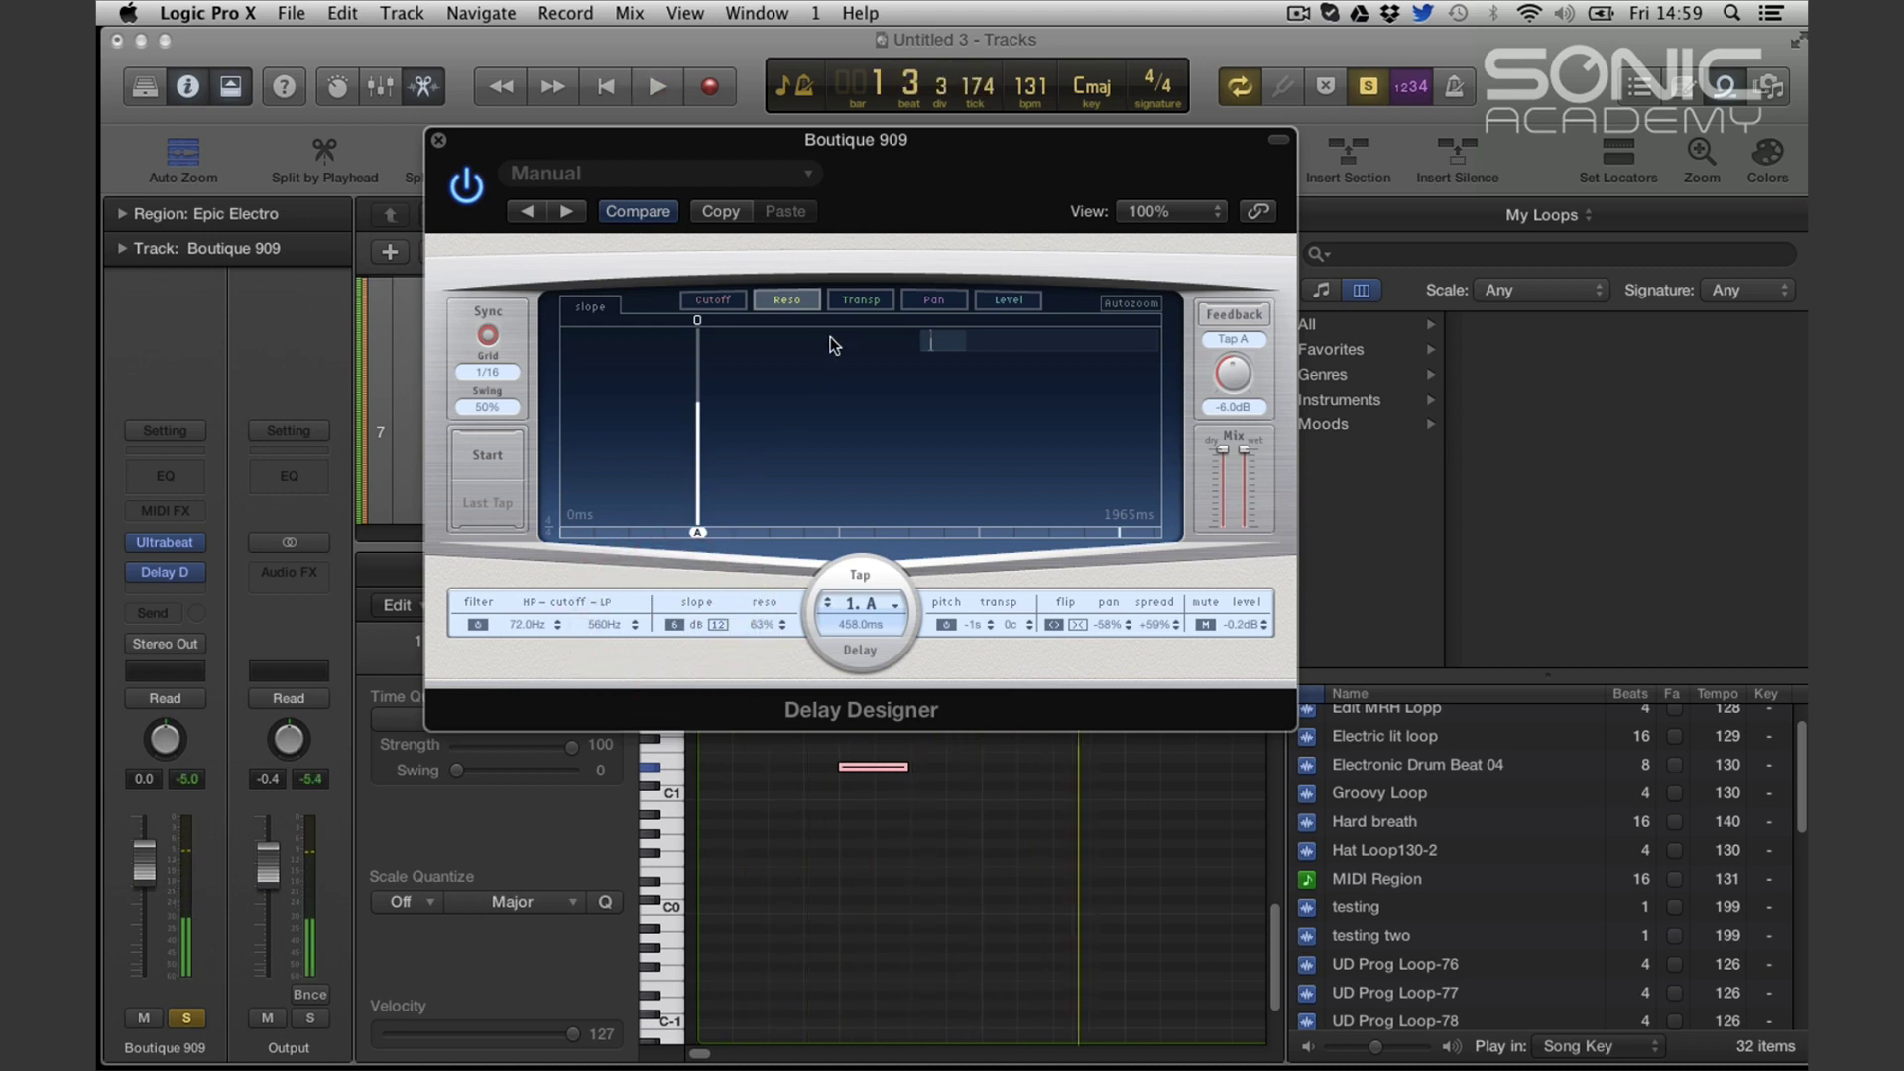
Set tap A's transposition to +8 semitones and +3 cents, auditioning a +3 semitone shift on the way
click(859, 300)
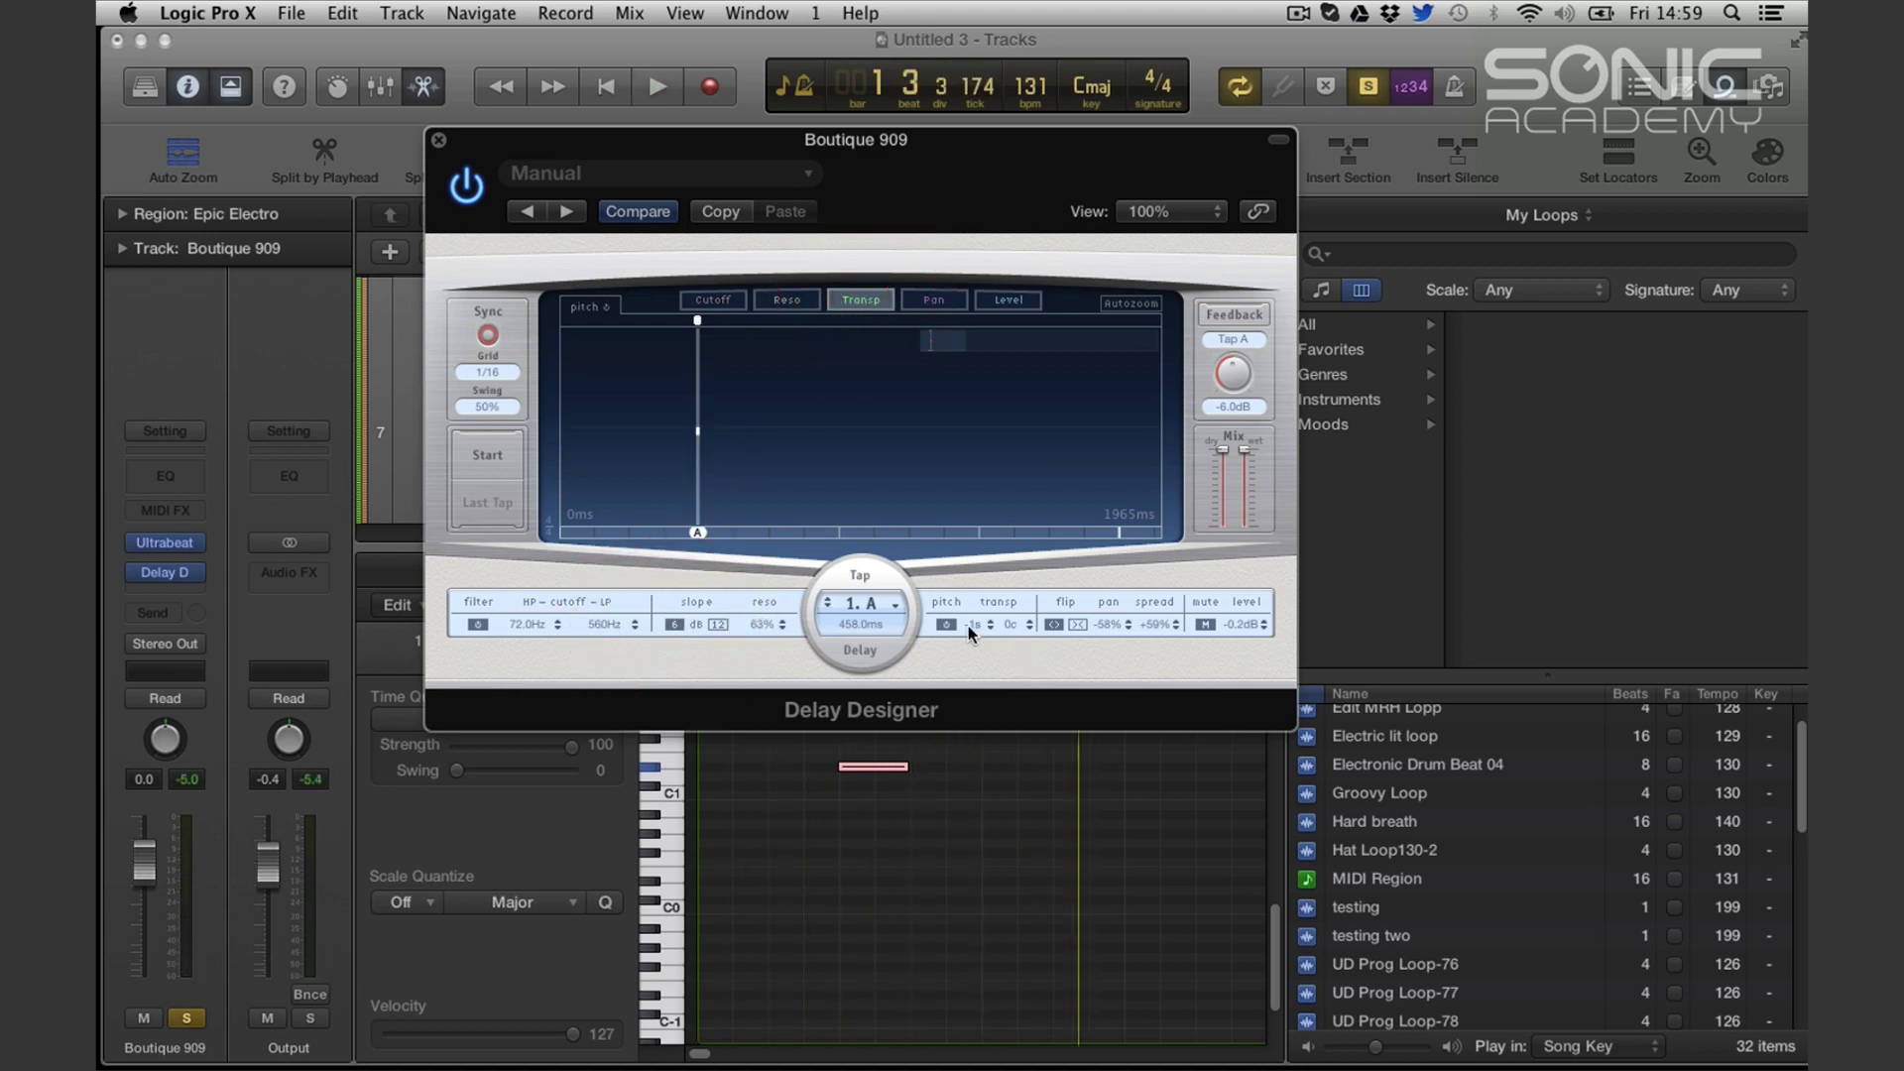
key(space)
drag(702, 420, 693, 395)
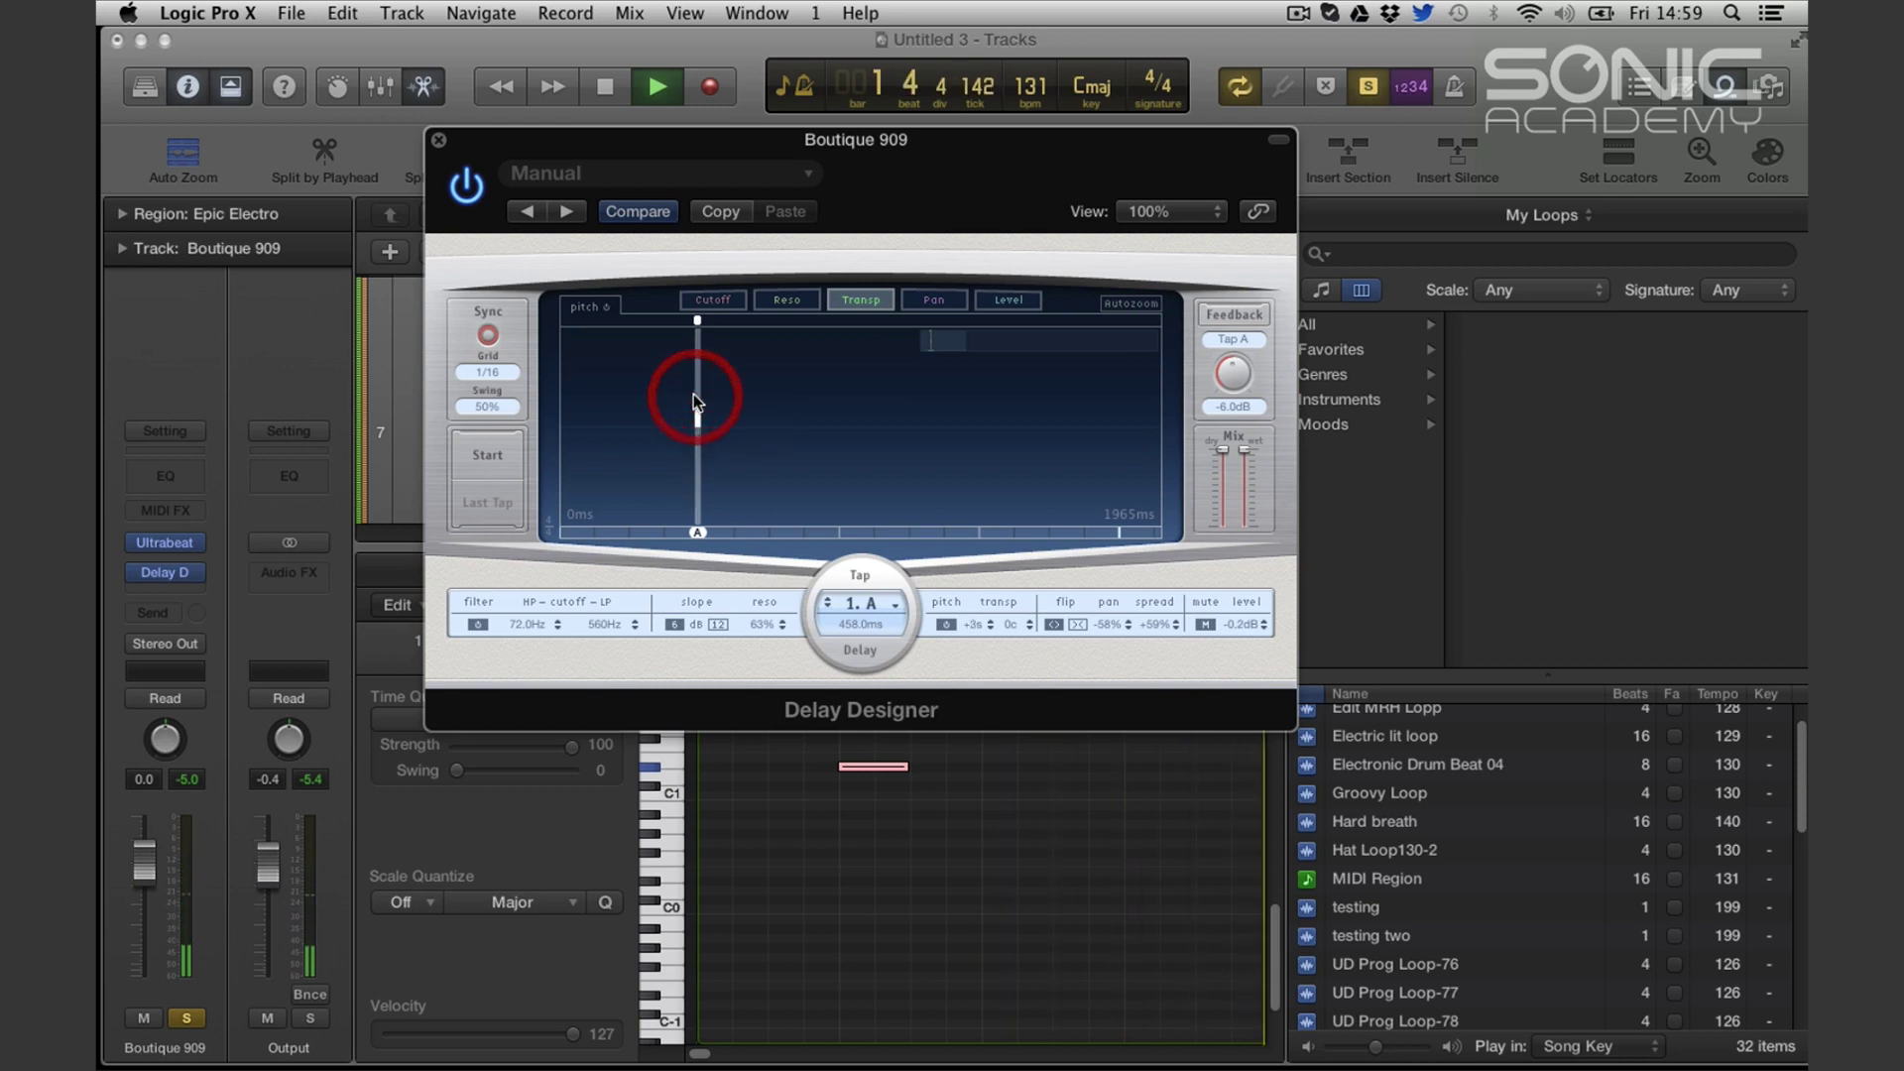
key(space)
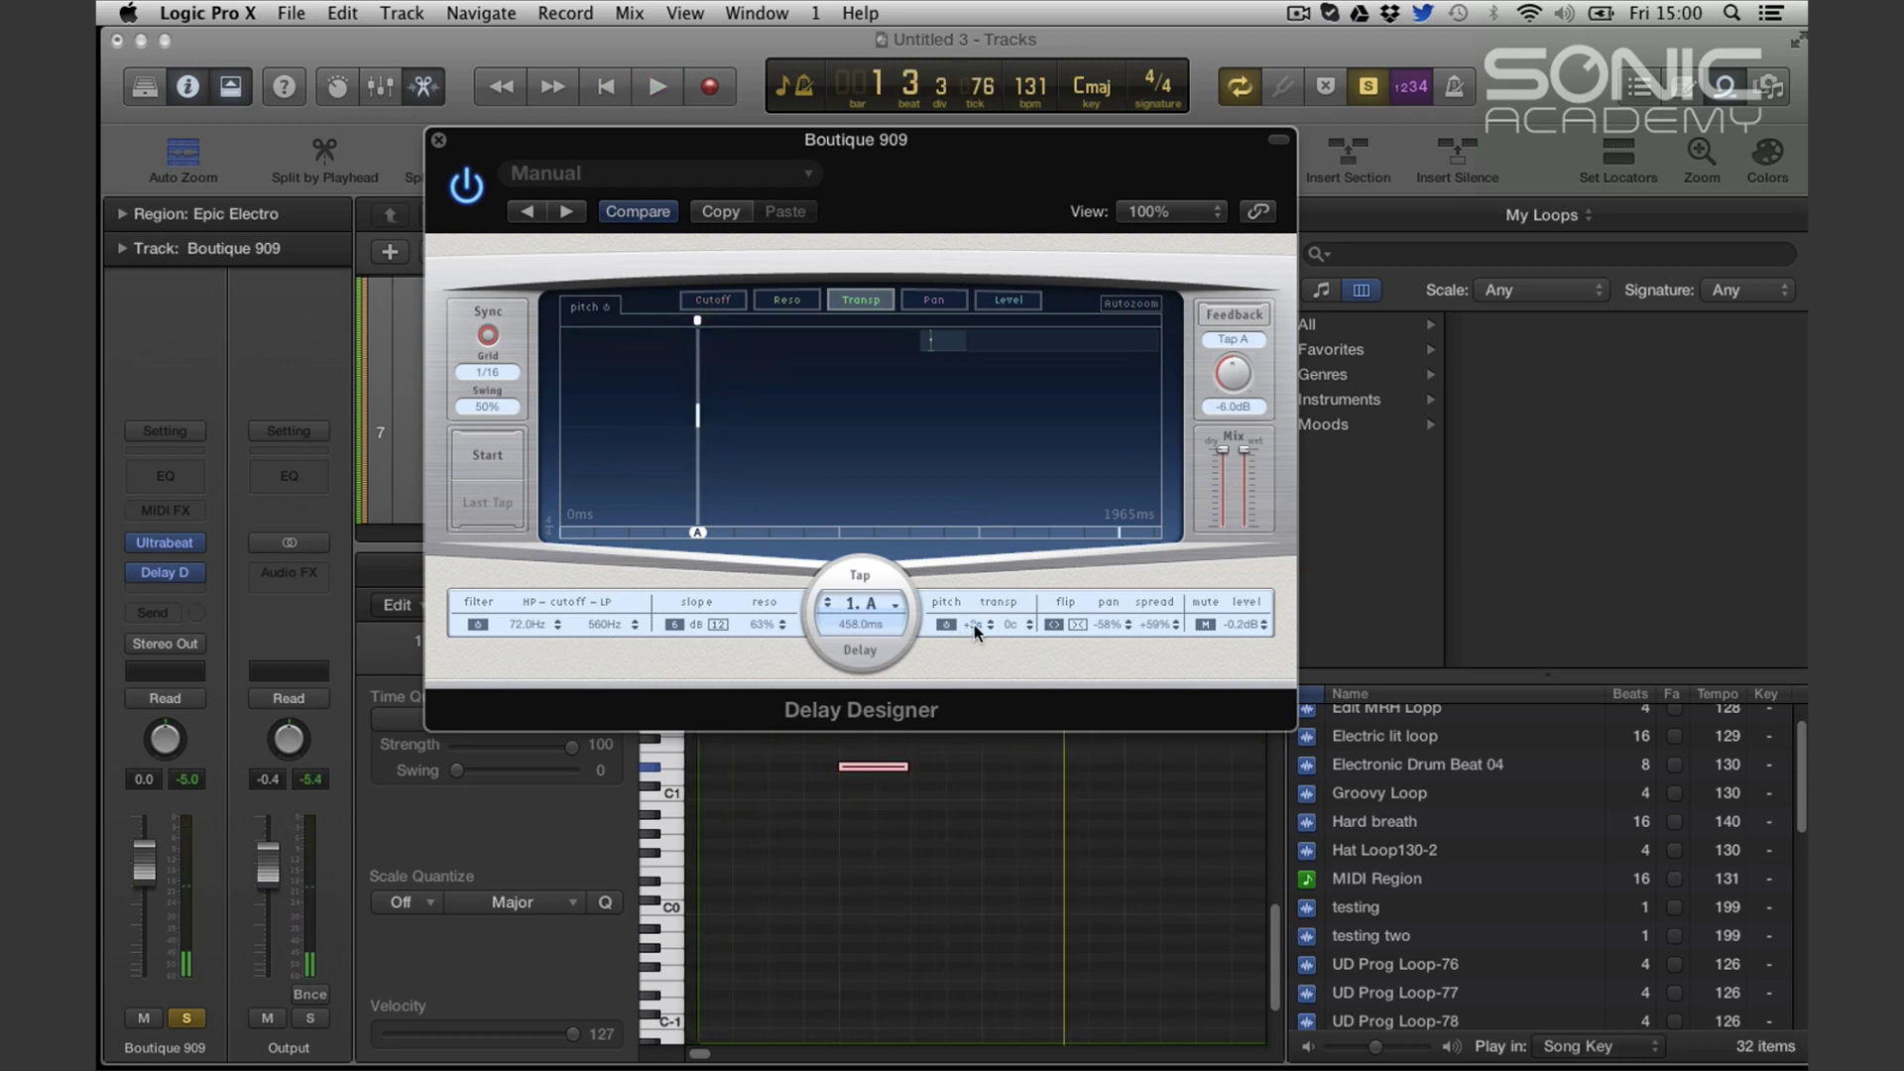
drag(976, 600, 1011, 608)
click(1009, 616)
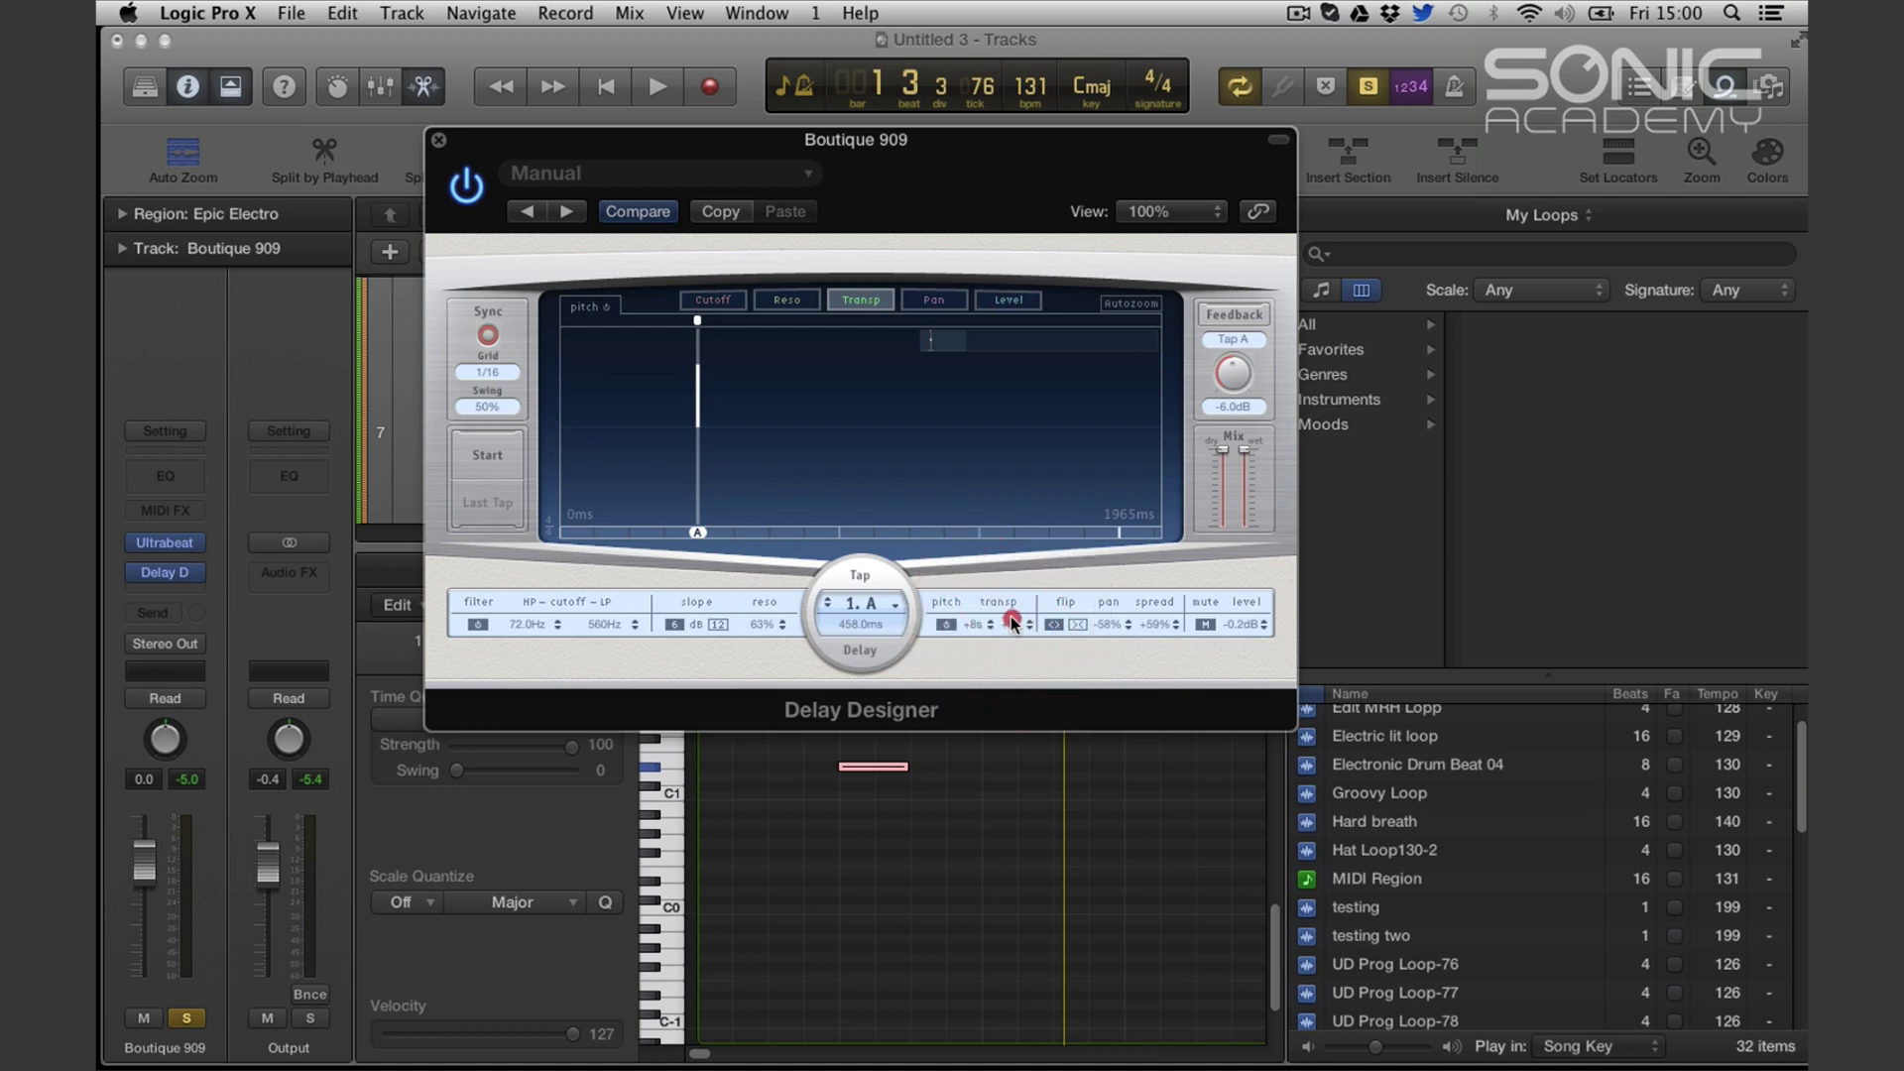
Set tap A's pan to -52% and its spread to +35%, auditioning the narrower stereo width
click(941, 298)
drag(699, 433, 698, 367)
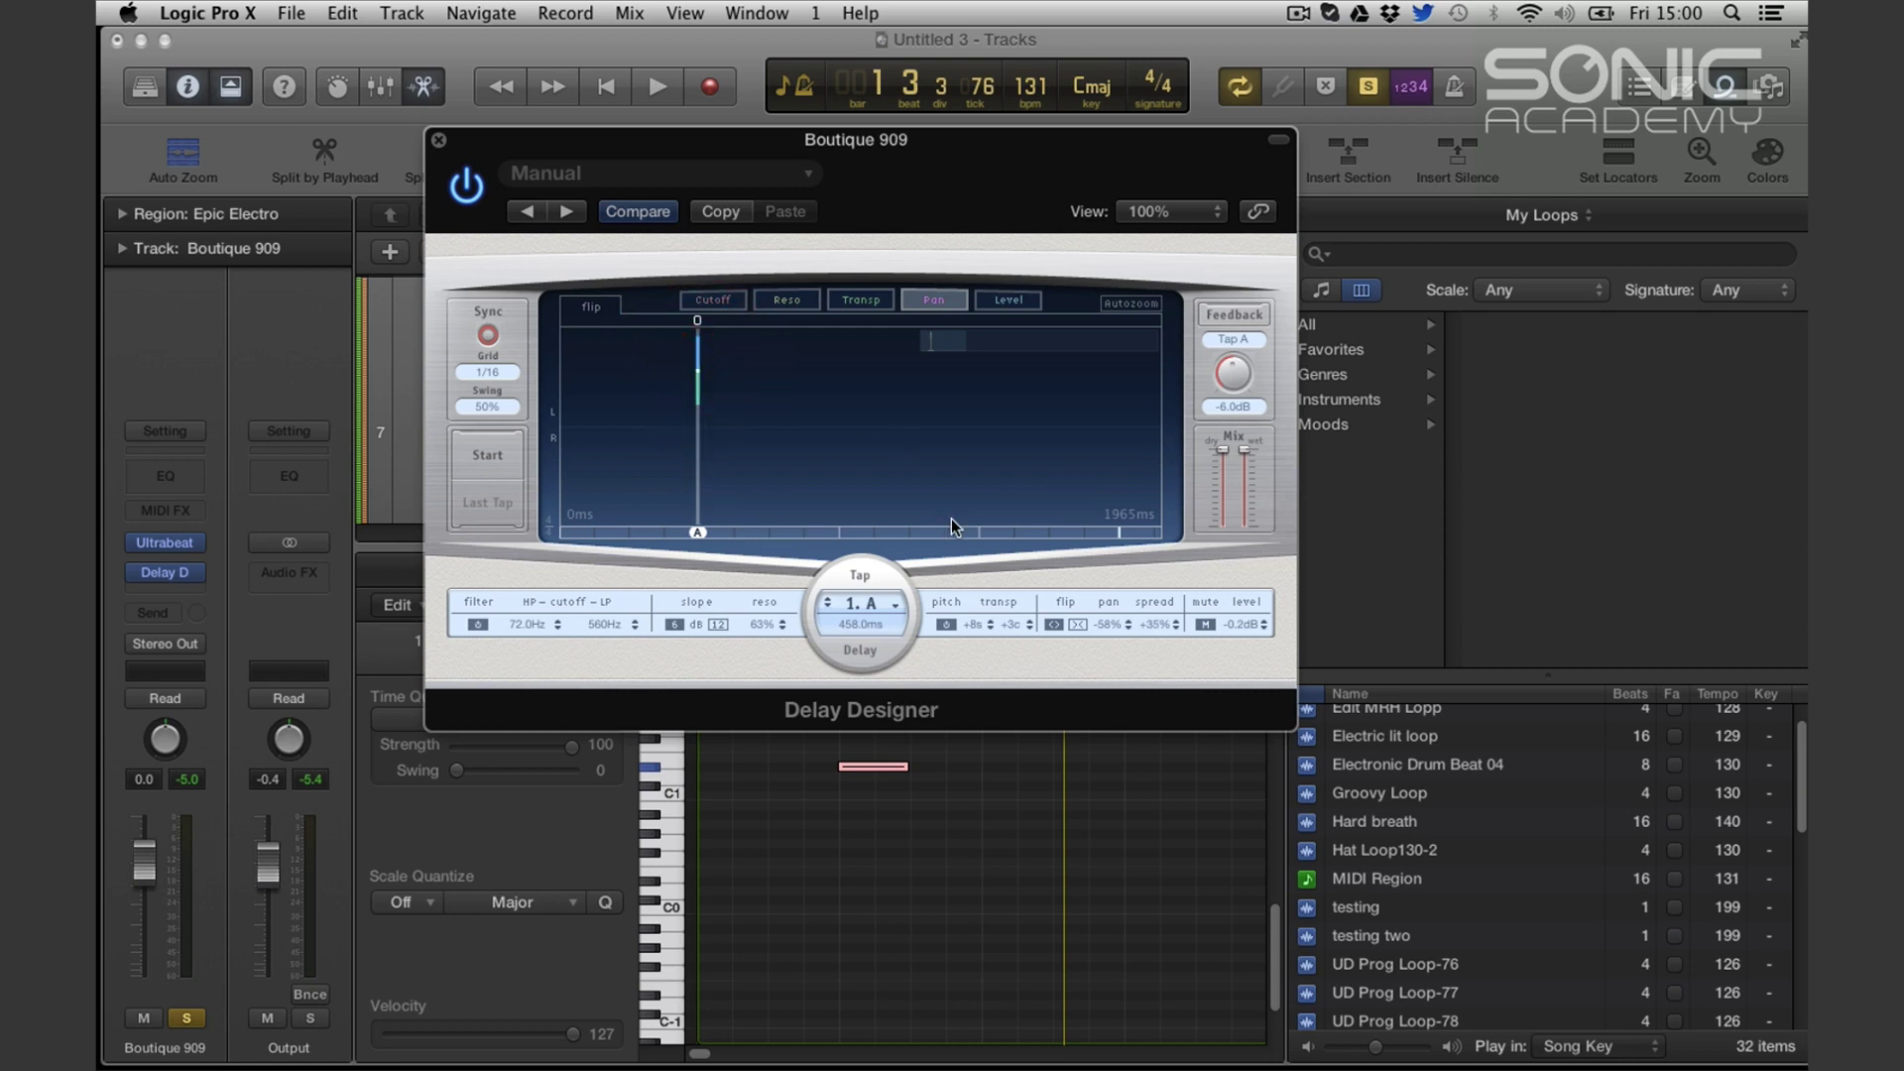
key(space)
key(space)
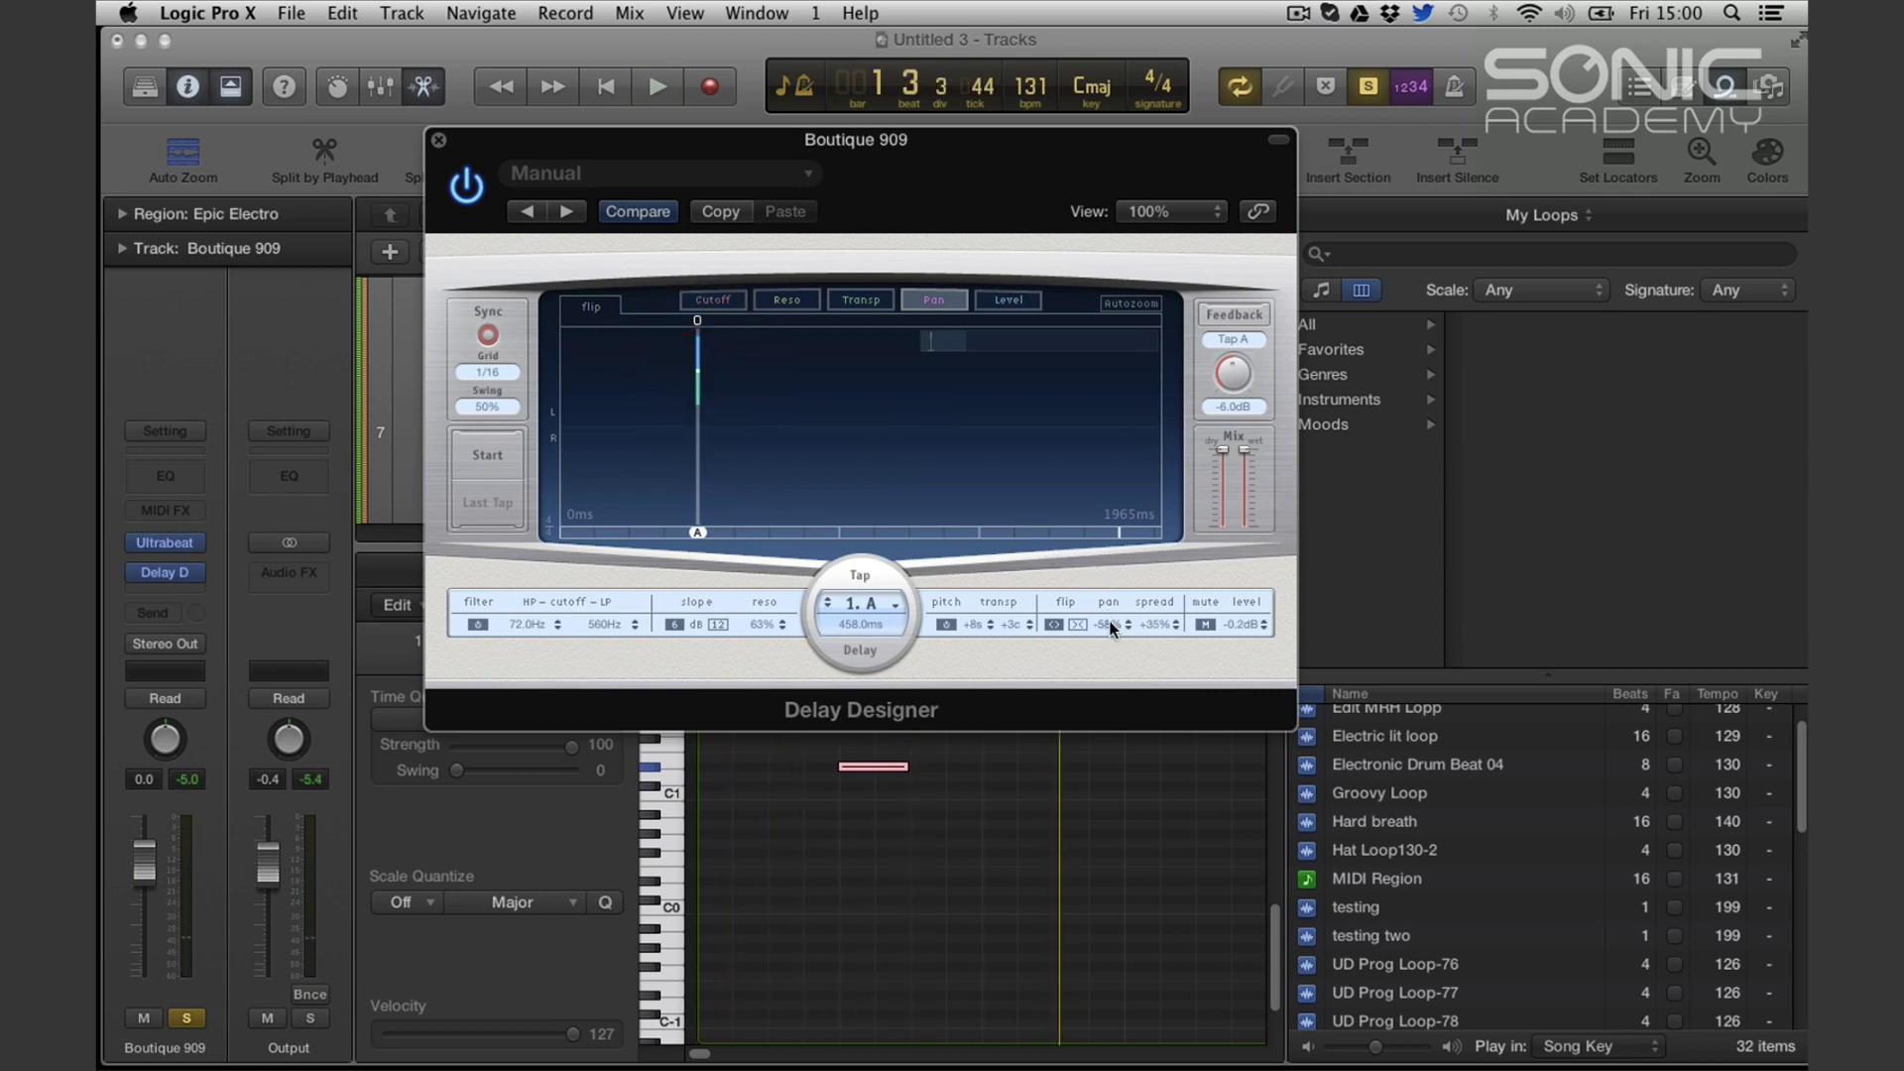
drag(1103, 583, 1158, 626)
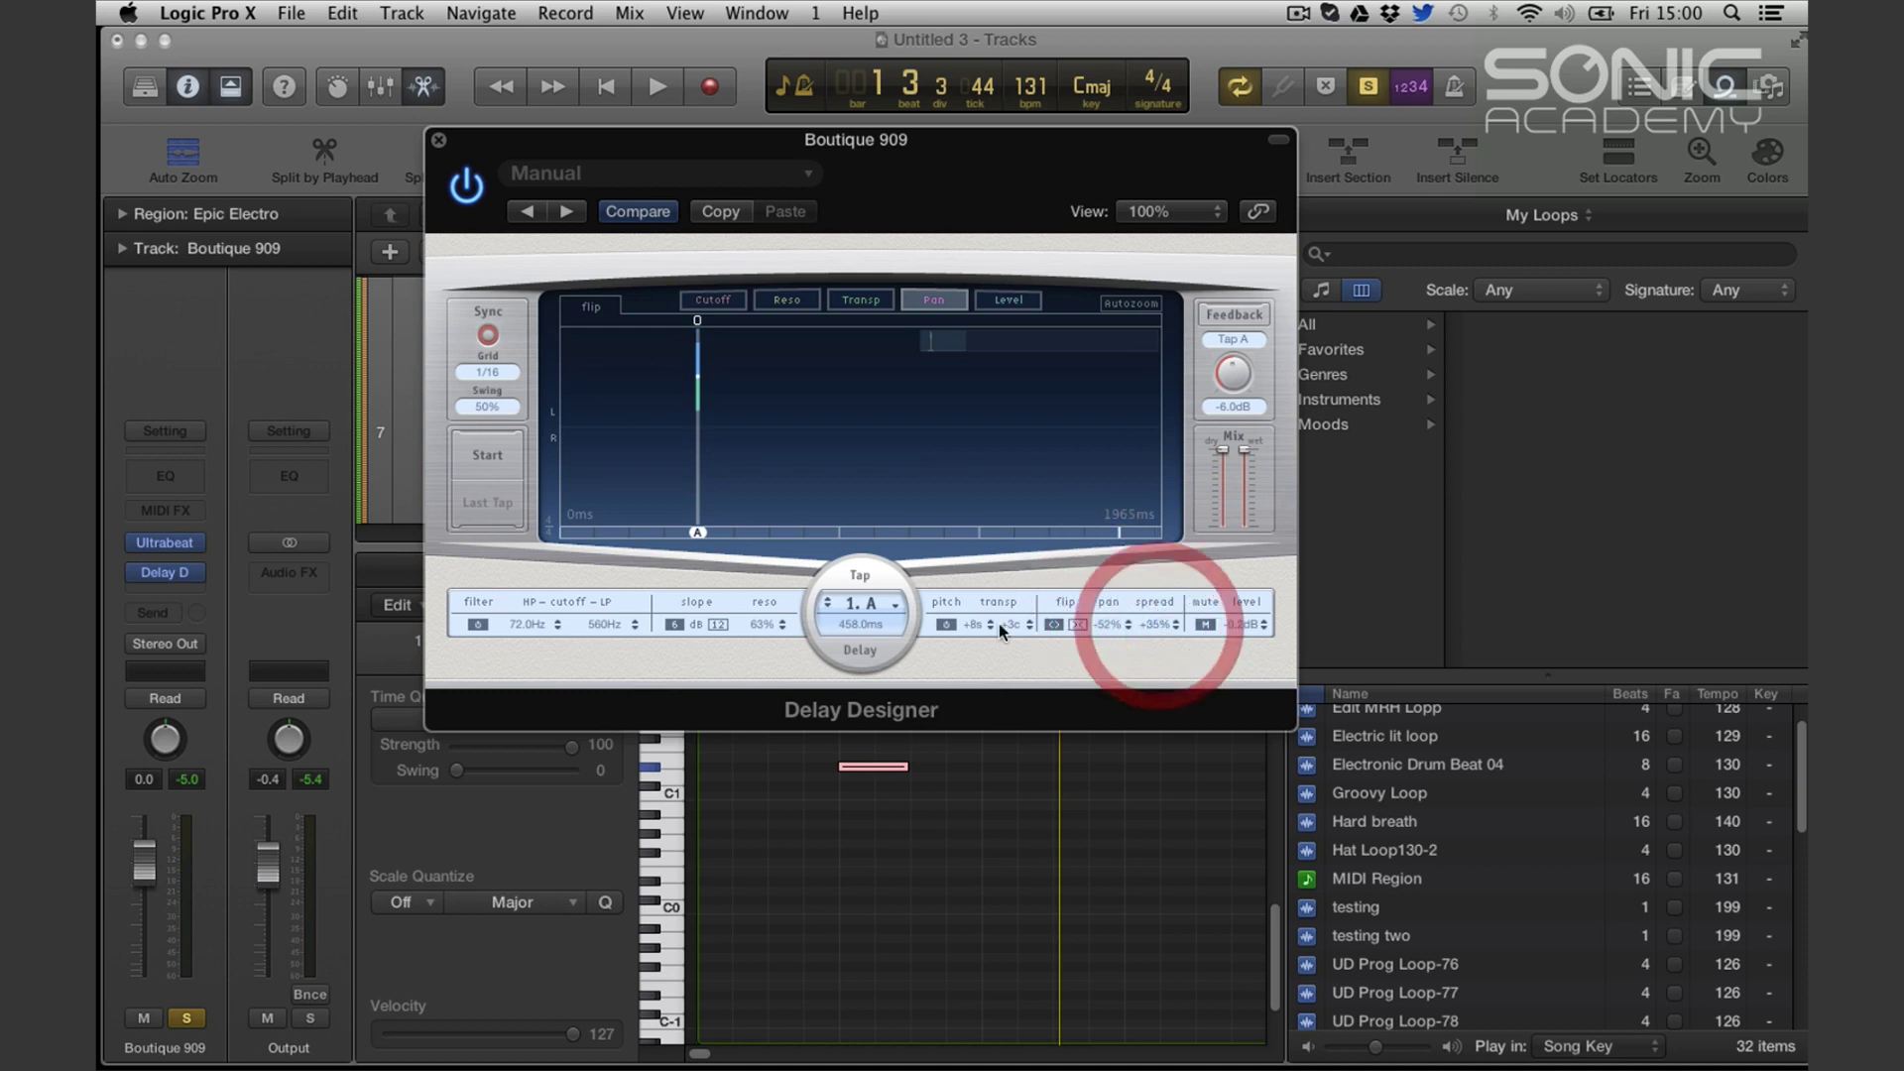
Flip tap A's left and right channels, comparing the crossed and straight options during playback
click(1074, 623)
key(space)
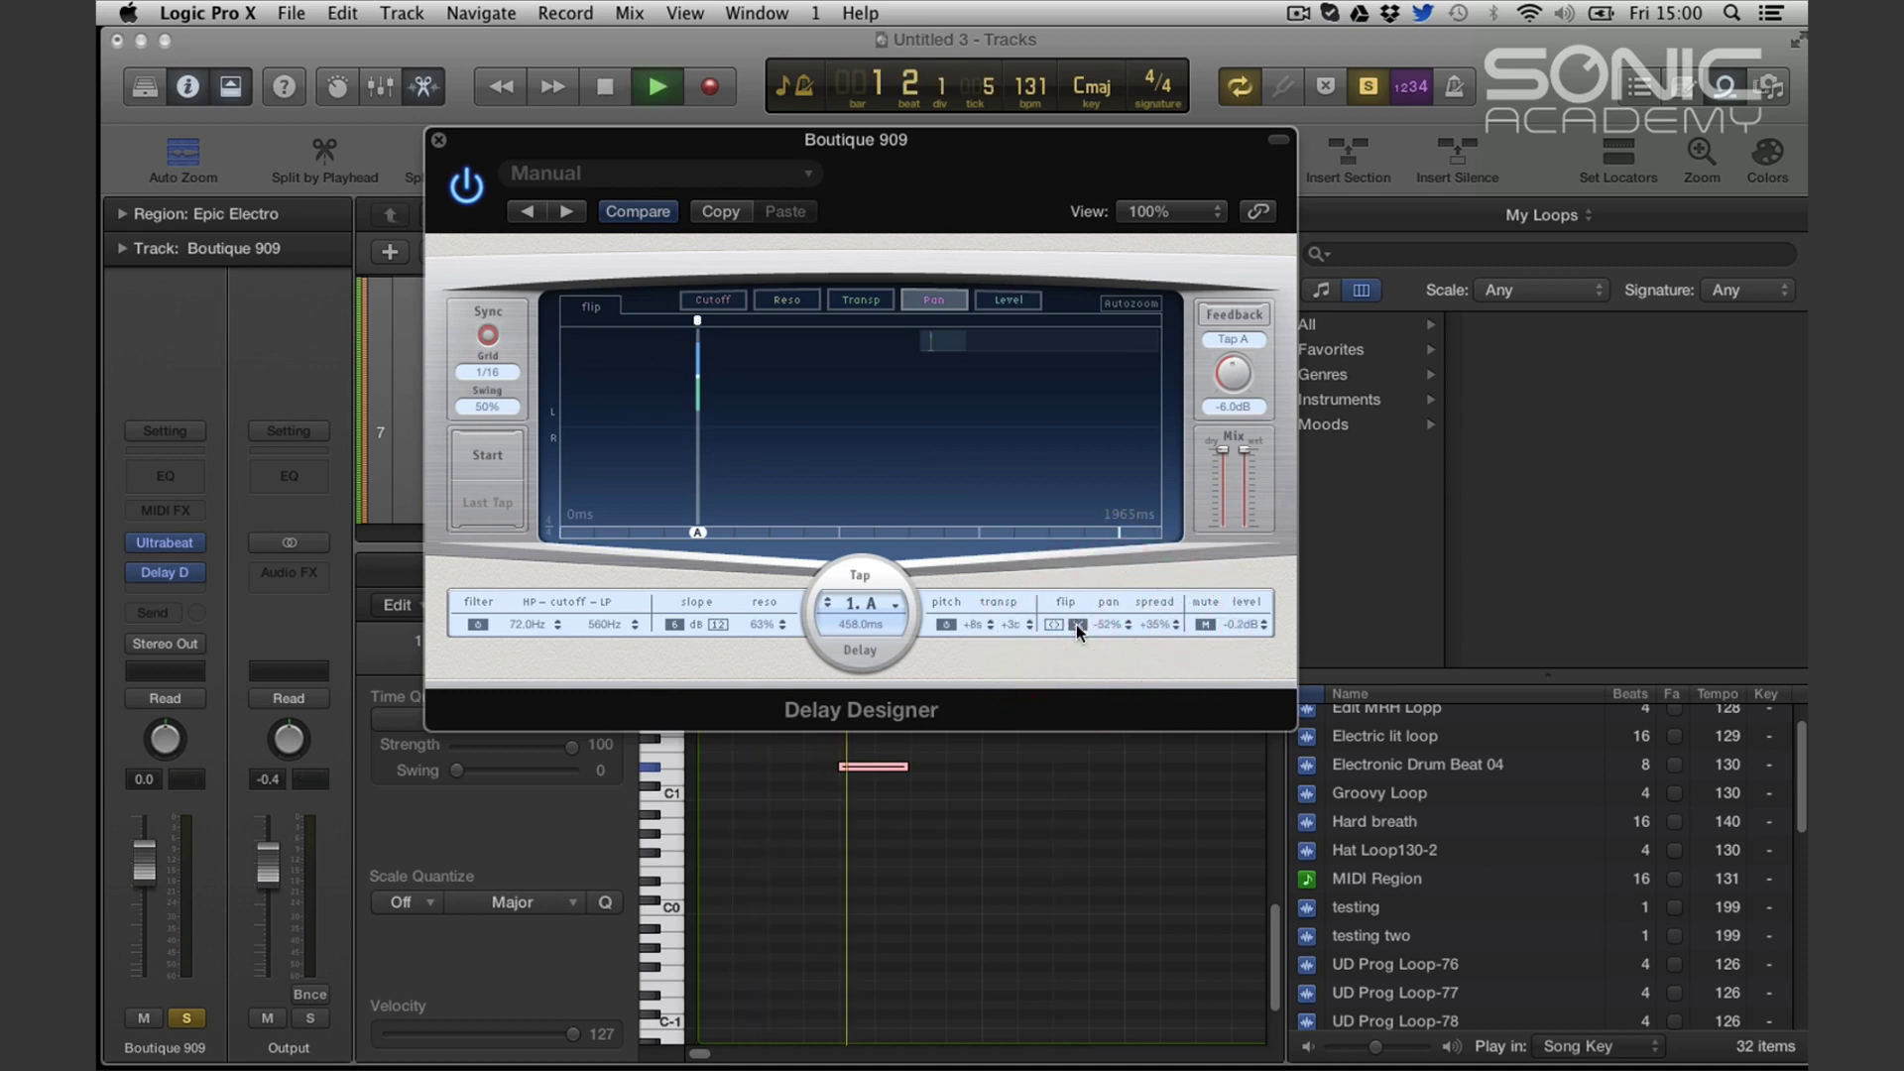
click(1075, 622)
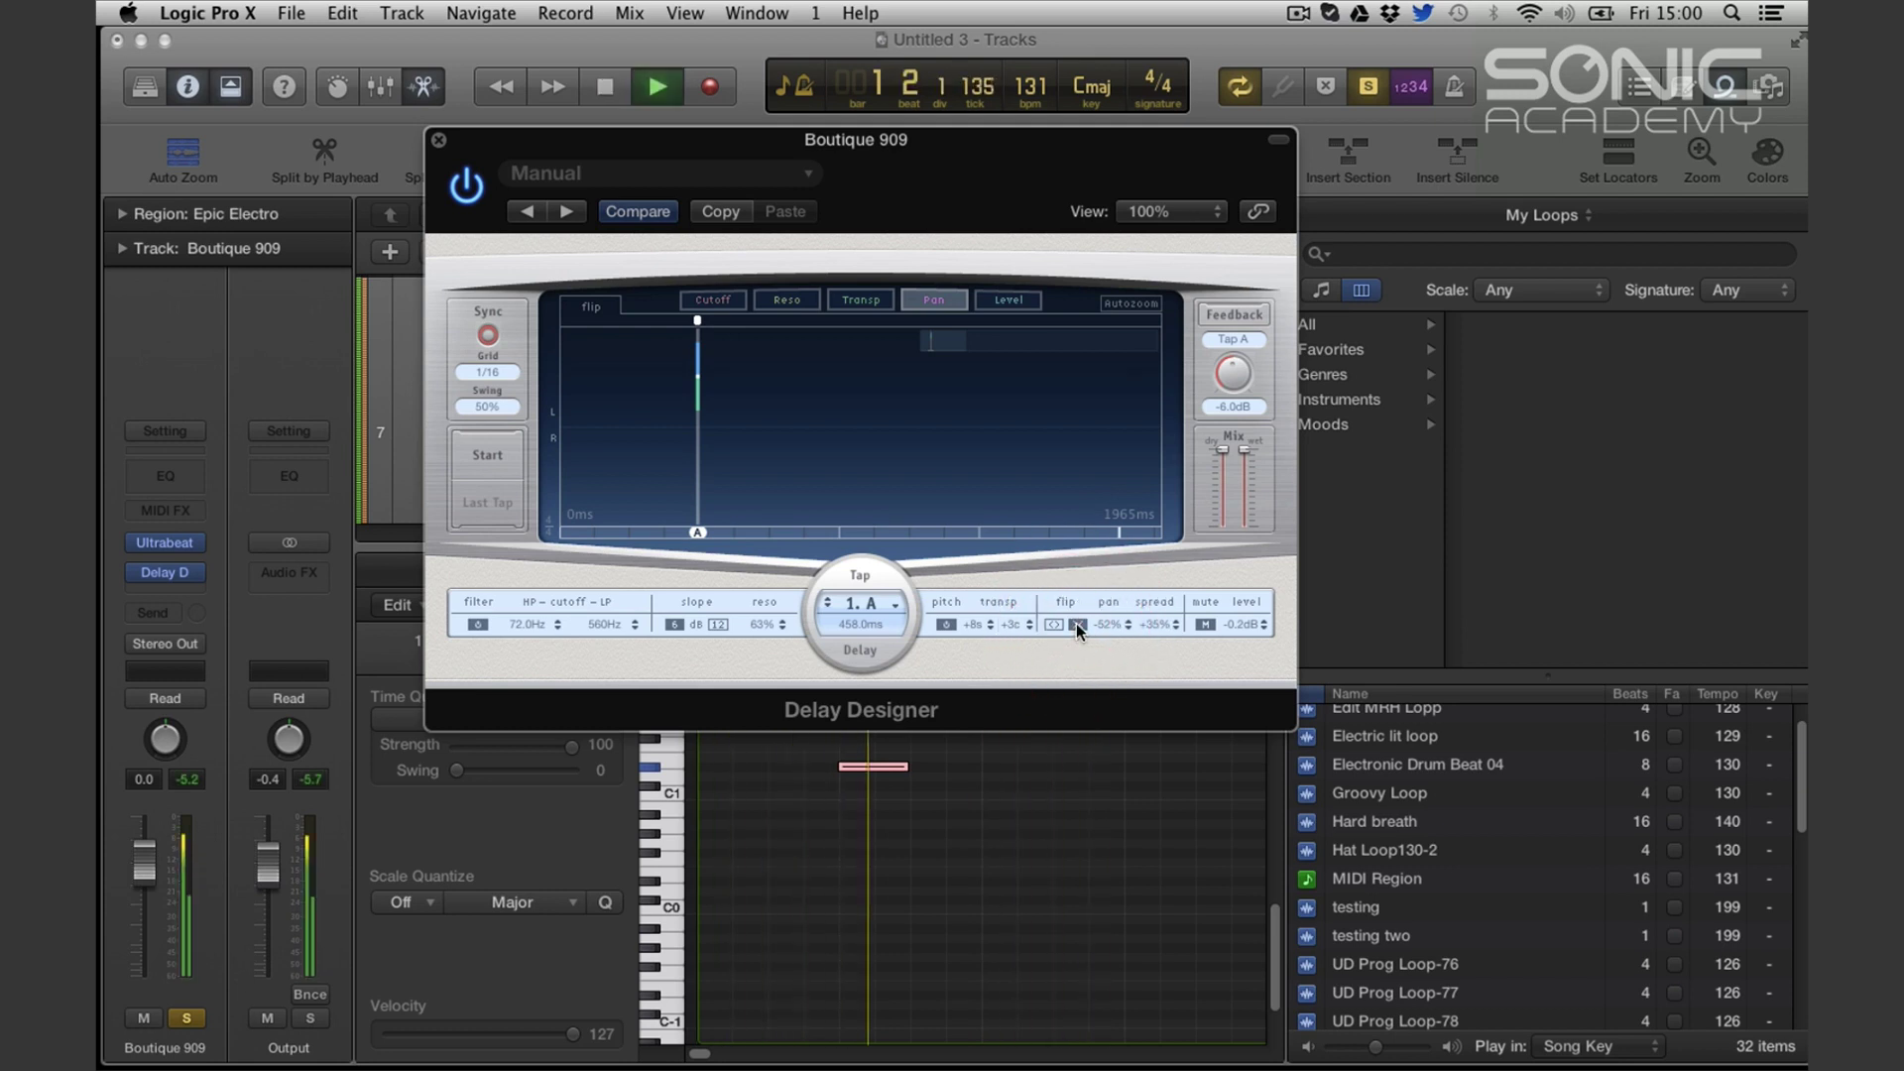
click(1055, 623)
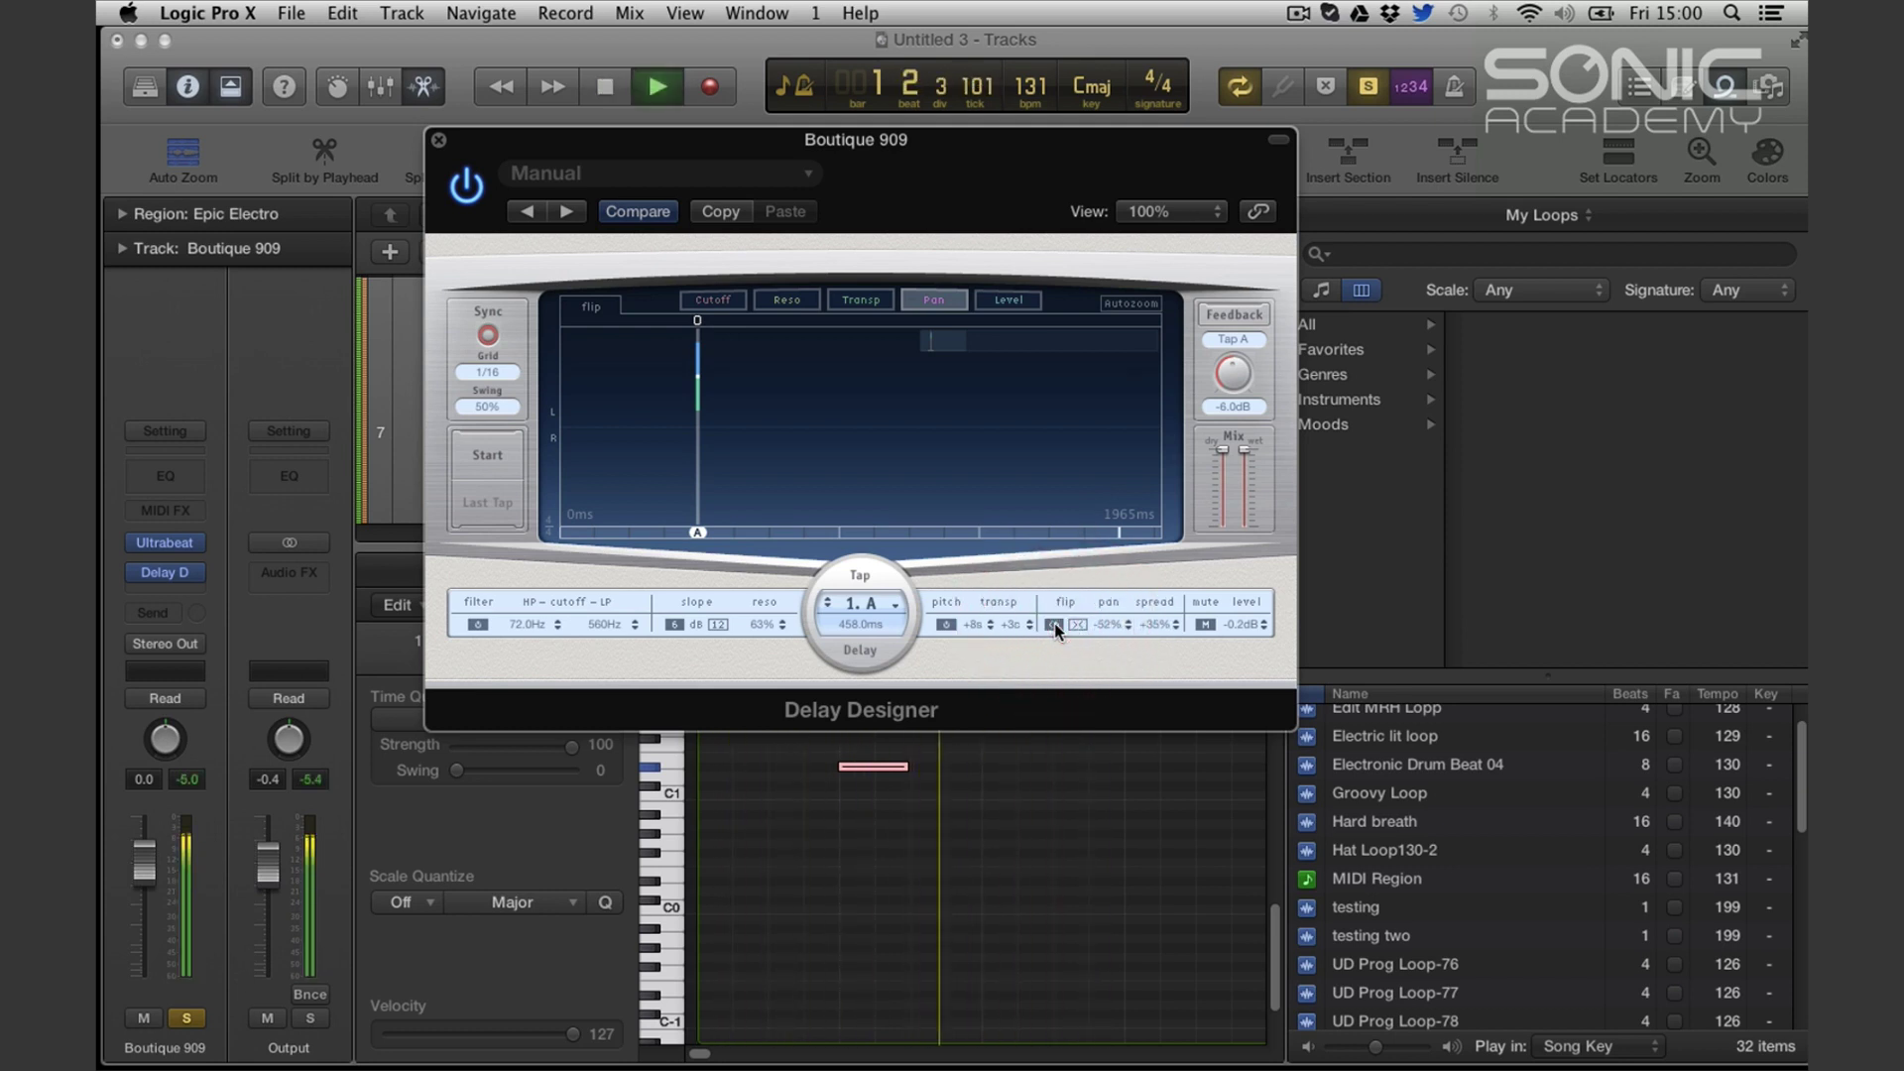
click(1075, 623)
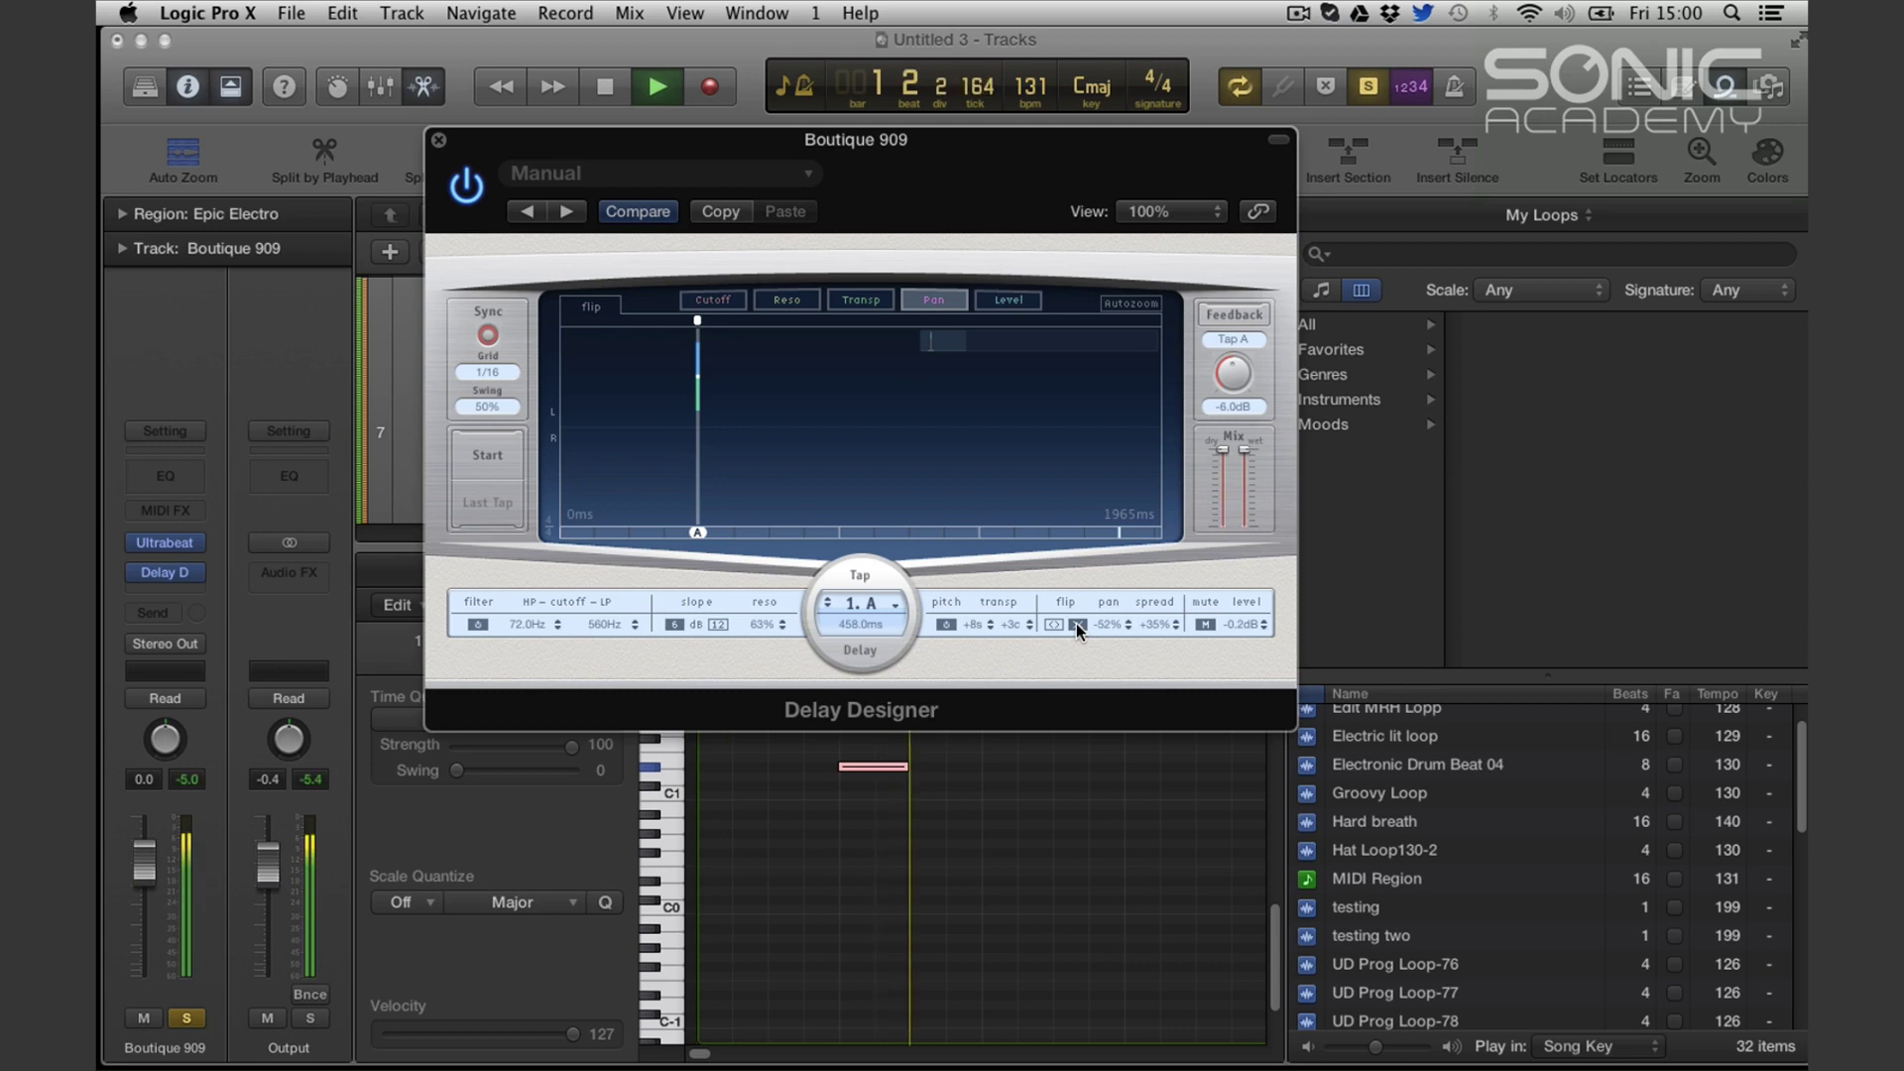
key(space)
Mute tap A to audition the drum without its delay, and unmute it again
click(1206, 623)
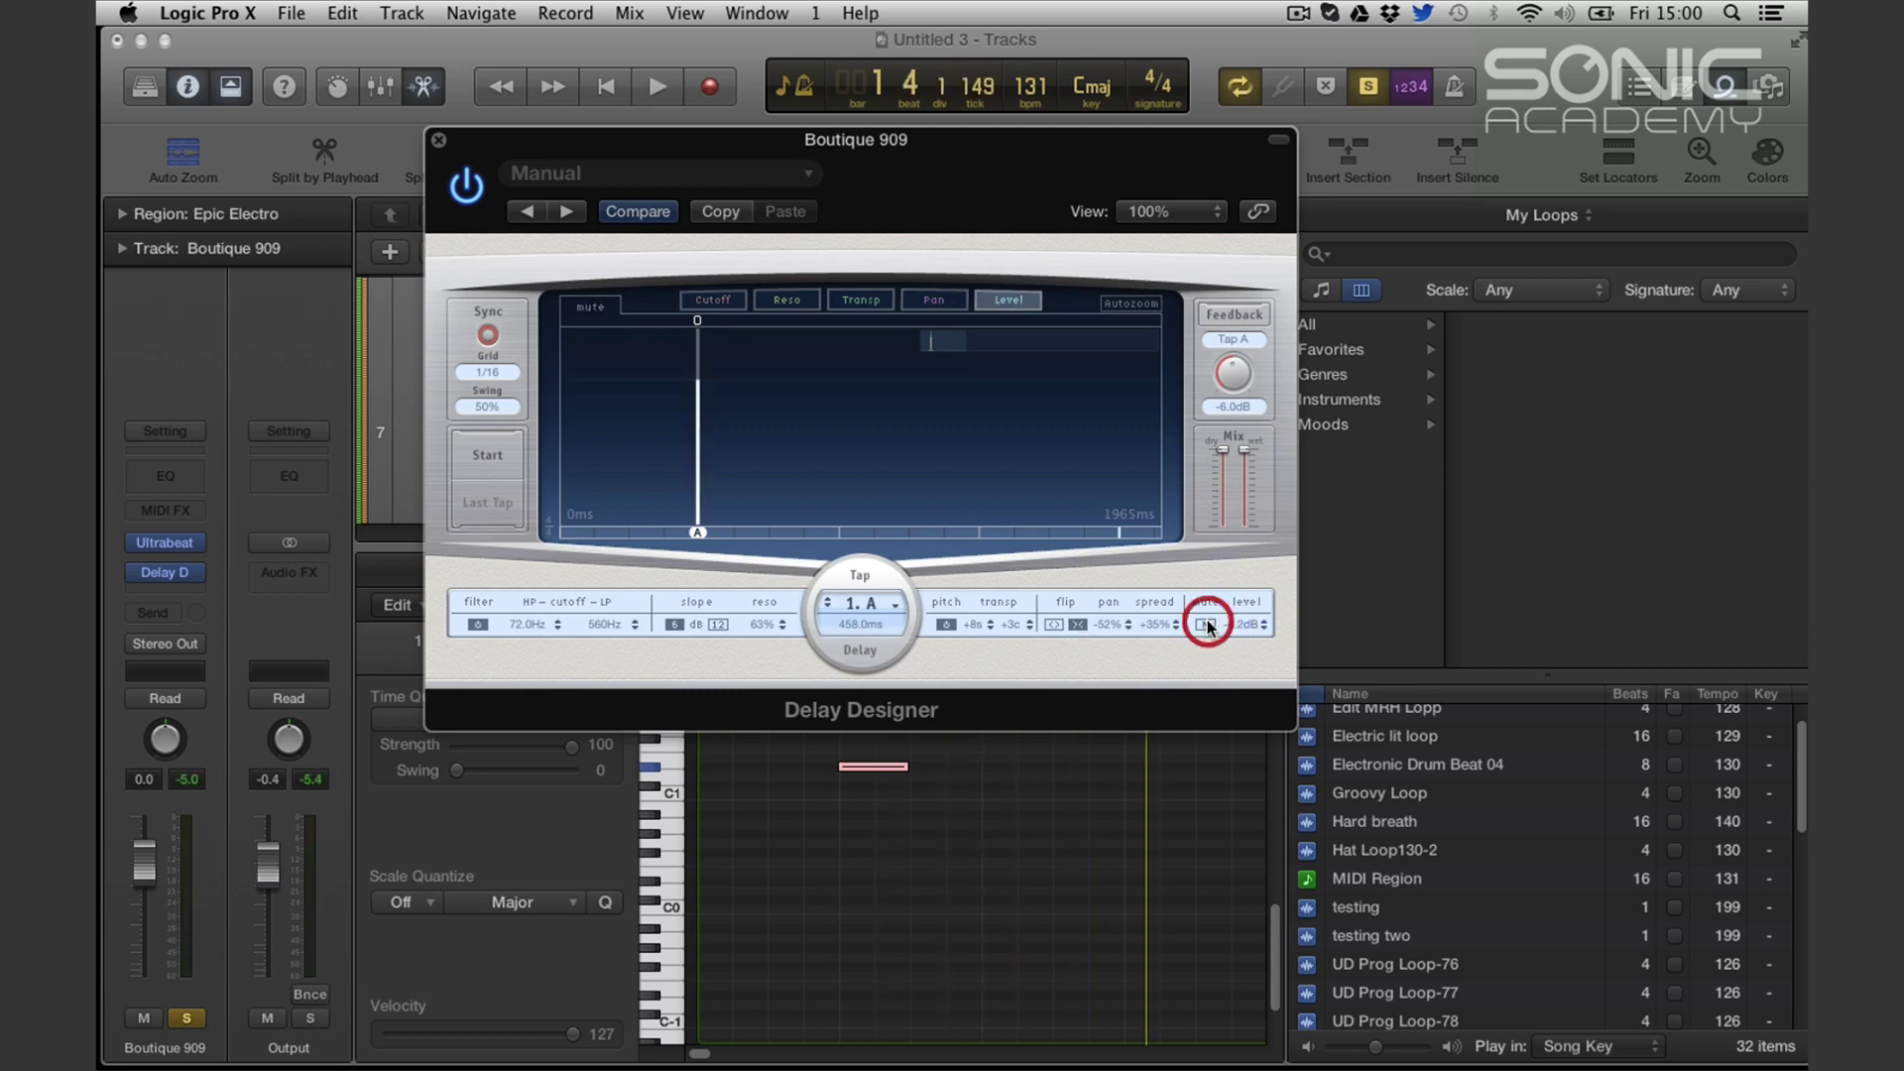
click(1206, 623)
key(space)
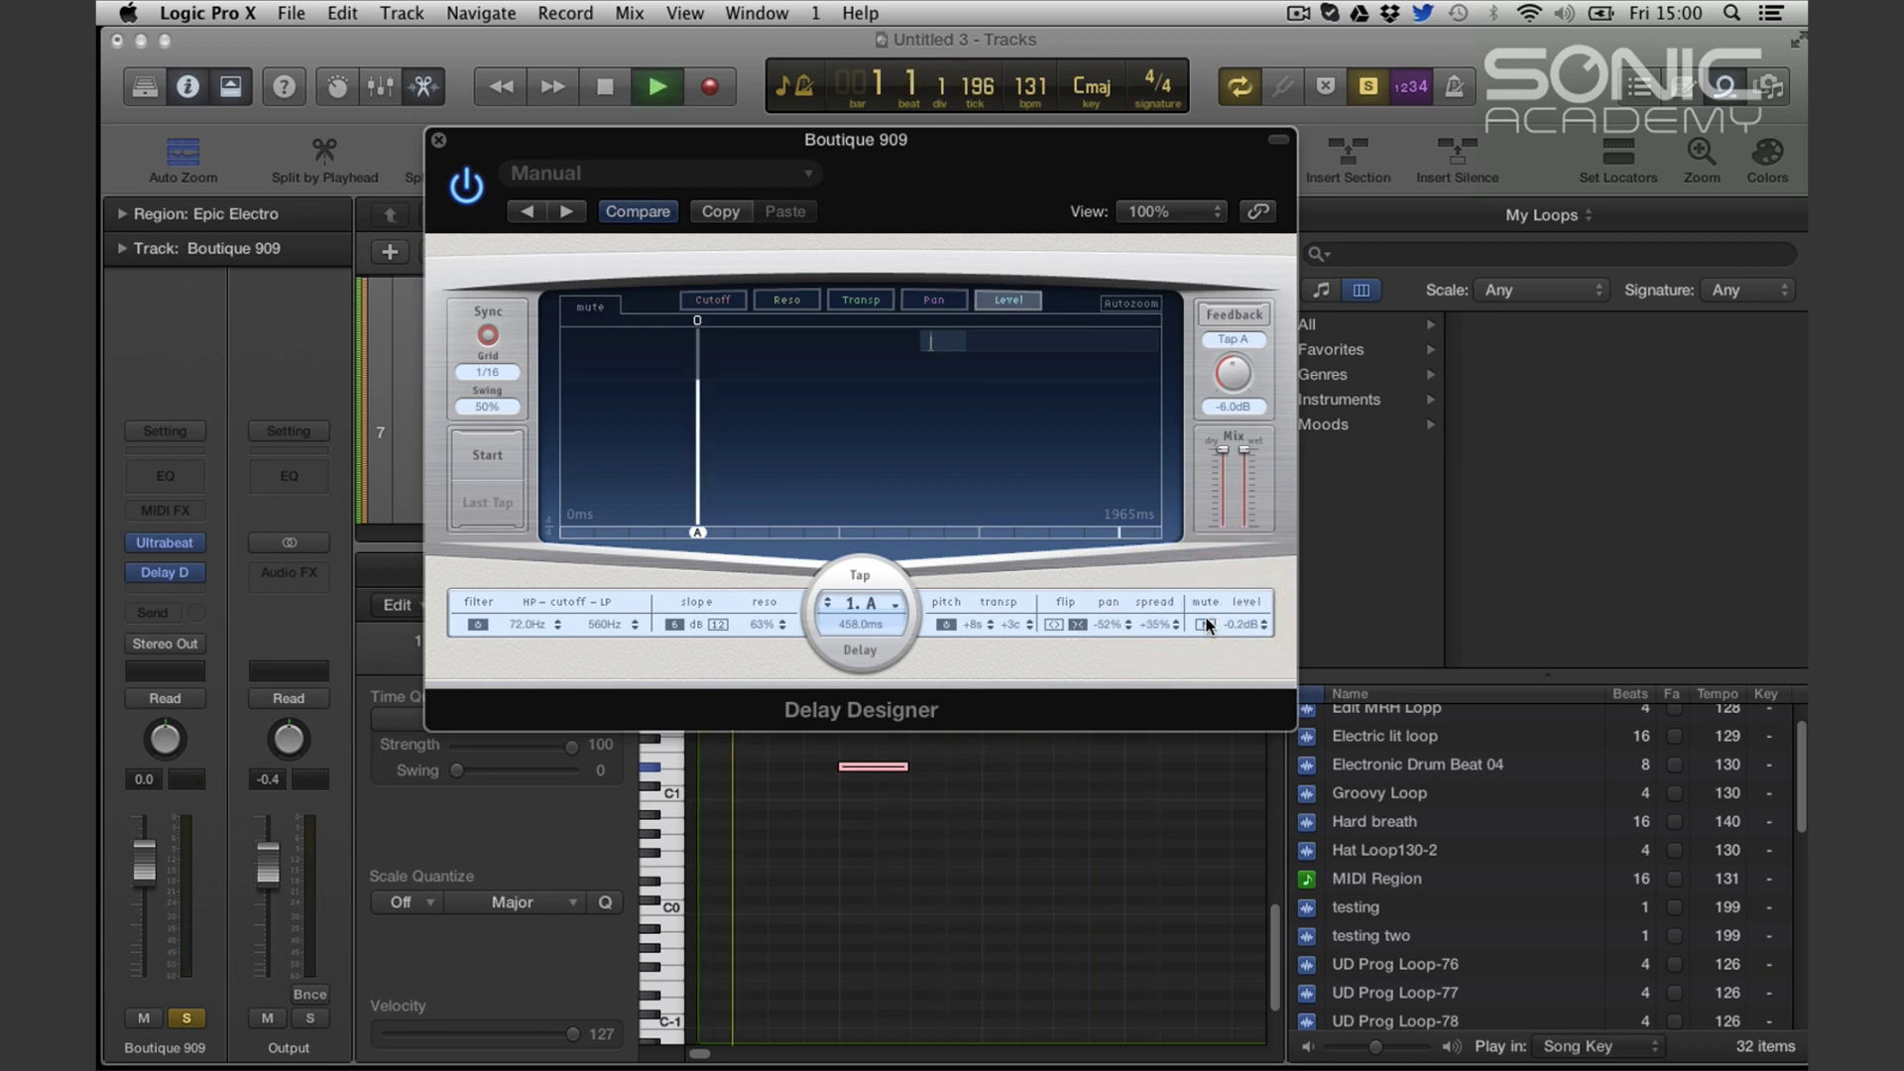
click(1205, 623)
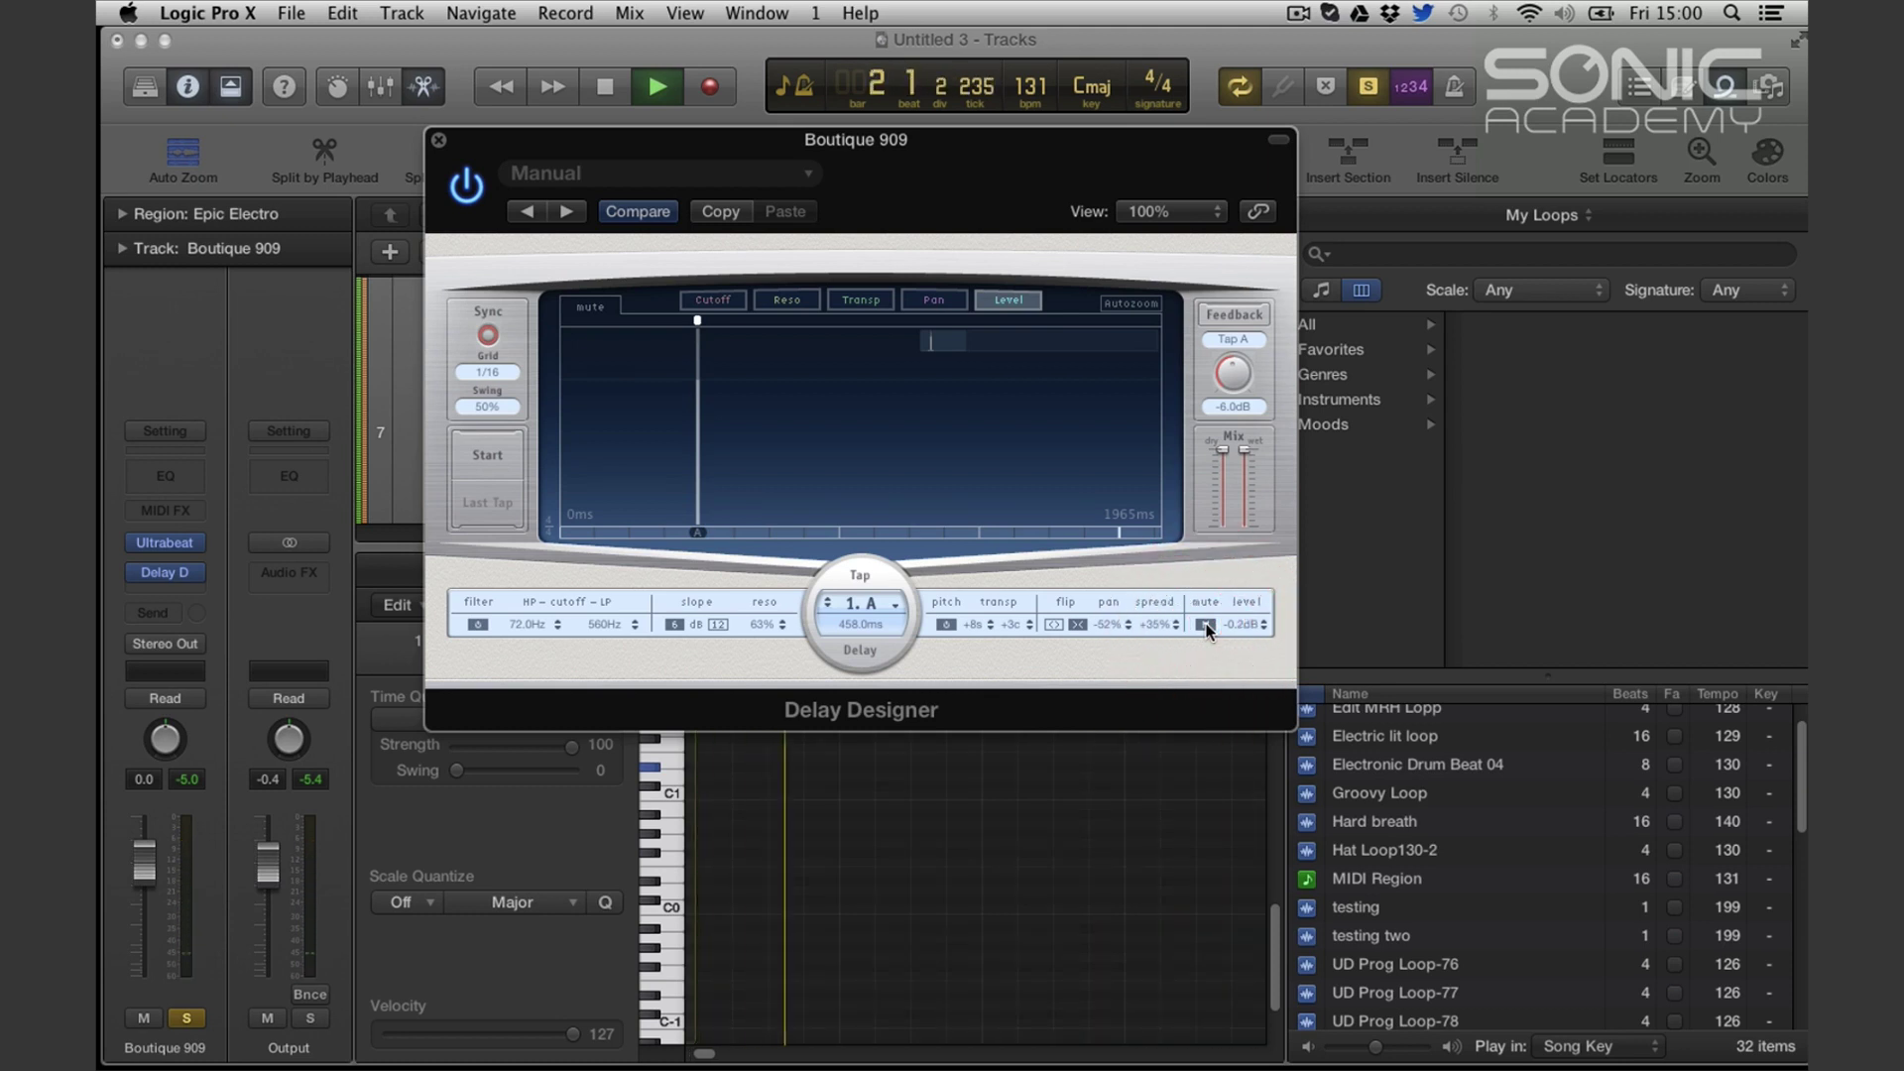
key(space)
key(space)
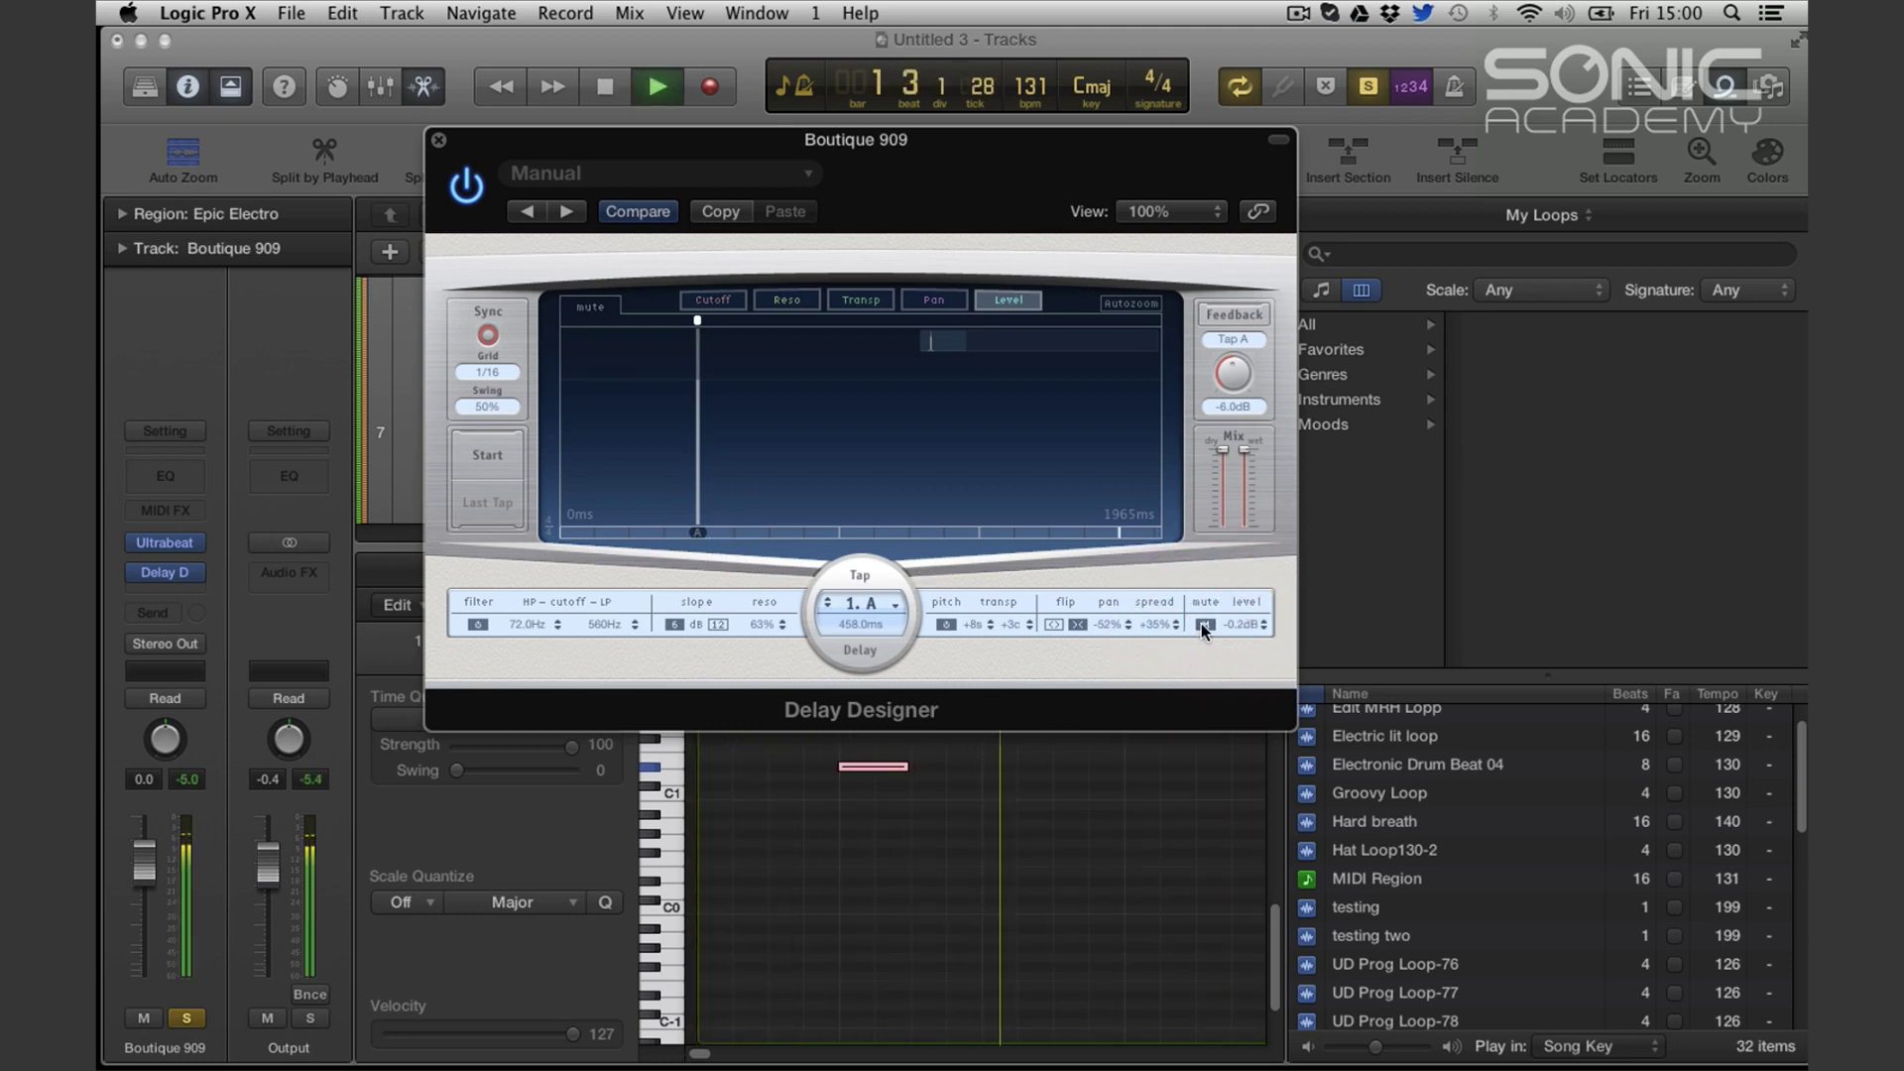
key(space)
click(1203, 624)
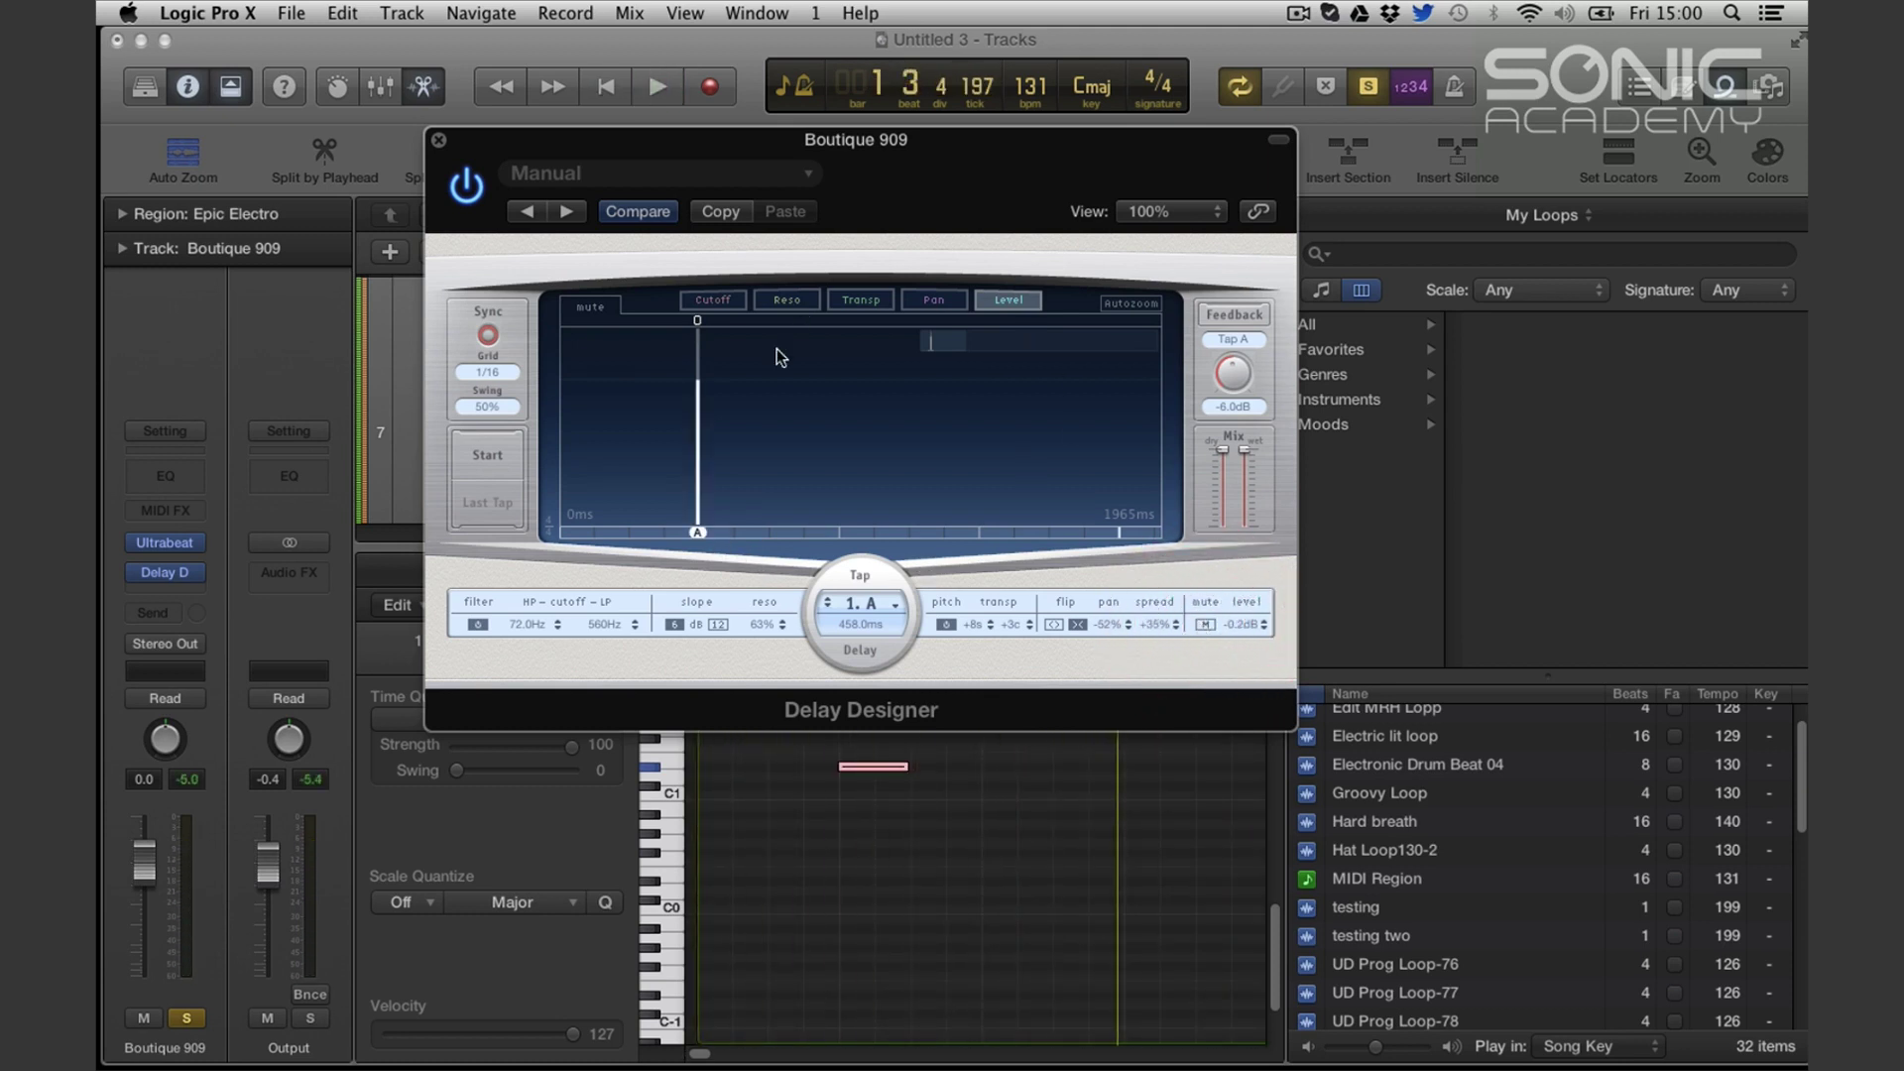
Raise the feedback level for tap A to +6.0 dB during playback
click(1250, 365)
click(698, 533)
key(space)
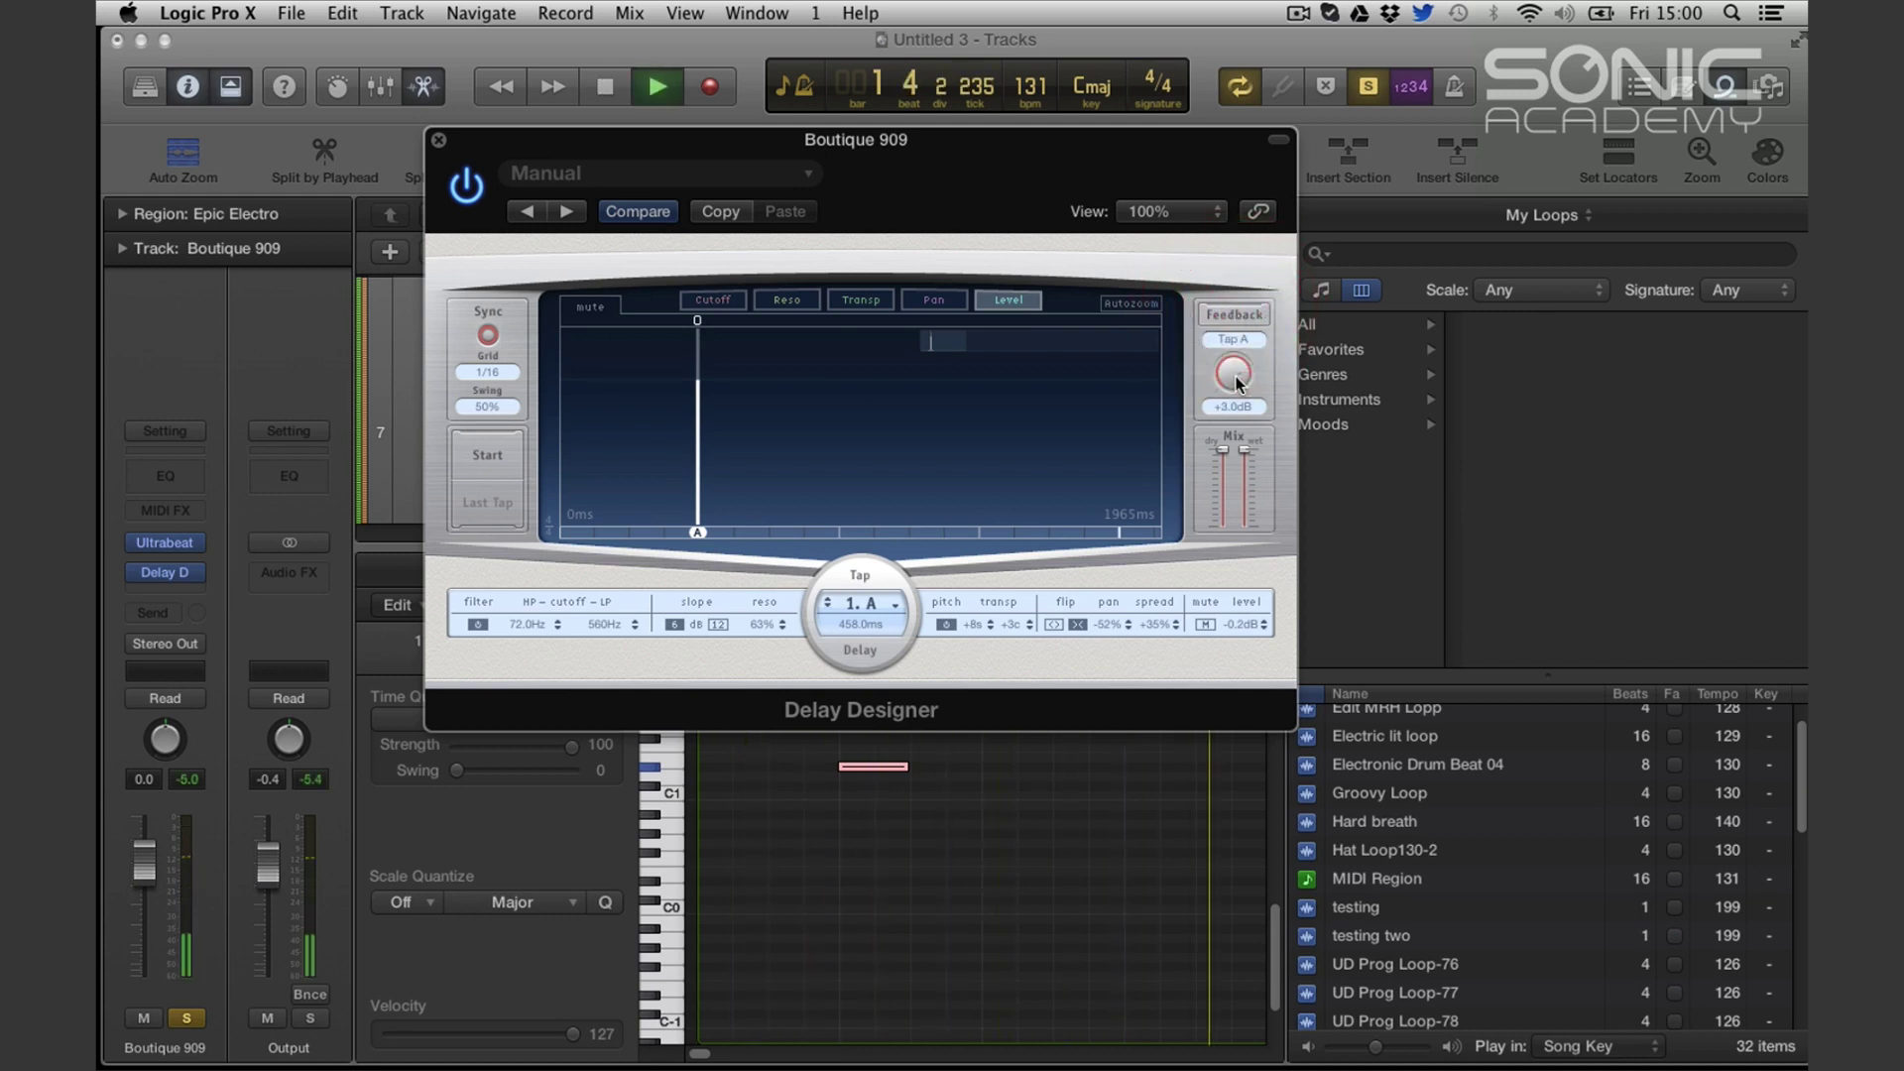
drag(1236, 383, 1233, 357)
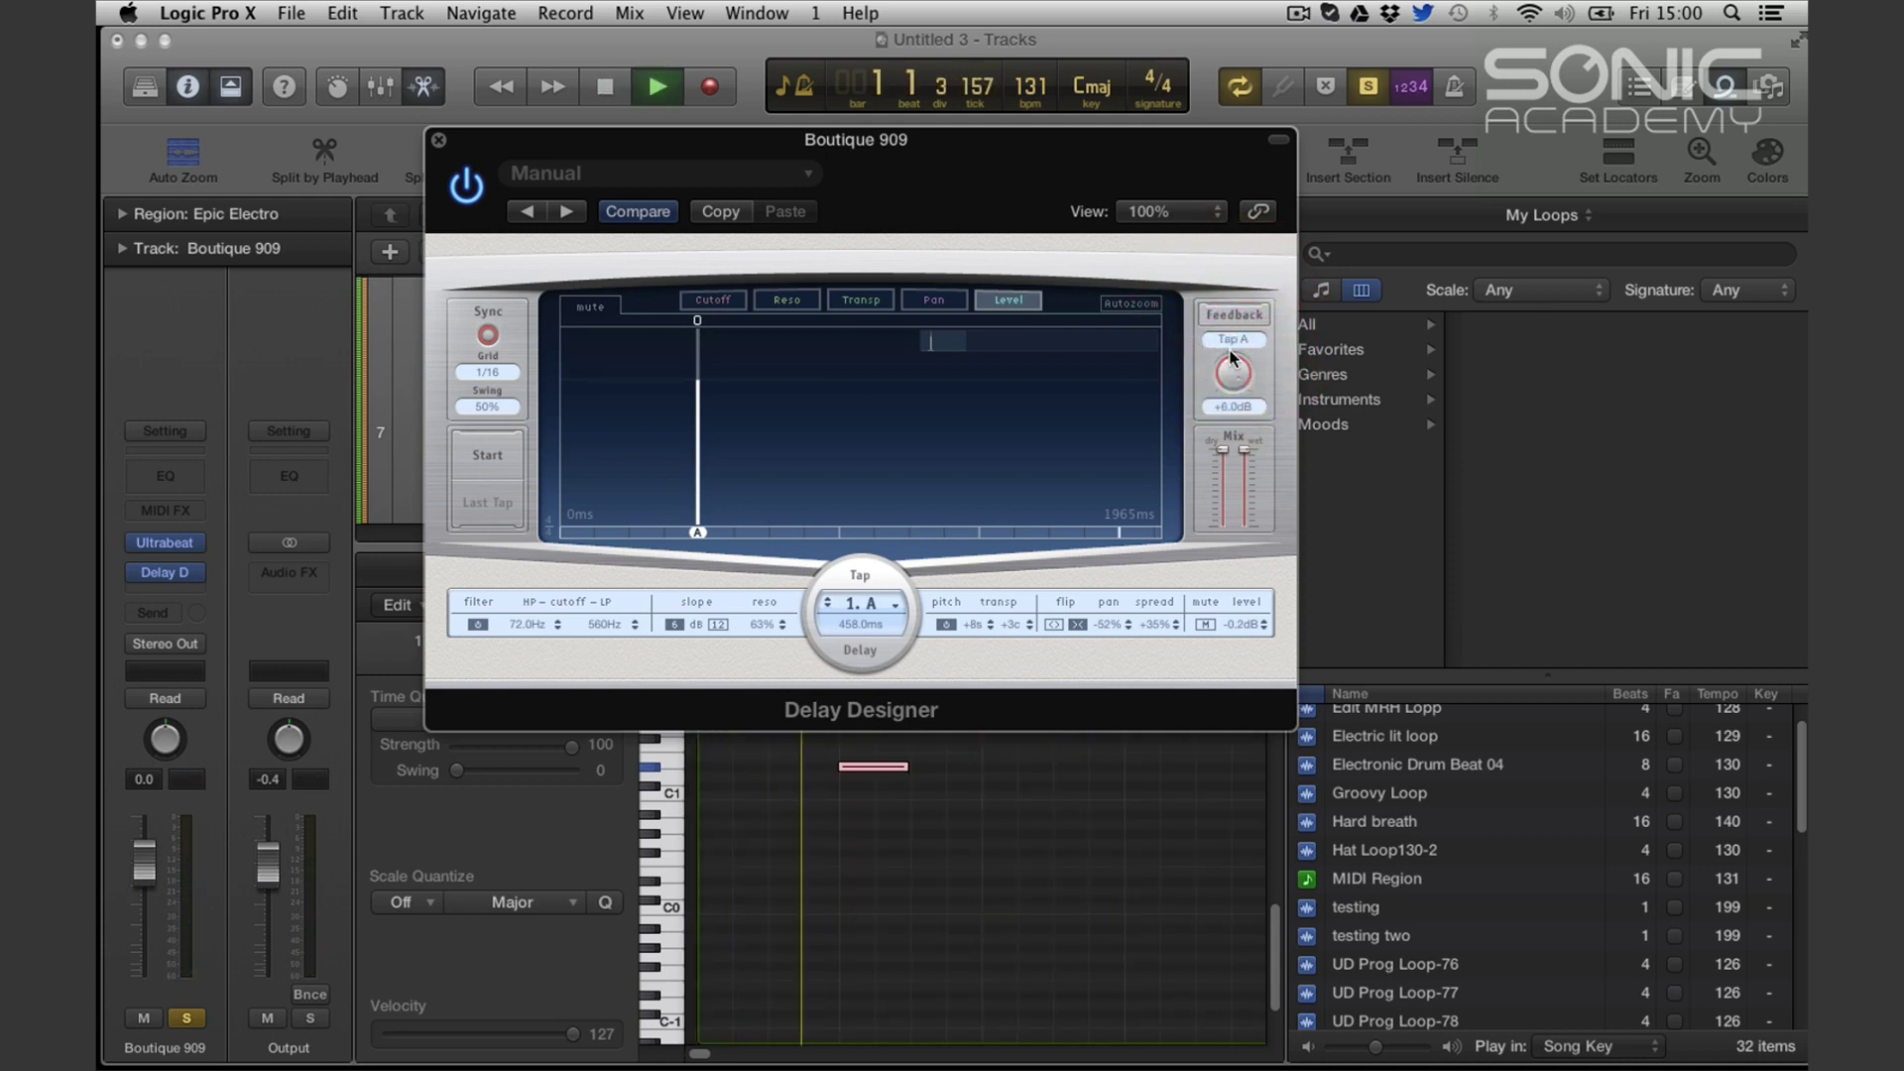
Enable feedback from tap A and audition it at +3.8 dB, returning playback to the start
click(1228, 315)
key(space)
click(1228, 315)
key(space)
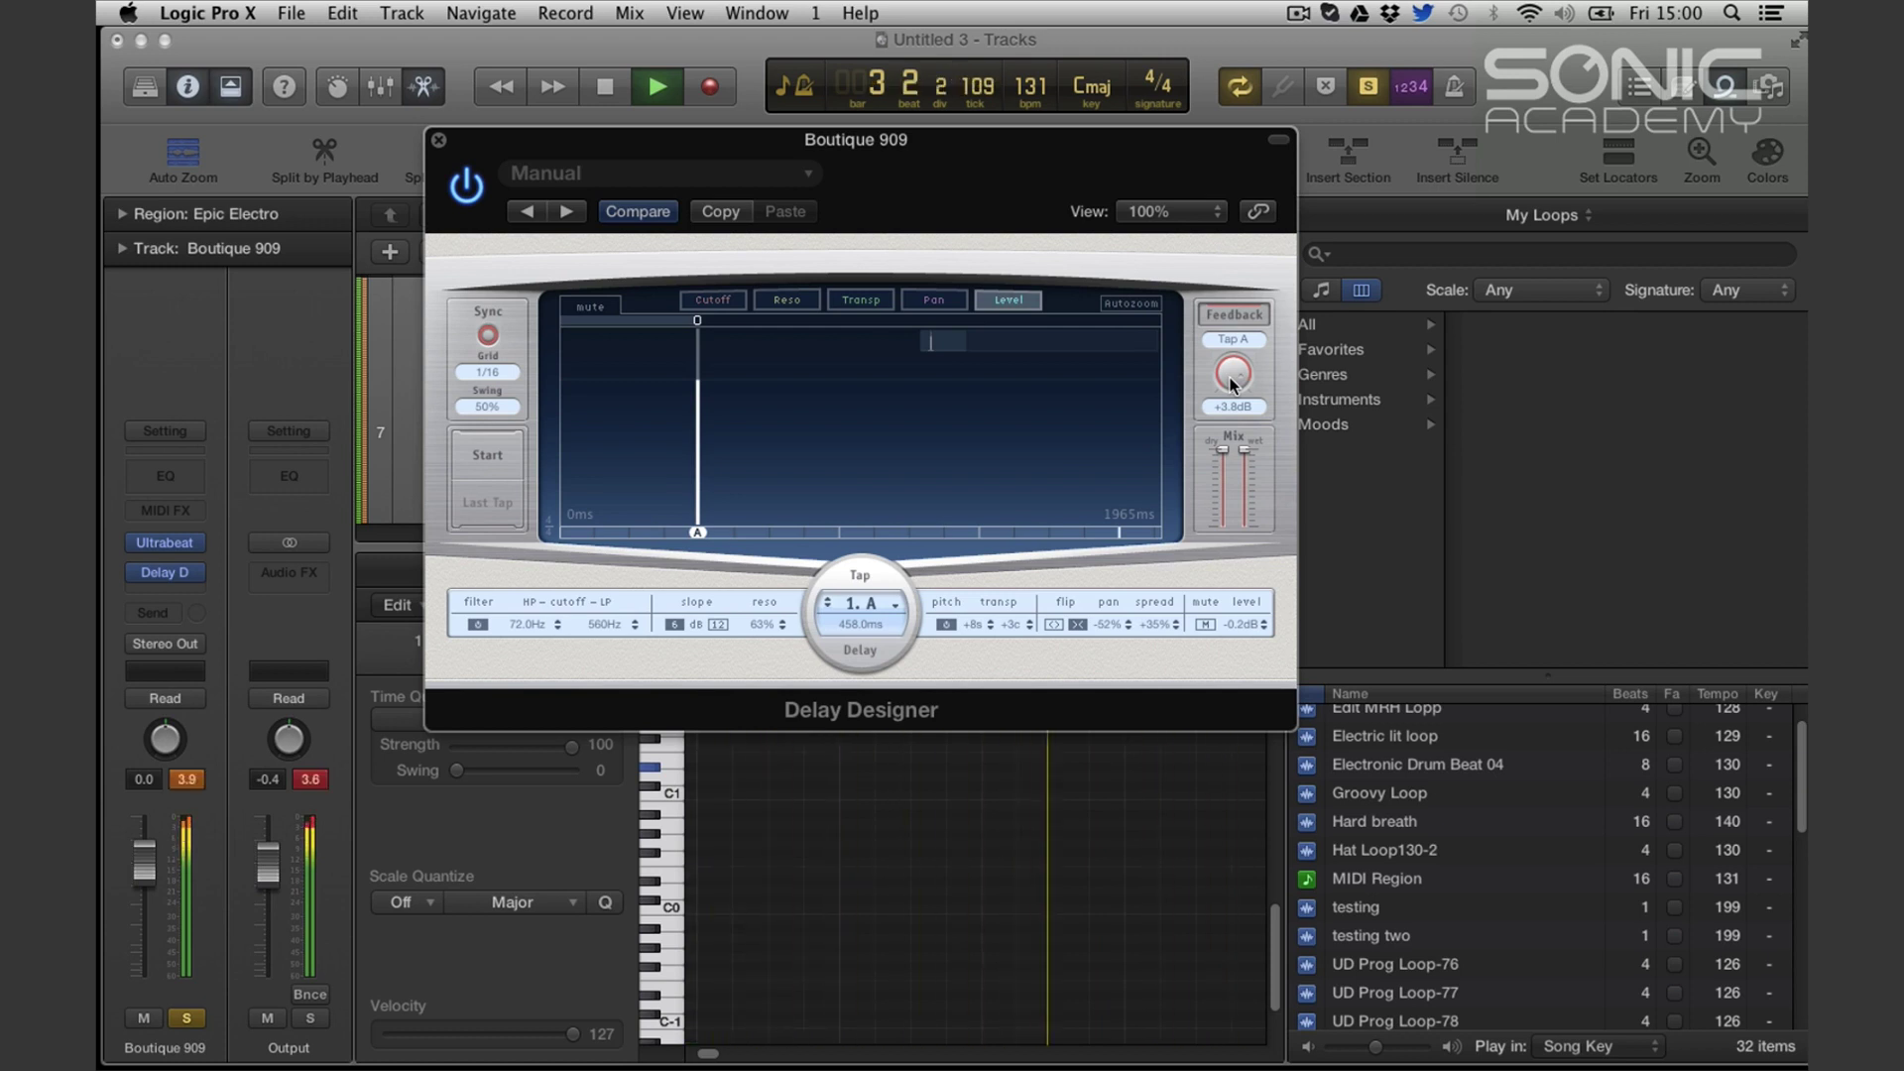
key(space)
key(Return)
Lower tap A's feedback level to -5.2 dB and audition the repeats
drag(1226, 378, 1232, 442)
key(space)
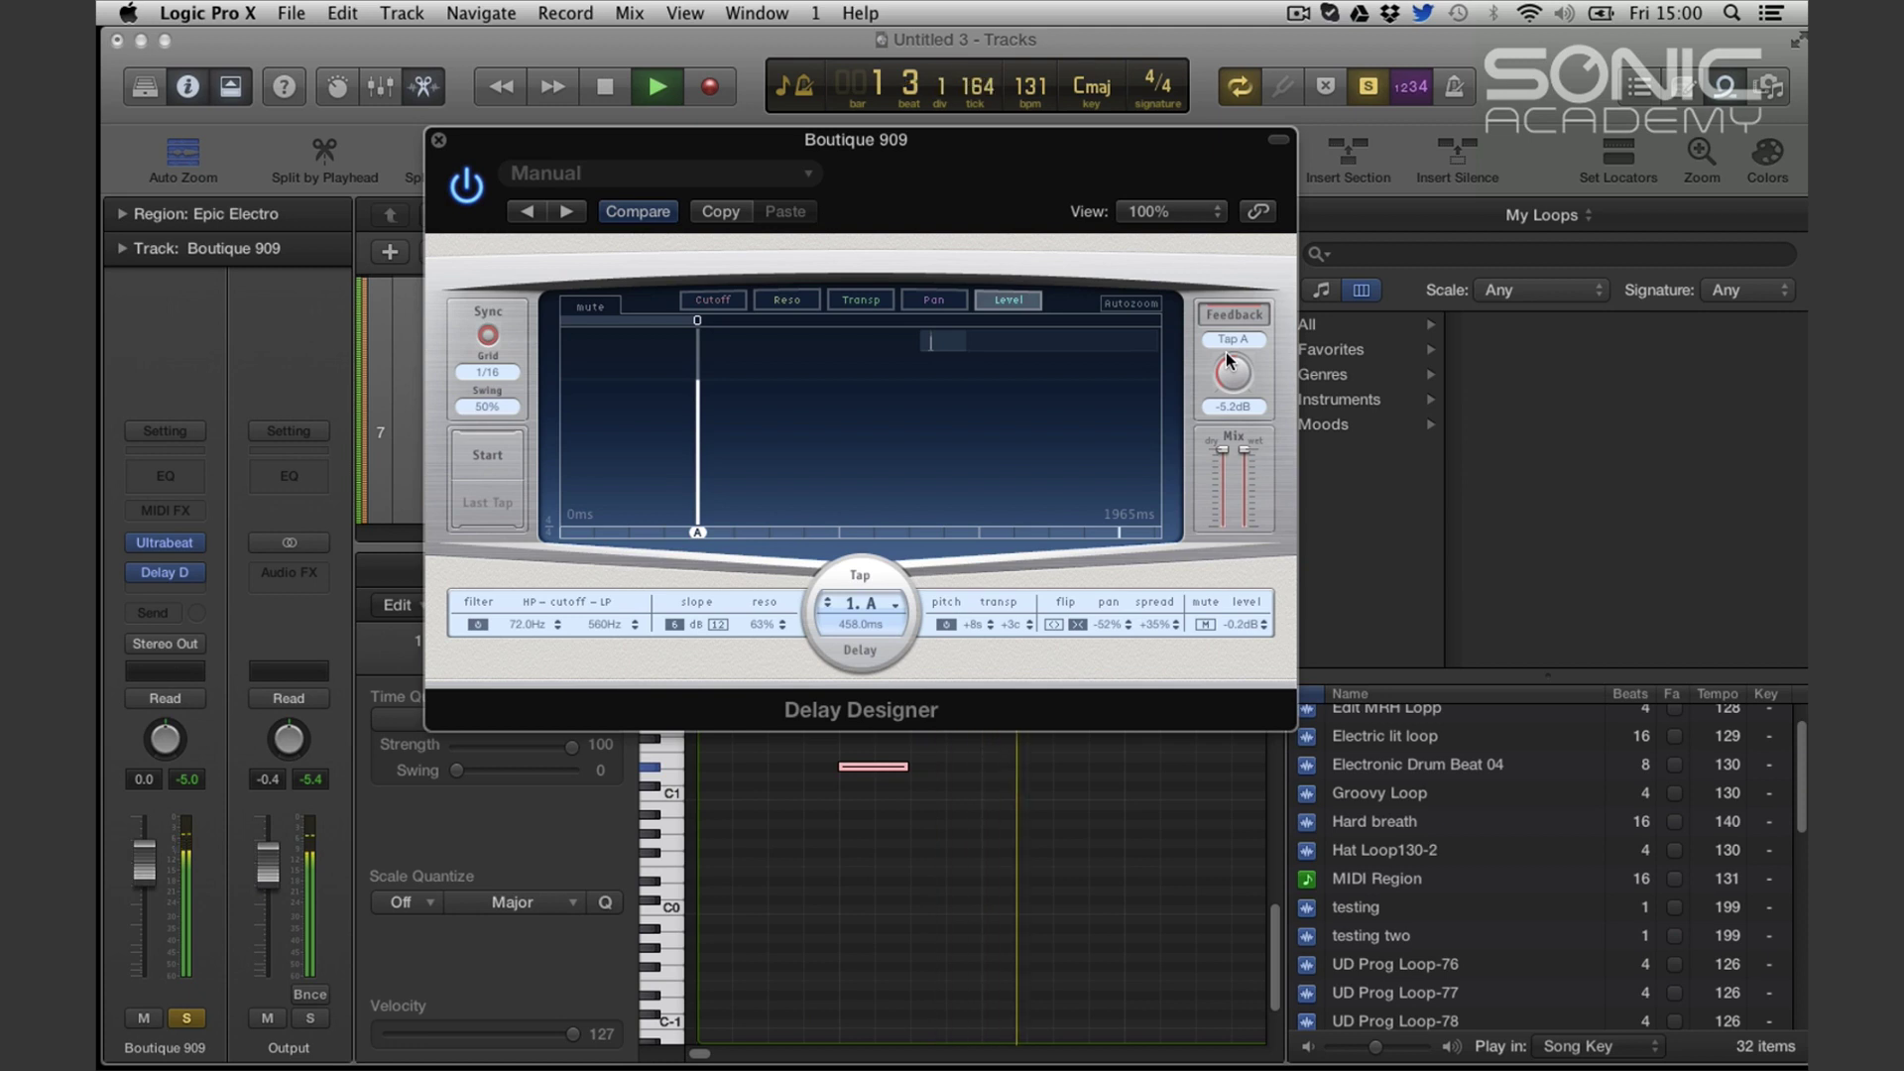
key(space)
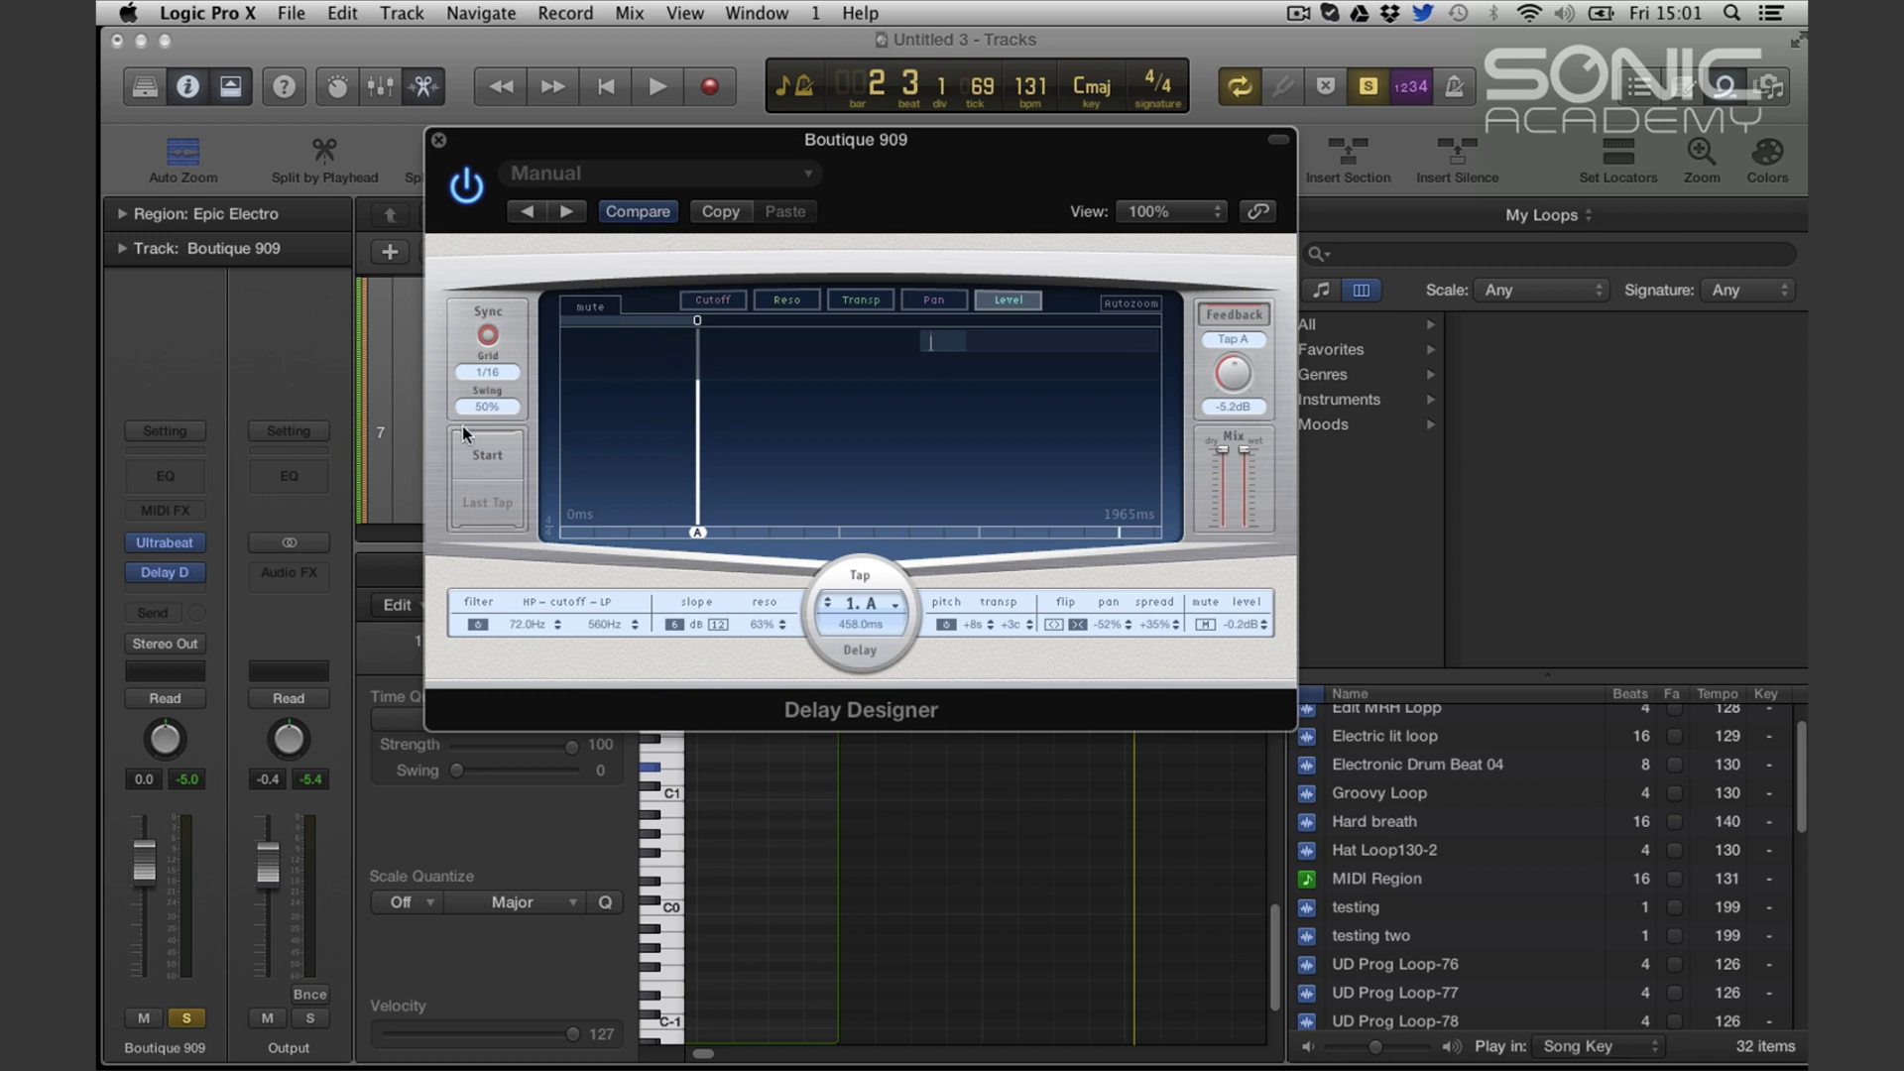
Turn off grid sync and audition the drum delay without it
click(485, 337)
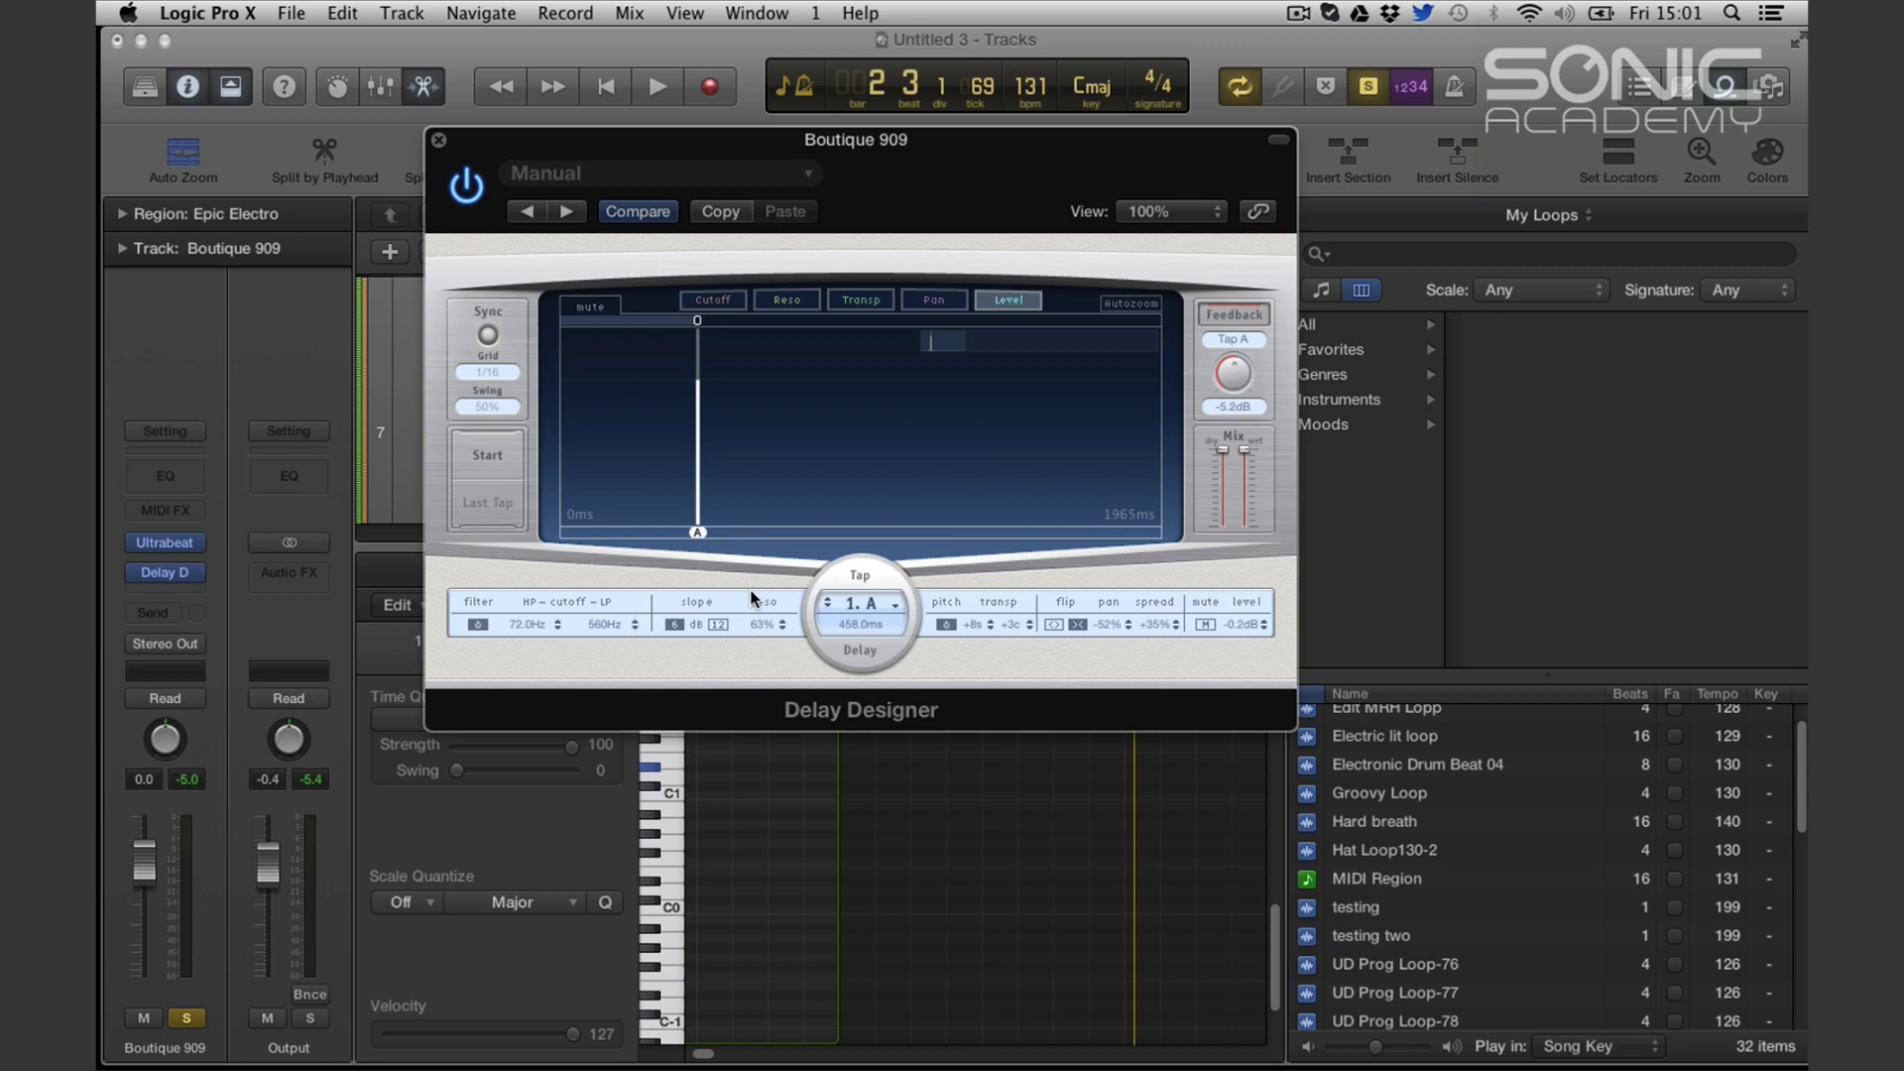
key(space)
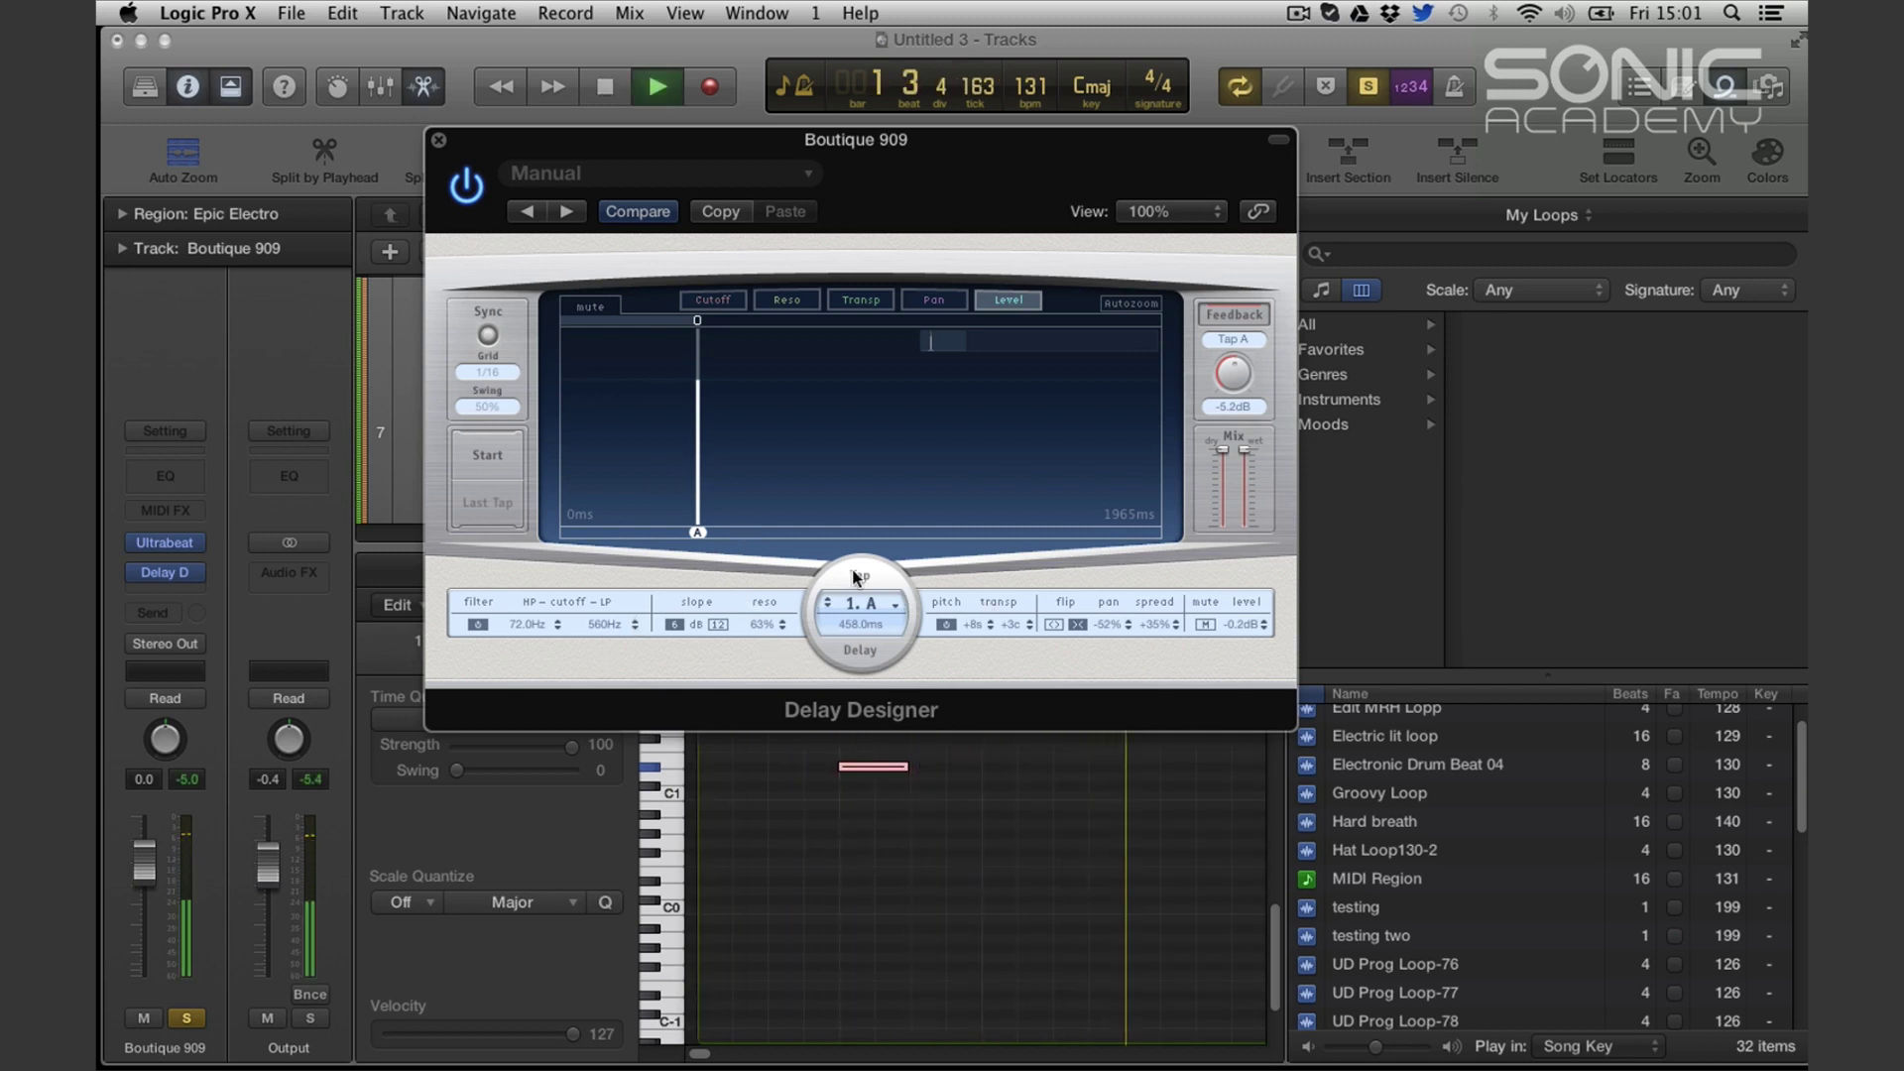
key(space)
Re-enable grid sync and add a second tap at about 916 ms
click(485, 336)
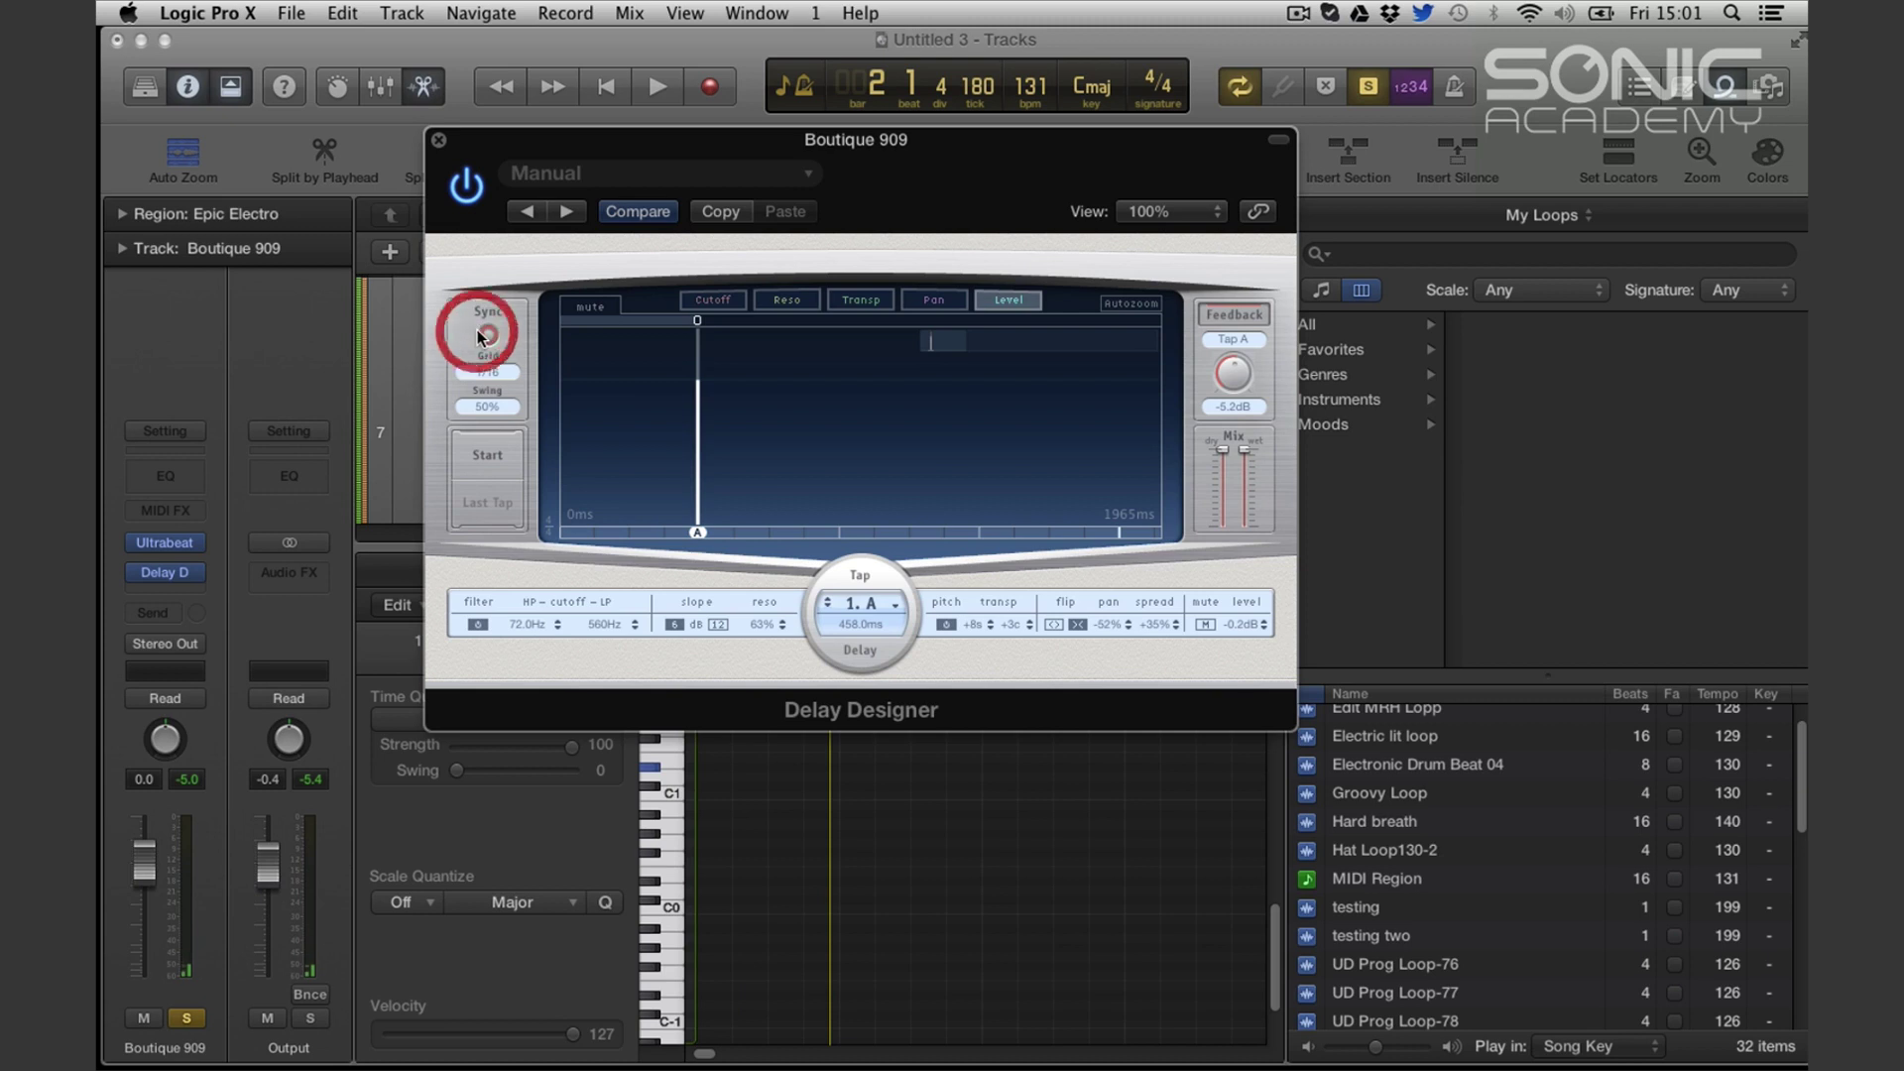
click(499, 407)
click(838, 532)
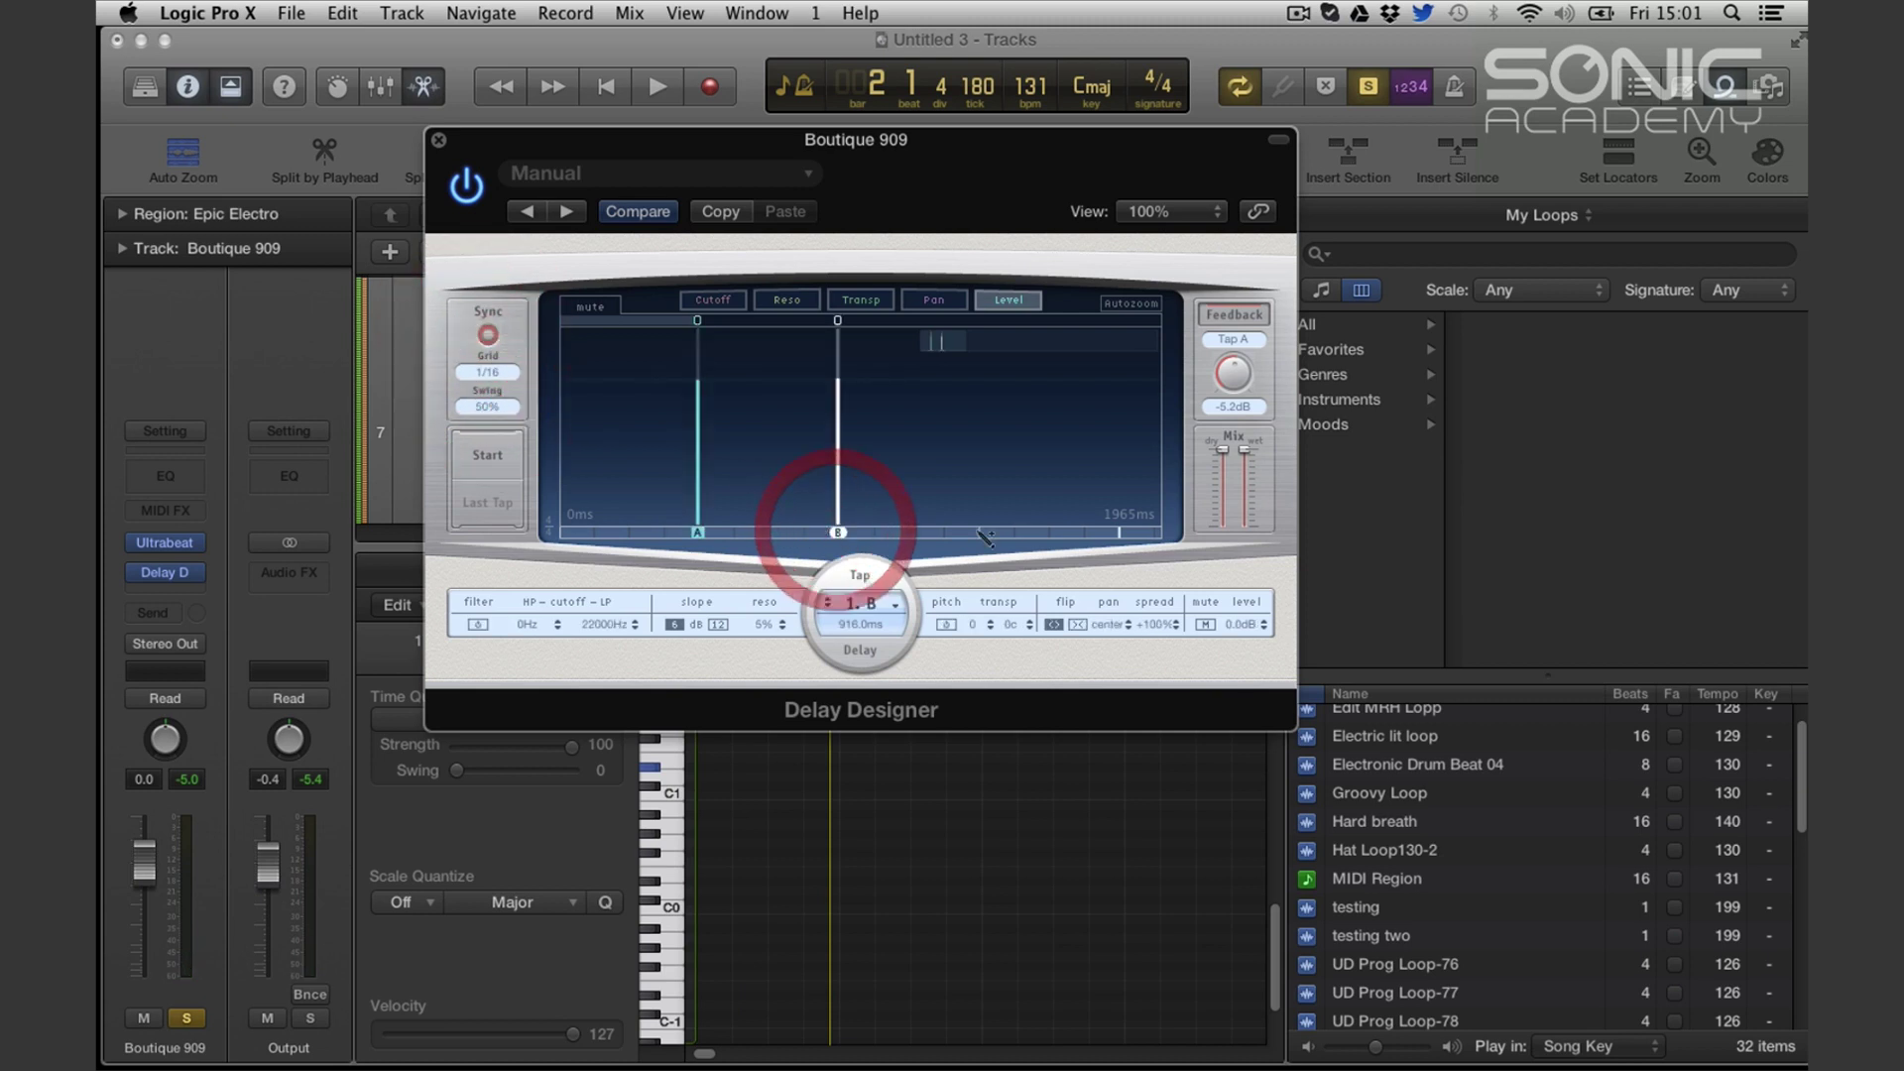
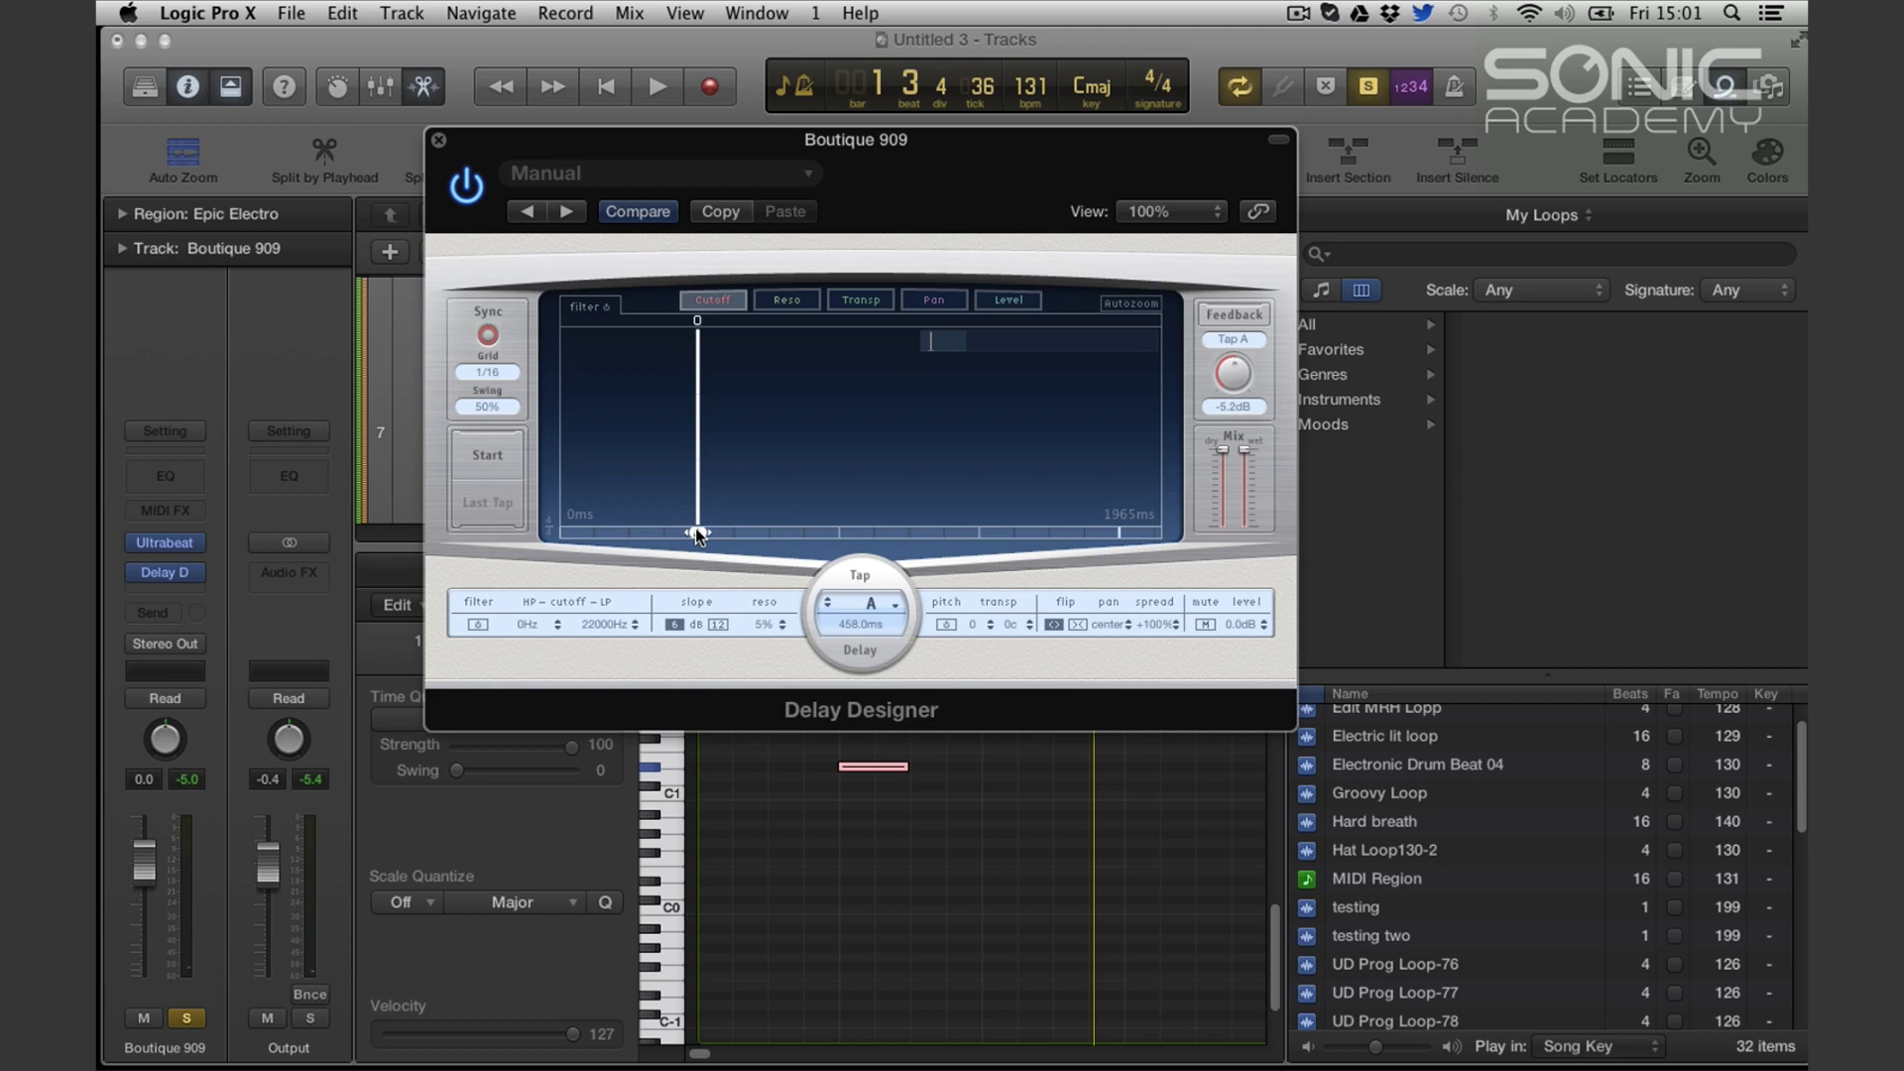
Copy tap A's settings and add taps B, C and D at about 916, 1374 and 1832 ms, auditioning the four repeats
click(697, 533)
key(super+c)
click(839, 532)
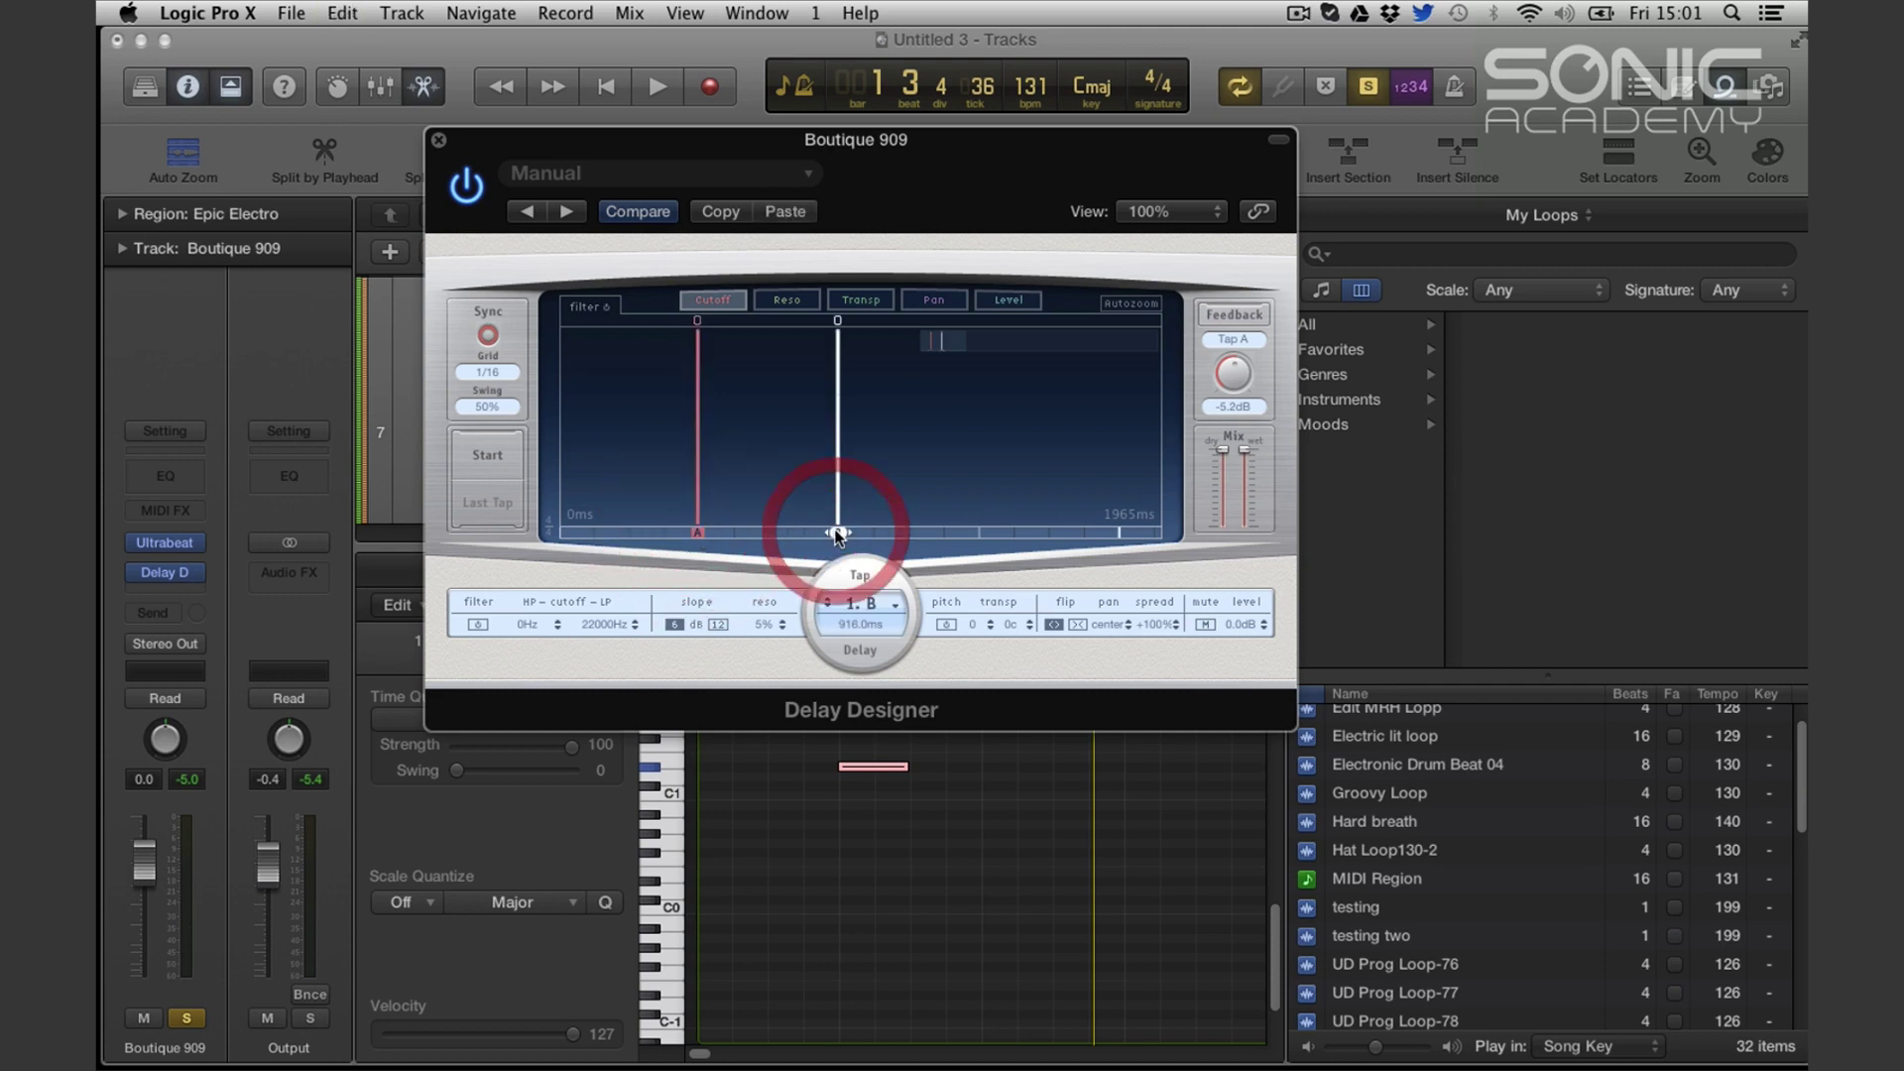
click(978, 532)
click(1118, 533)
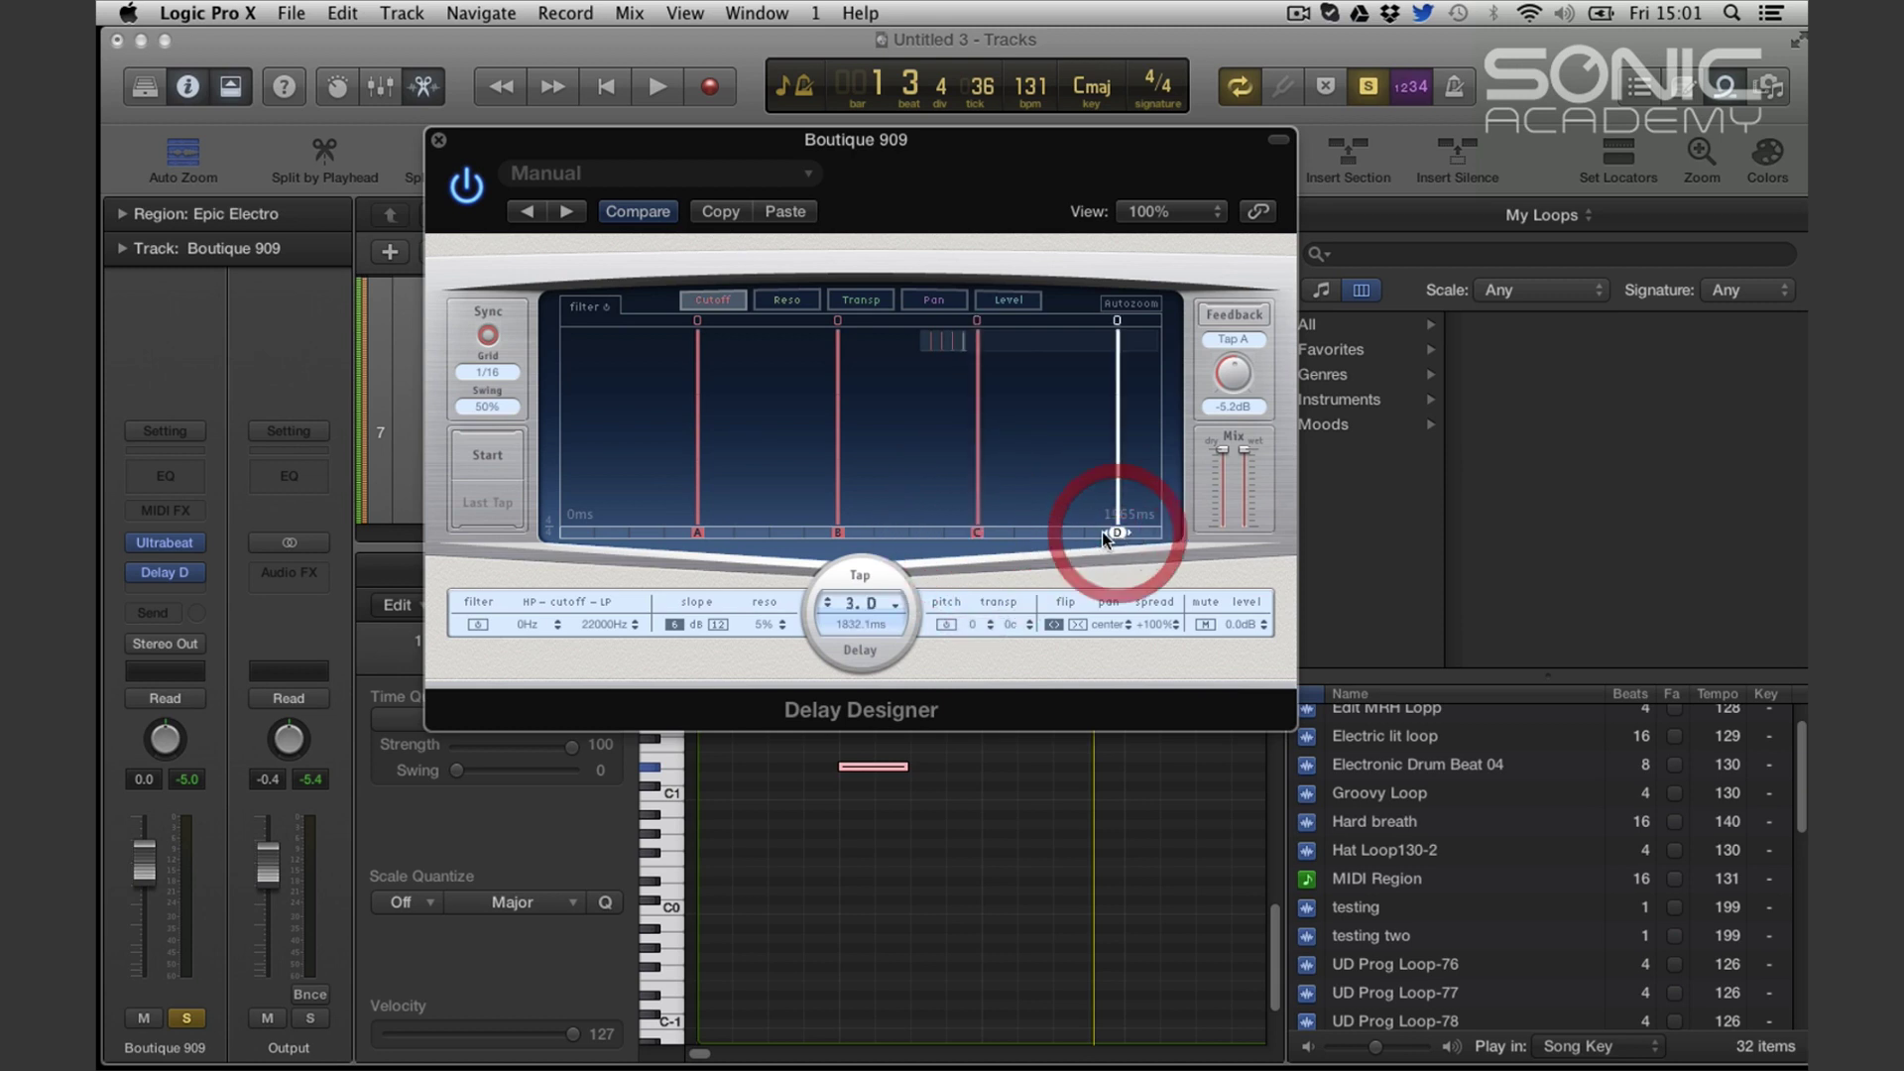
key(space)
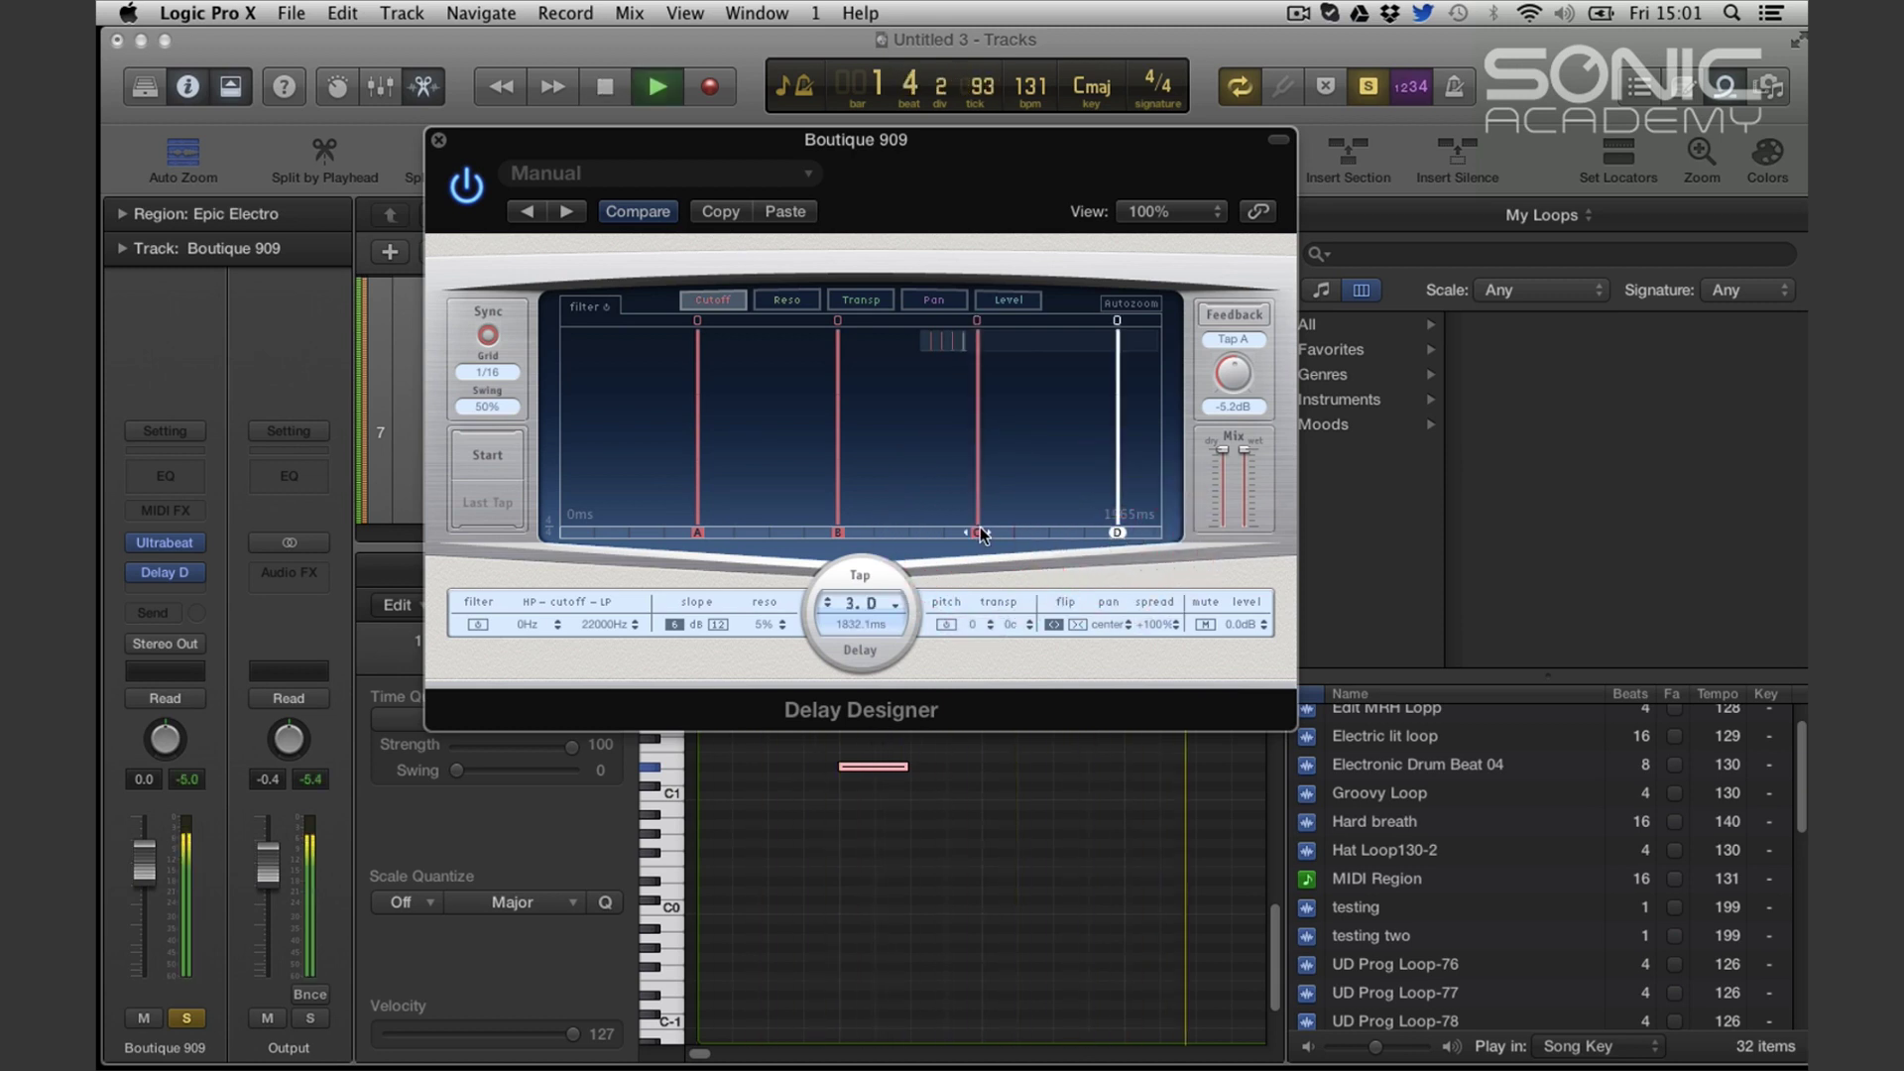
key(space)
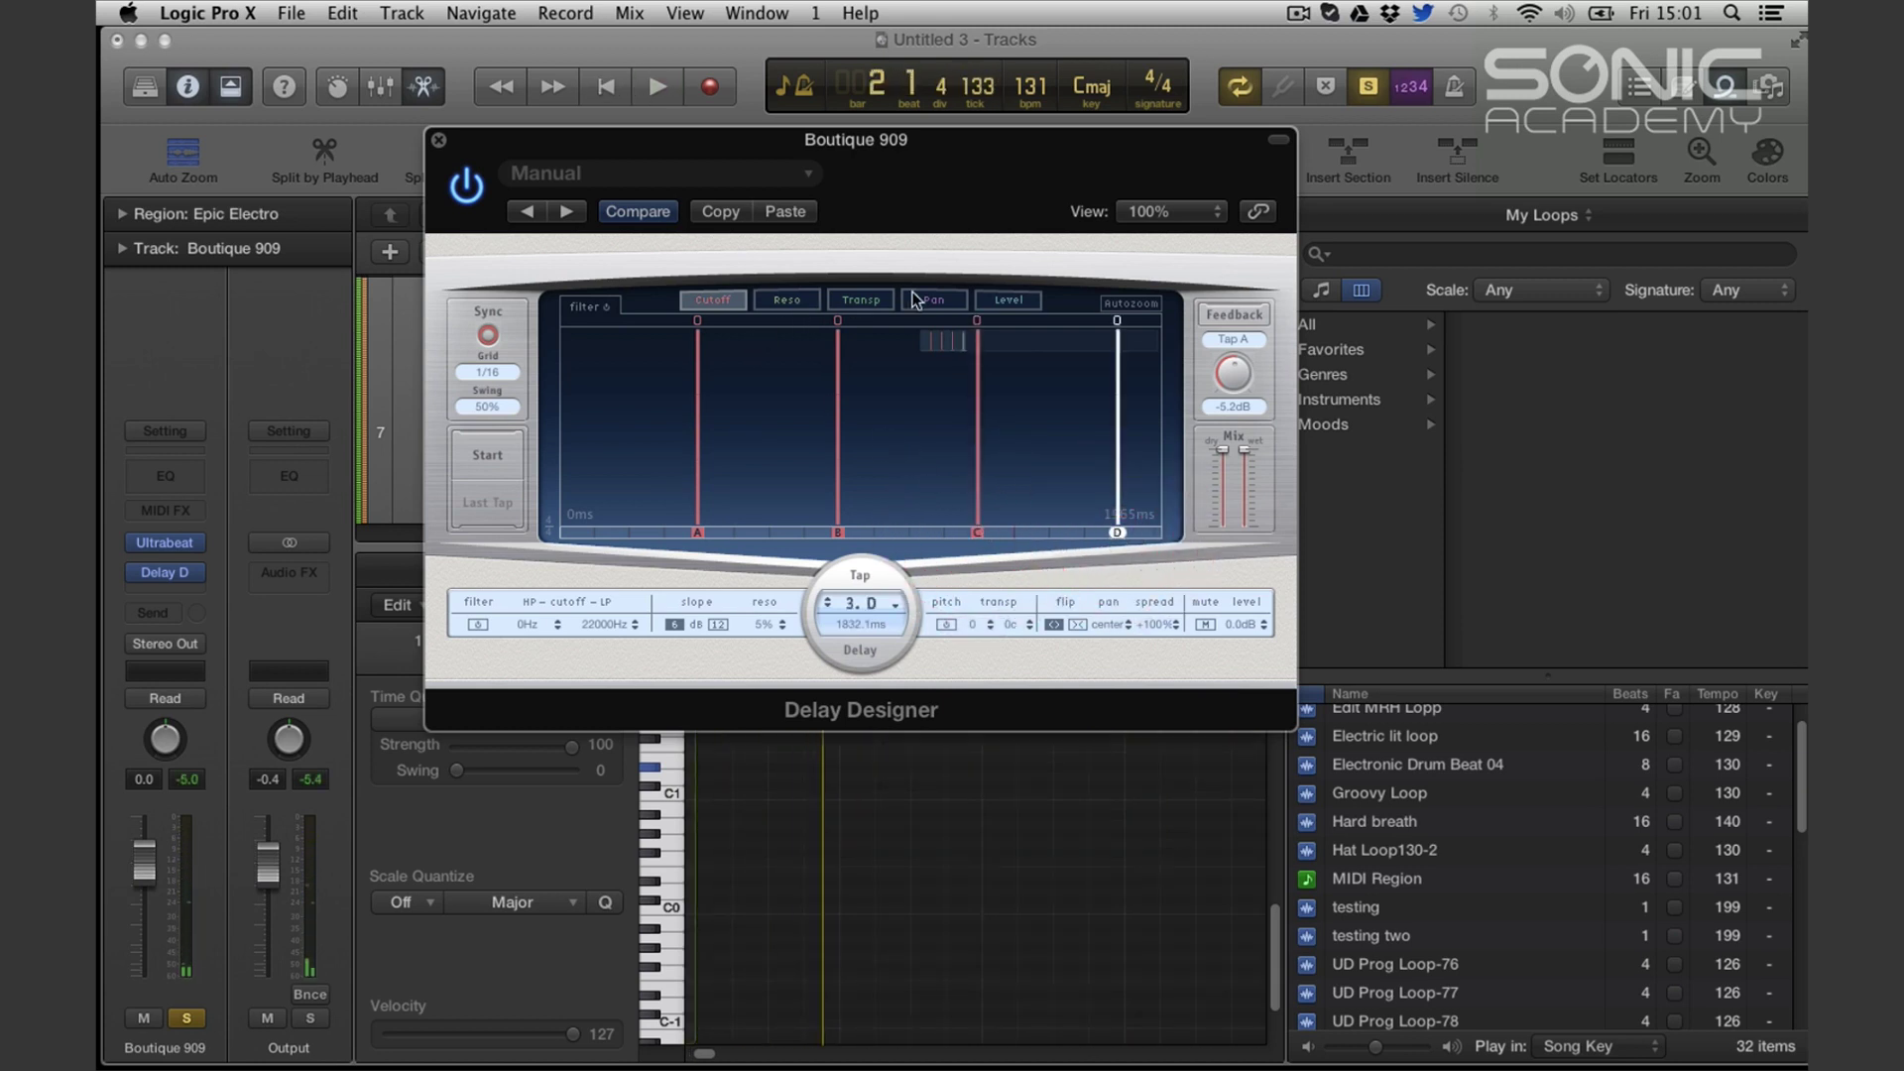
Lower the levels of taps B, C and D to -6.5, -14.5 and -27.0 dB and audition the fading repeats
click(985, 305)
drag(837, 396, 835, 430)
drag(974, 379, 977, 456)
drag(1117, 381, 1116, 483)
key(space)
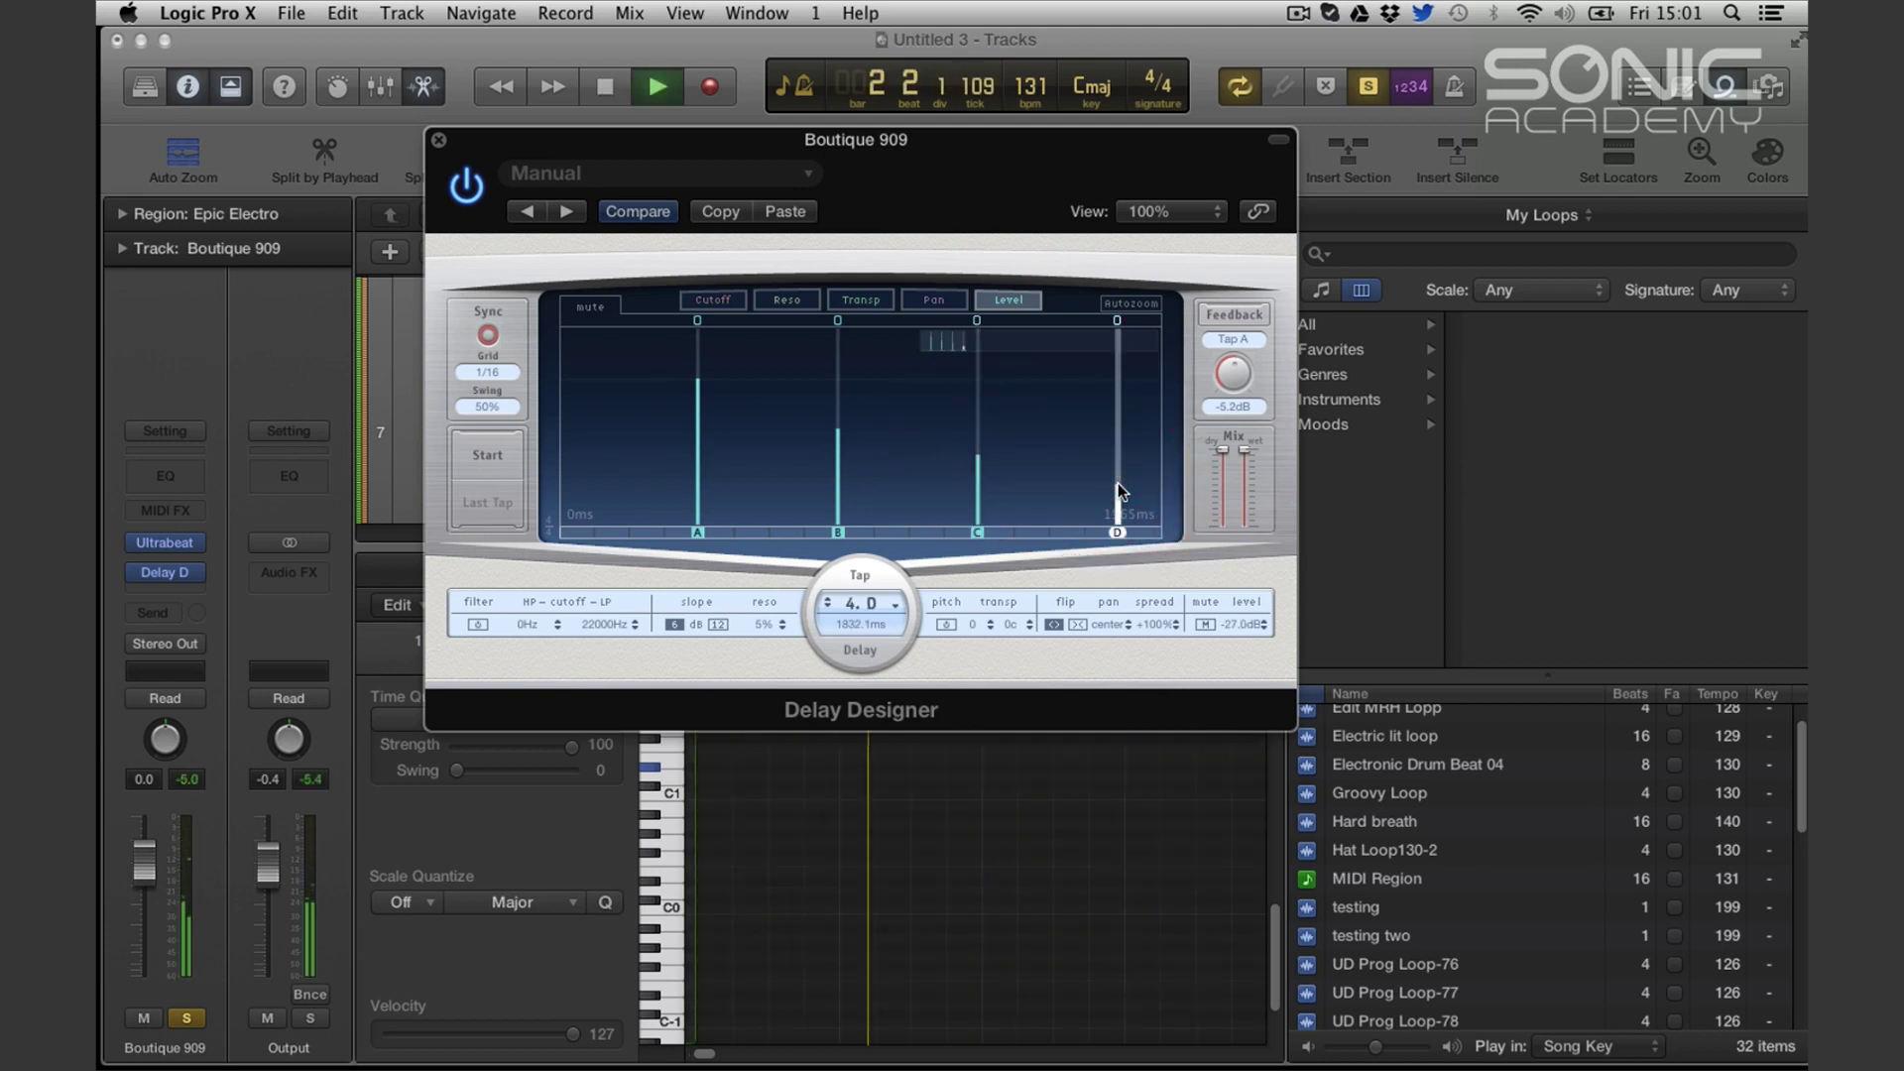
key(space)
Shorten the cycle range to the first two bars, moving the plug-in window out of the way, and audition the loop
drag(1036, 188, 1102, 592)
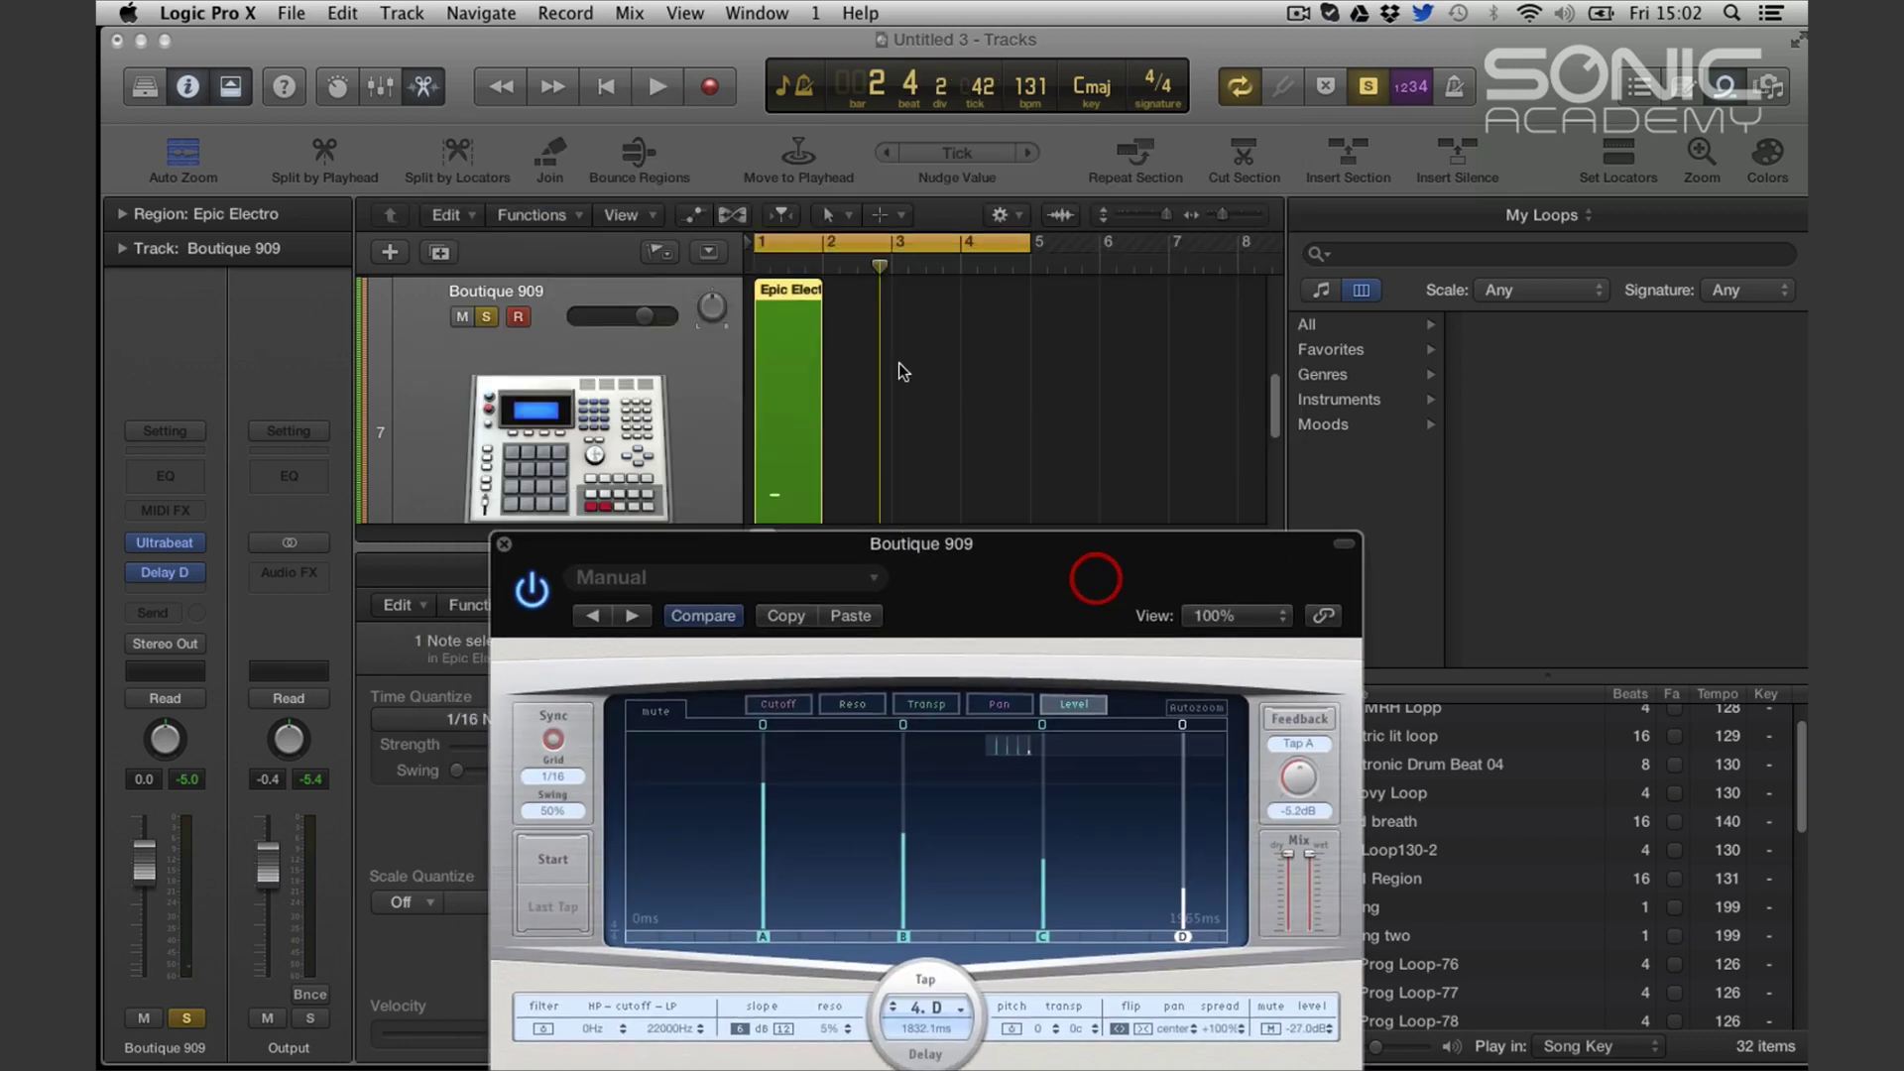
click(1032, 253)
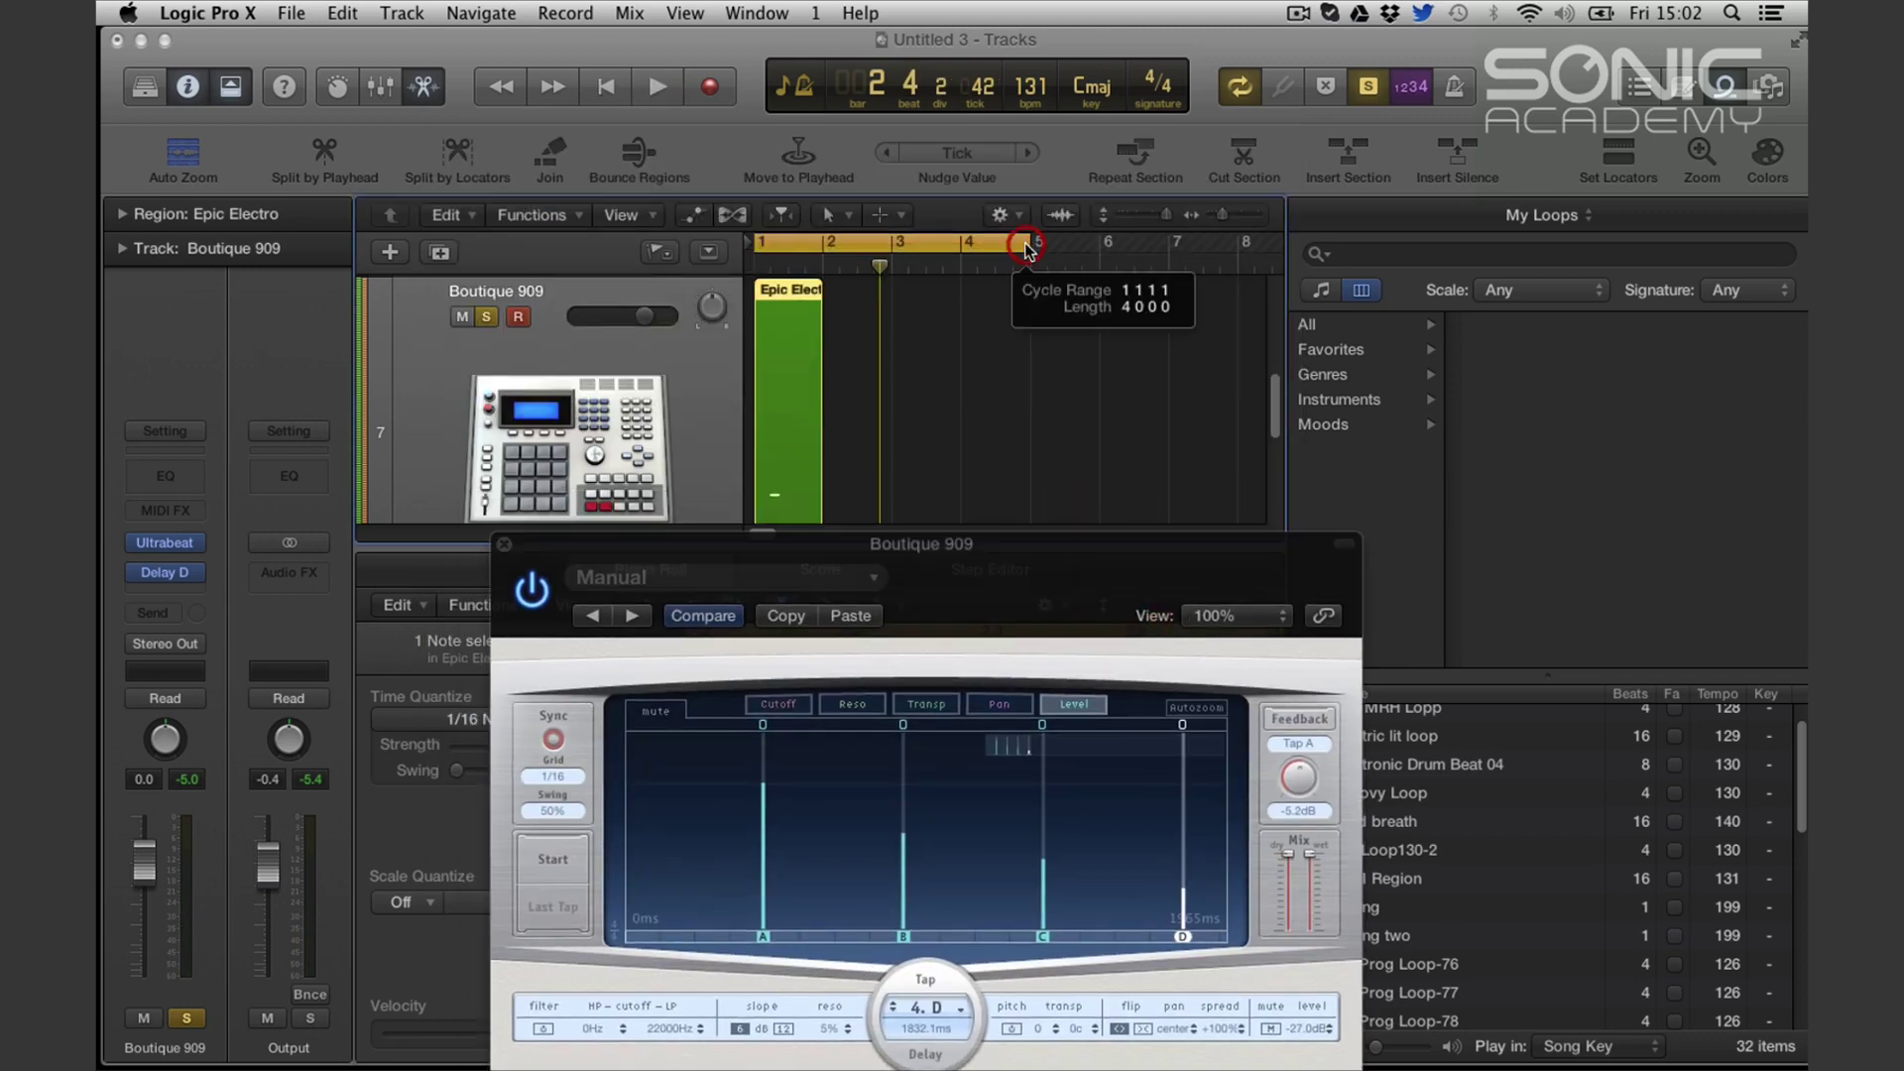
drag(1031, 253, 885, 298)
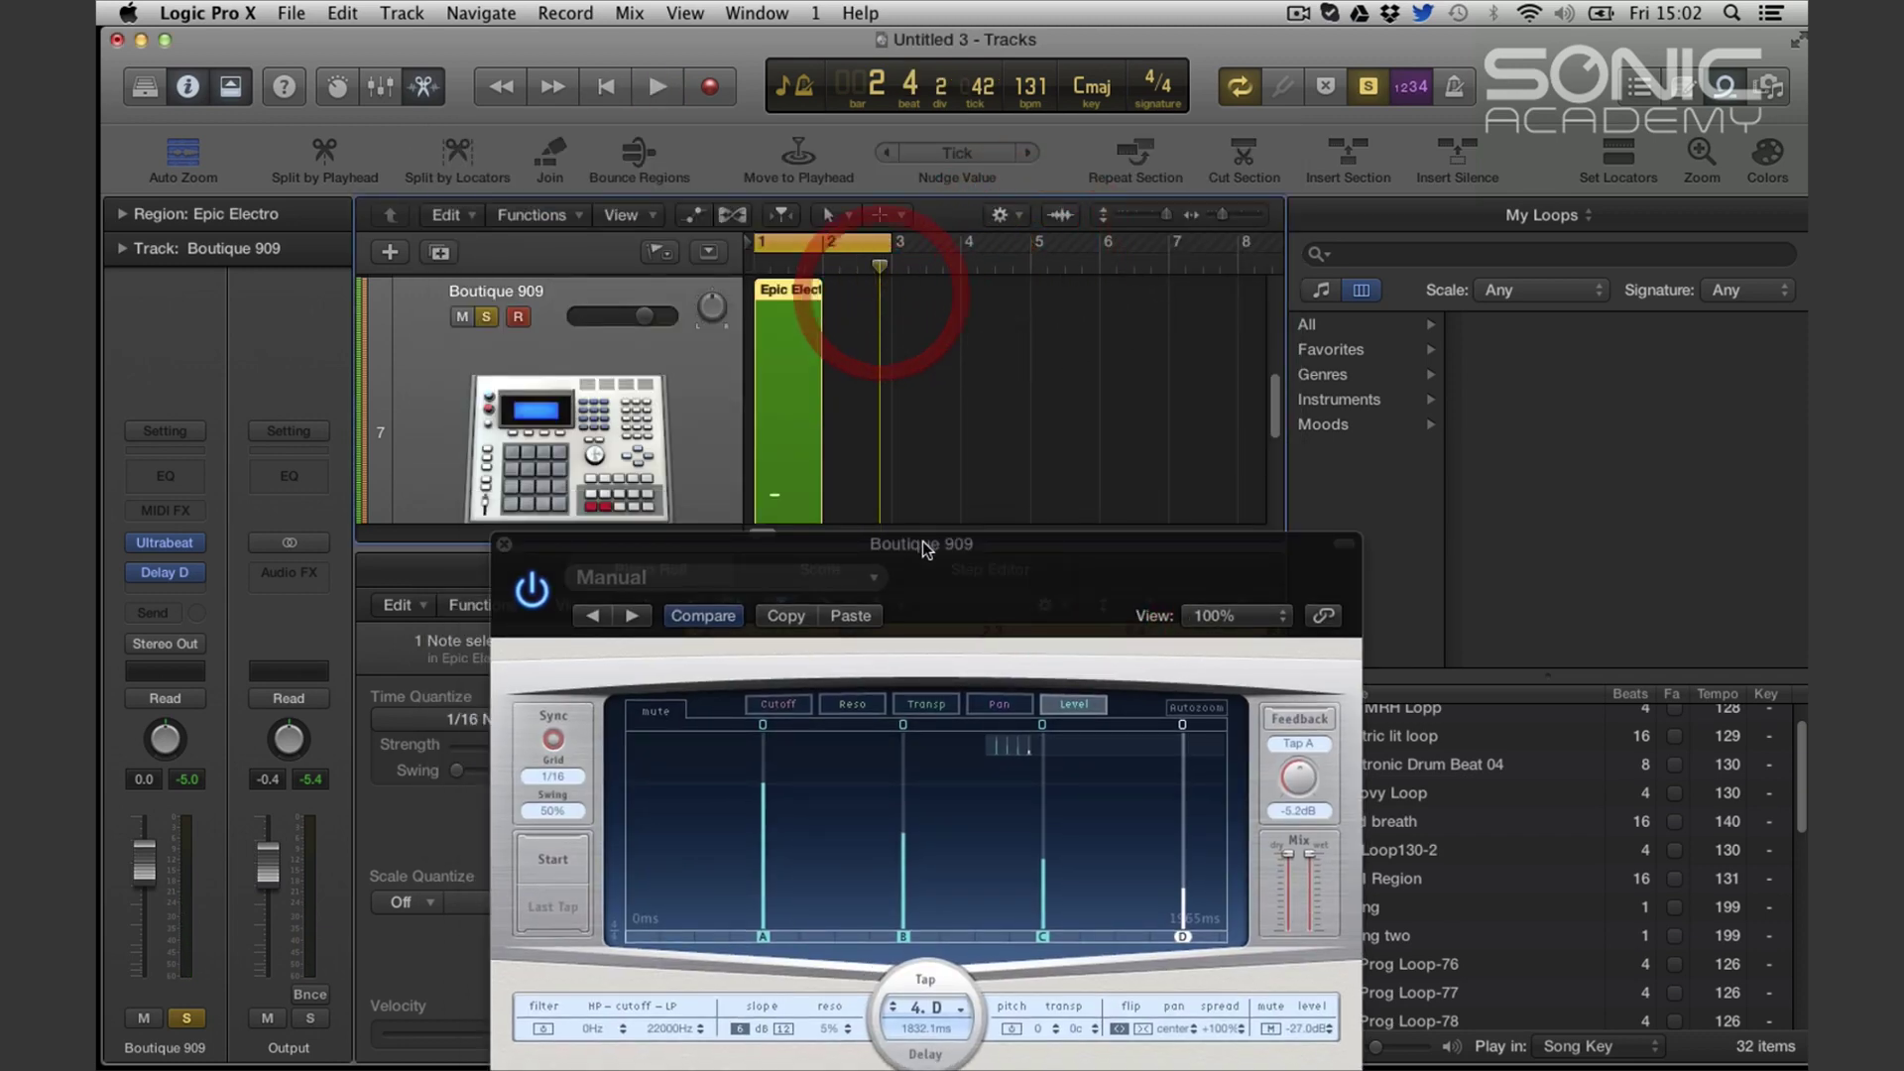
drag(925, 544, 996, 271)
key(space)
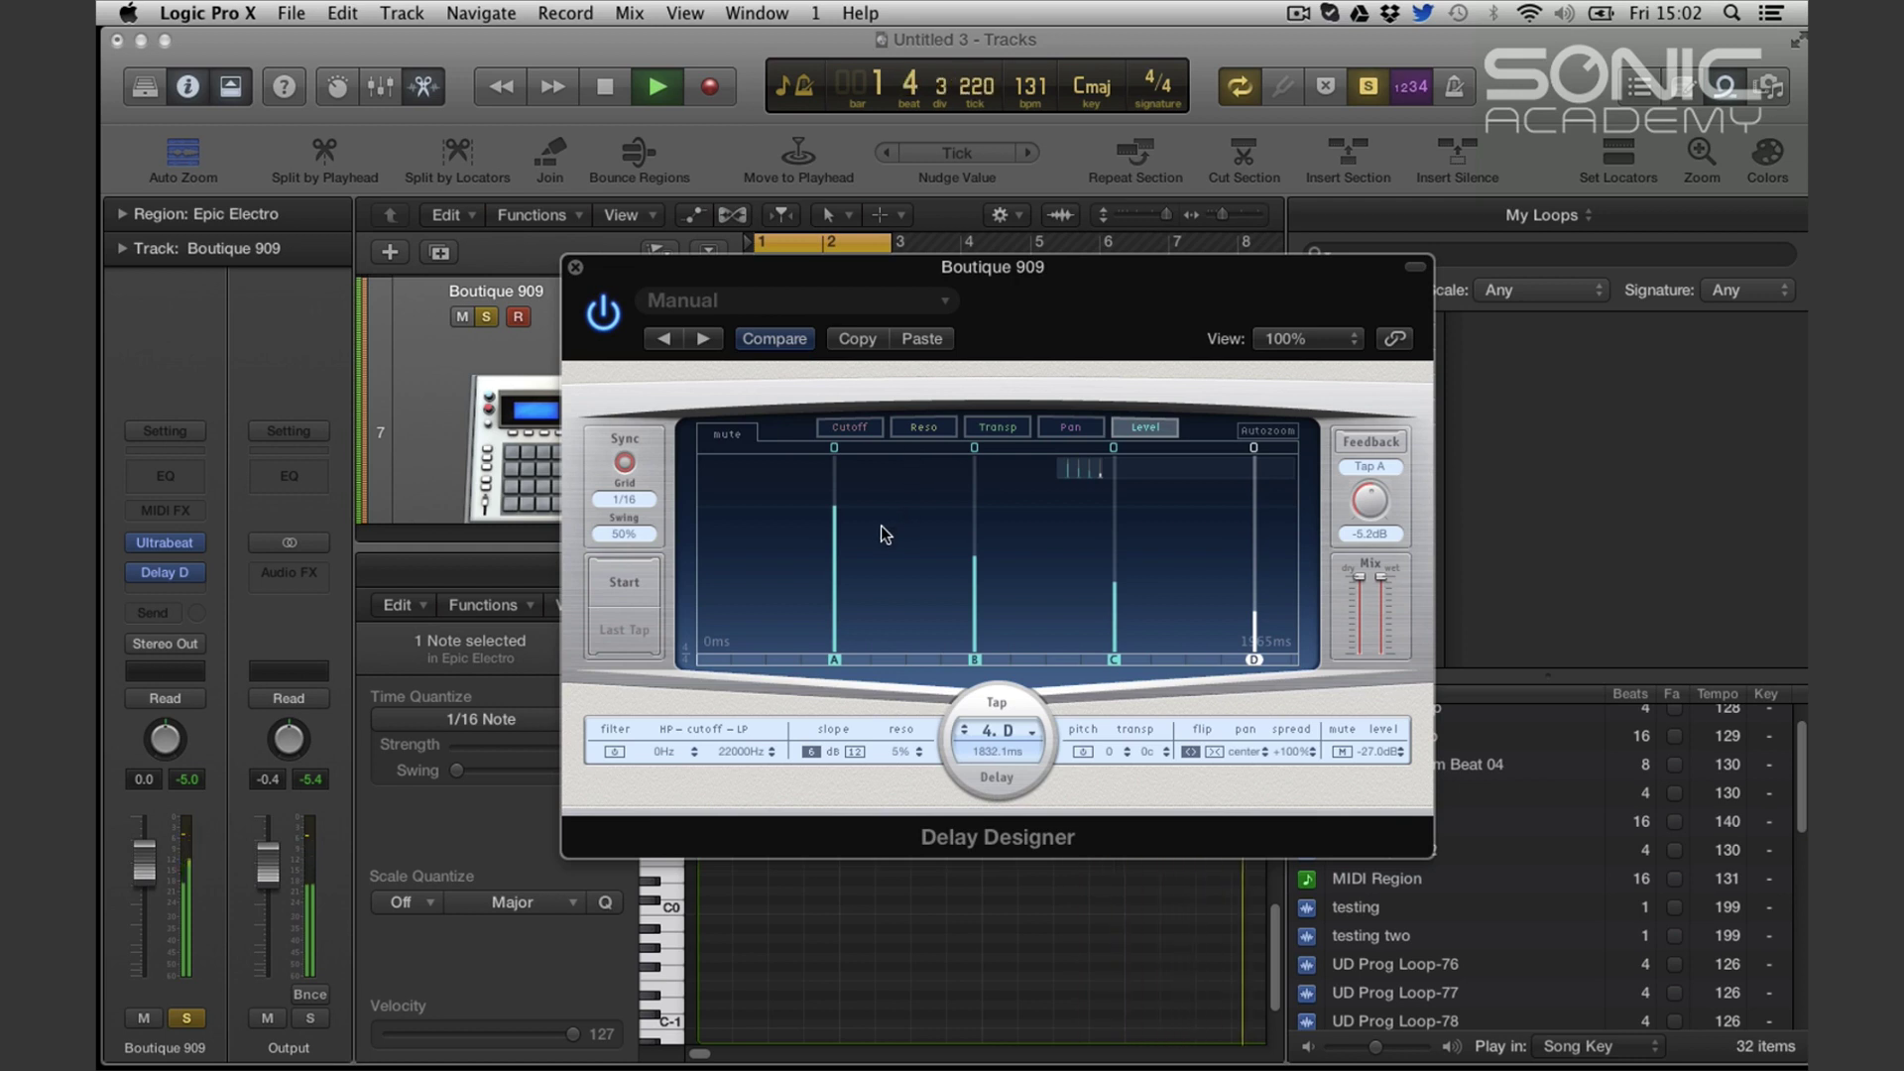
key(space)
Pan tap A to the right and tap B to -45%, narrowing both spreads, with tap B's at +38%
click(1071, 426)
drag(839, 543, 837, 613)
mouse_move(974, 557)
mouse_down()
mouse_move(975, 627)
mouse_move(976, 557)
mouse_up()
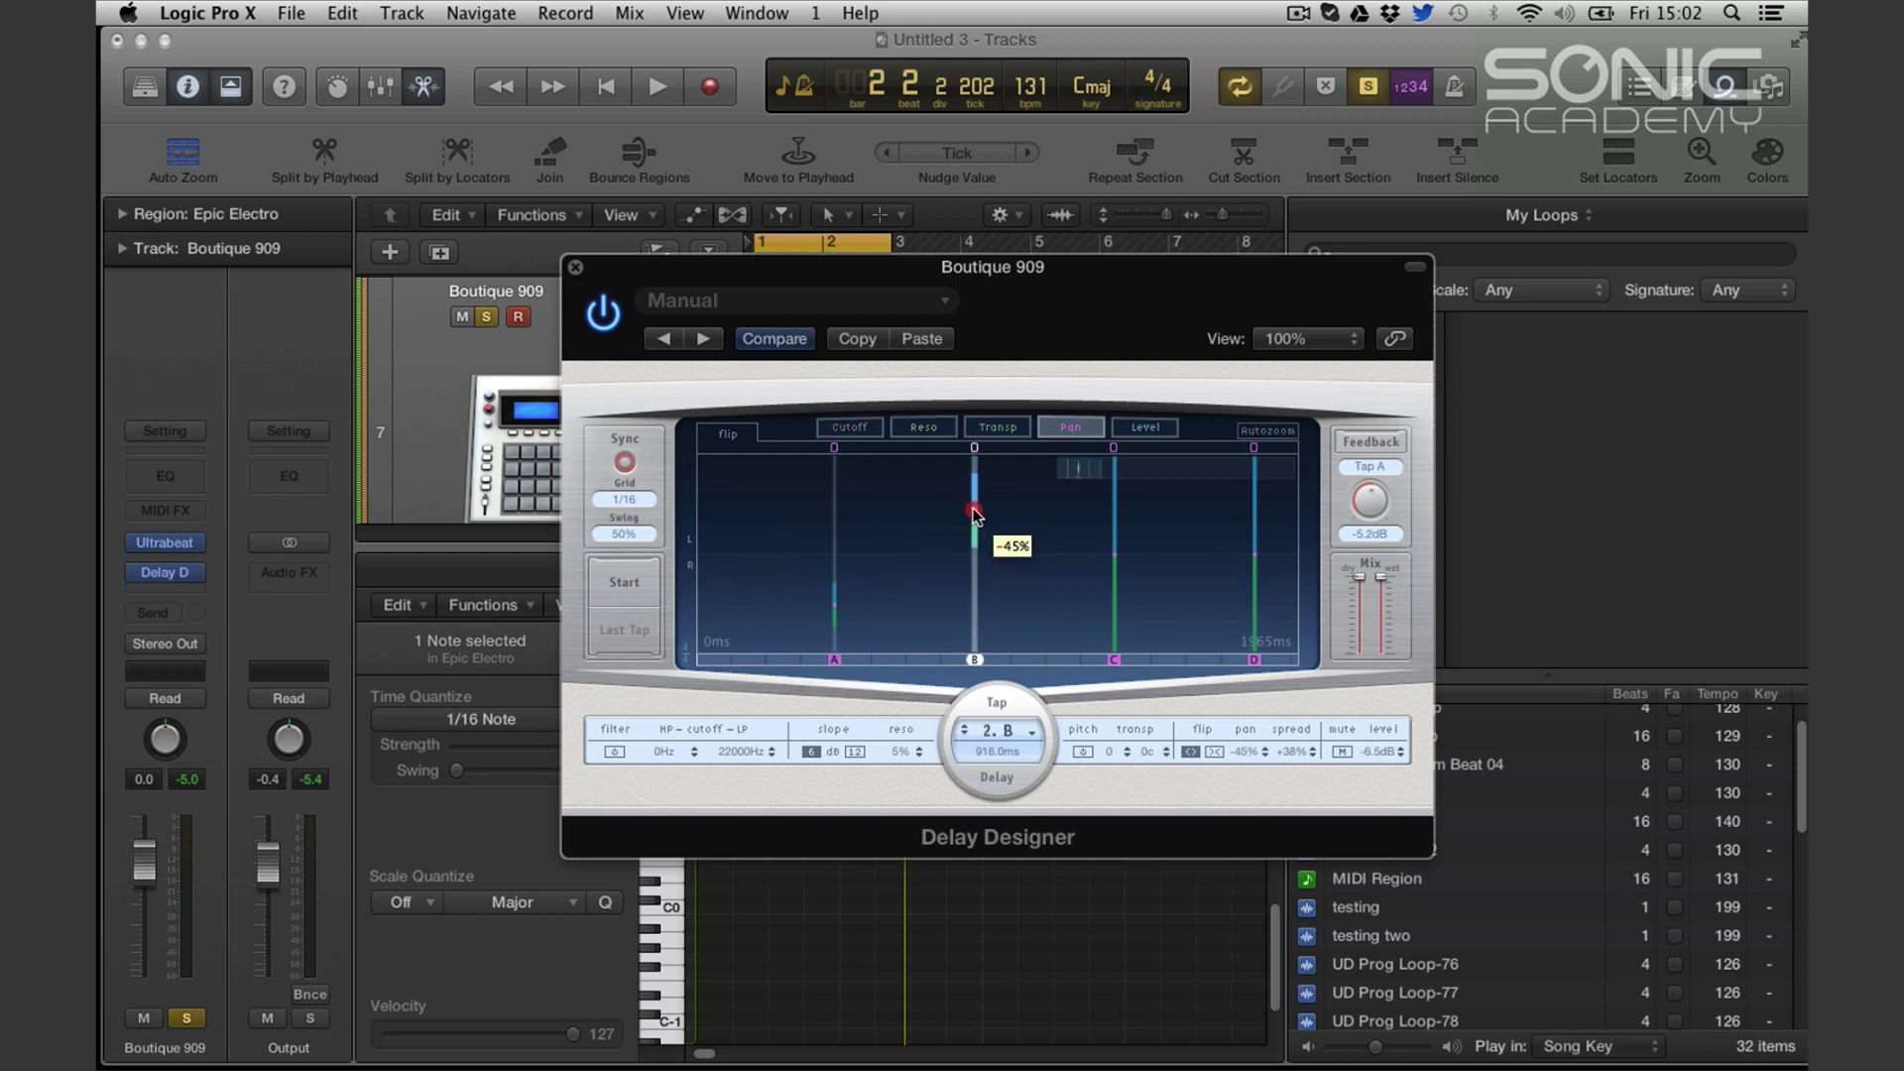
Pan tap C to +47% with +44% spread and tap D to -62% with +47% spread, and audition the panning
drag(1118, 606, 1112, 607)
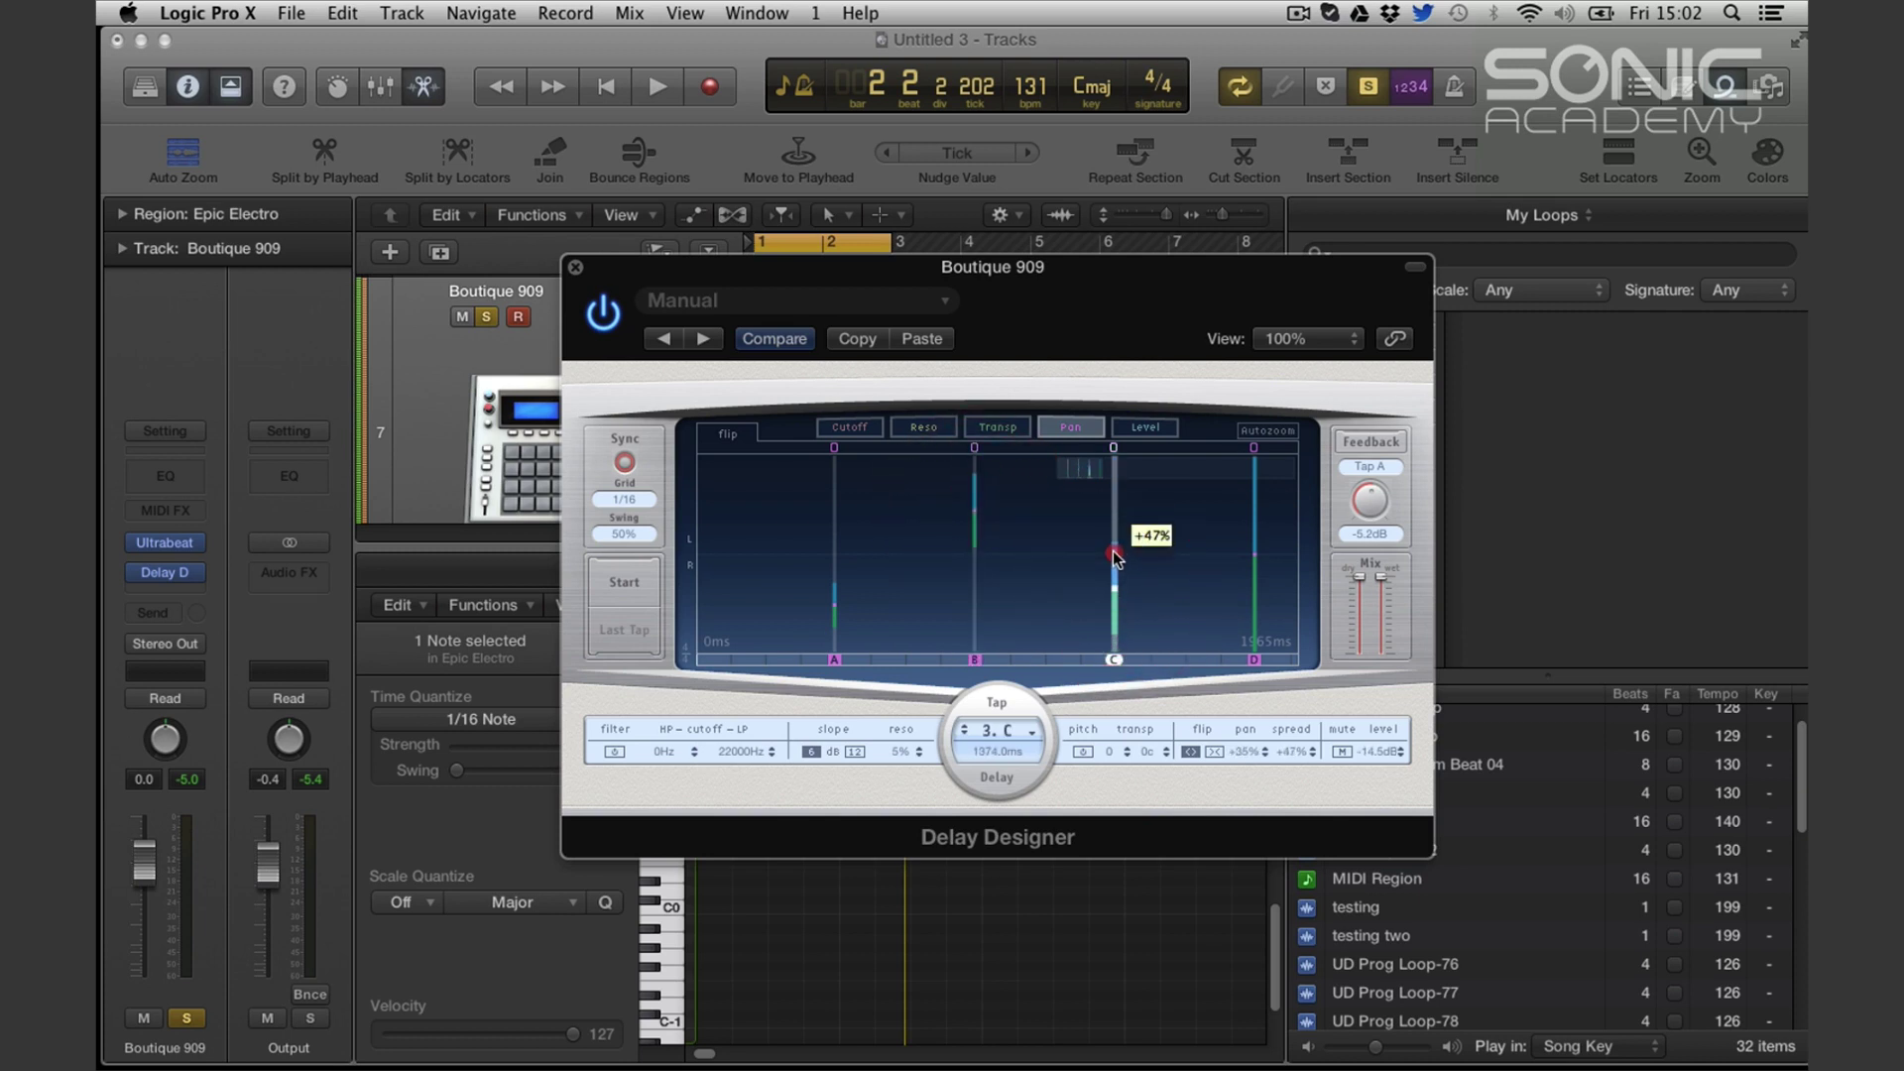
mouse_move(1115, 605)
mouse_down()
mouse_move(1113, 639)
mouse_move(1113, 623)
mouse_up()
drag(1255, 625, 1249, 509)
drag(1256, 580, 1259, 506)
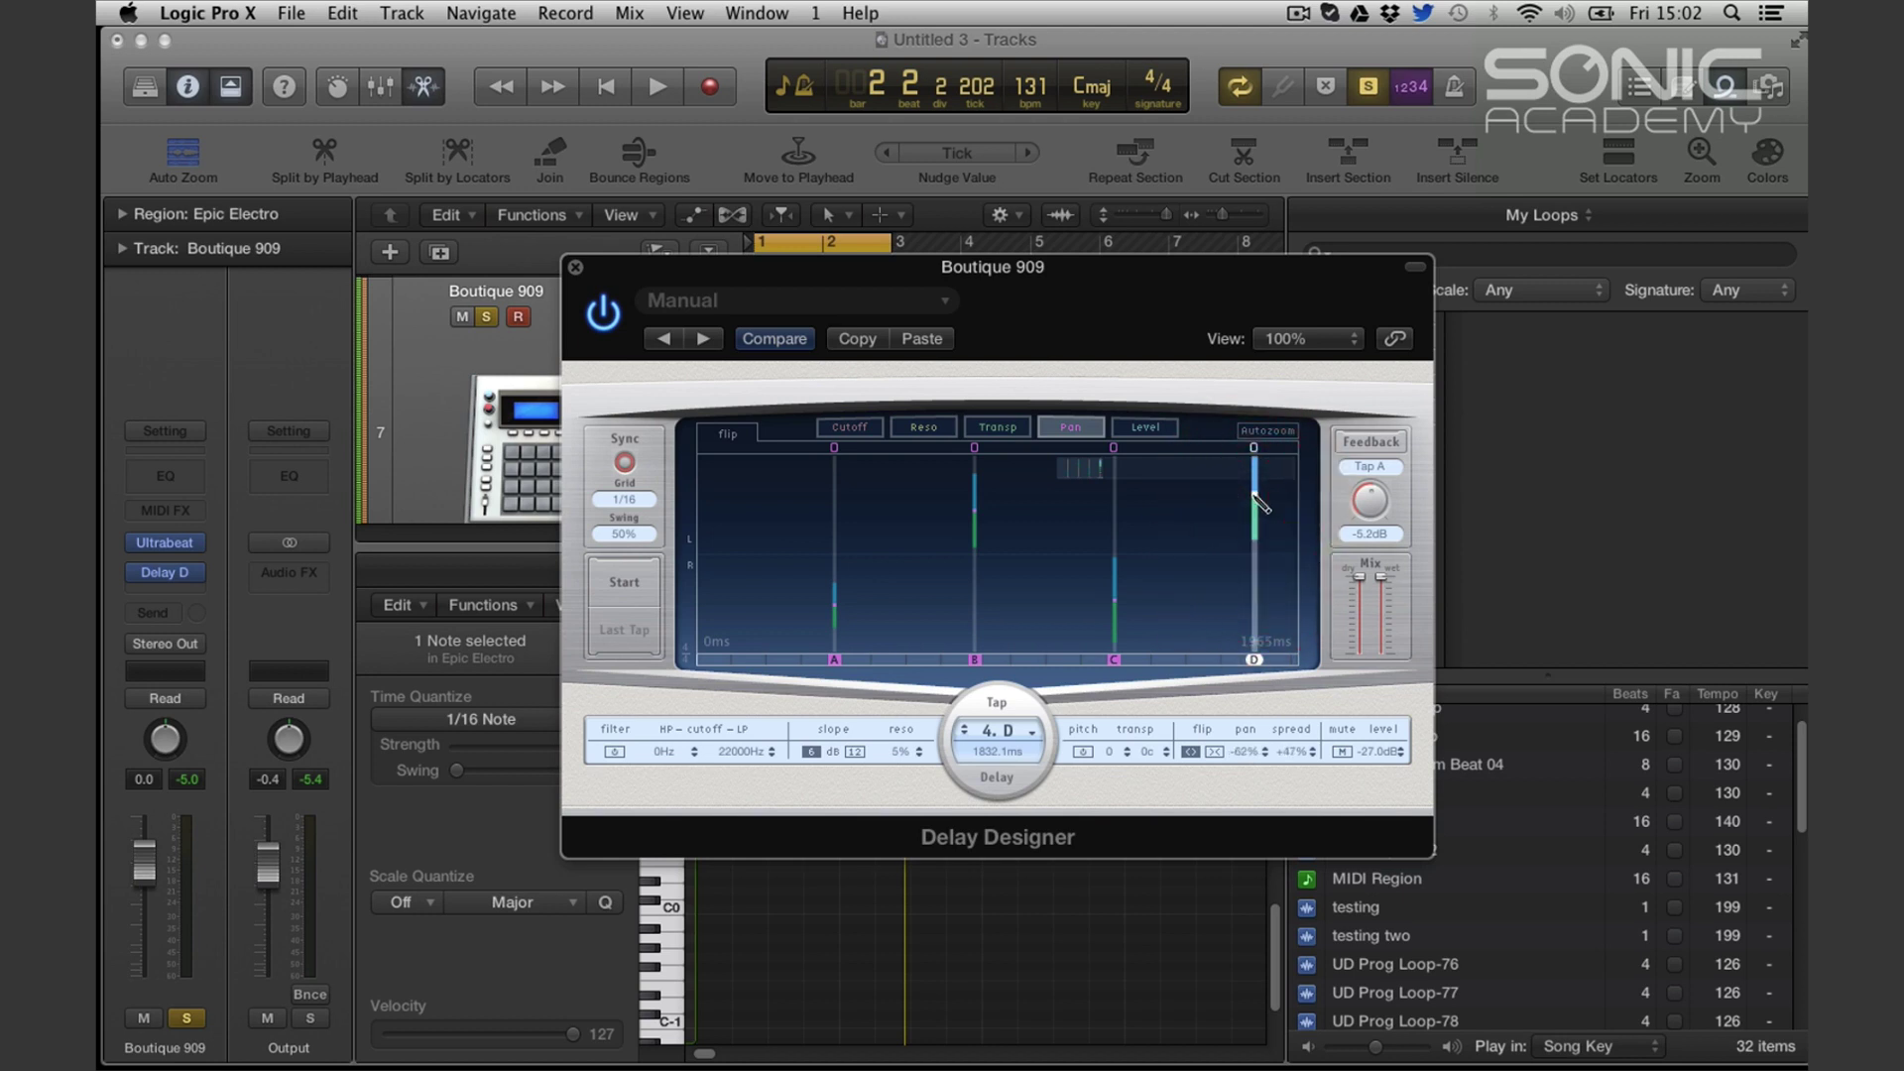
key(space)
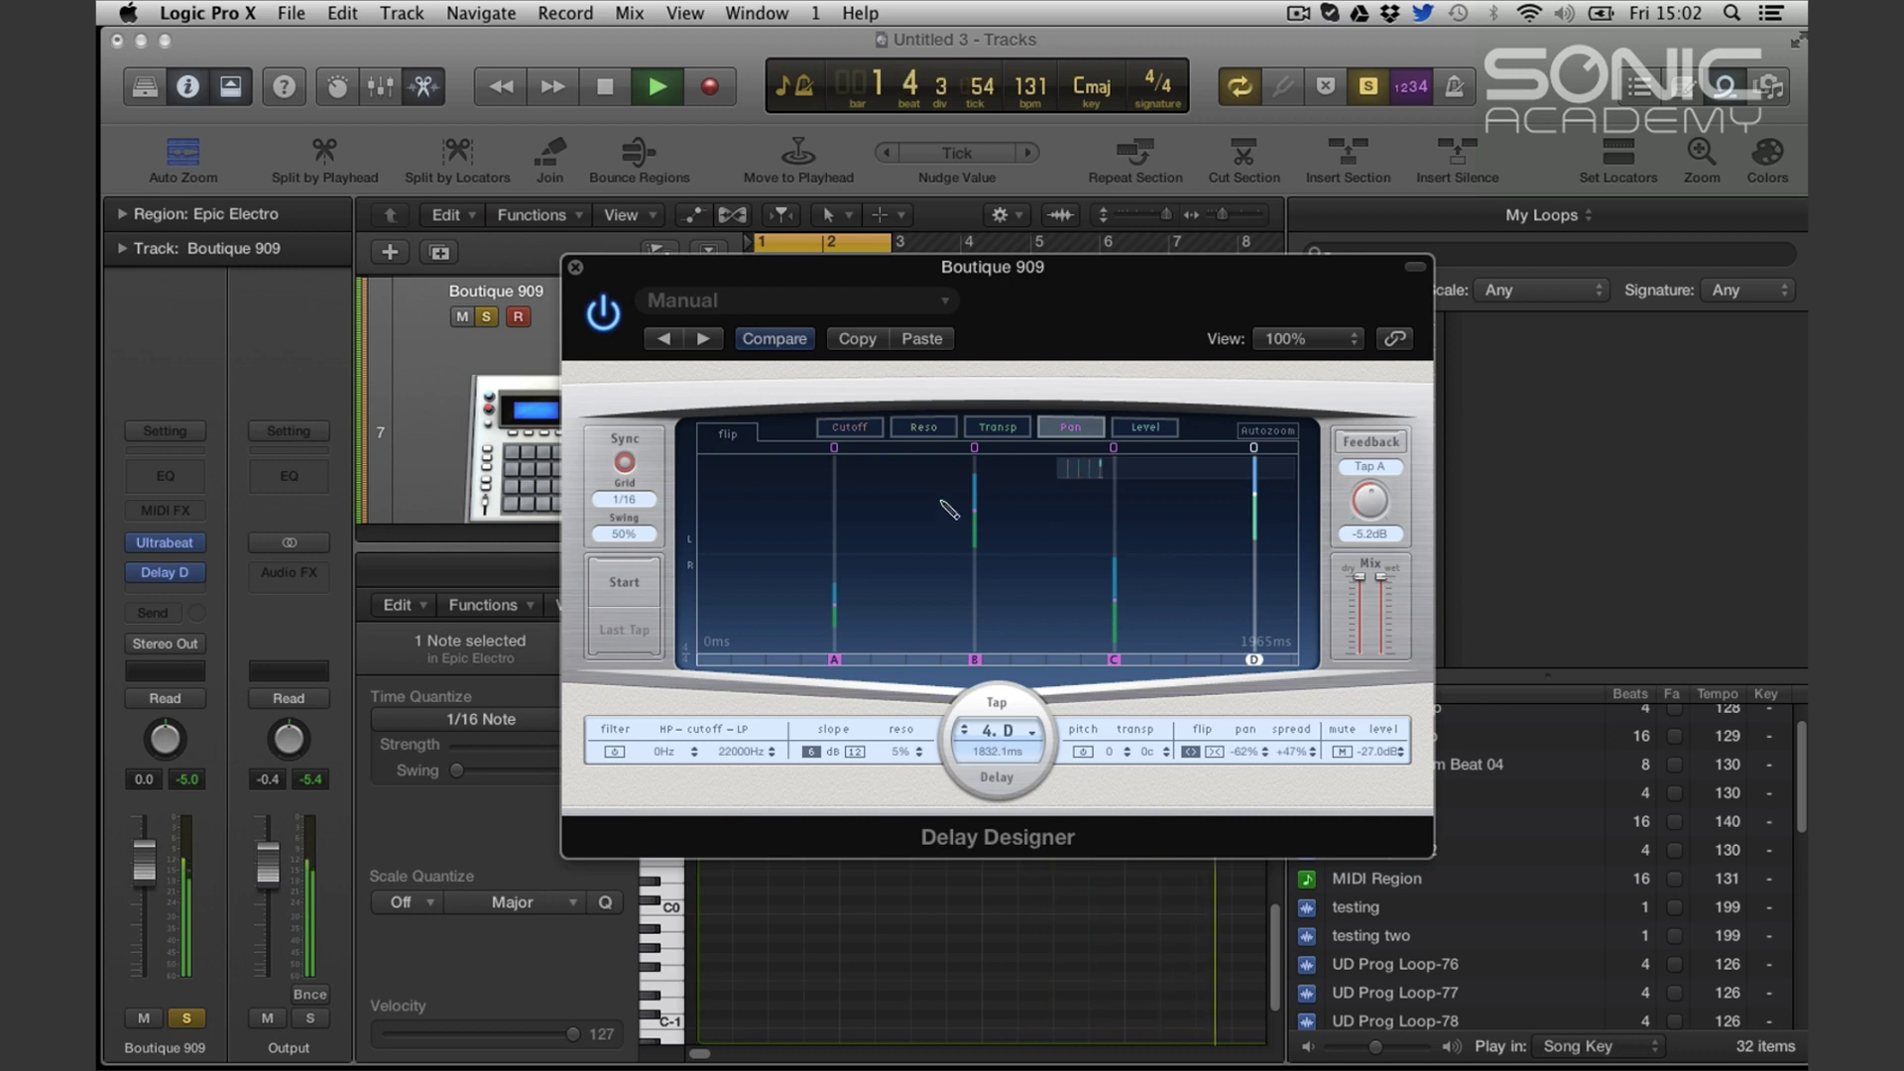
key(space)
Set the low-pass cutoffs of taps B, C and D to 6000, 1380 and 310 Hz and audition the filtering
click(851, 427)
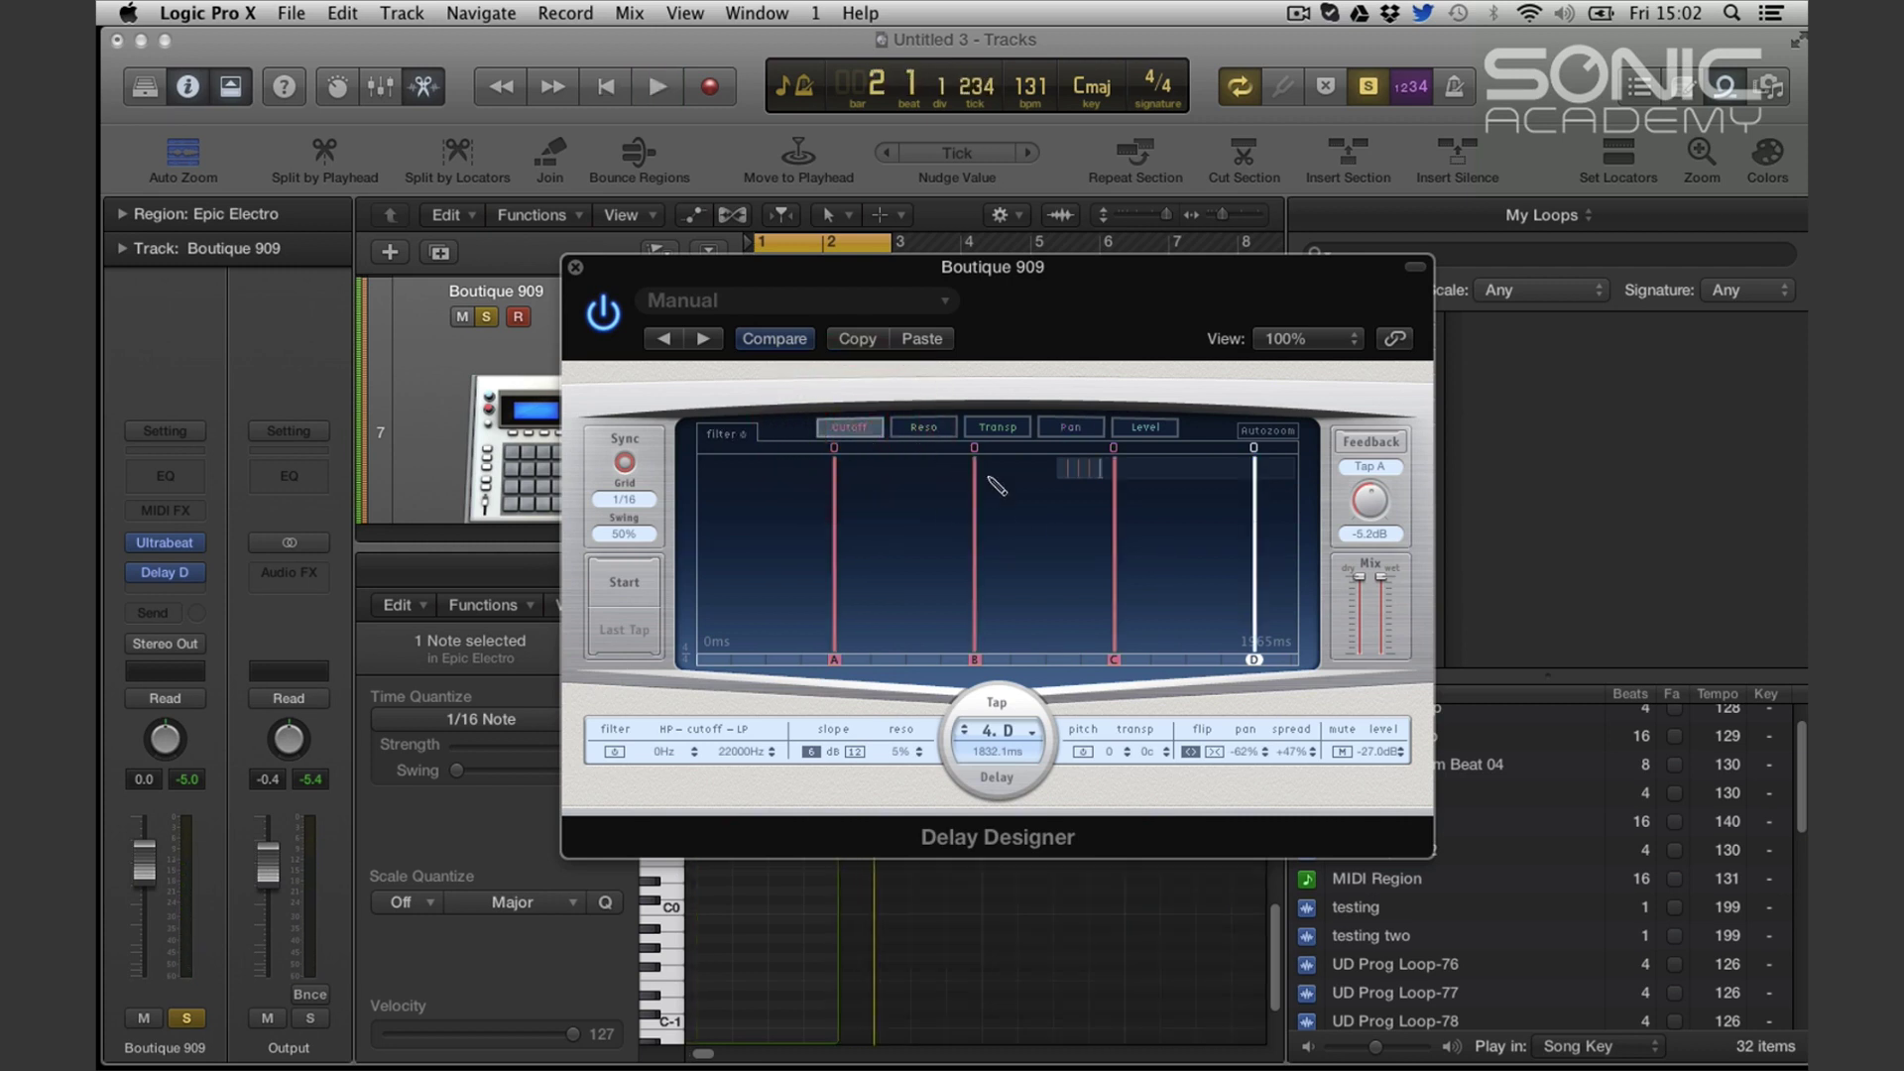
drag(980, 466, 978, 462)
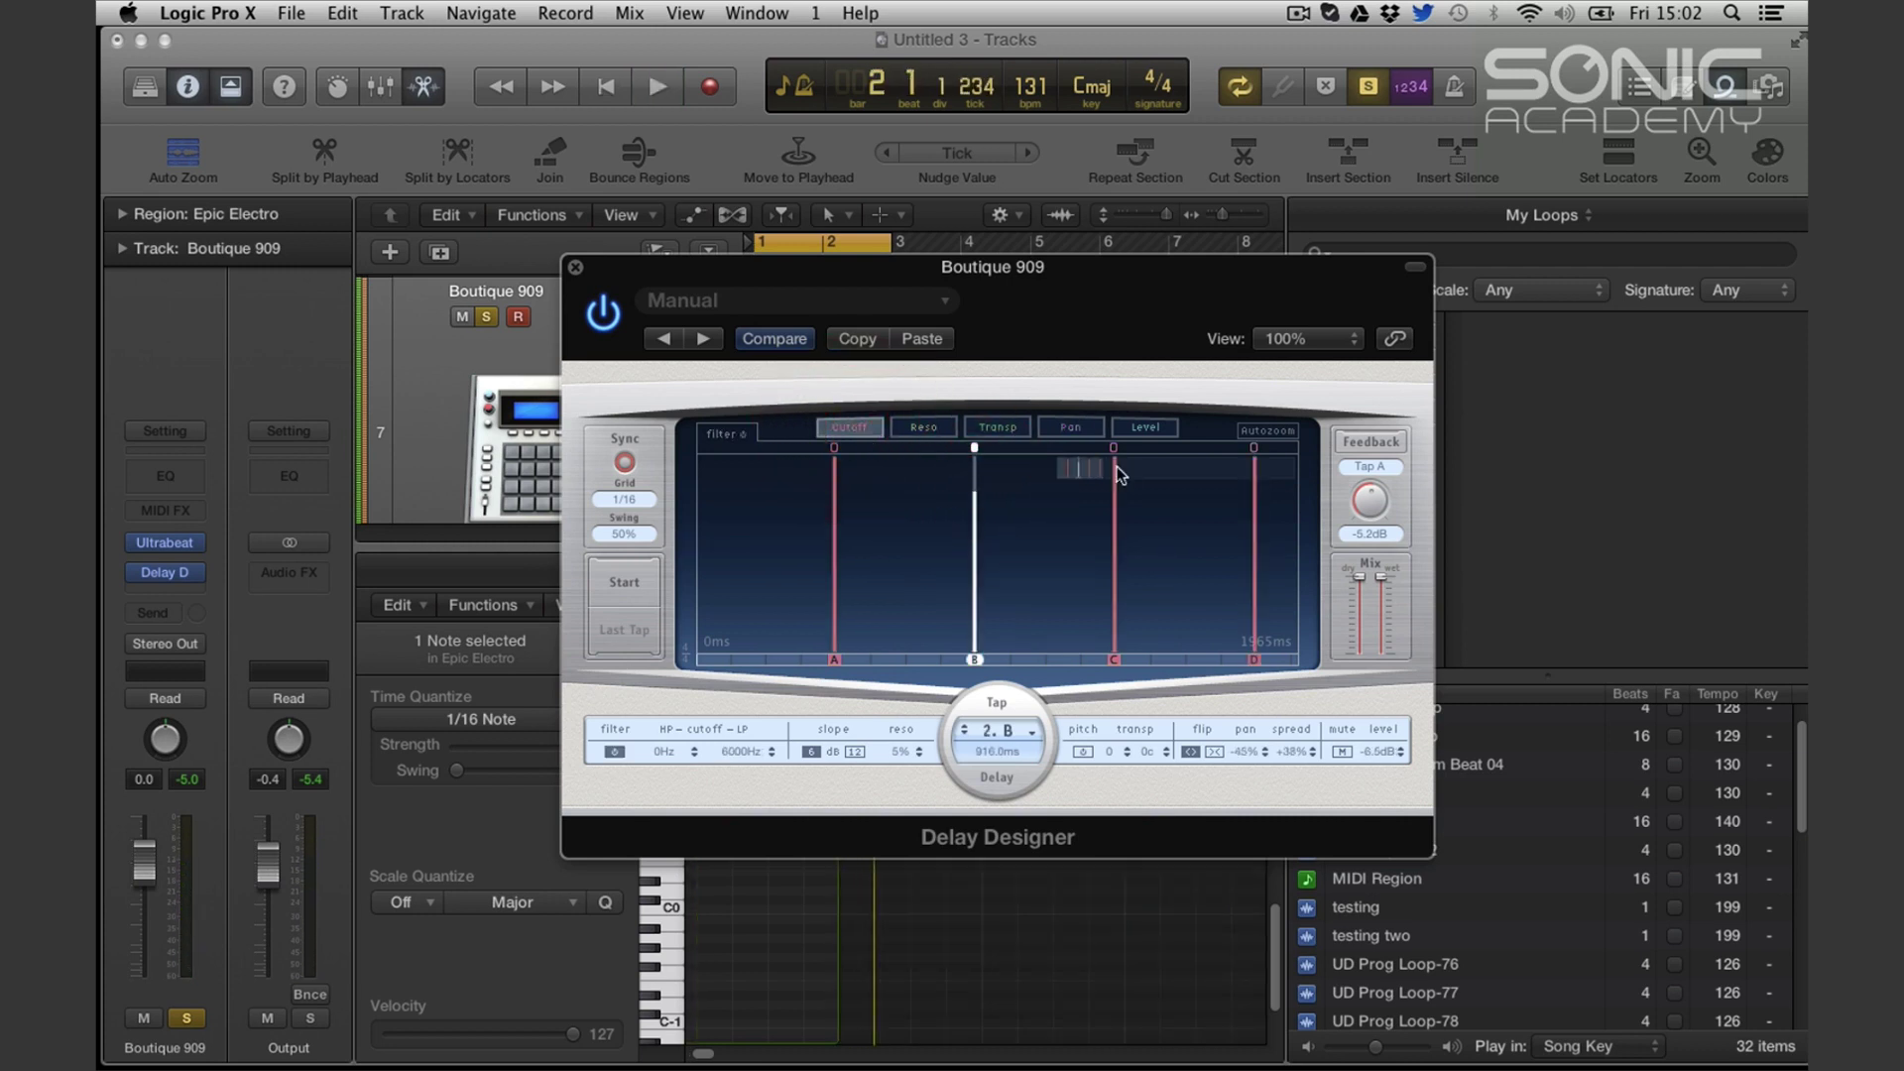
drag(1114, 468, 1115, 533)
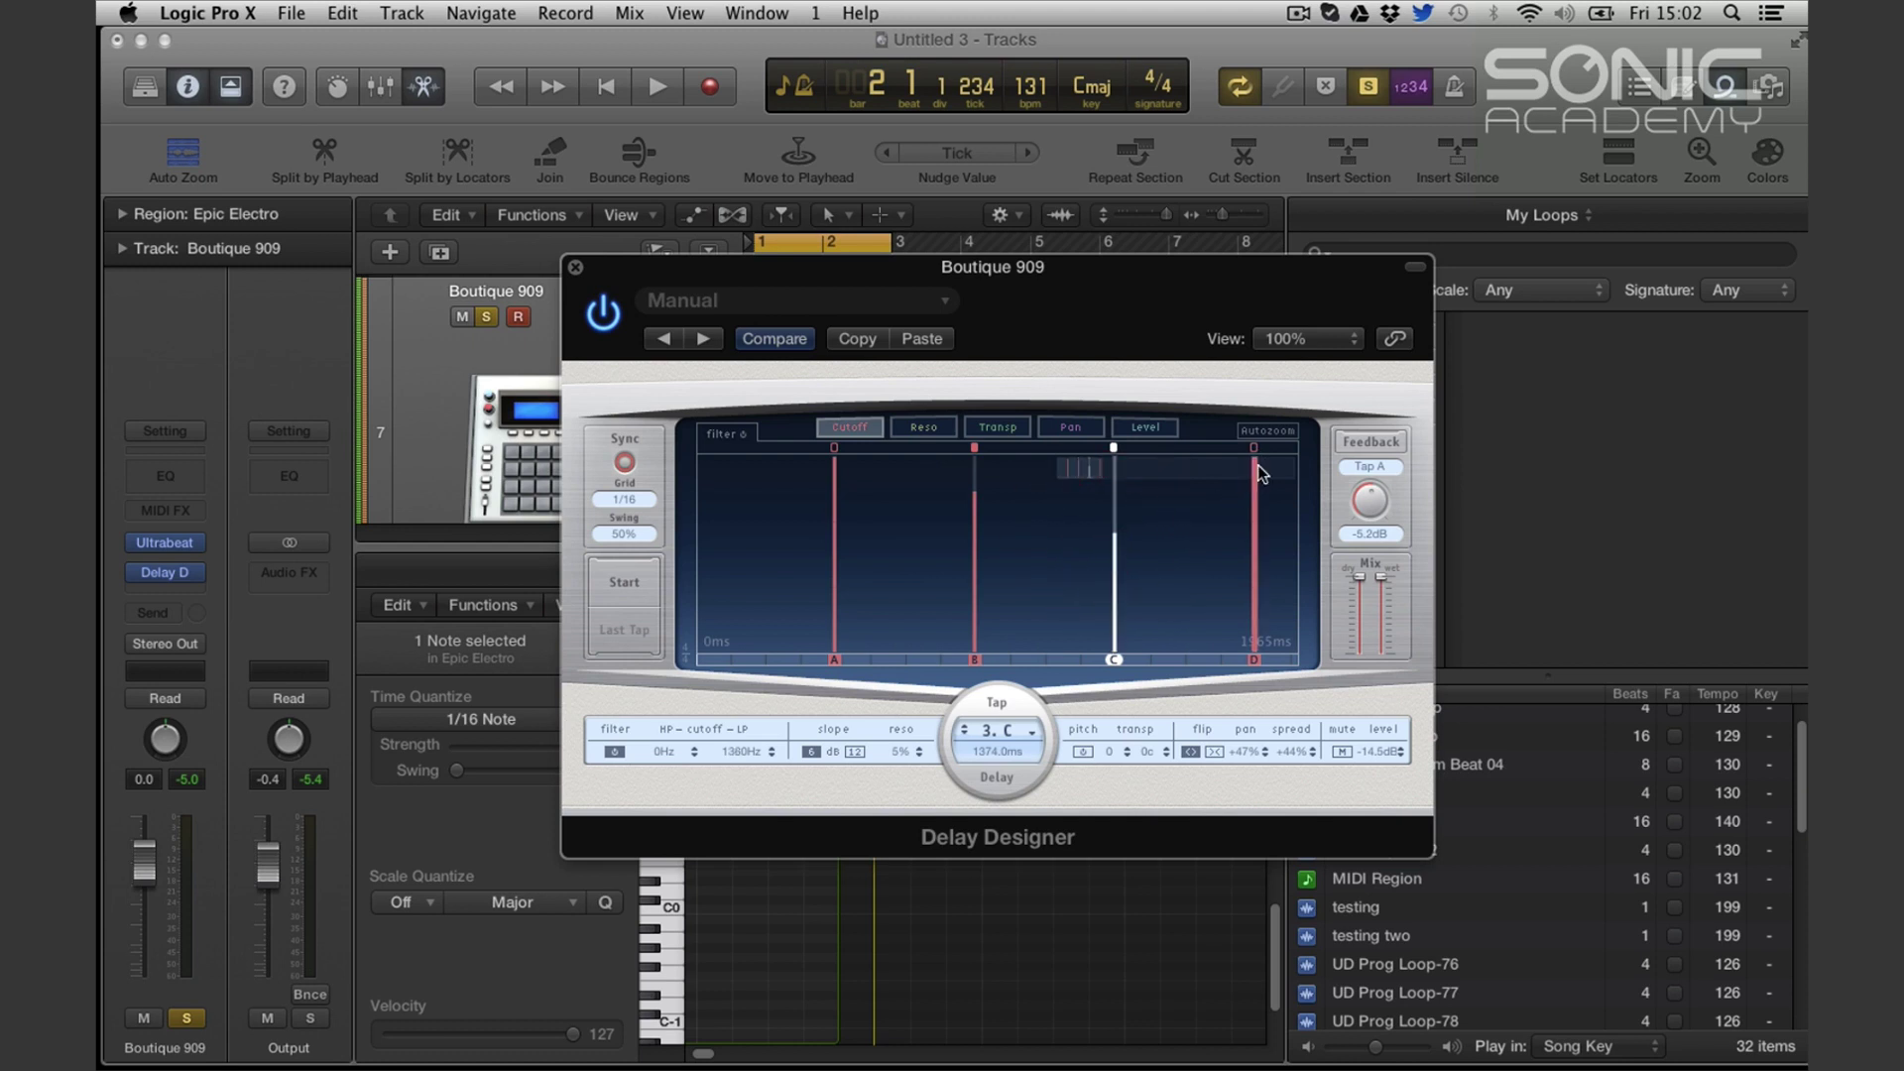
drag(1256, 472, 1253, 575)
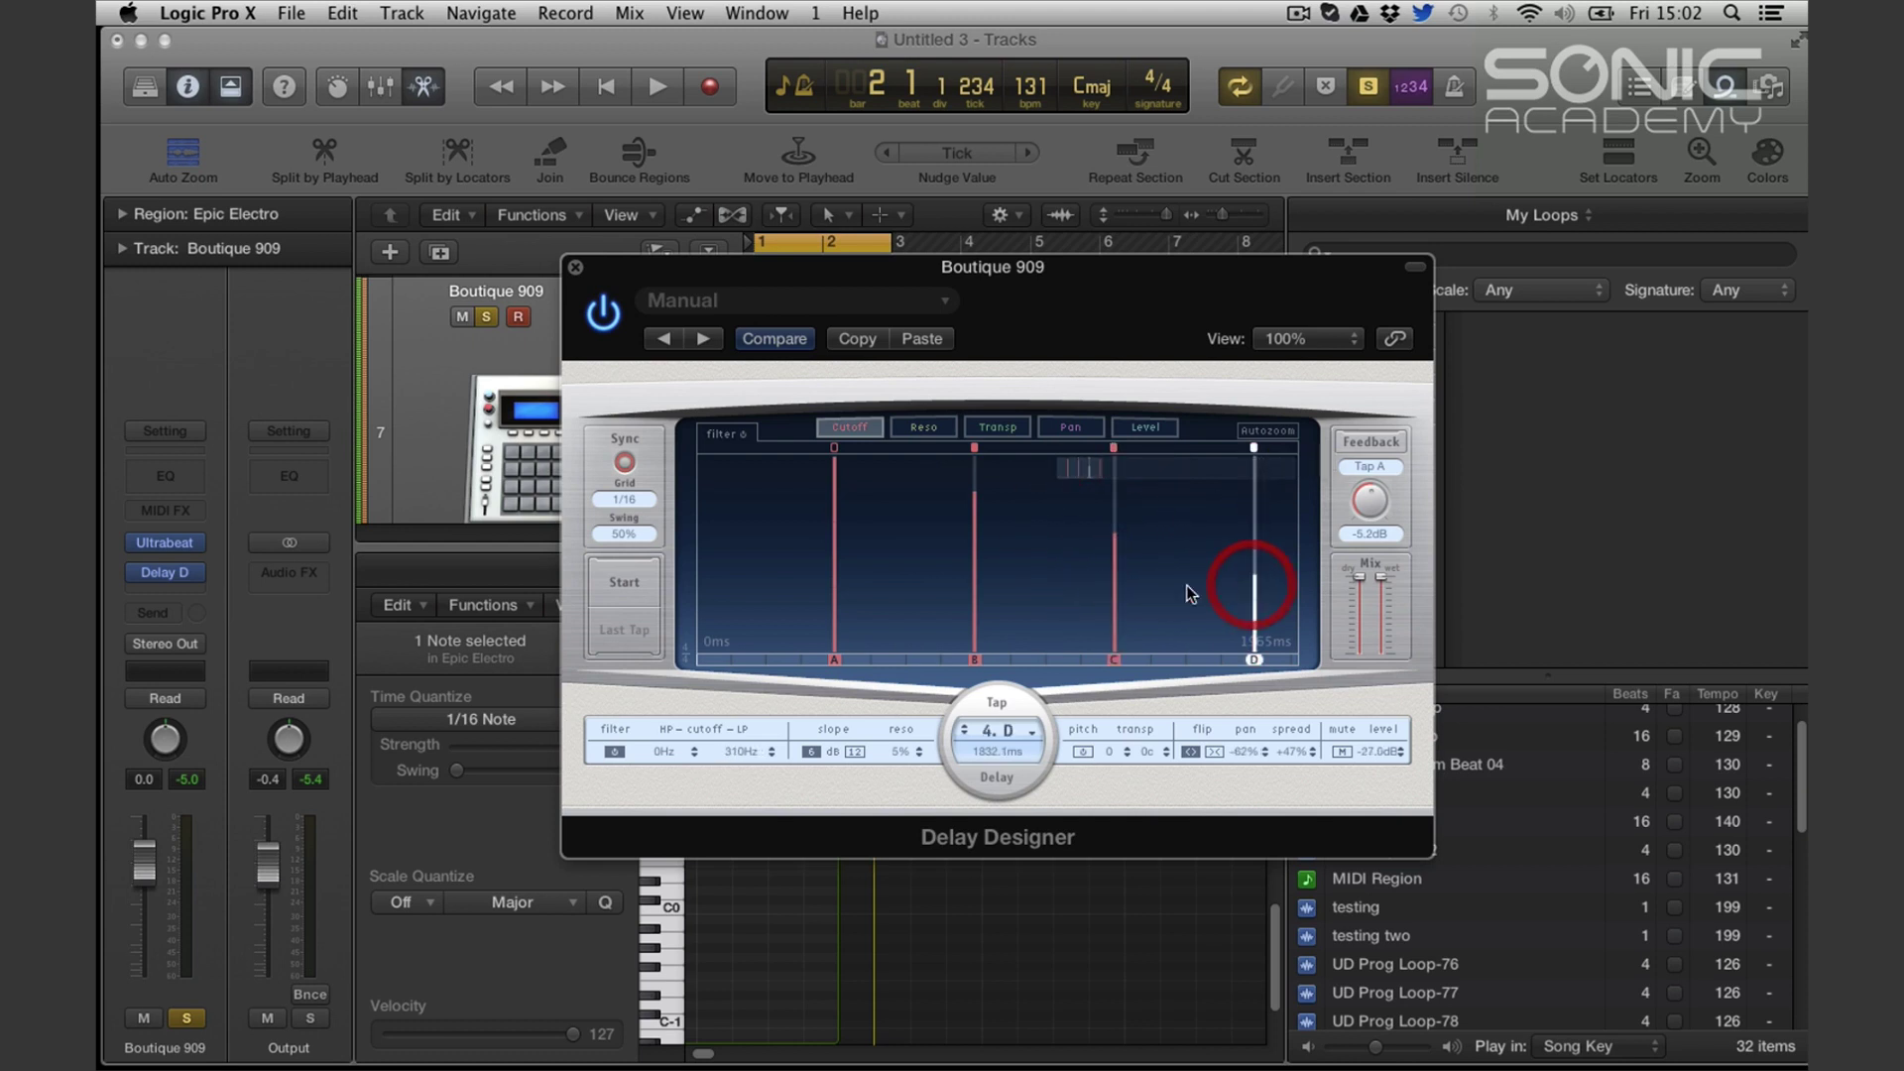
key(space)
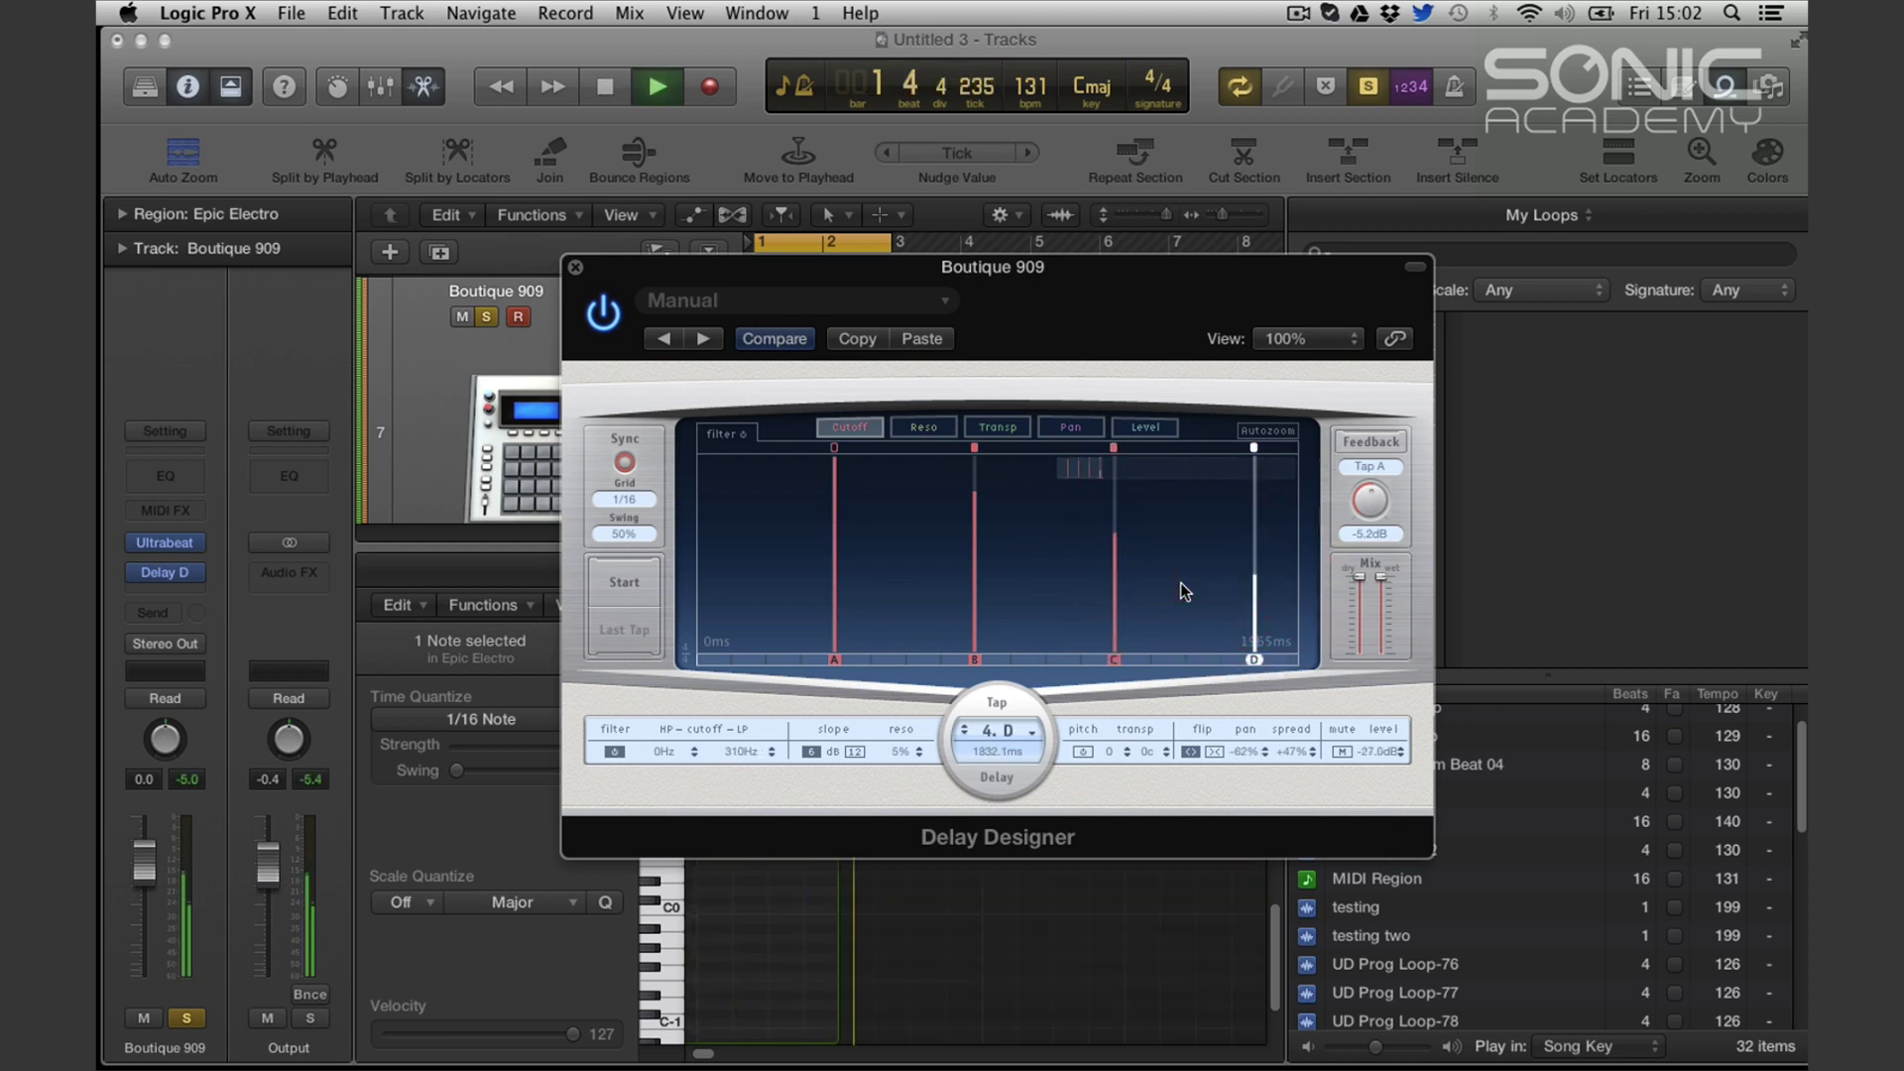
key(space)
Lower the low-pass cutoffs of taps B, C and D to 1820, 215 and 60 Hz and audition the darker repeats
drag(974, 504, 973, 535)
click(1115, 599)
mouse_move(1114, 599)
mouse_down()
mouse_move(1111, 544)
mouse_move(1115, 593)
mouse_up()
drag(1253, 573, 1253, 627)
key(space)
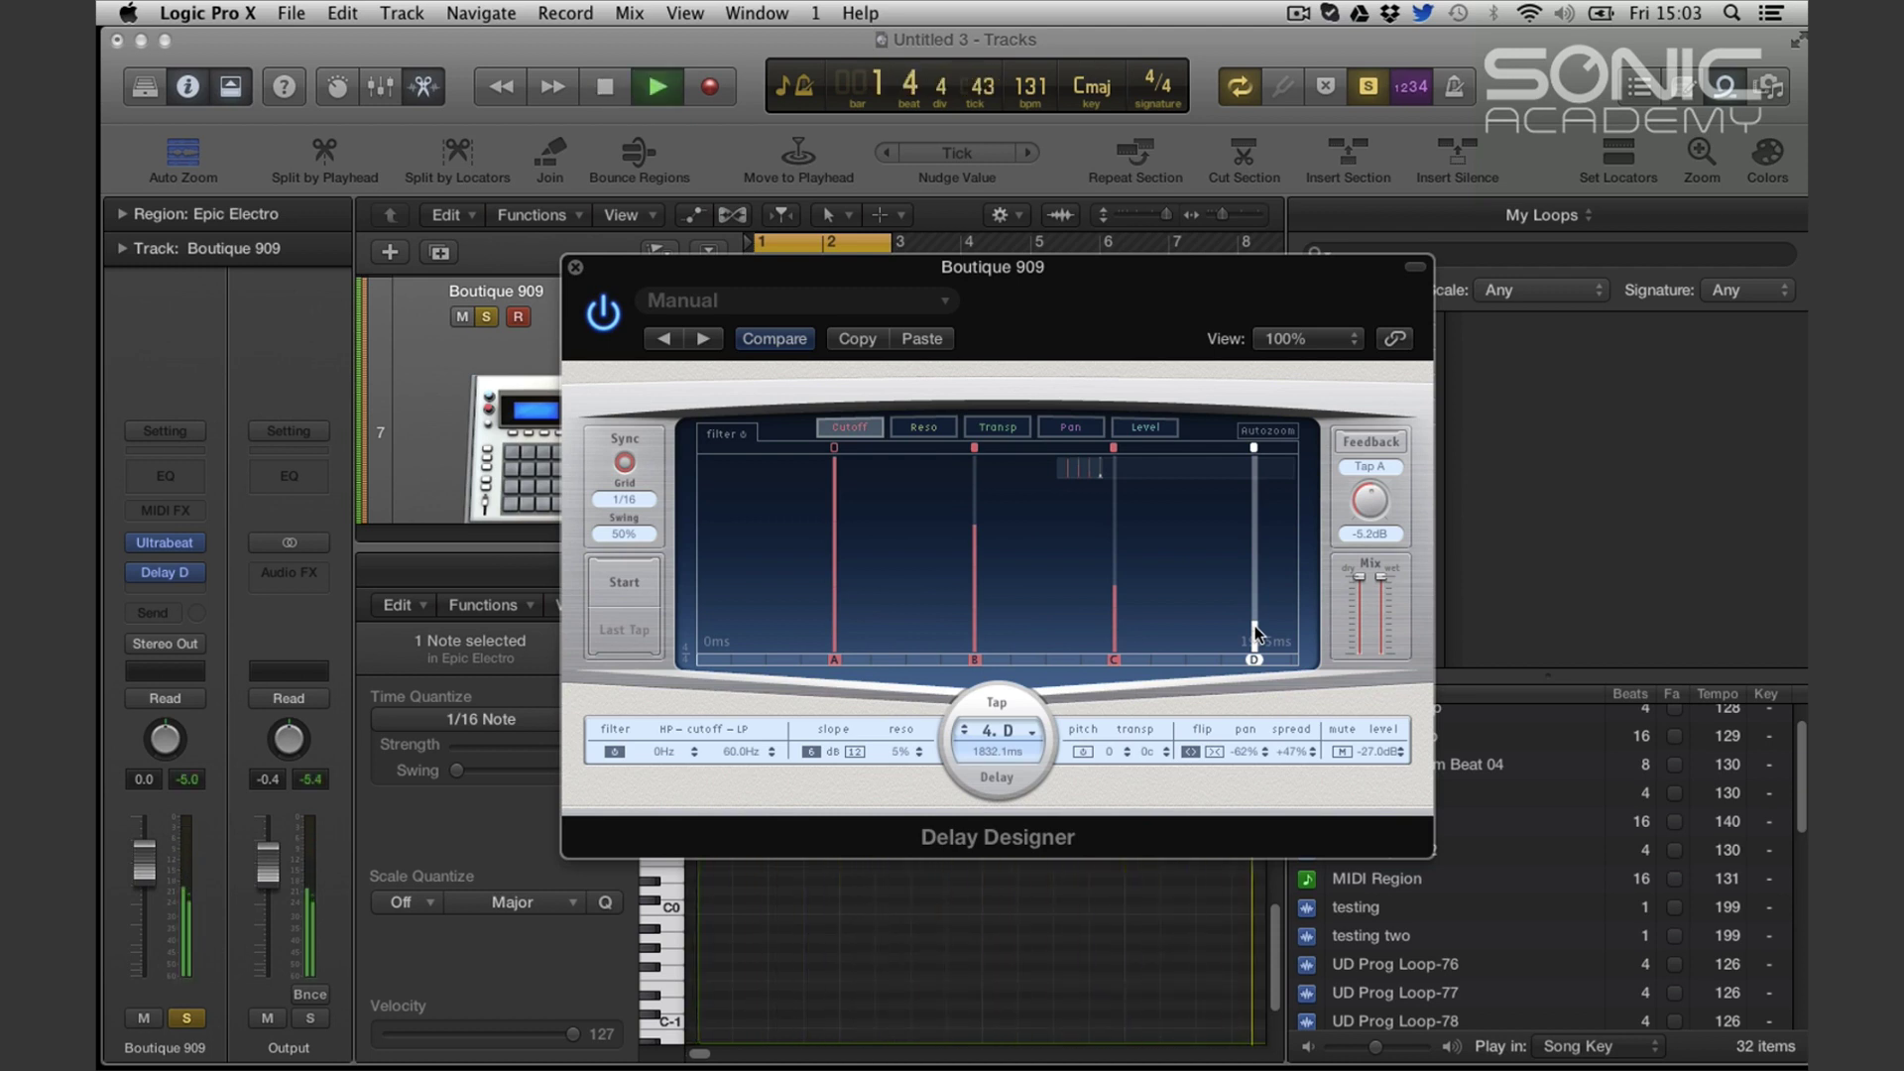
key(space)
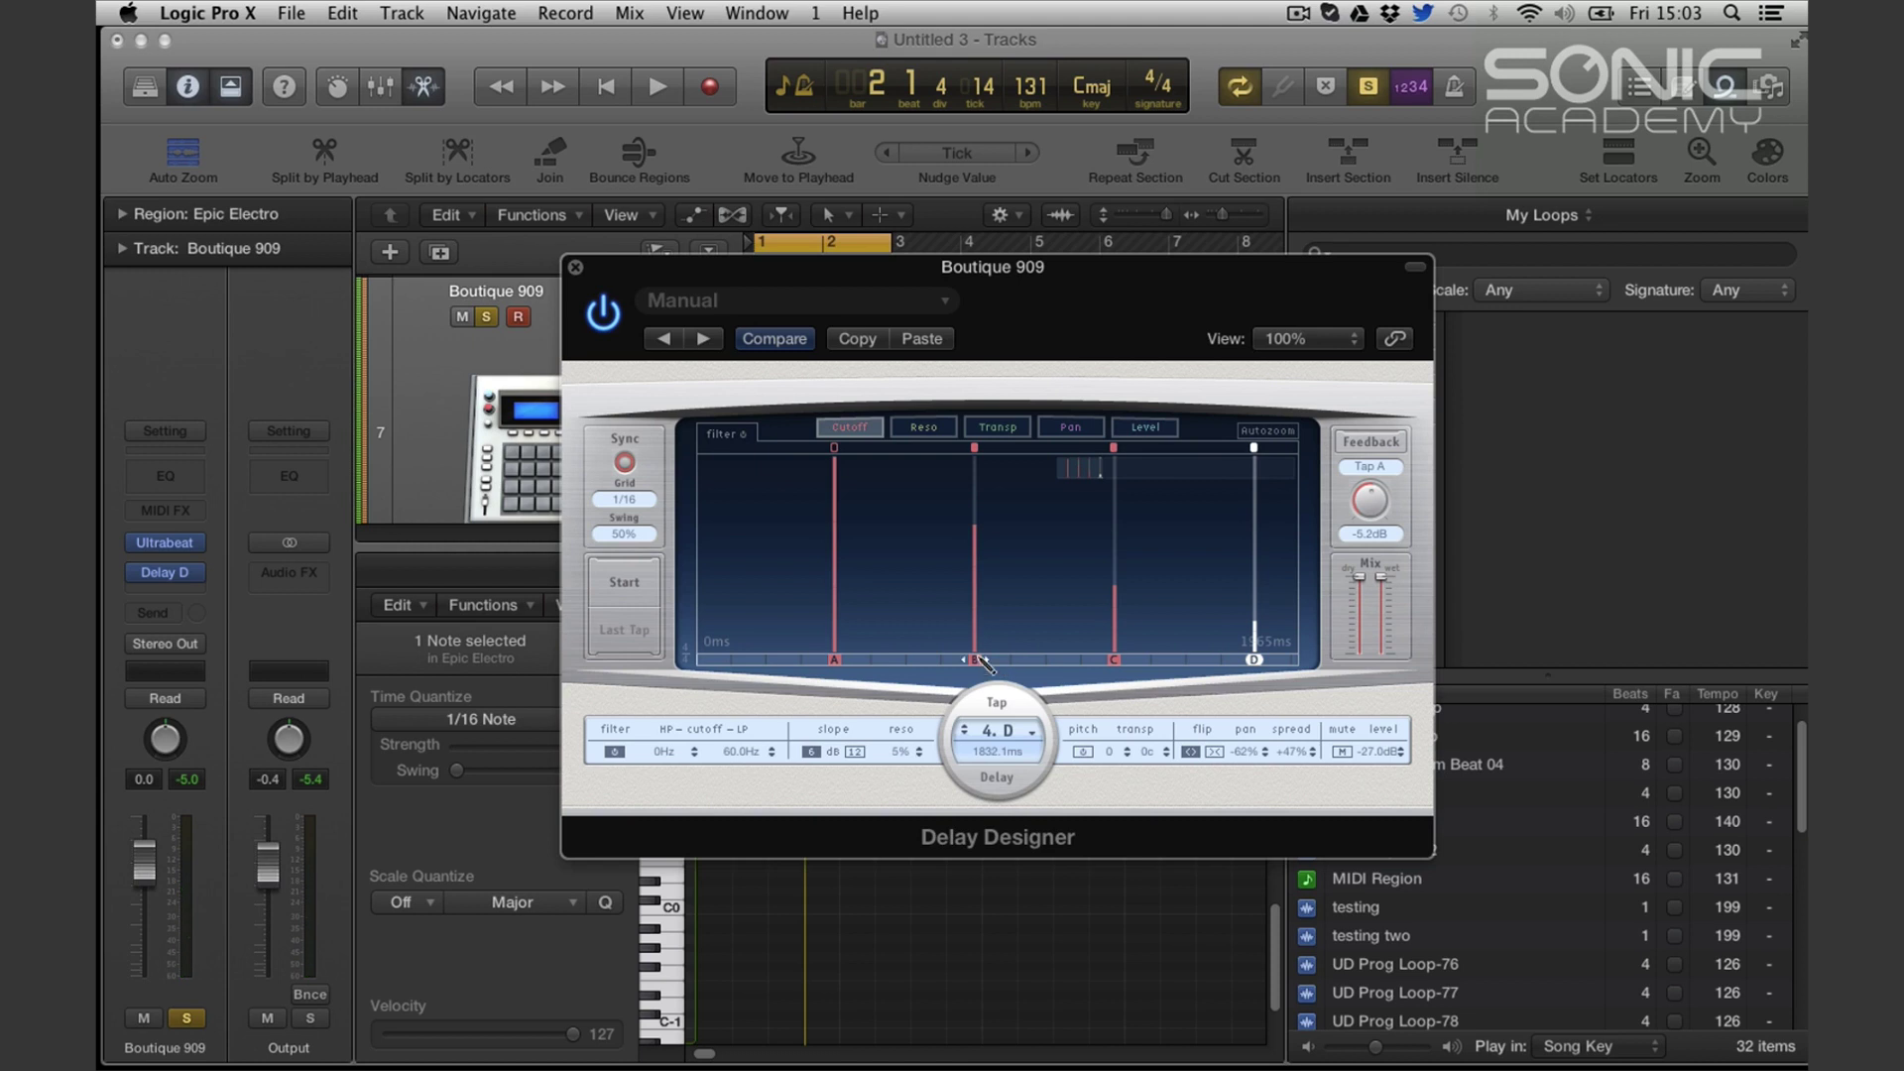
Reopen Delay Designer and shift taps B, C and D earlier together, bringing tap B to 687 ms
key(super+w)
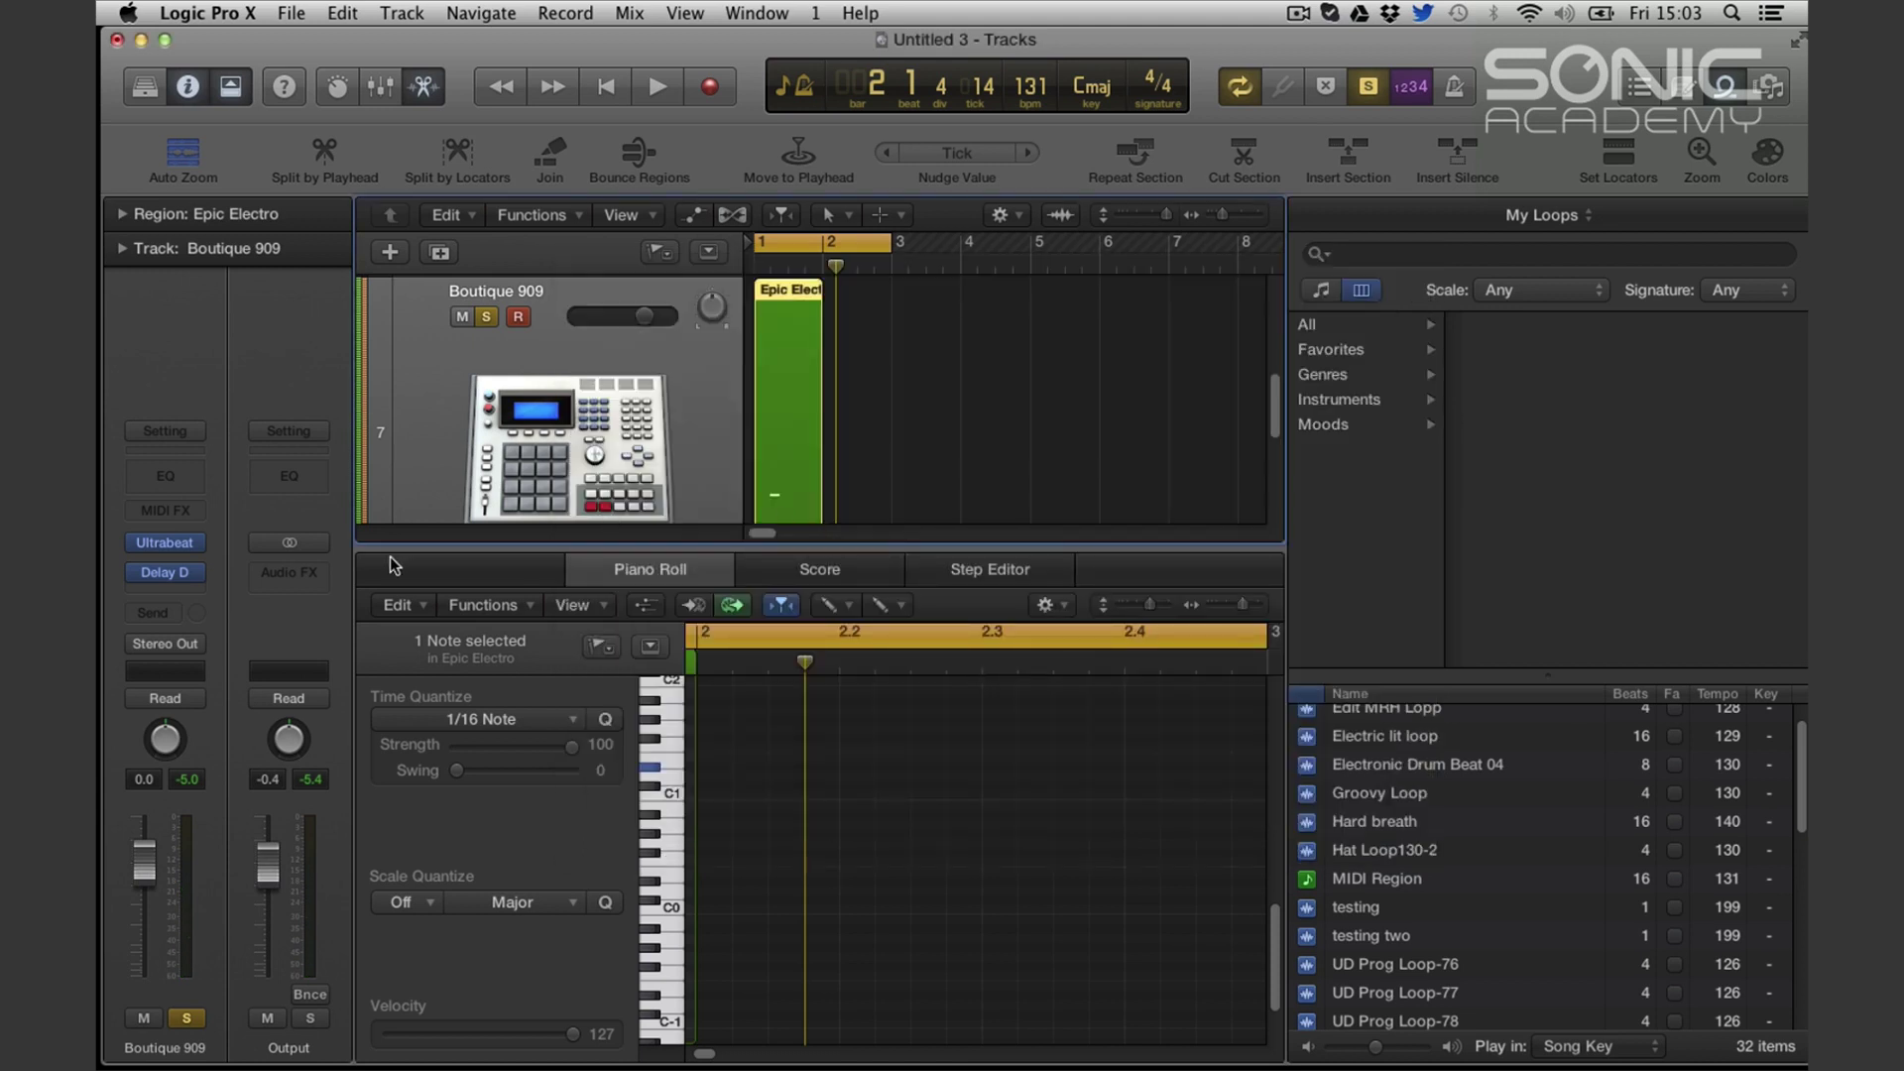
click(160, 571)
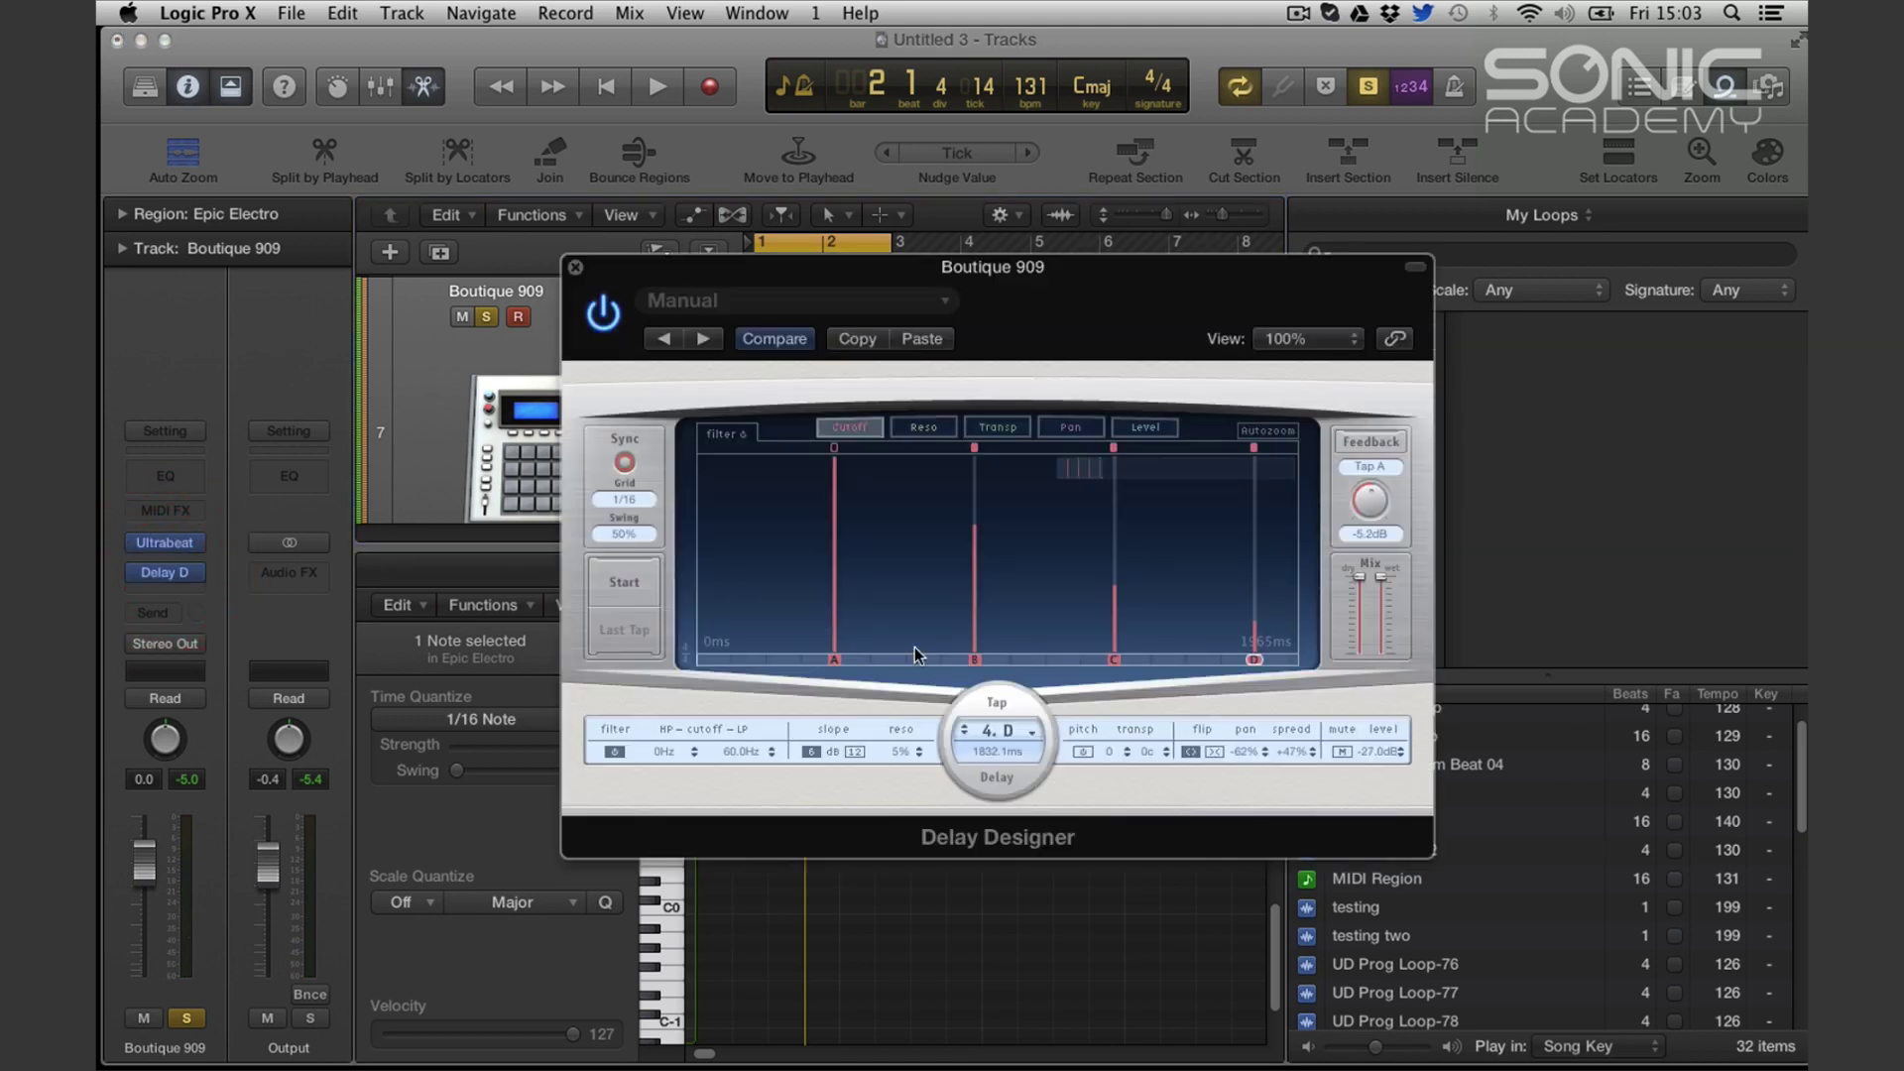
click(1148, 428)
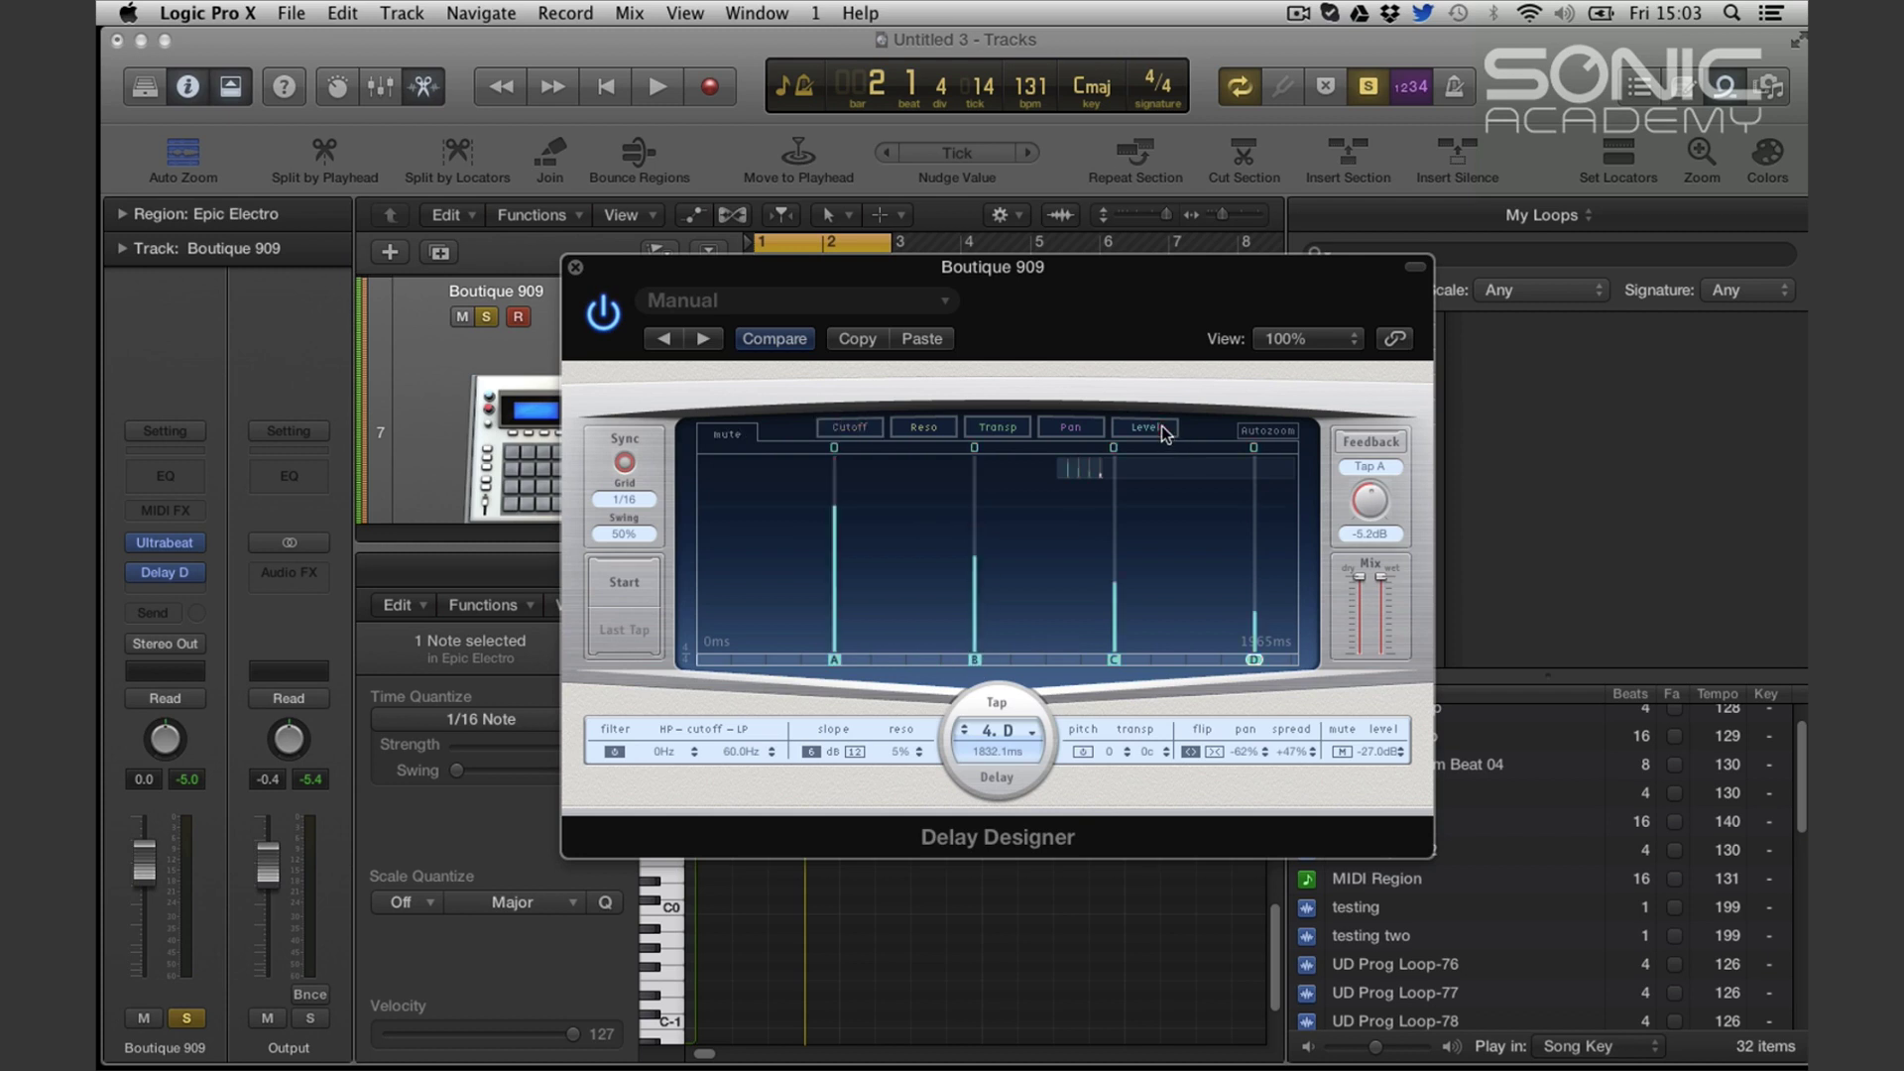
click(973, 659)
shift+click(1114, 660)
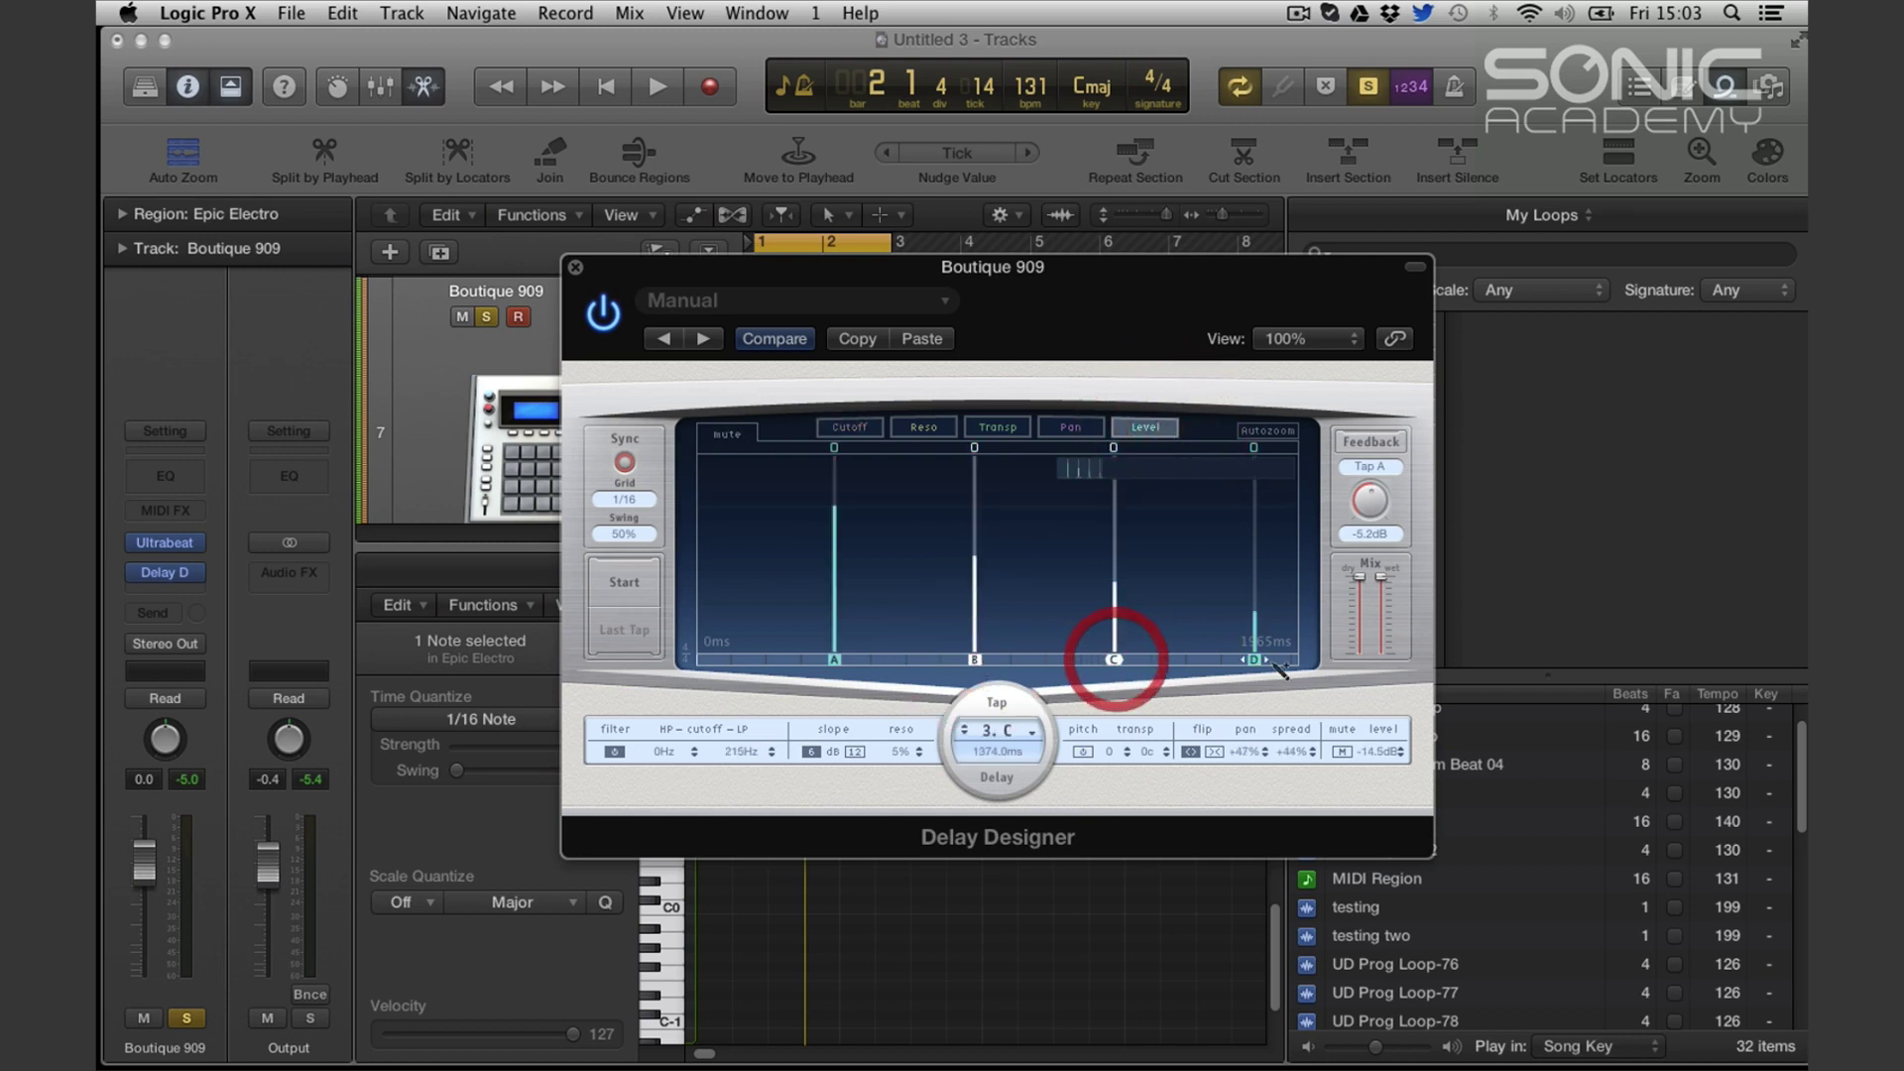
shift+click(1255, 659)
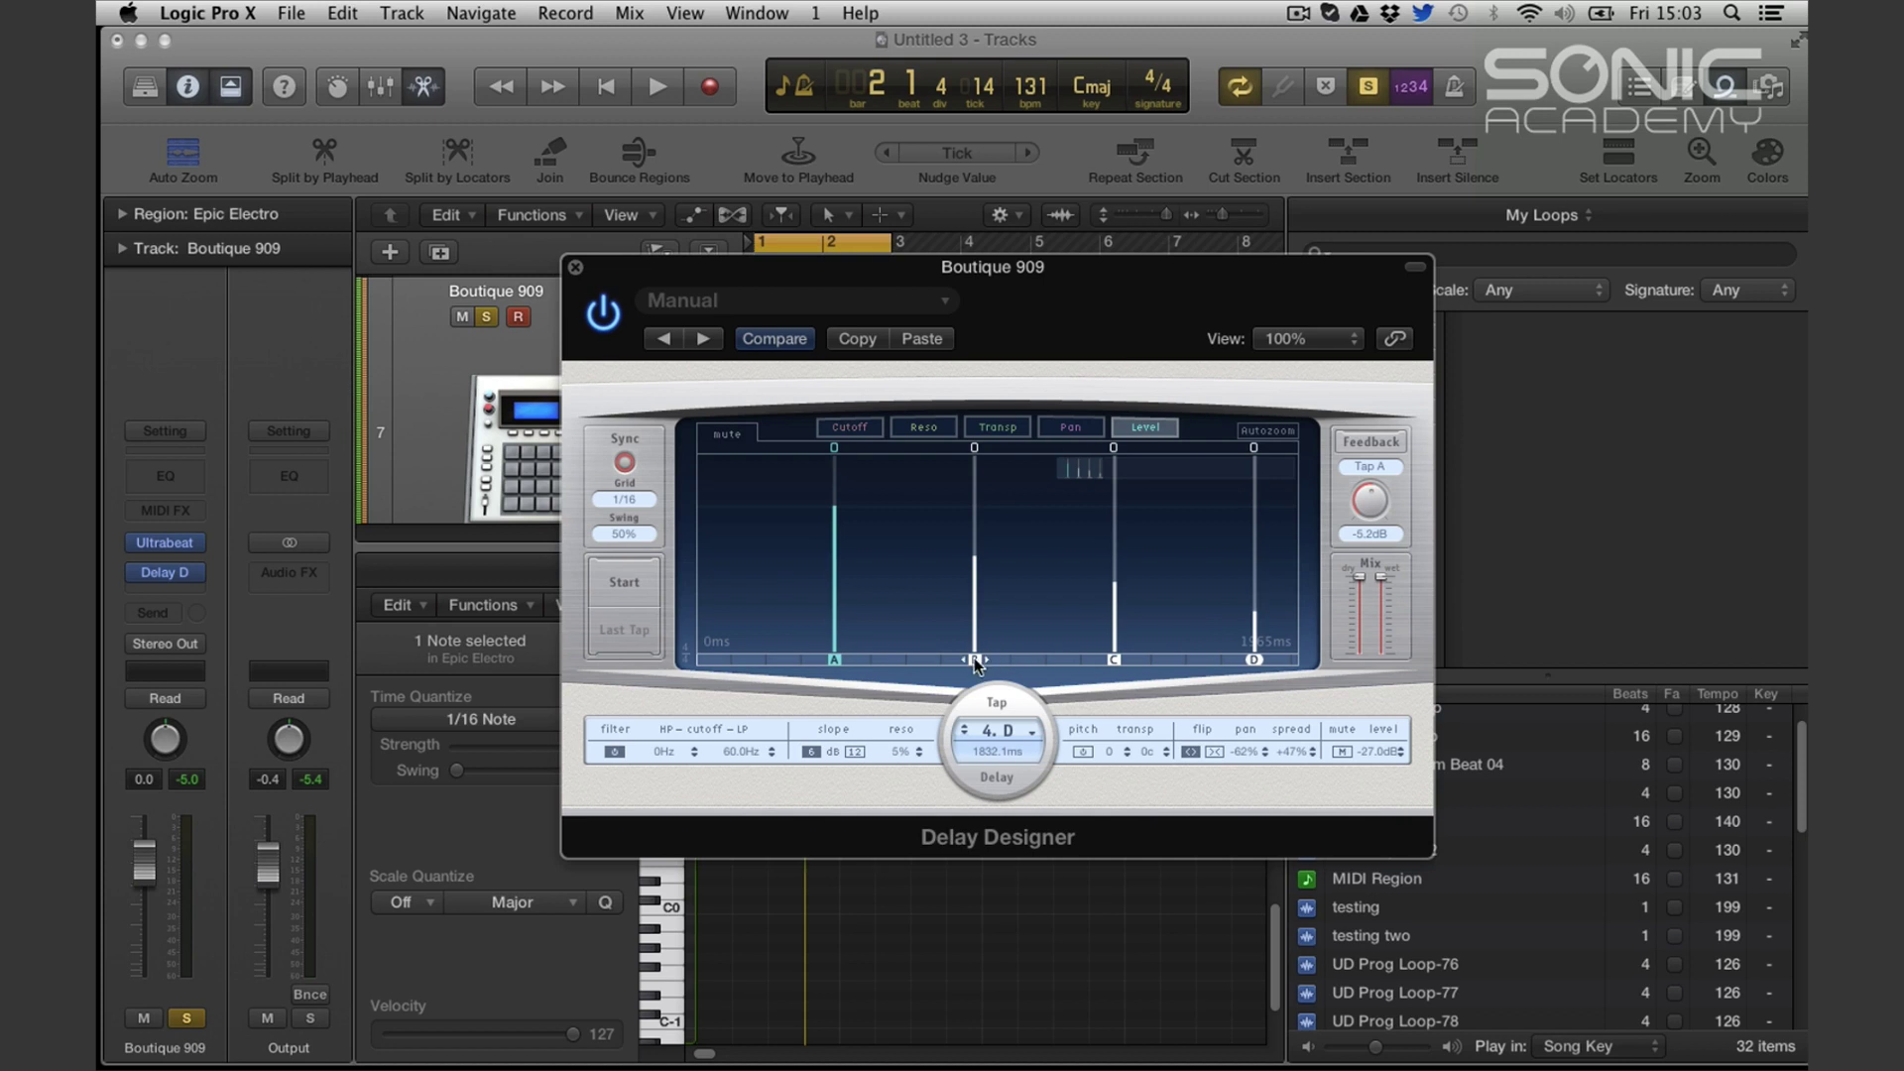
drag(968, 662, 896, 669)
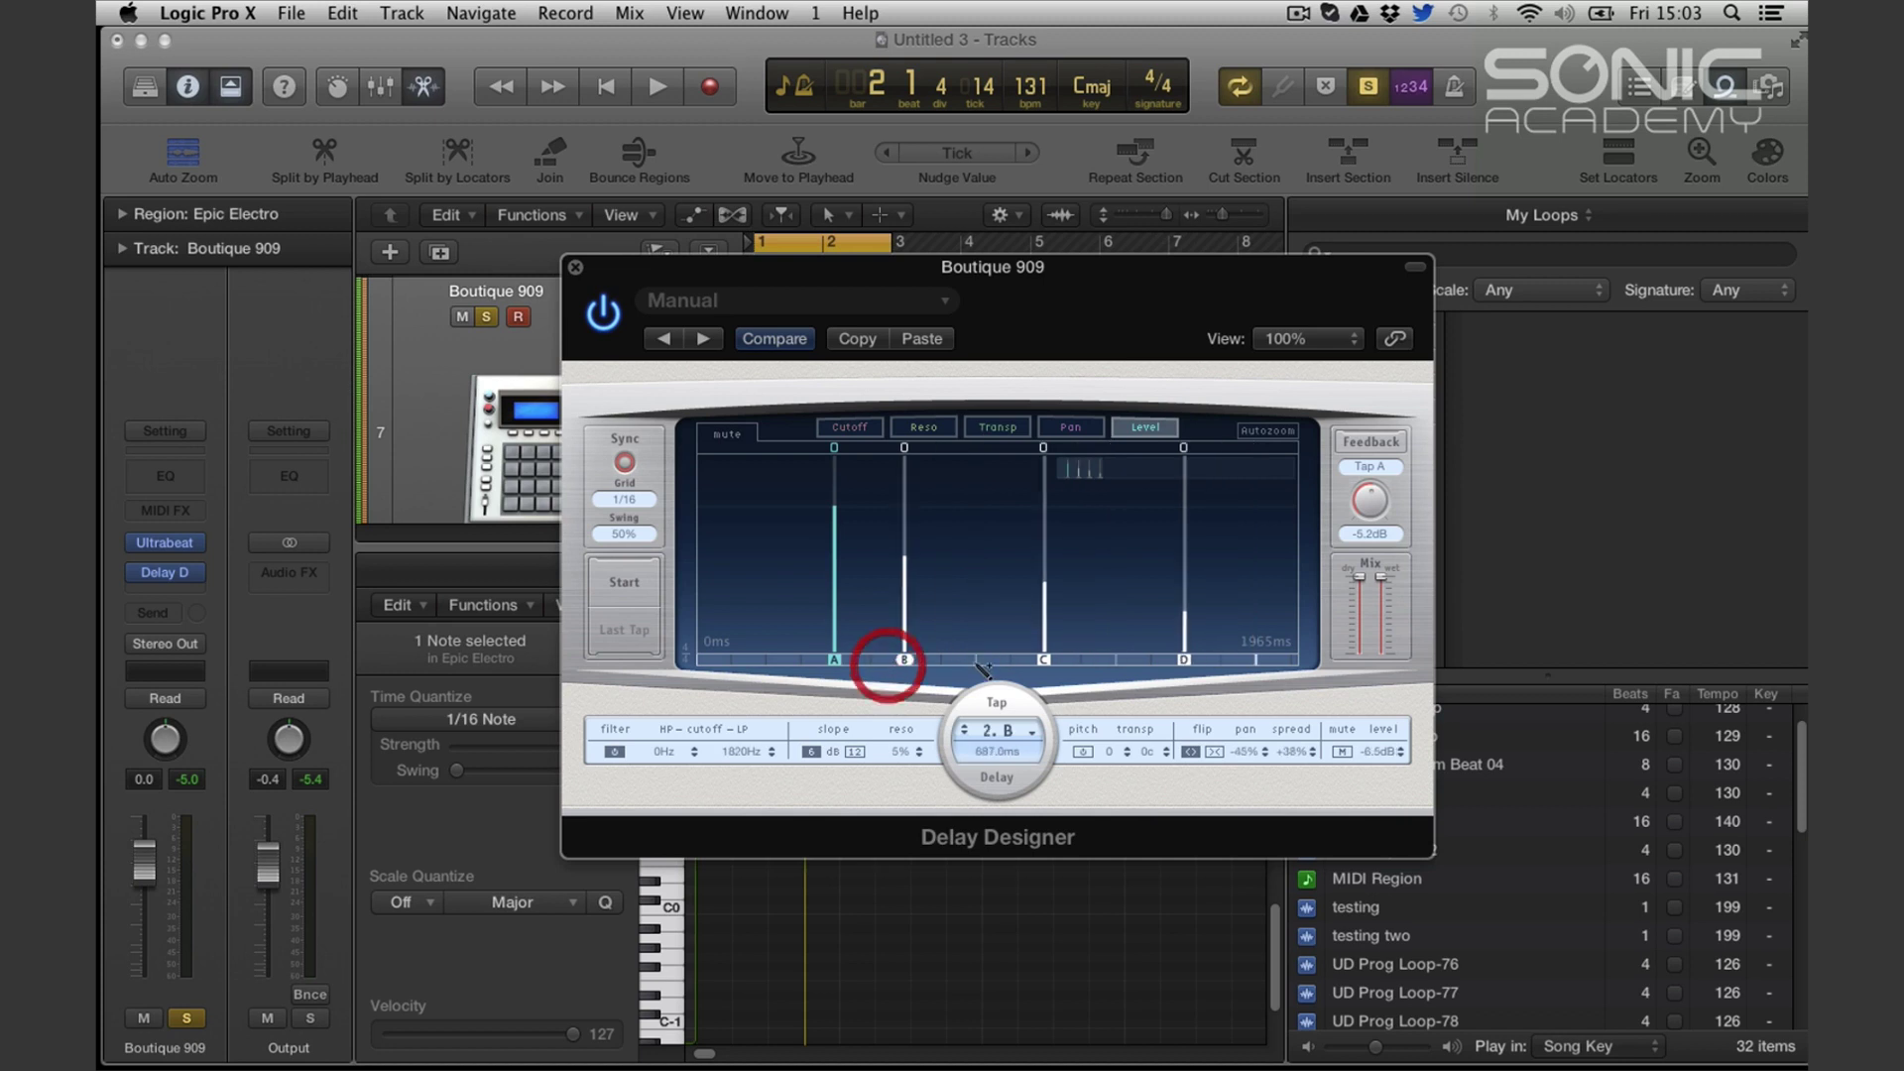
Move tap C to about 916 ms and tap D to 1145 ms, and audition the closer repeats
drag(1045, 663, 974, 663)
drag(1183, 660, 1045, 662)
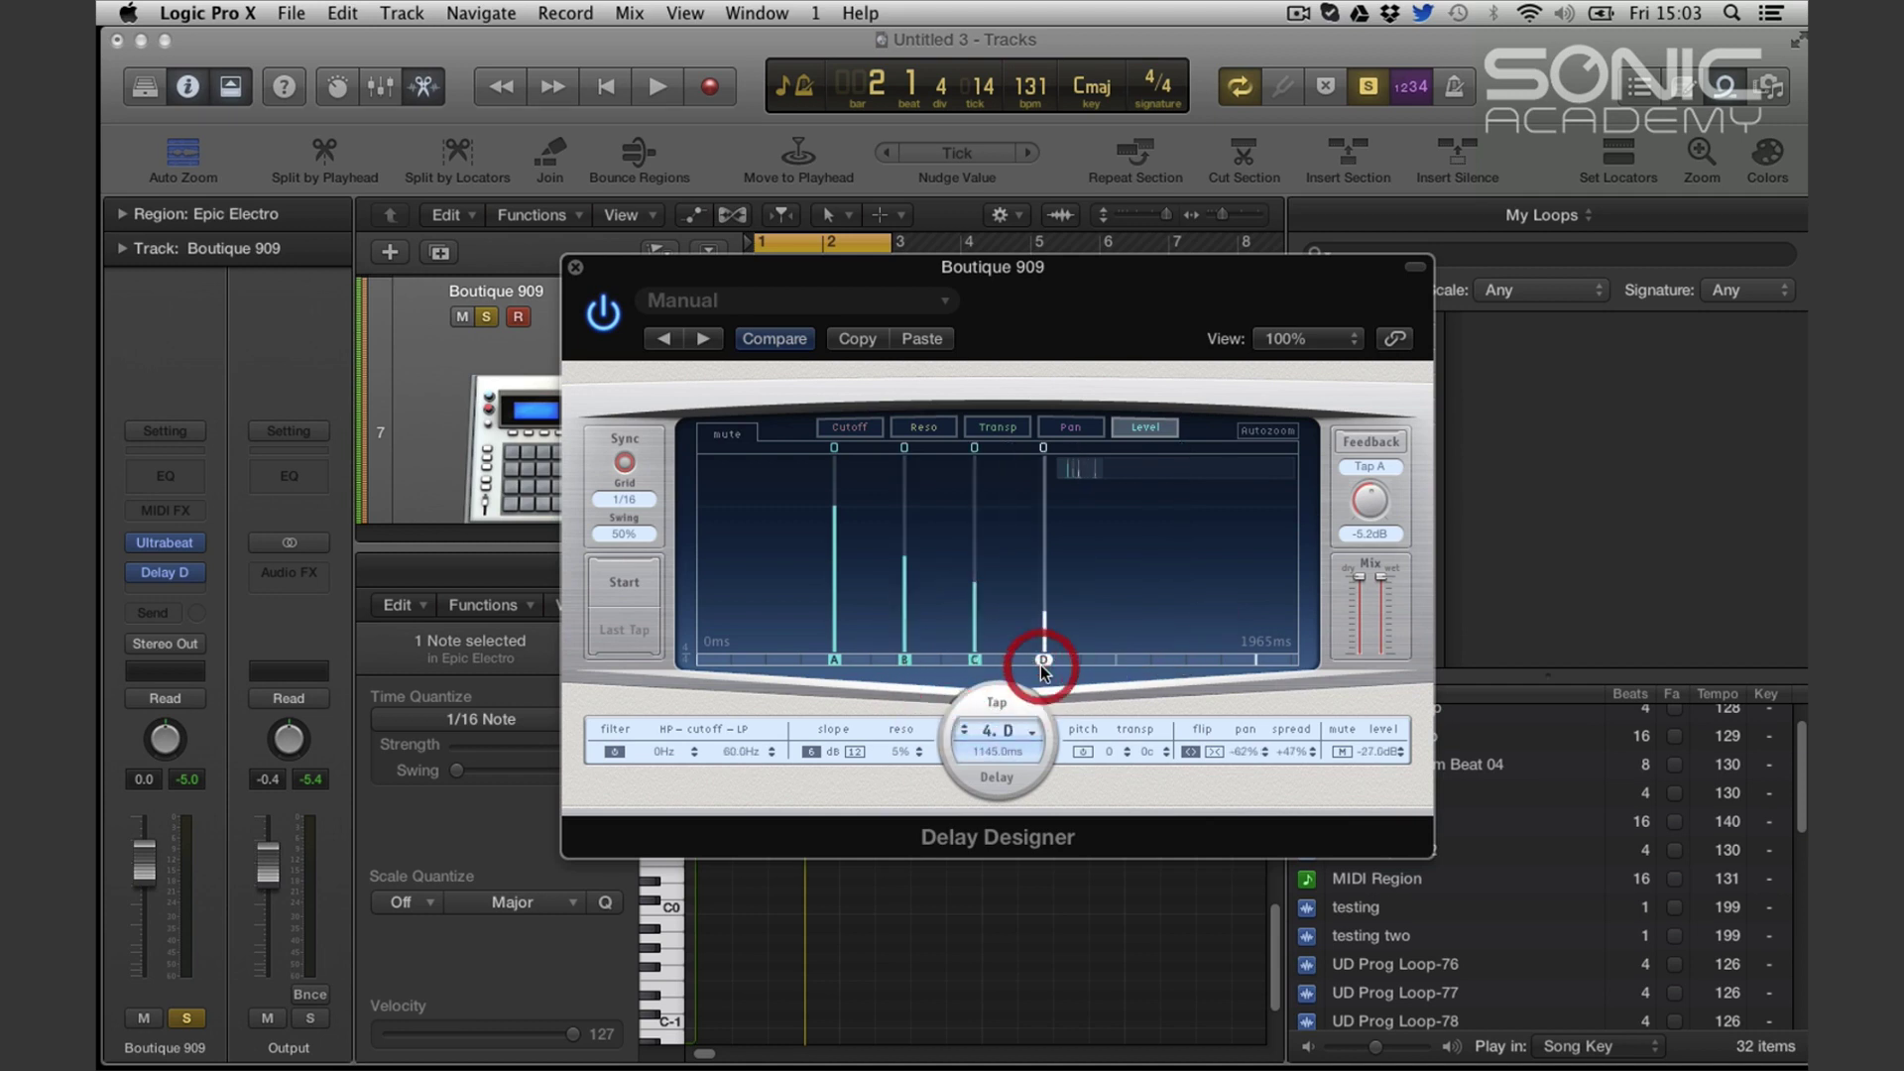
key(space)
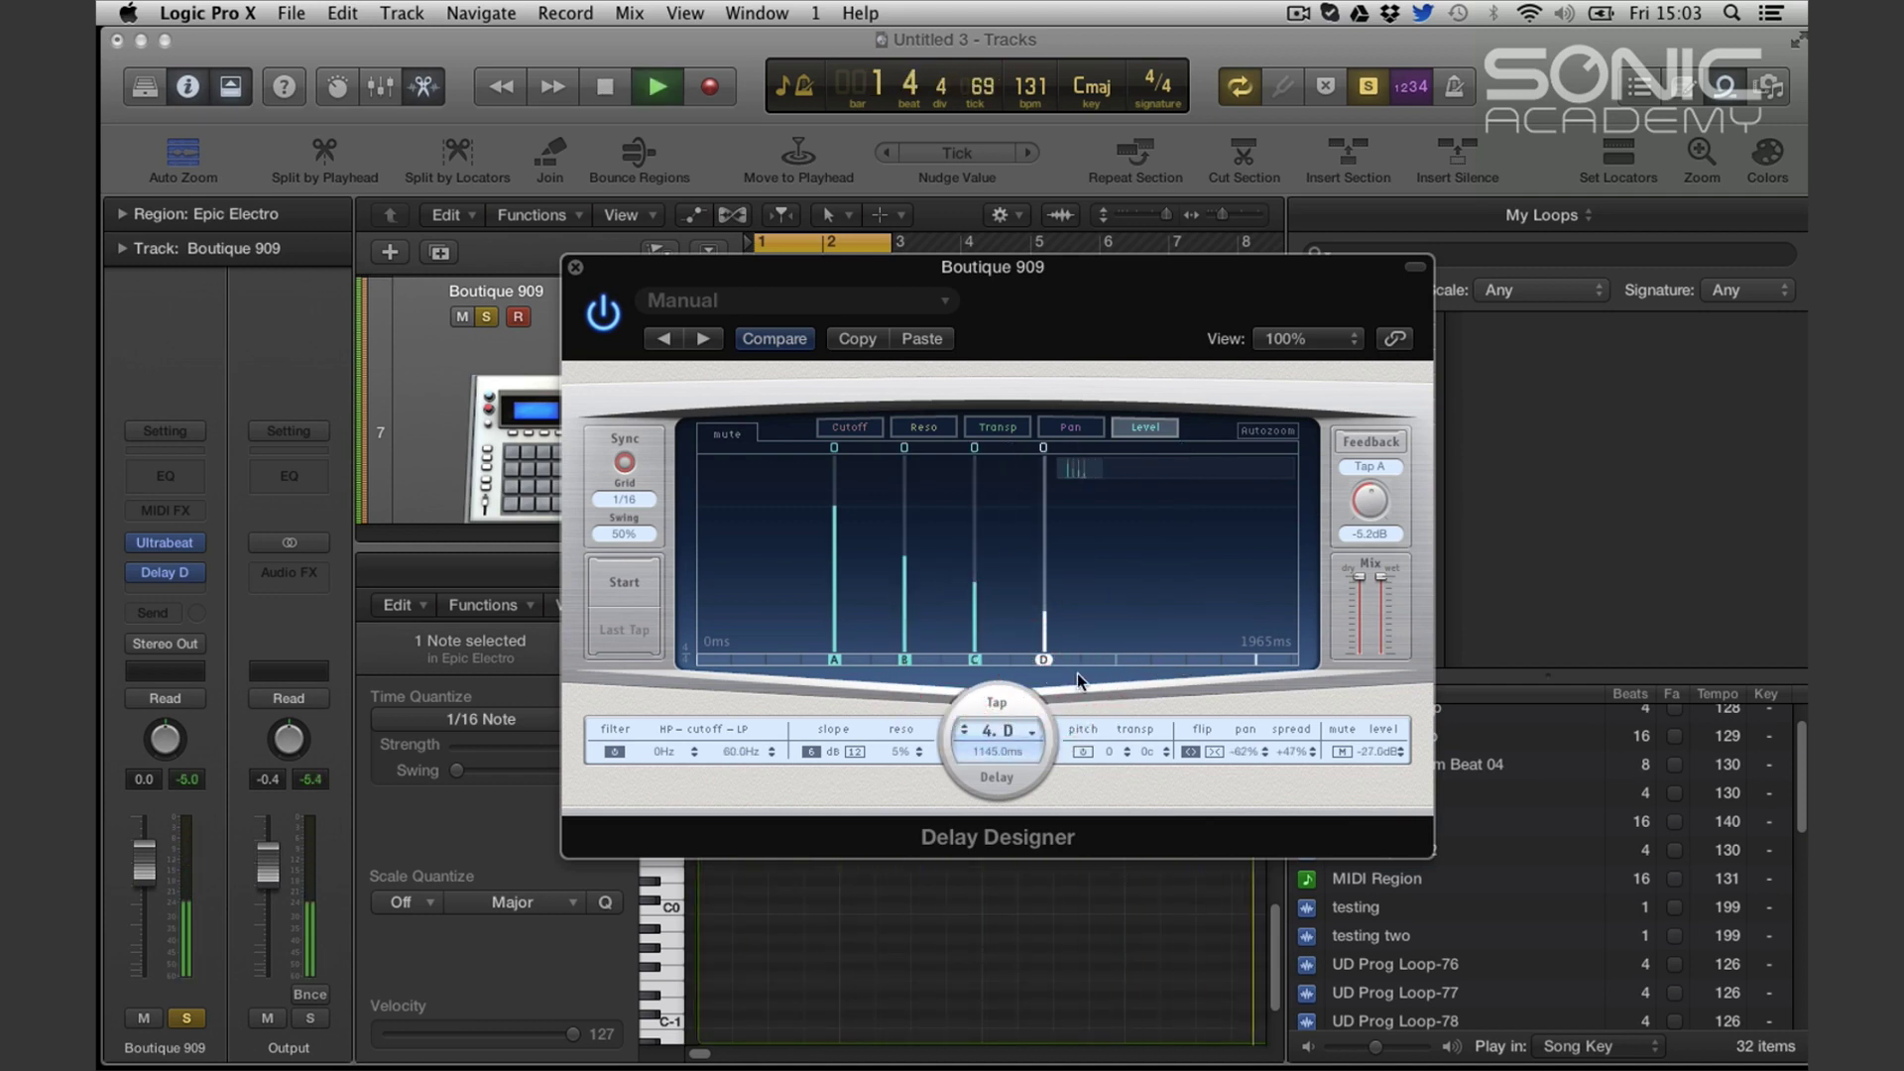
key(space)
Add taps E and F on the grid after tap D, placing tap F at 1374 ms
click(1119, 642)
click(1081, 667)
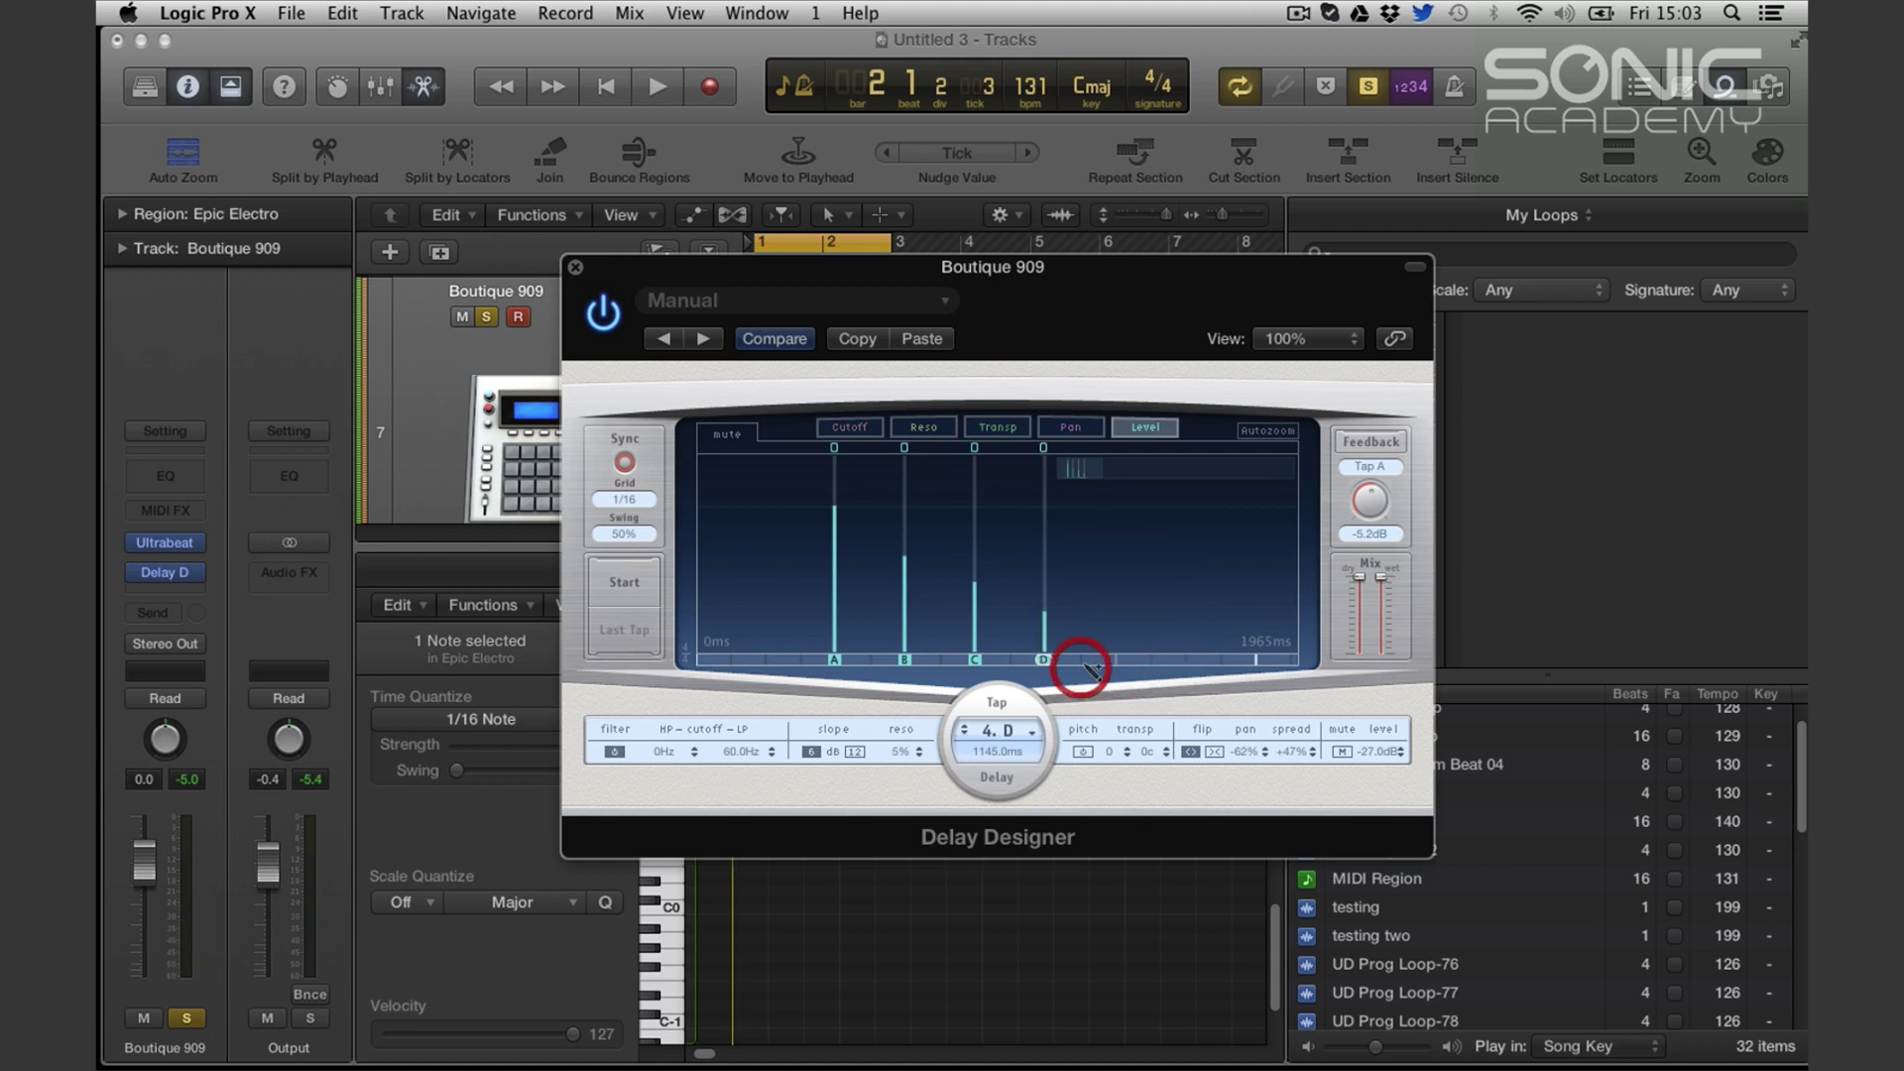
click(1115, 660)
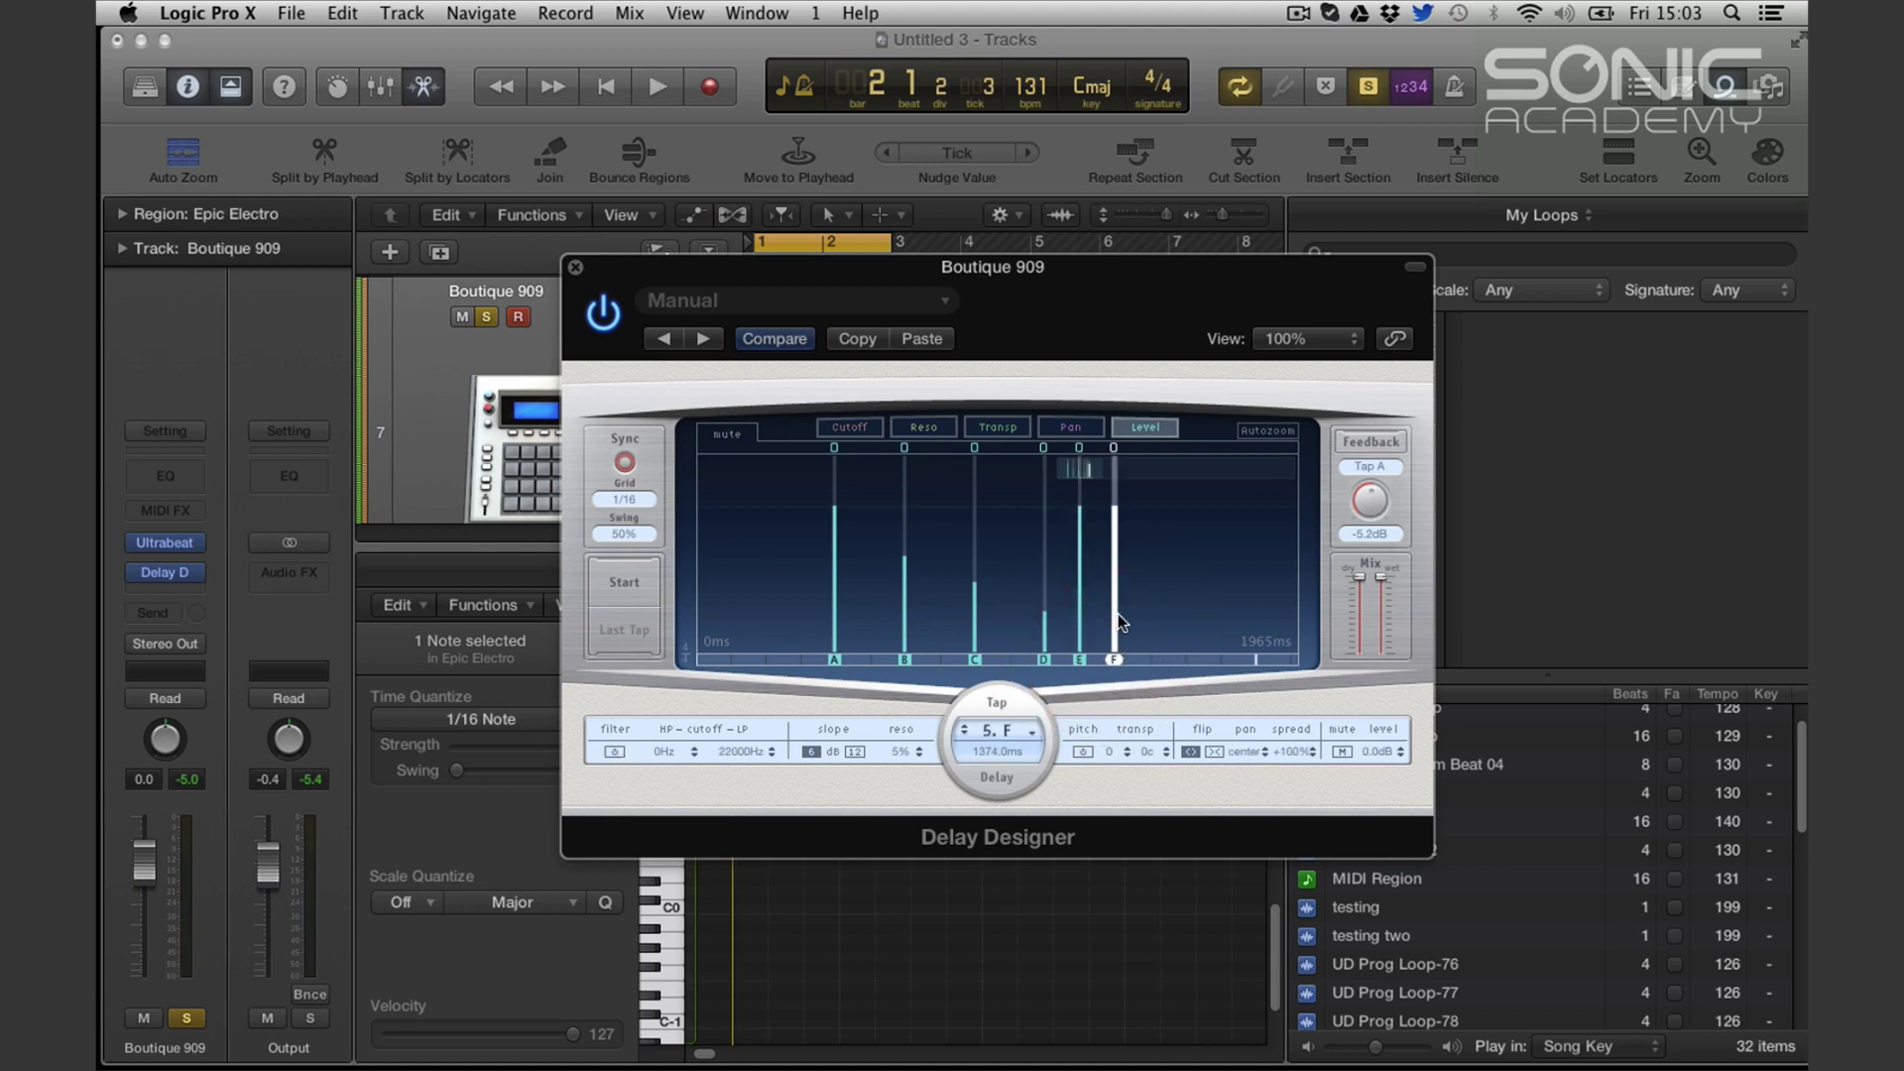
Add tap G at 1603 ms, refine the grid to 1/32, and add tap H at about 1660 ms
click(1182, 662)
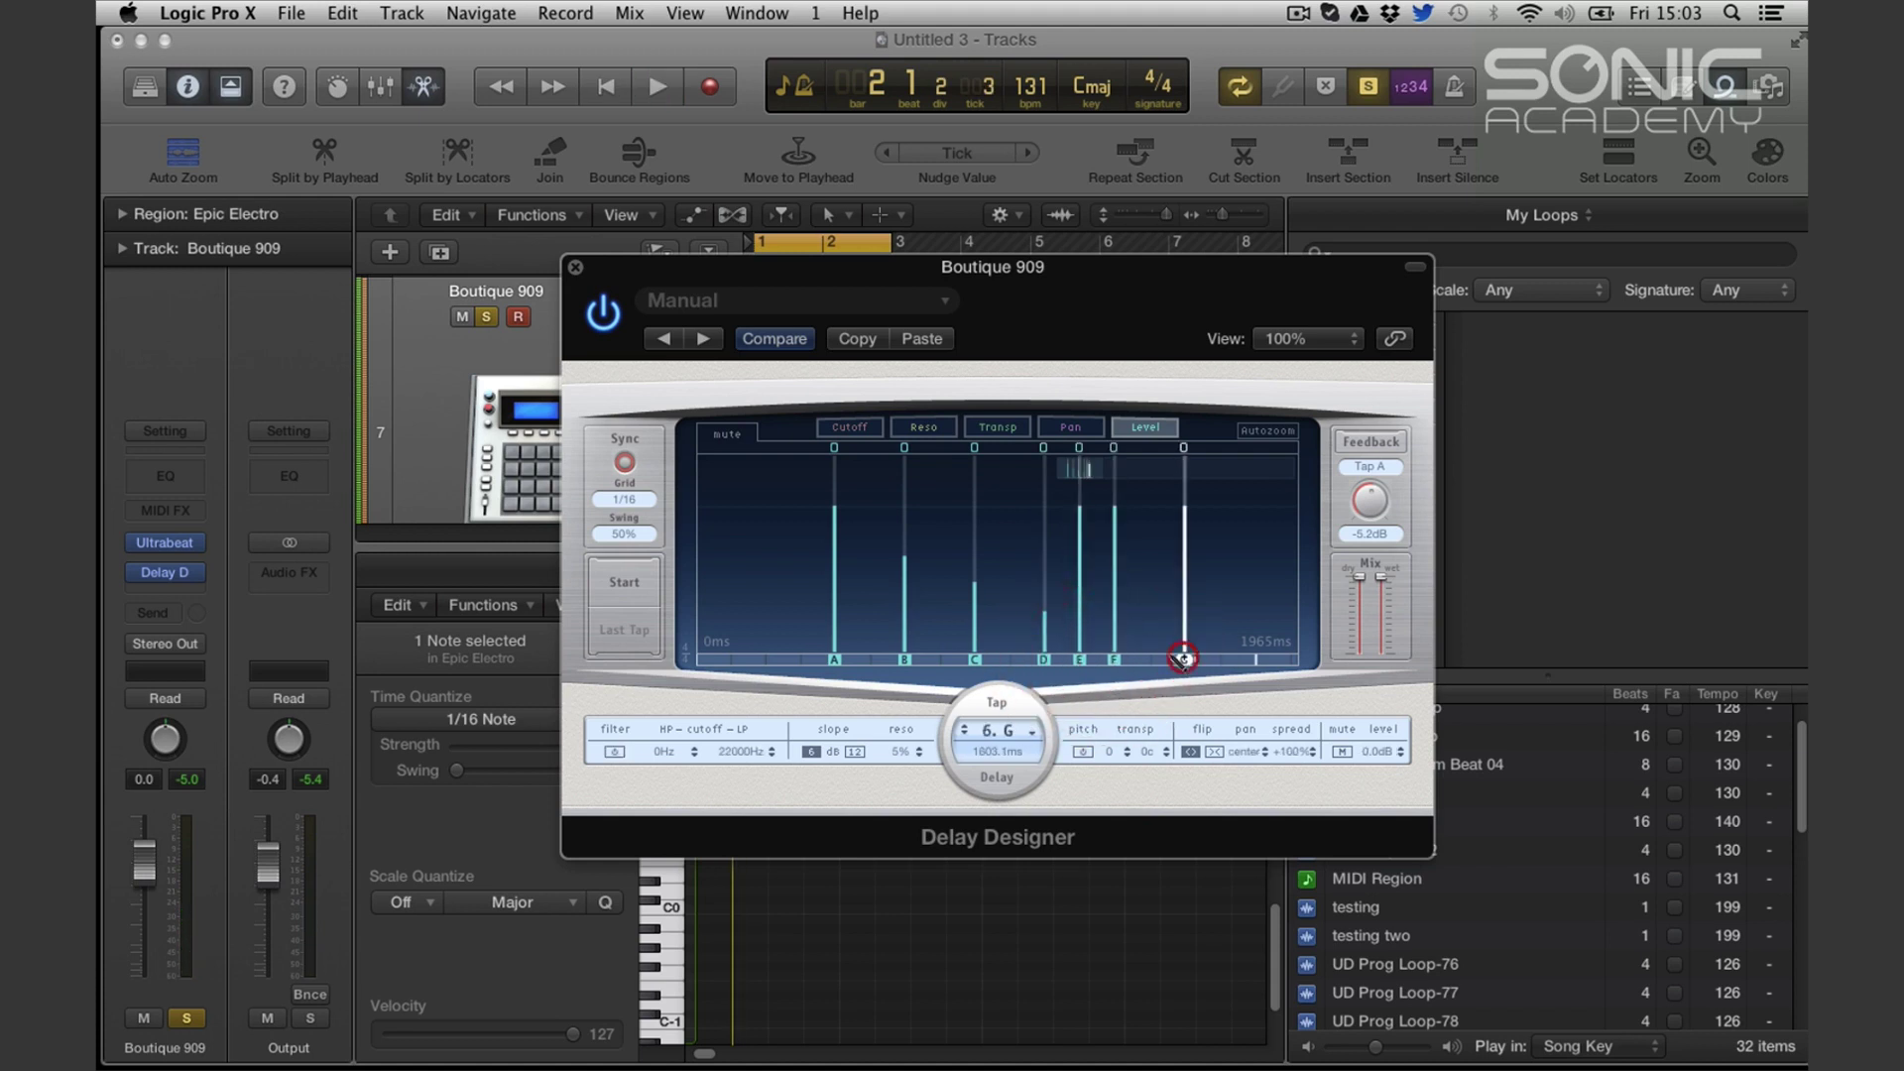
click(625, 501)
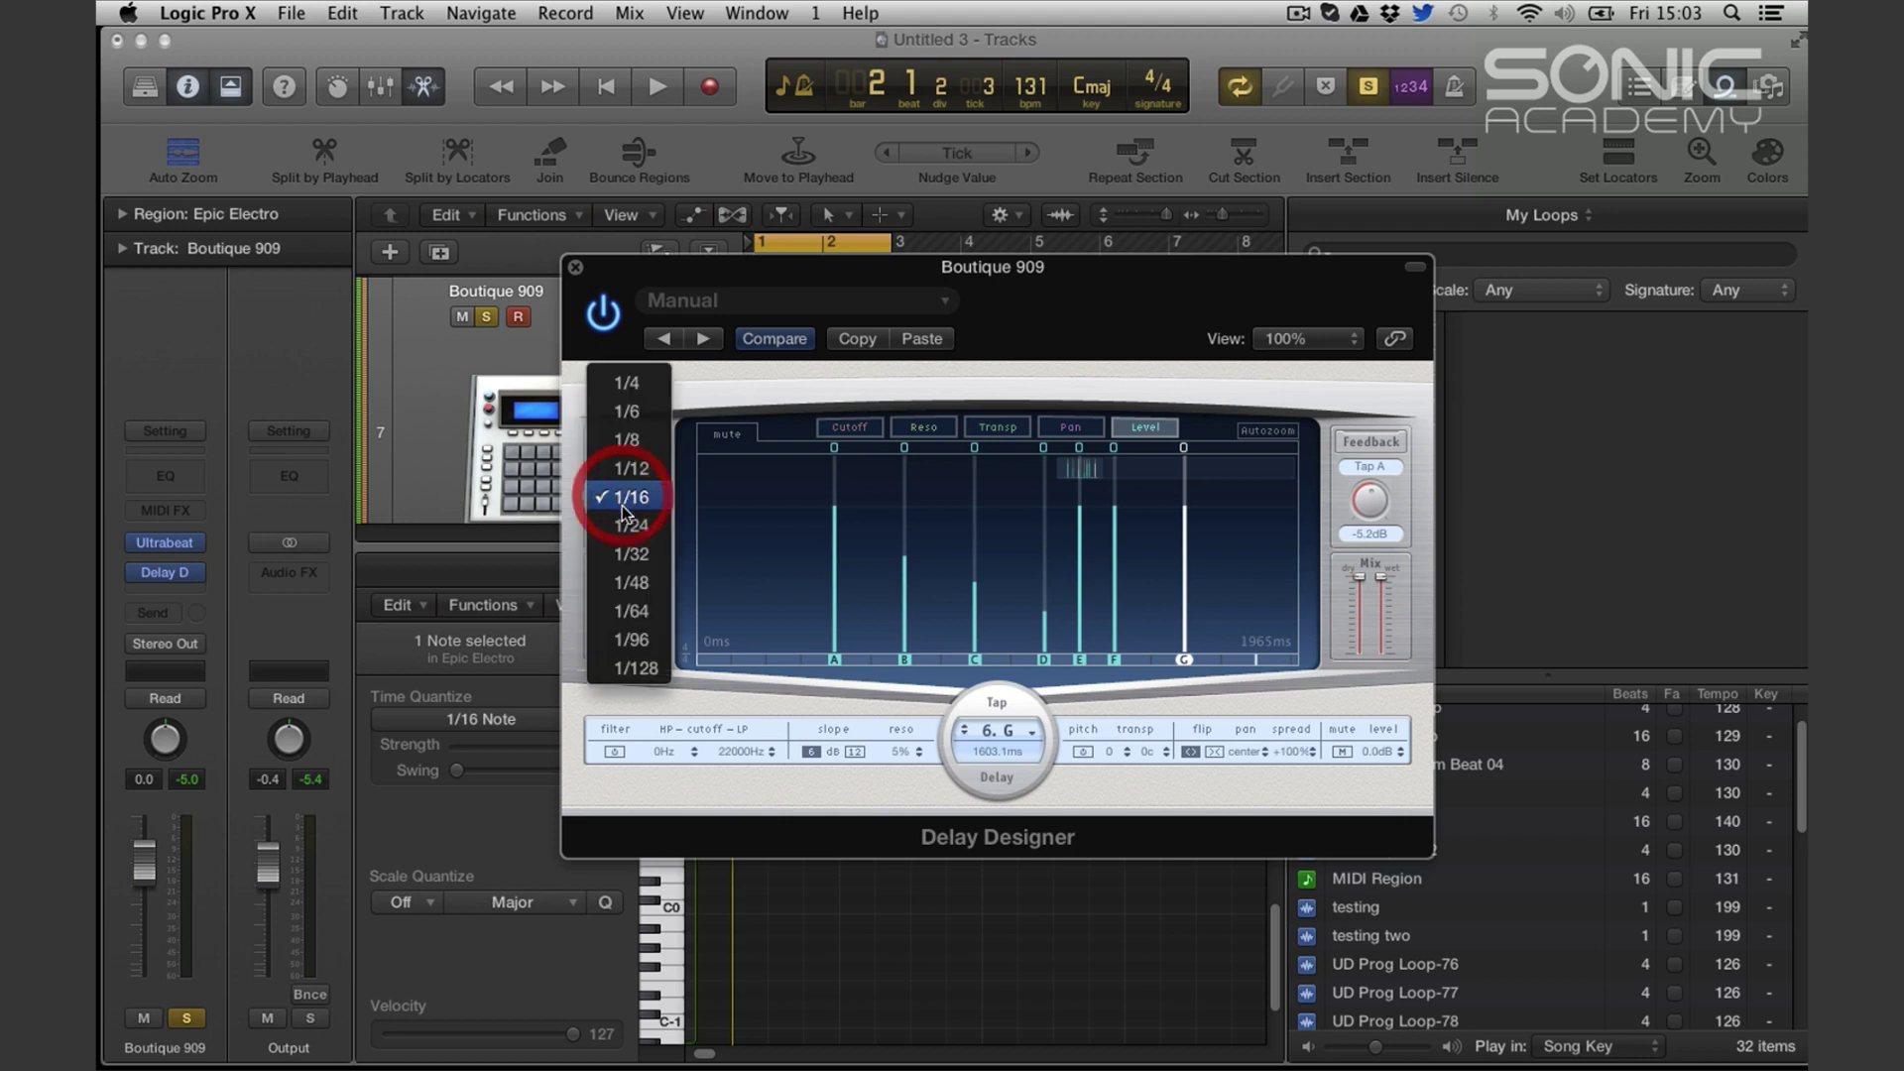
click(640, 556)
click(1203, 658)
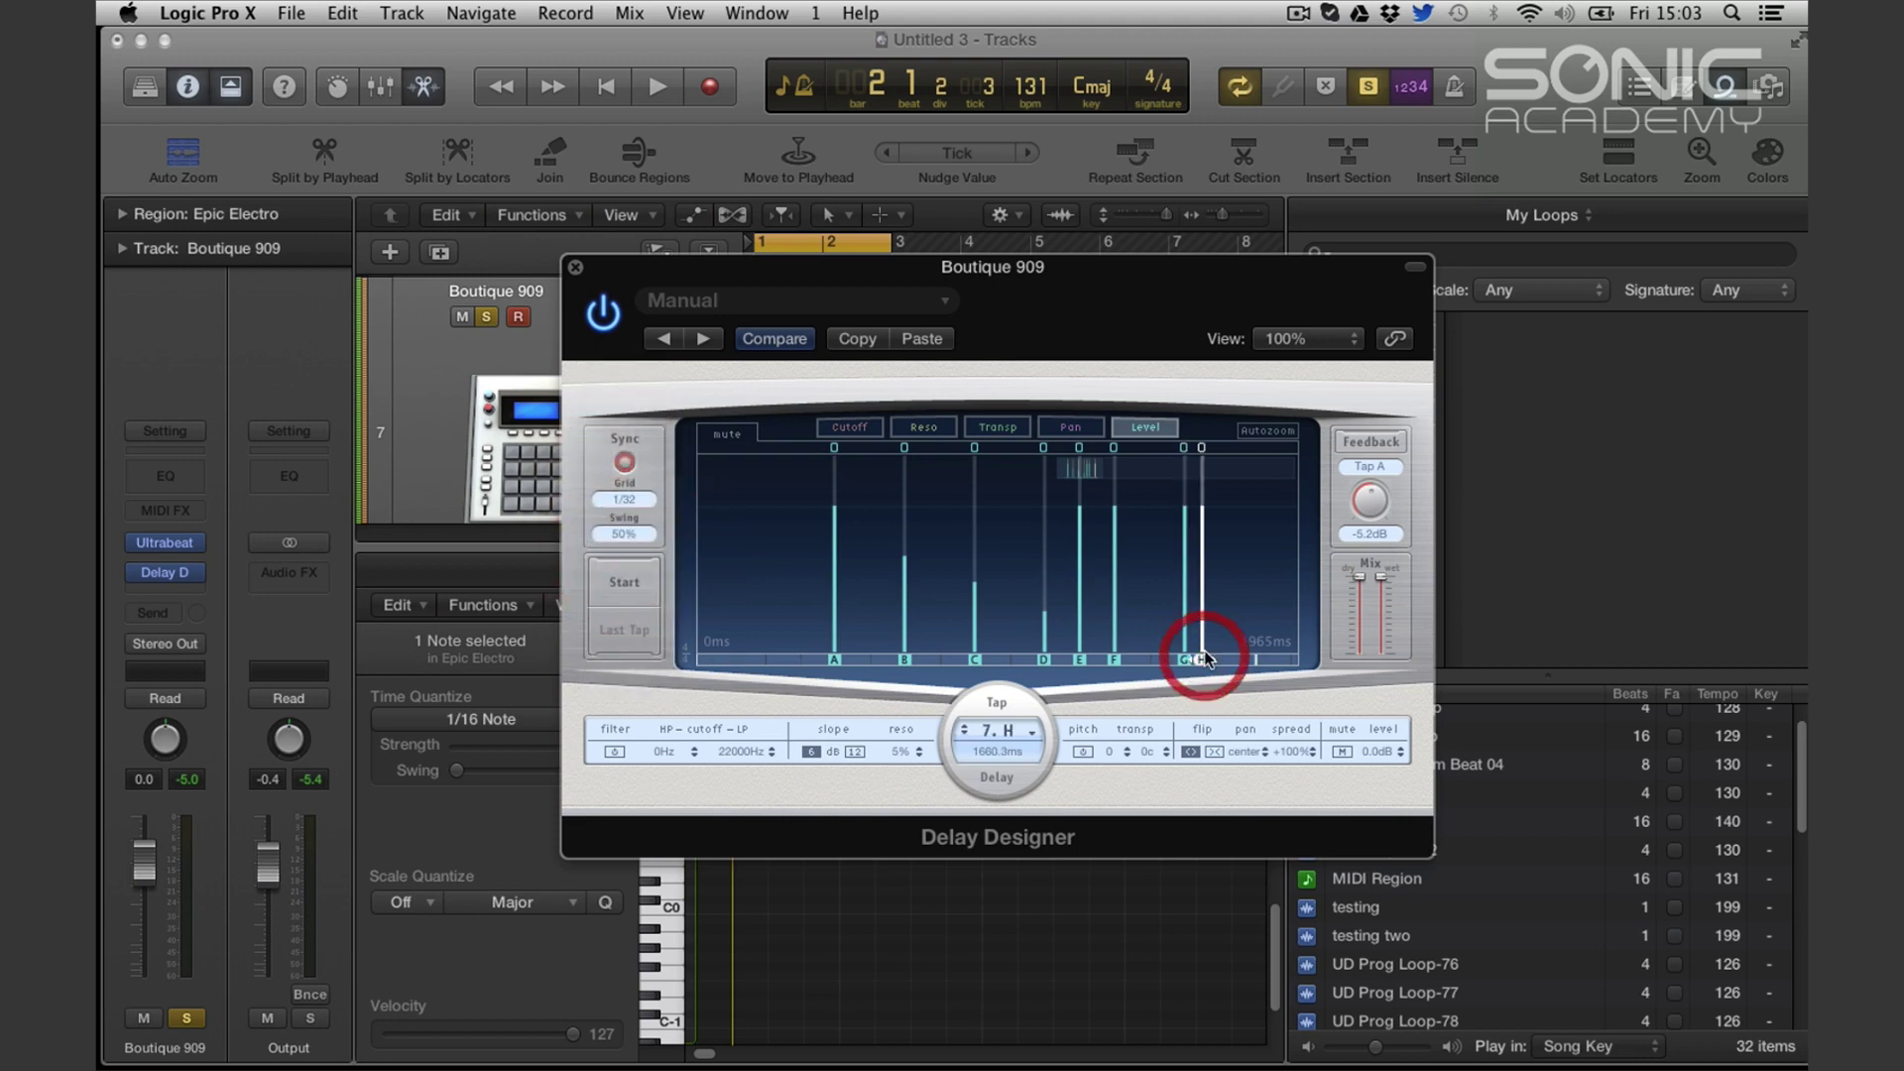
Lower the levels of taps E, F, G and H to -27, -22, -17.5 and -18 dB
drag(1200, 503, 1180, 609)
drag(1112, 514, 1115, 603)
drag(1081, 525, 1087, 628)
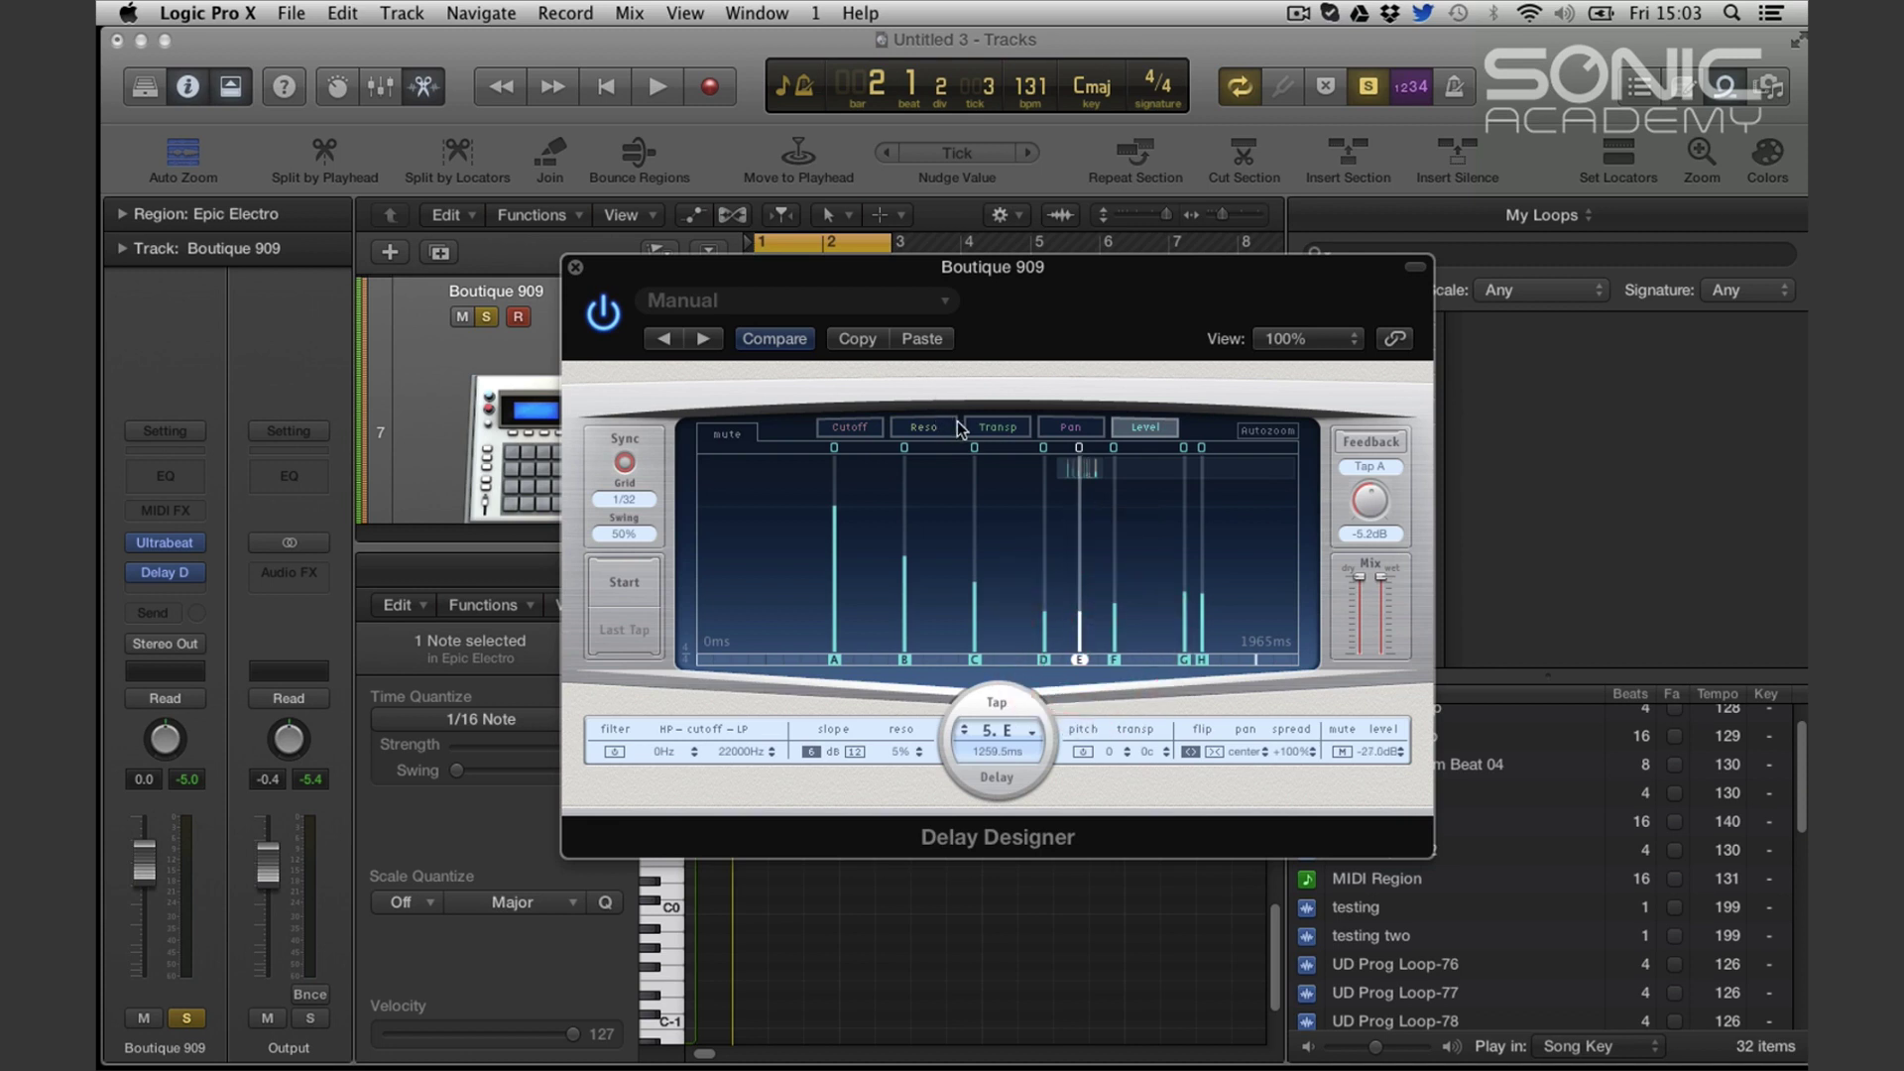
Spread taps E to H across the stereo field, panning E +41%, F -49%, G +73% and H to the negative side
click(1070, 426)
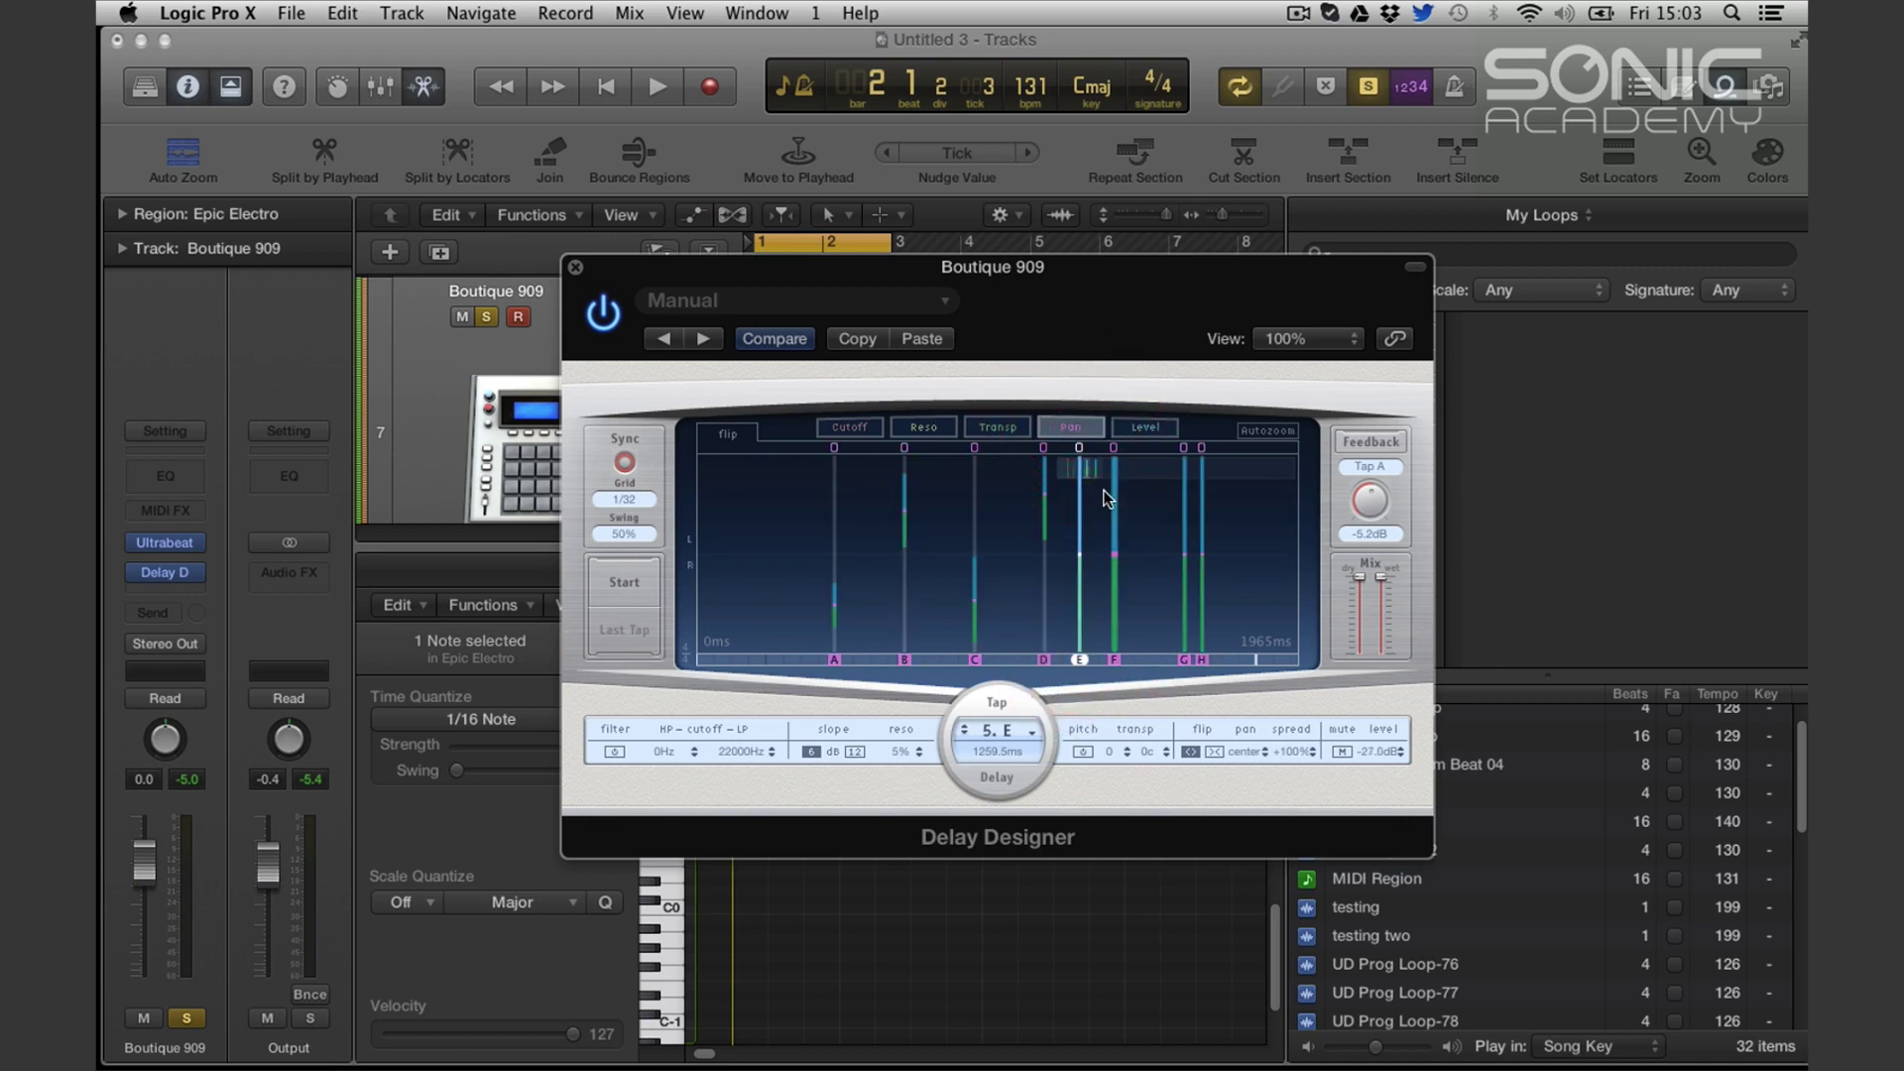
drag(1083, 520, 1088, 595)
drag(1113, 491, 1182, 637)
click(1183, 485)
click(1204, 497)
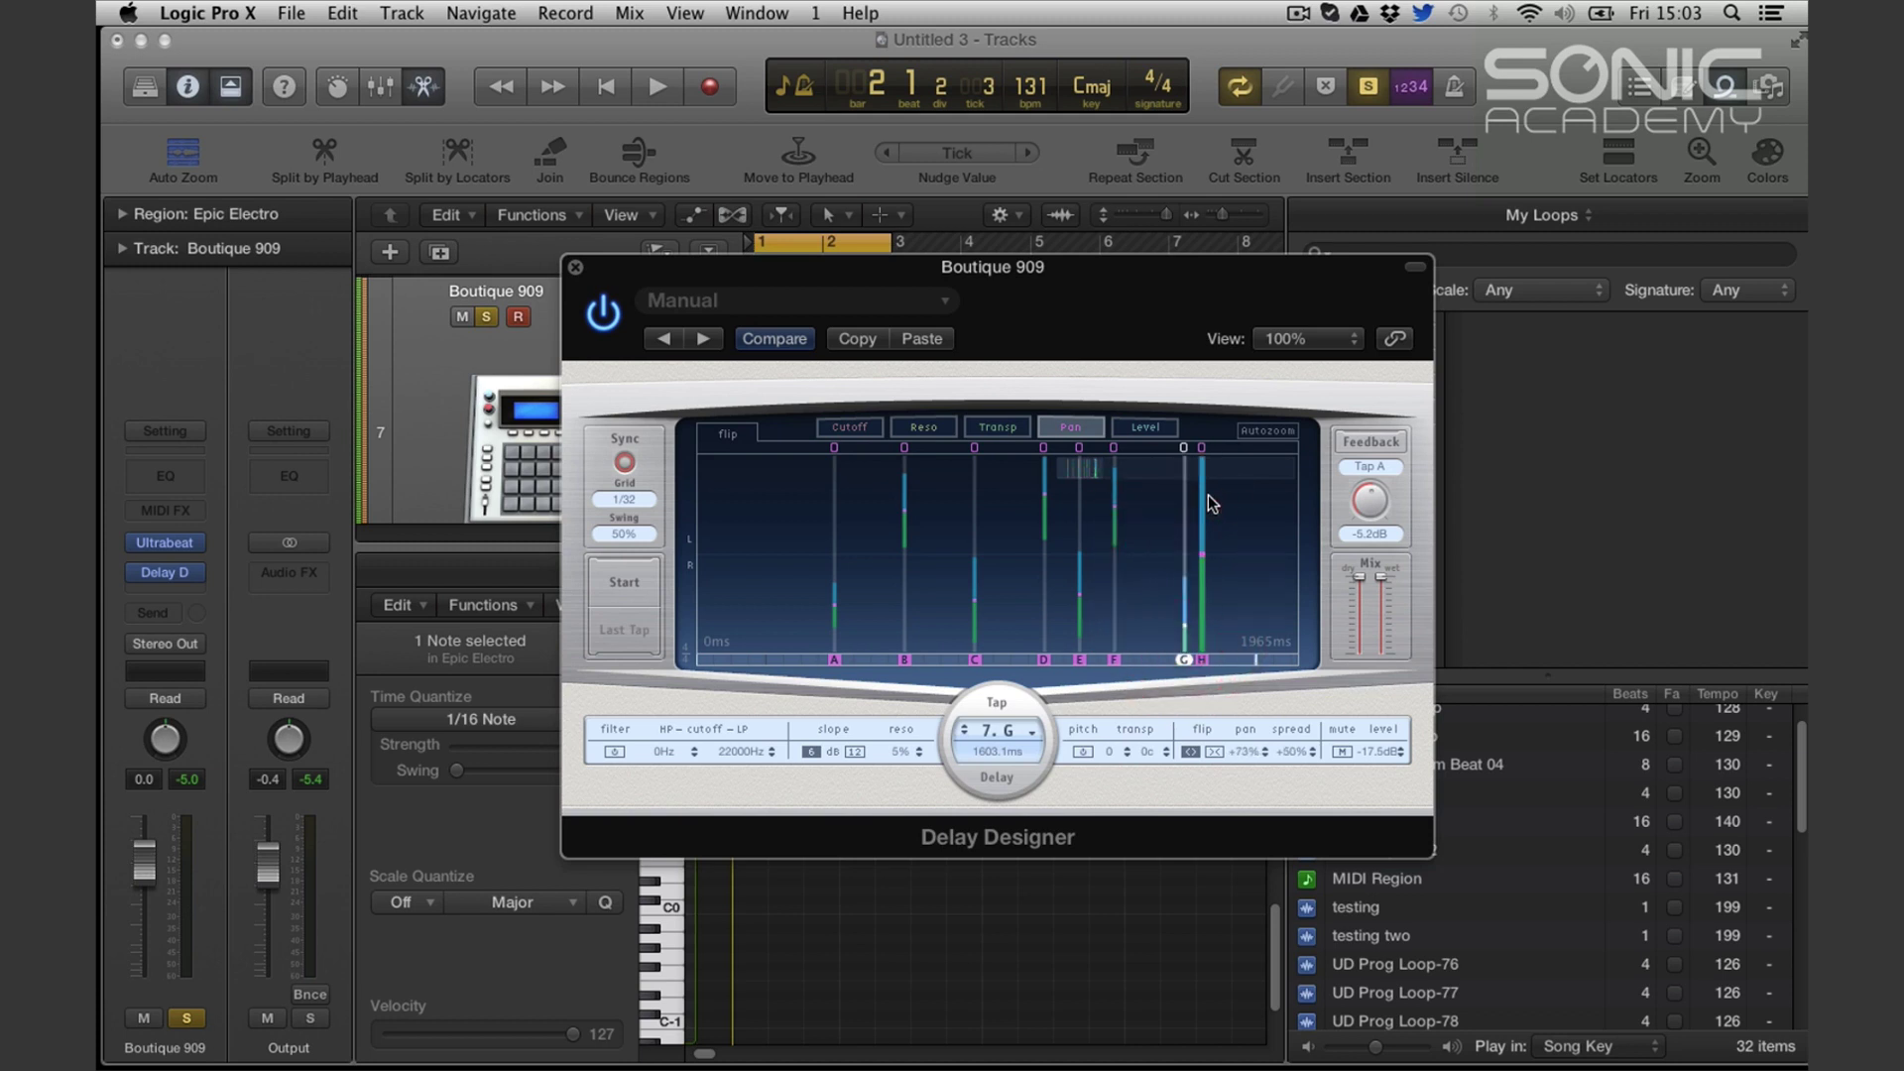
drag(1203, 646, 1210, 577)
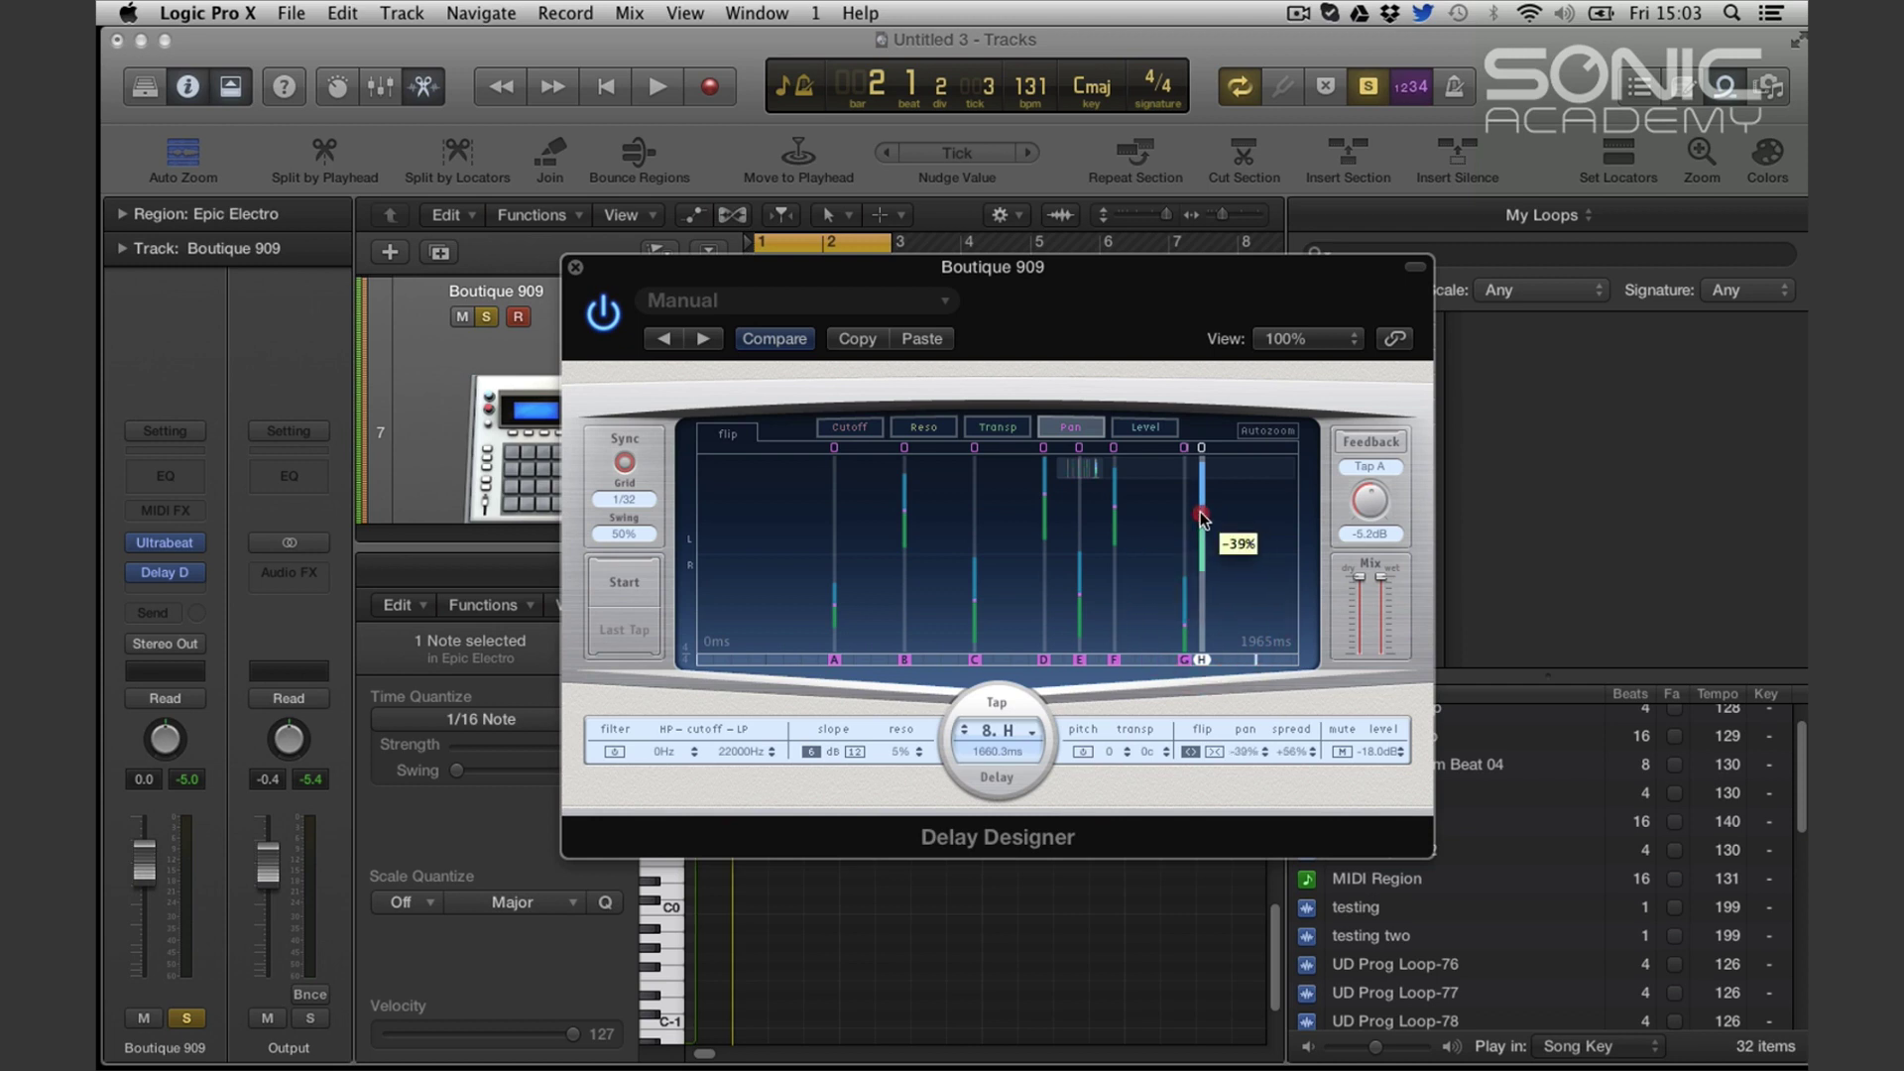
Lower the low-pass cutoffs of taps E to H, with E at 95 Hz and H at 4800 Hz, and audition the pattern
click(836, 426)
drag(1079, 467, 1081, 593)
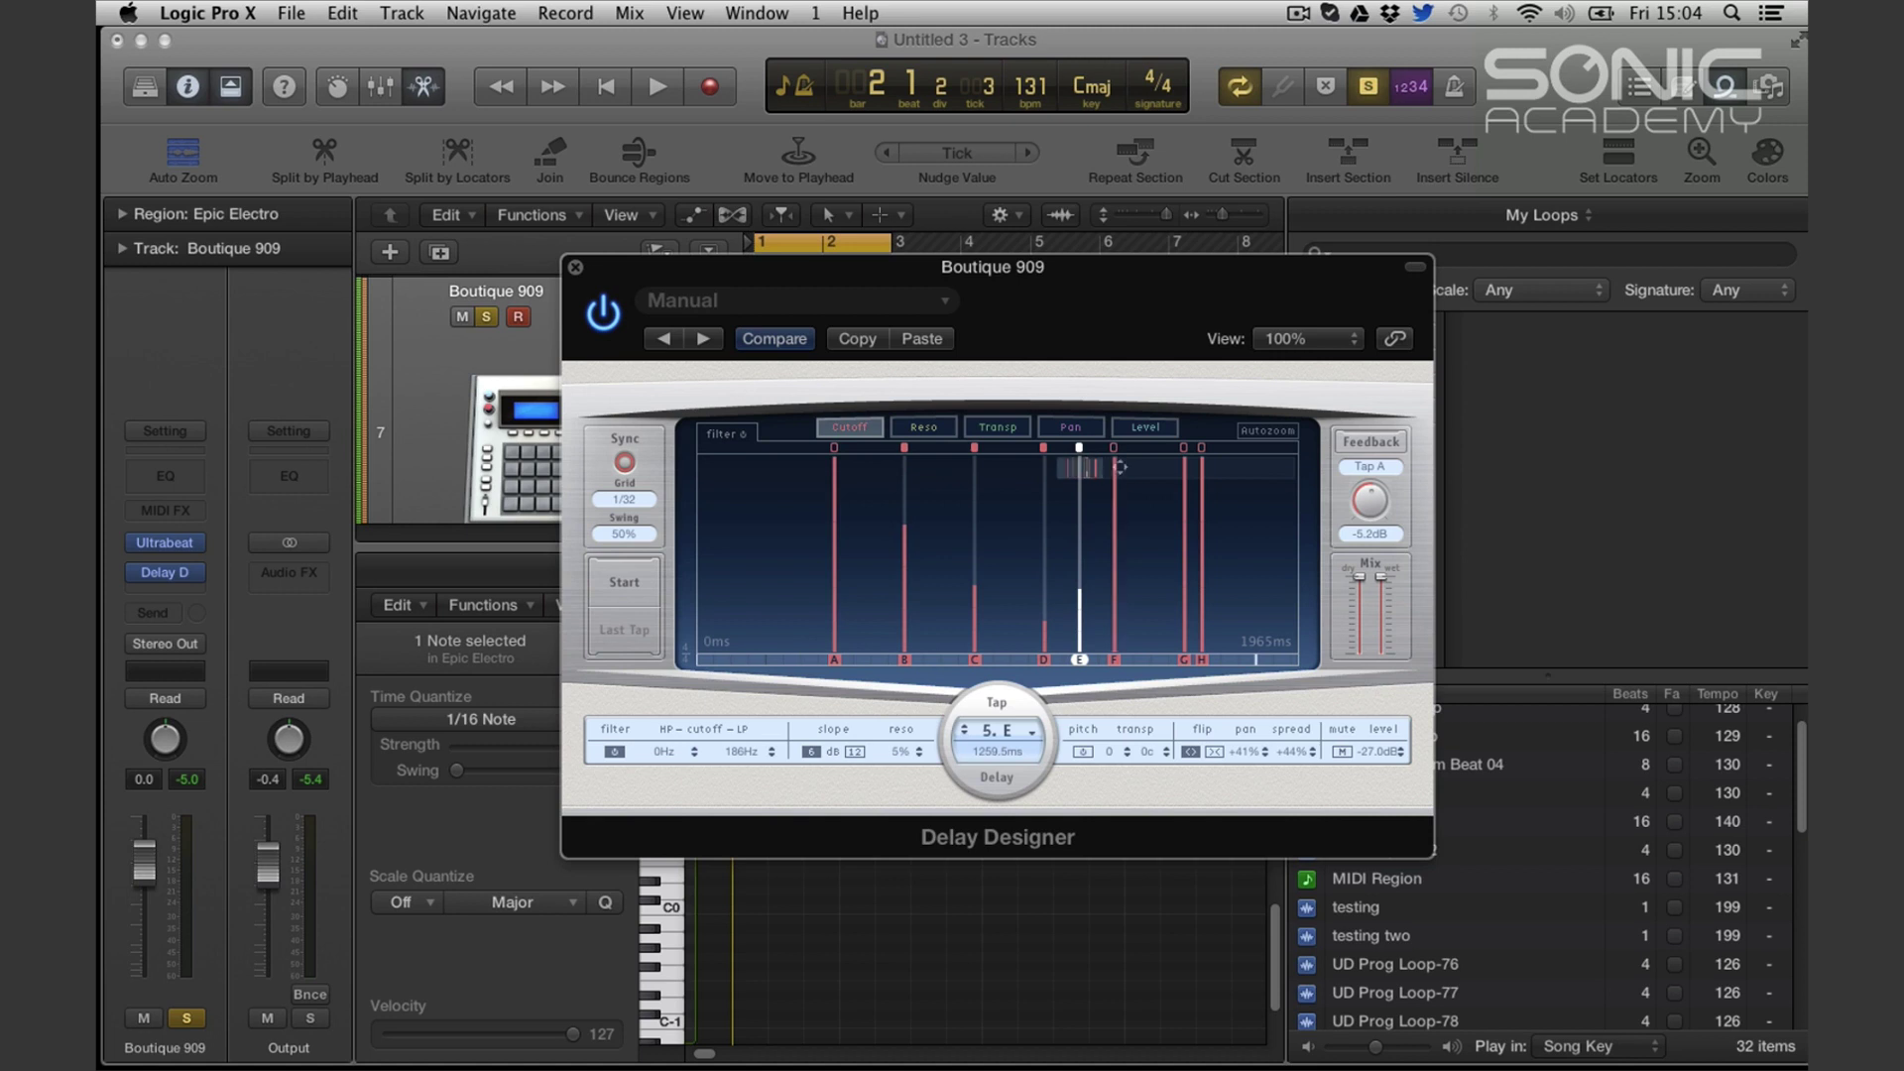
drag(1118, 467, 1116, 617)
drag(1184, 458, 1185, 513)
drag(1189, 581, 1189, 574)
drag(1202, 451, 1202, 496)
drag(1081, 599, 1080, 615)
key(space)
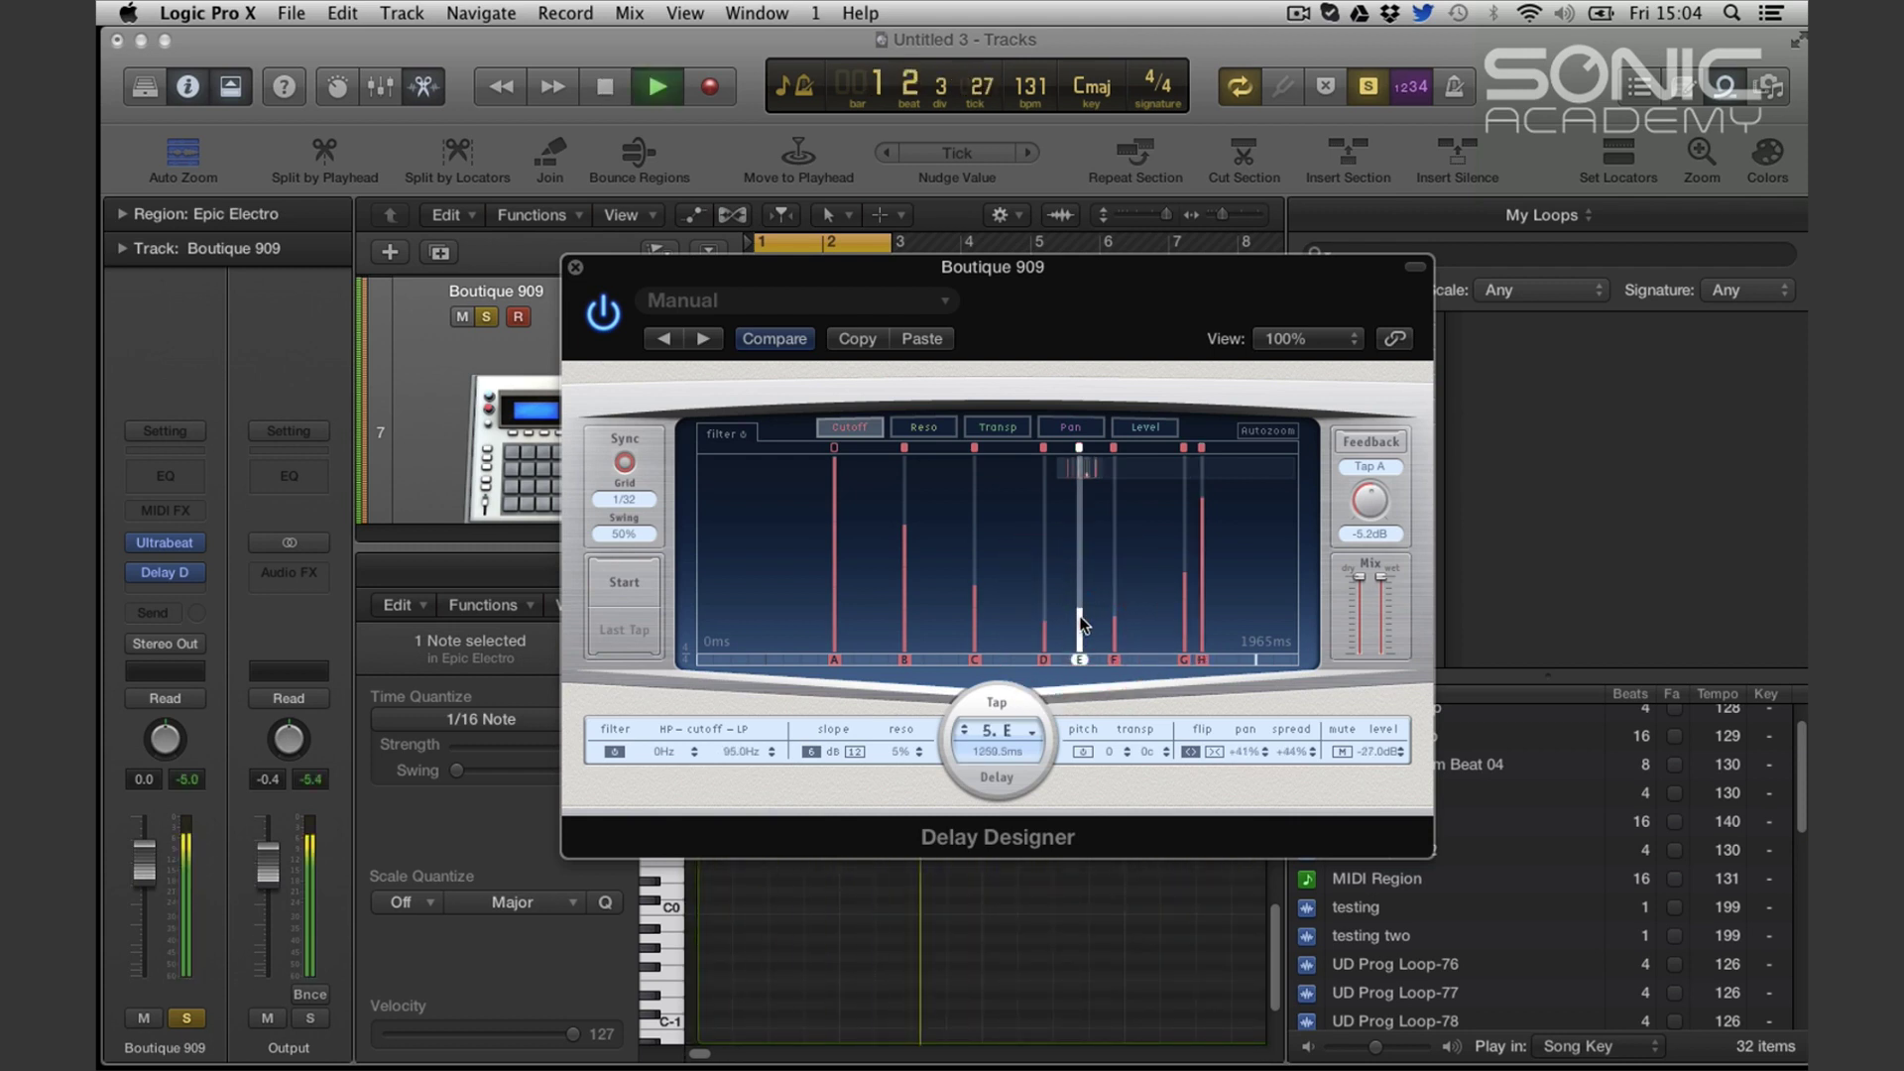
key(space)
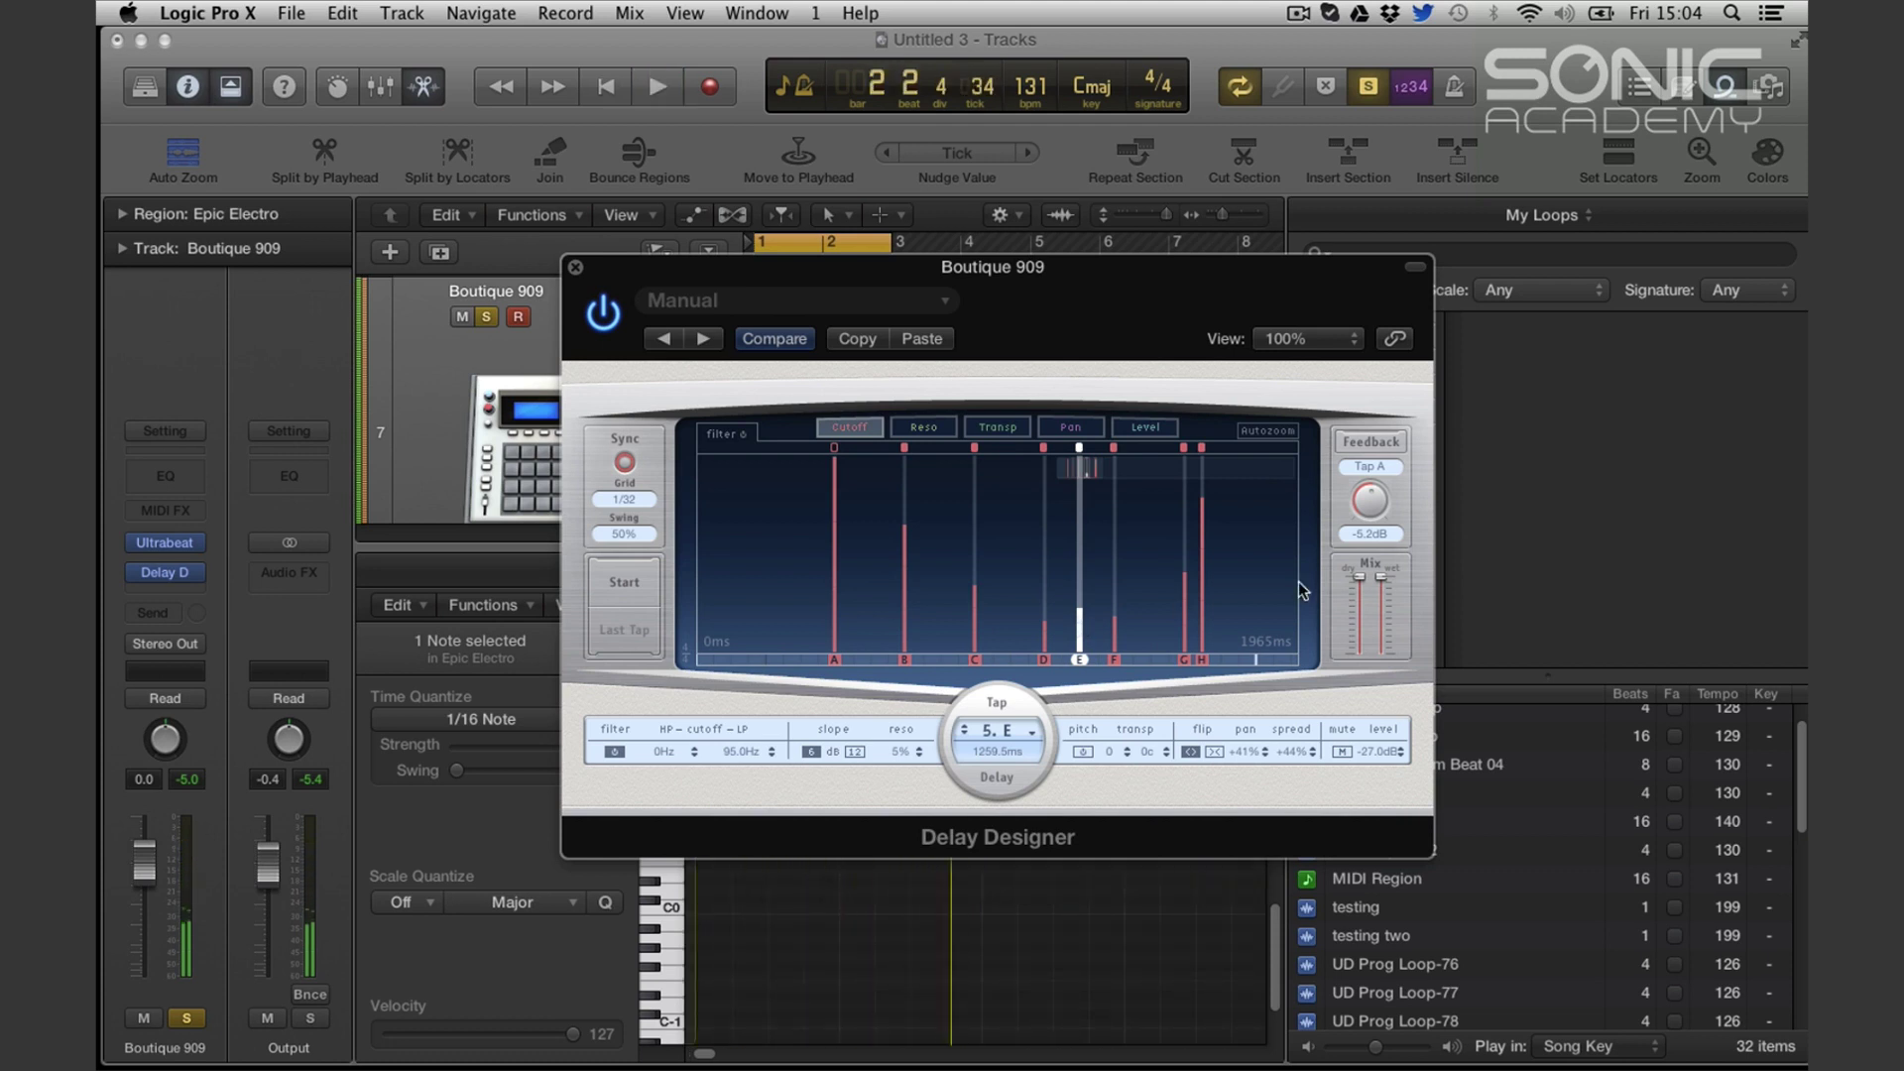
Raise the low-pass cutoffs of taps G and F, bringing F to 670 Hz, and audition the brighter repeats
drag(1186, 581, 1185, 529)
drag(1115, 615, 1106, 538)
key(space)
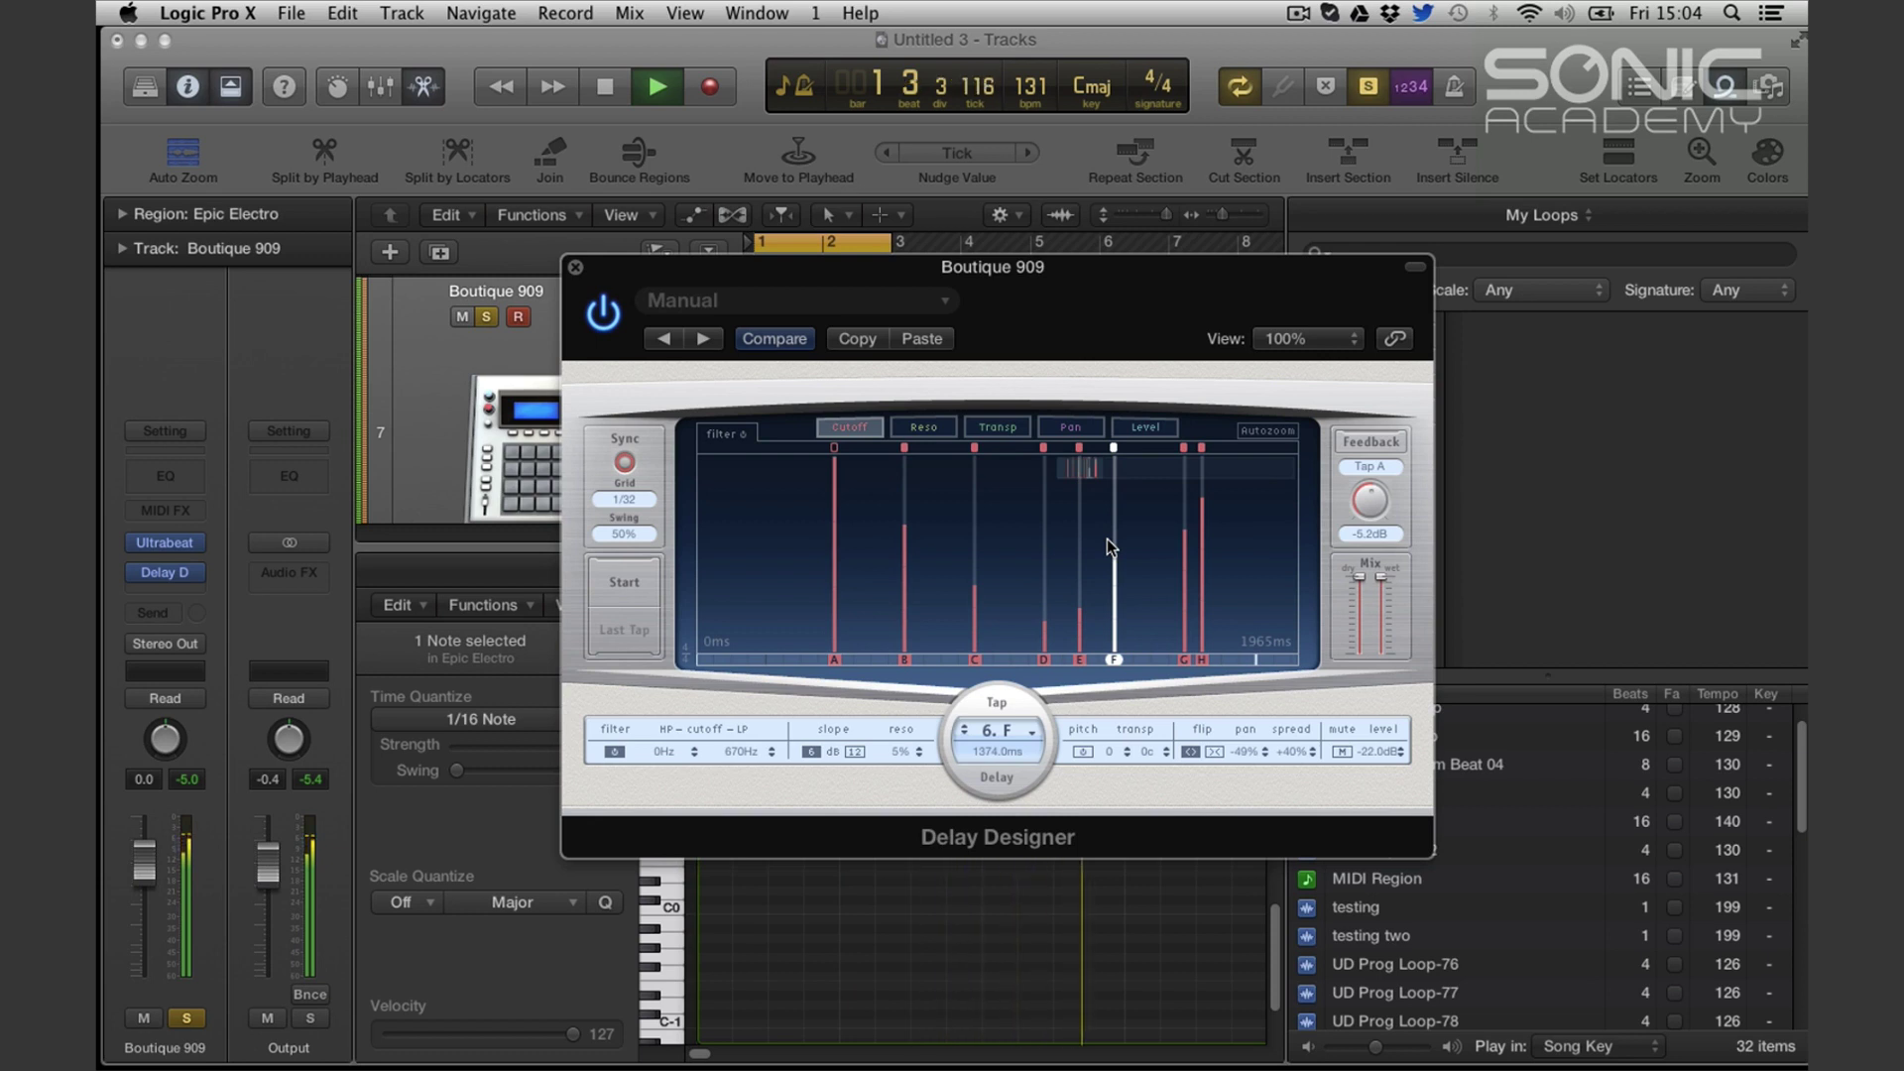
key(space)
Turn on feedback for Tap A, raise its level to +1.8 dB and audition the build-up
click(833, 659)
drag(1372, 510, 1373, 505)
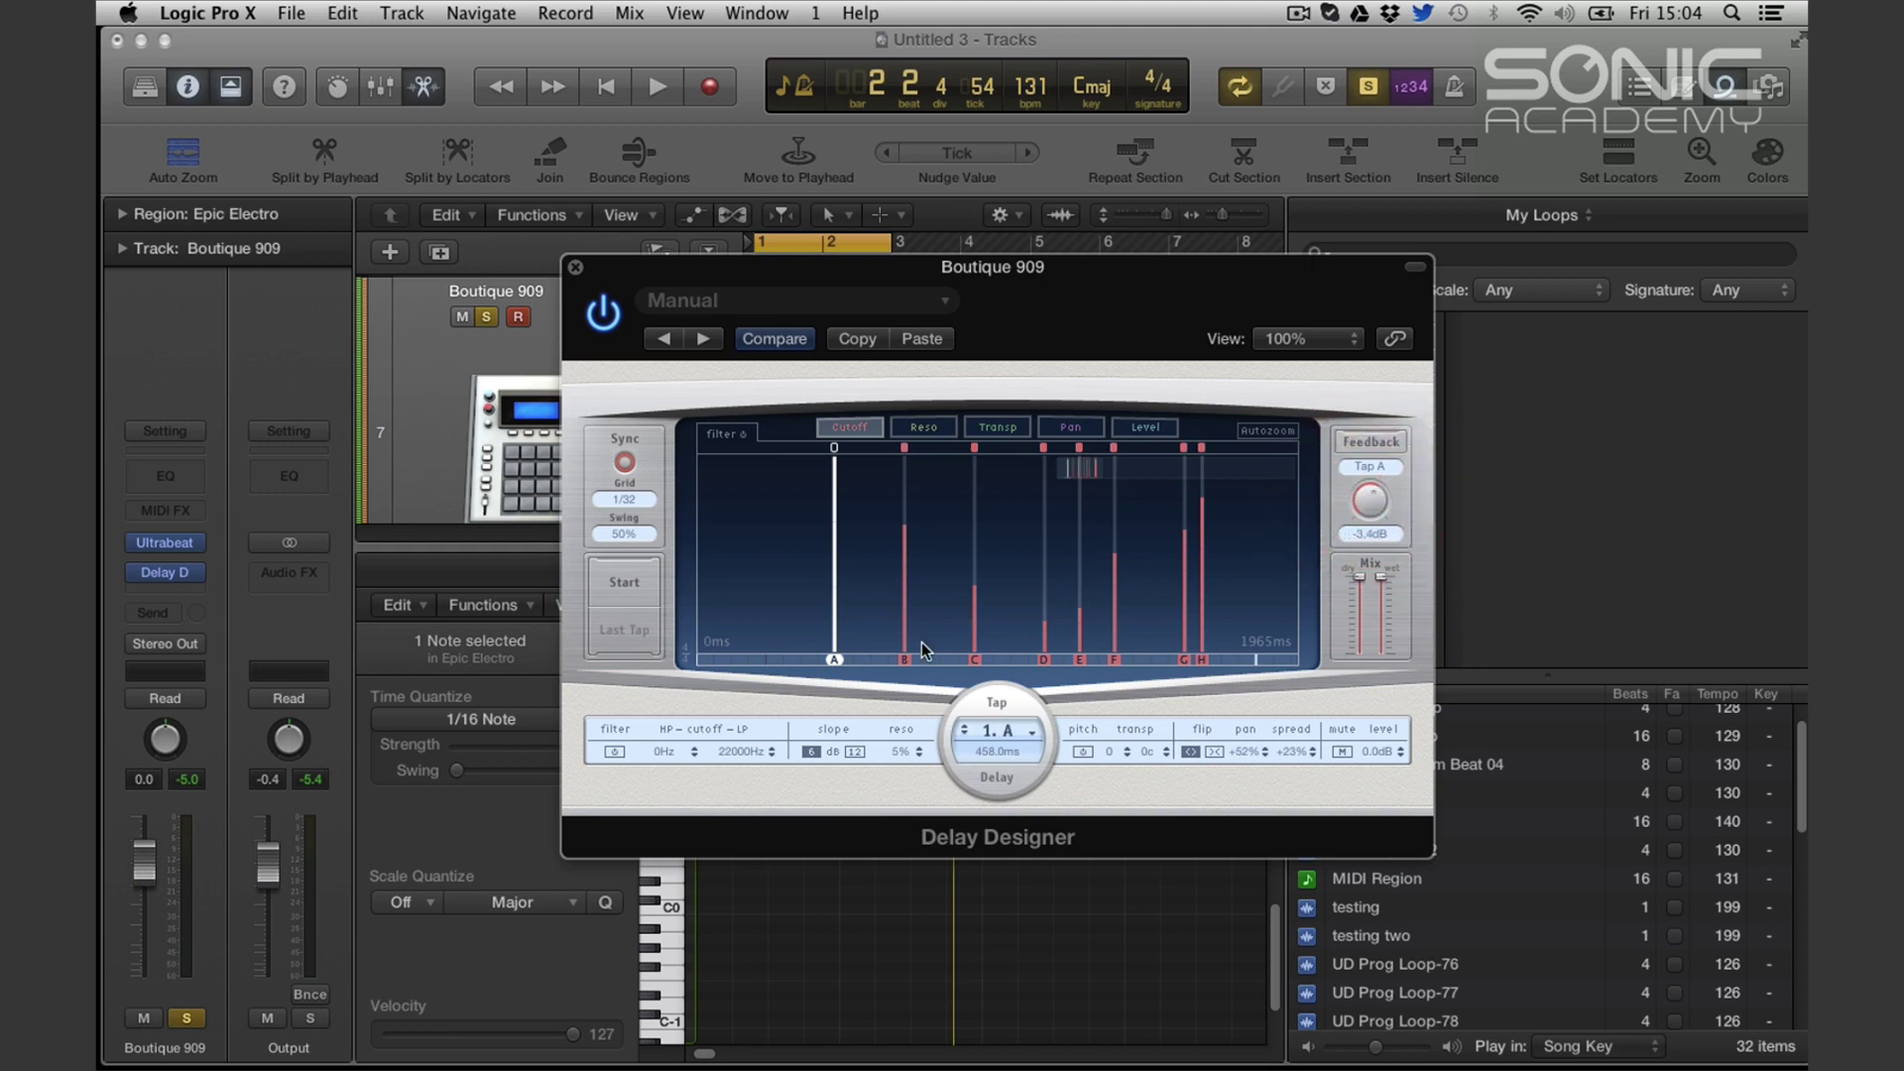
click(904, 659)
click(1371, 507)
drag(1370, 508, 1369, 481)
click(835, 660)
click(975, 659)
key(space)
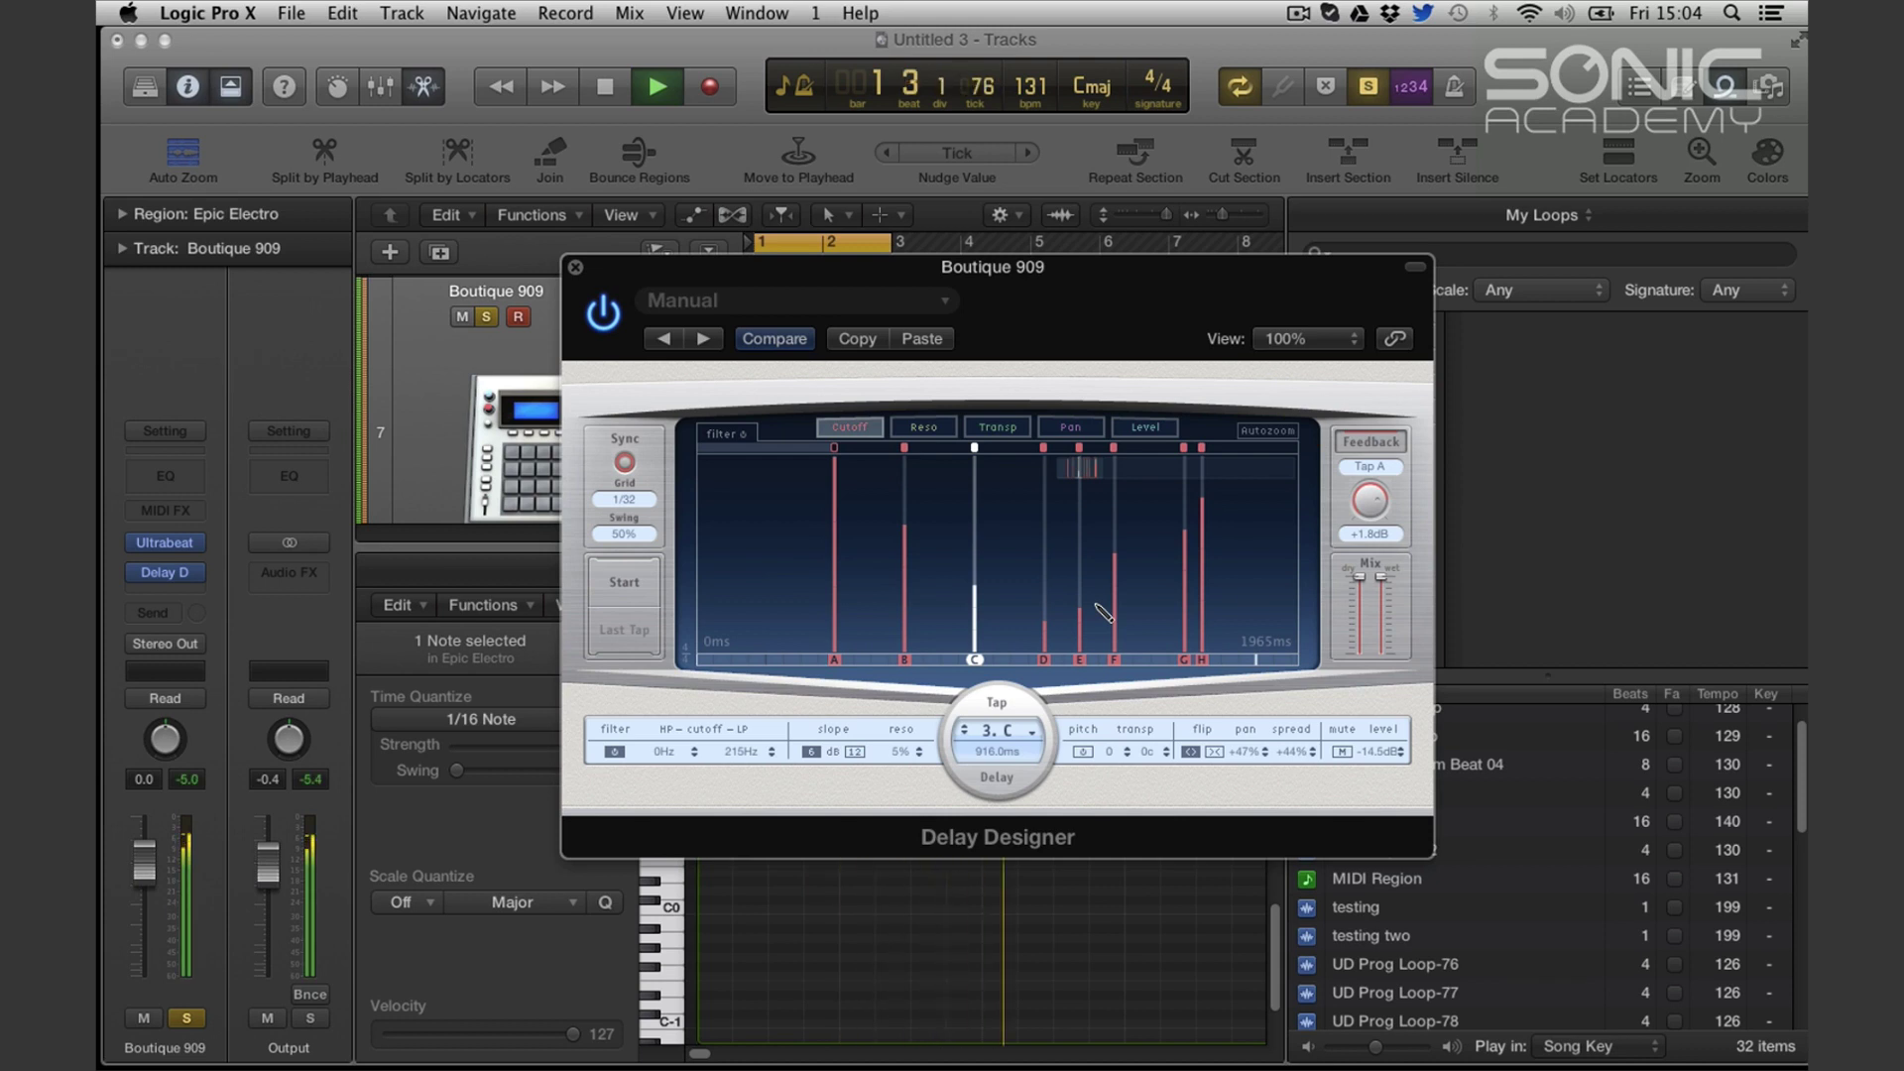
key(space)
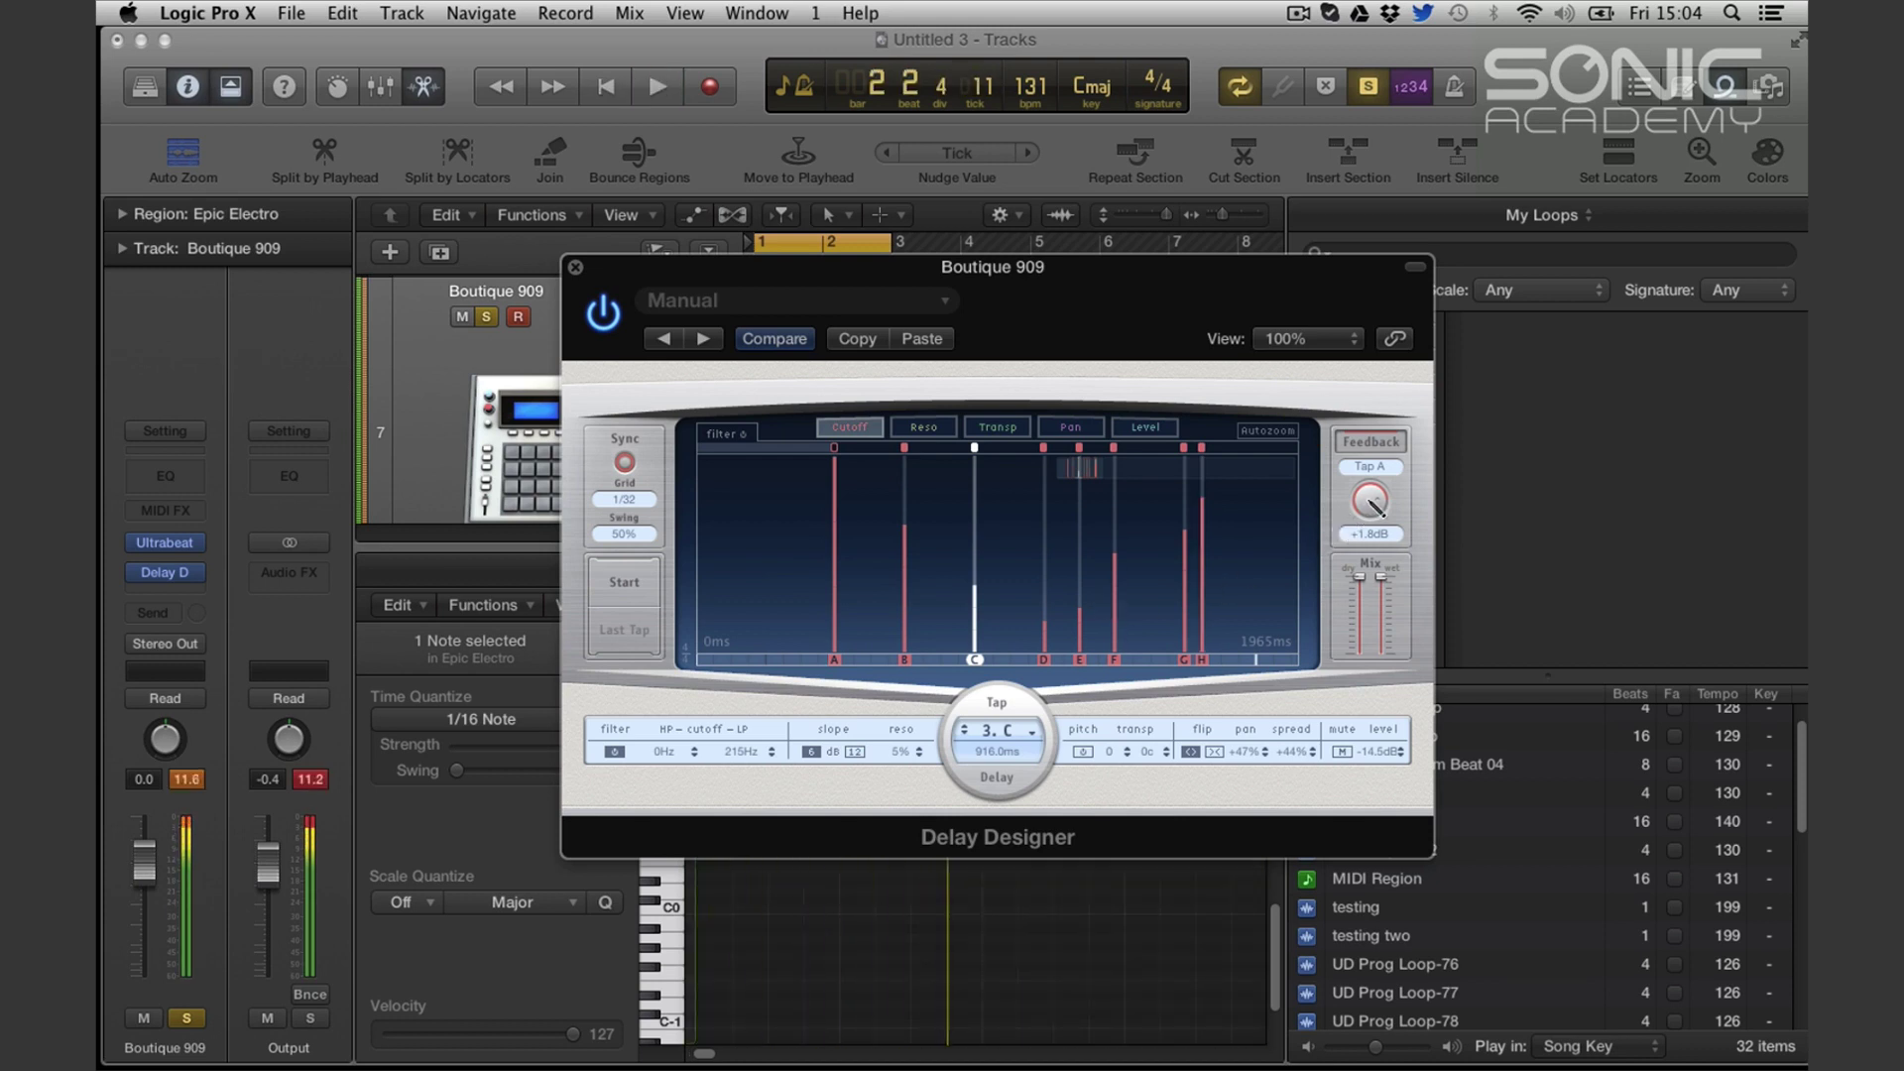
Reduce the Tap A feedback level to -7.0 dB and audition the repeats
drag(1371, 531, 1369, 521)
key(space)
key(space)
click(902, 661)
key(space)
key(space)
Add a tap at 400.8 ms just before tap A and use it in place of the original tap A
click(818, 659)
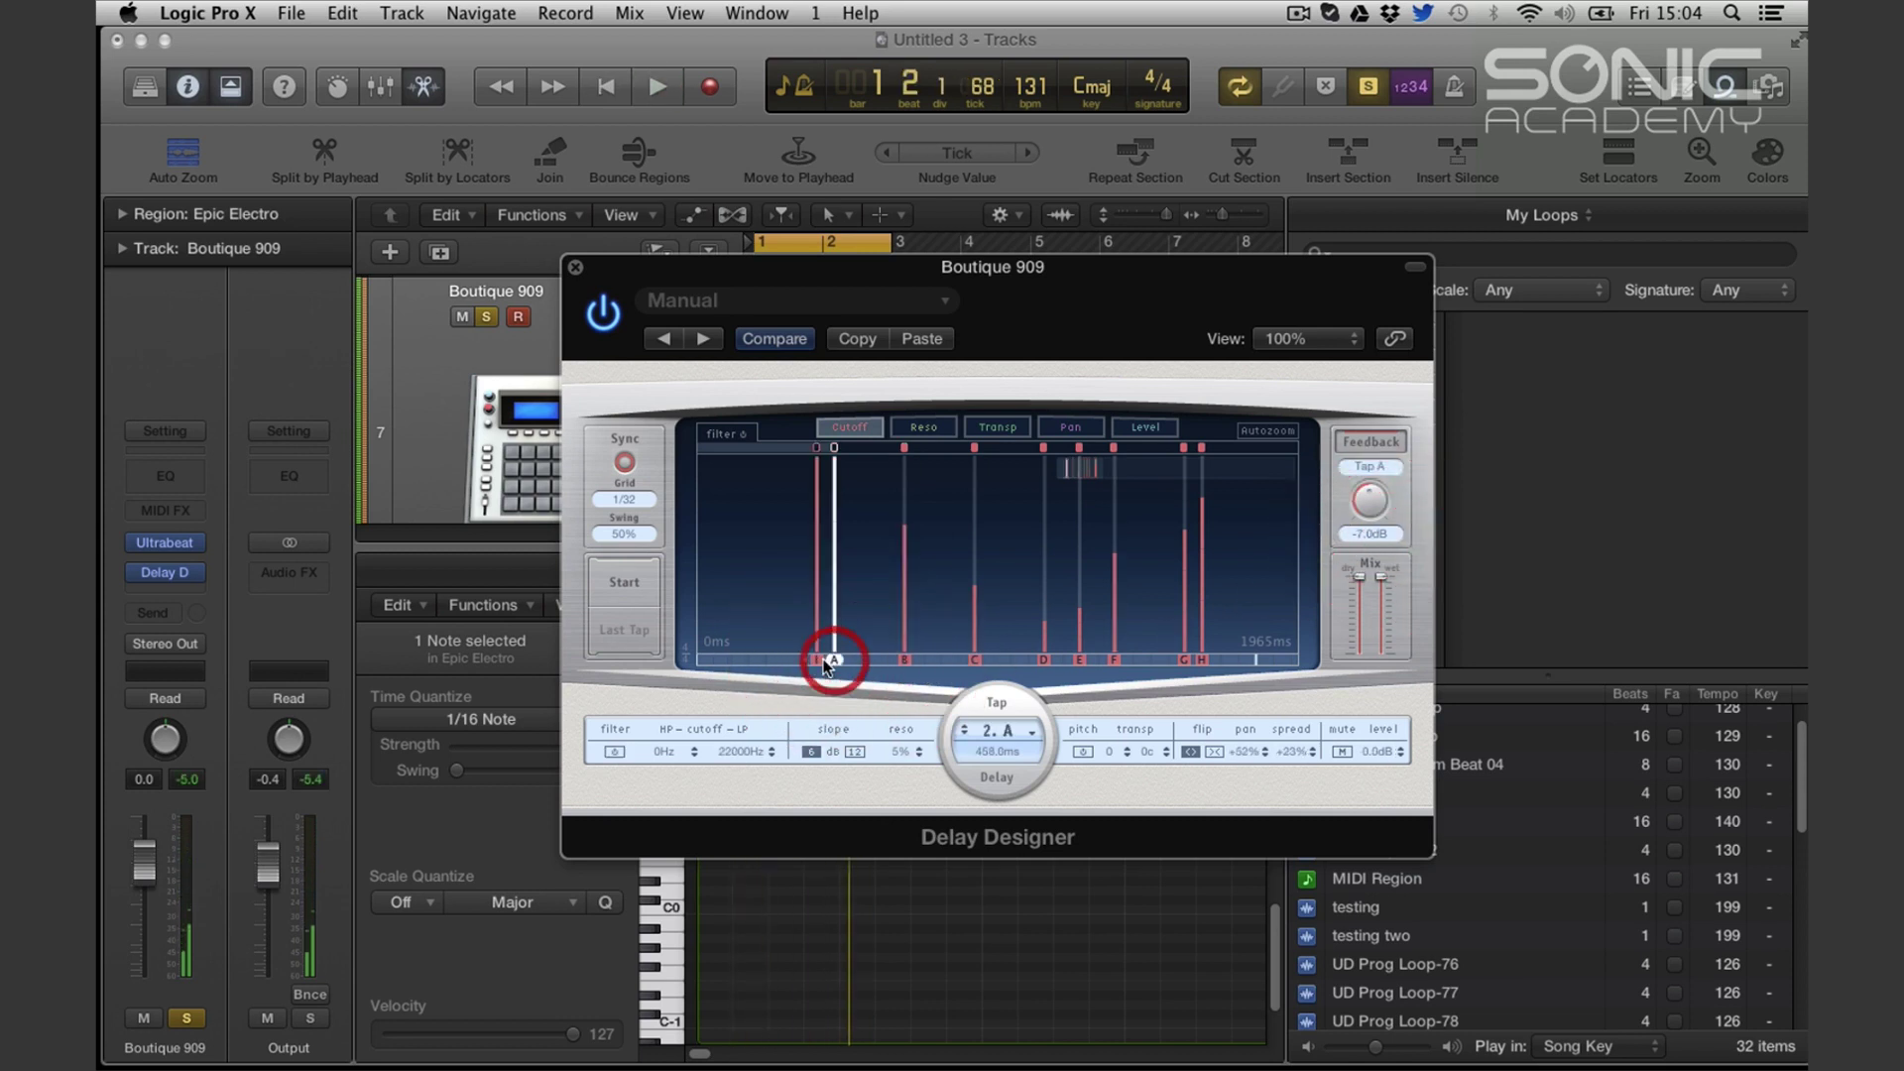
click(819, 658)
drag(821, 662, 829, 682)
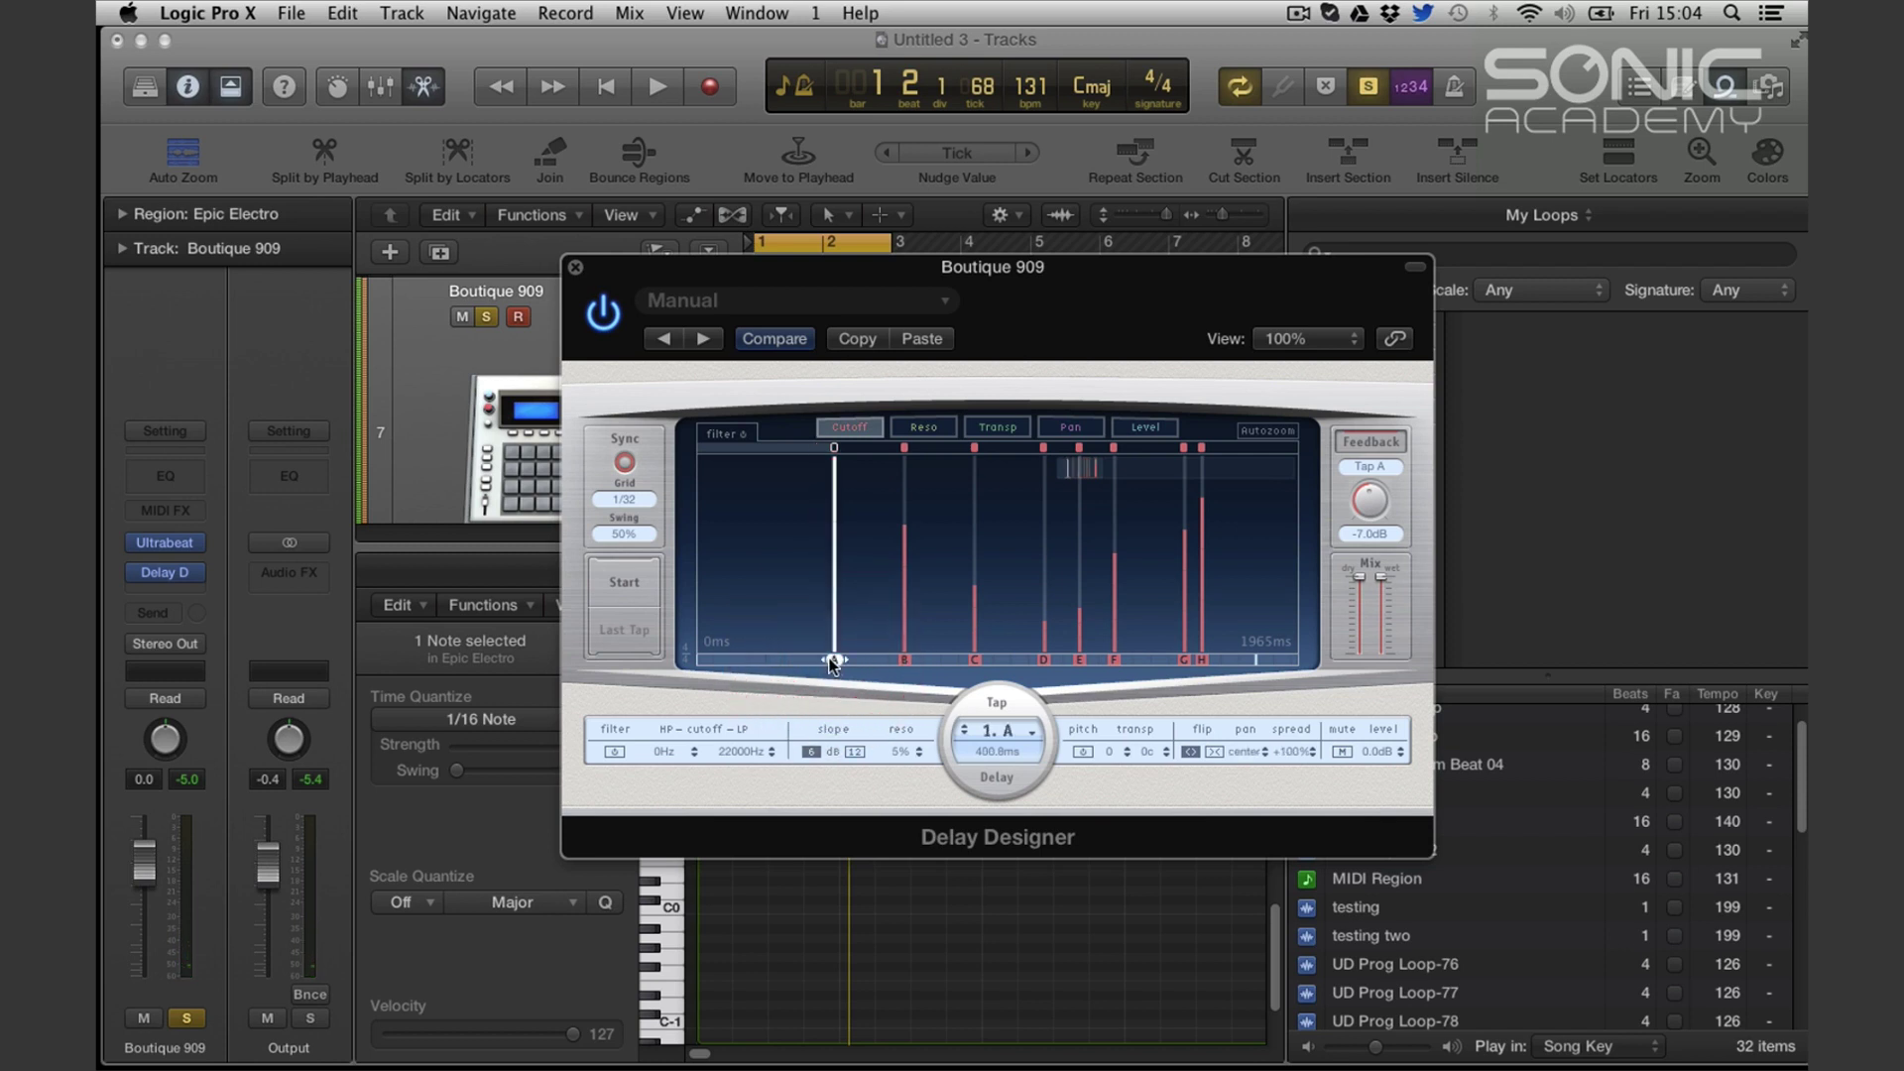
Change the feedback source to Tap B and on to Tap C, set the feedback level to -4.2 dB and audition it
click(1367, 468)
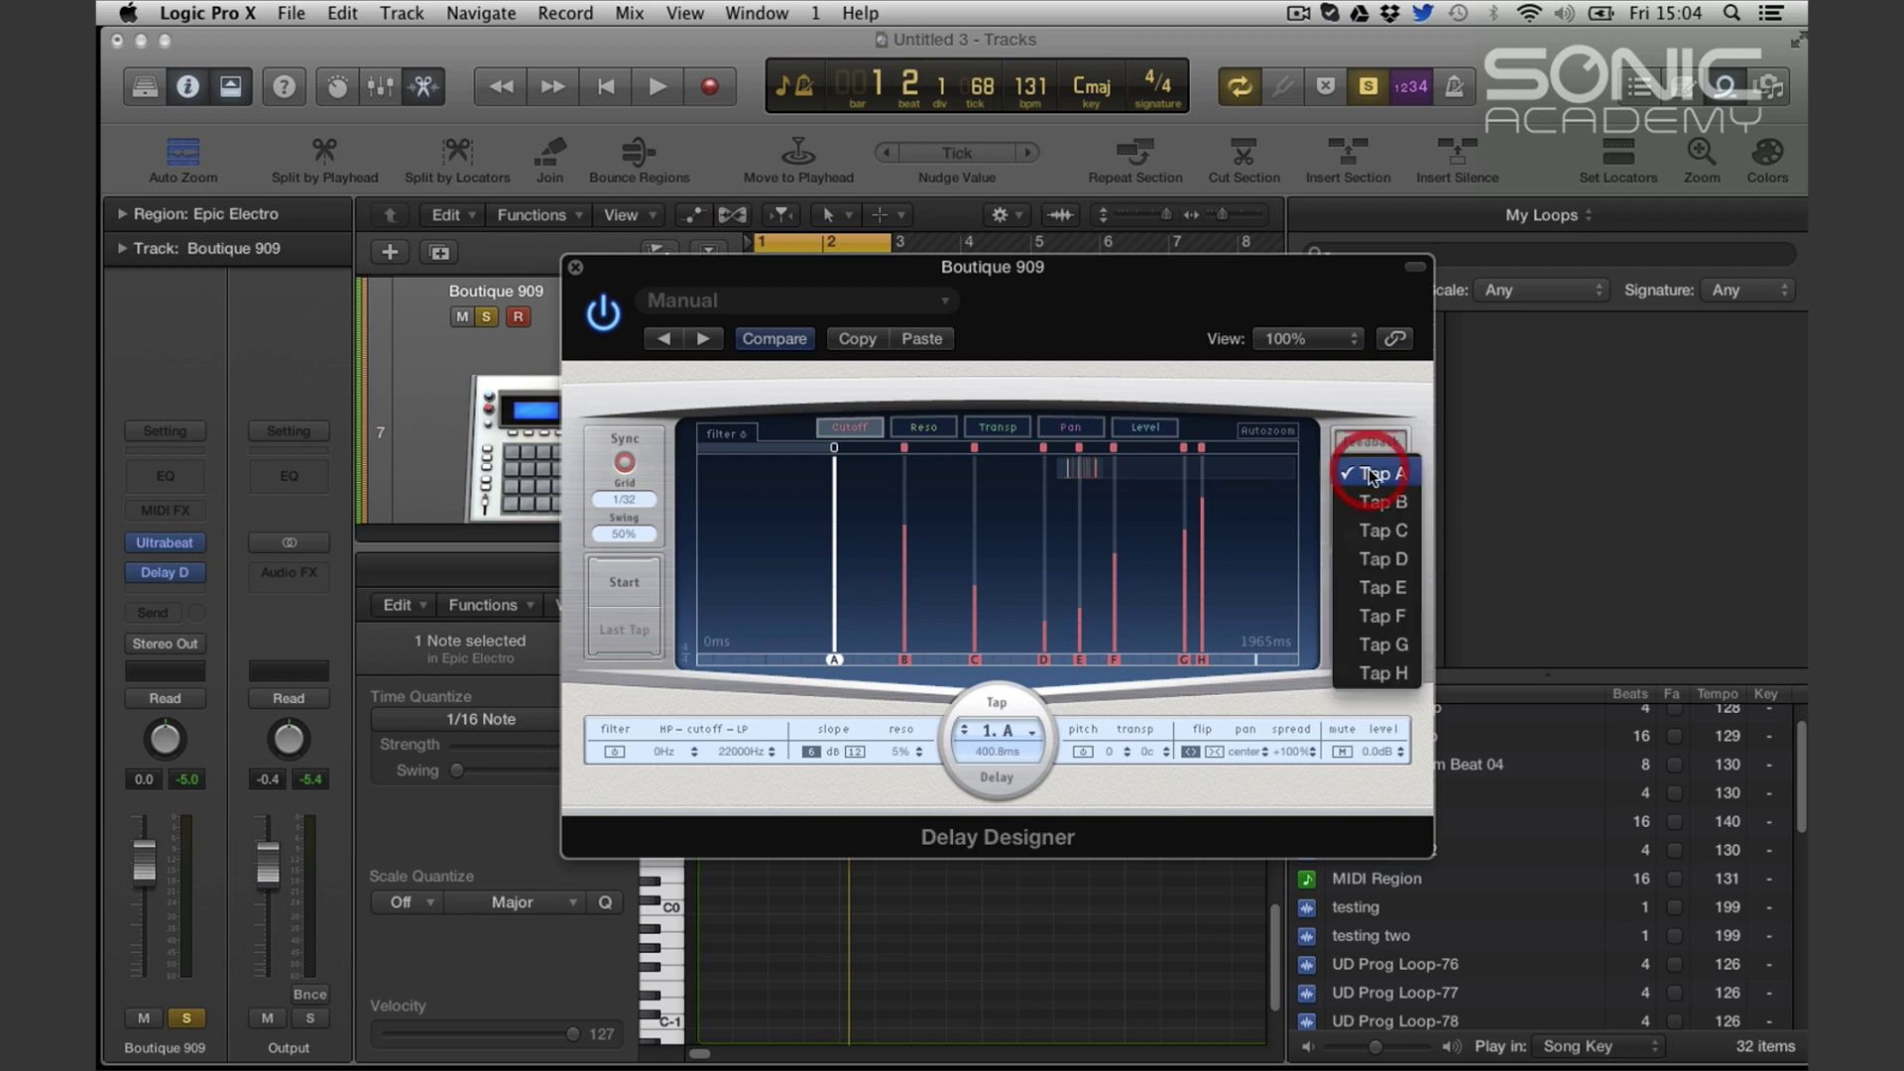
click(1376, 506)
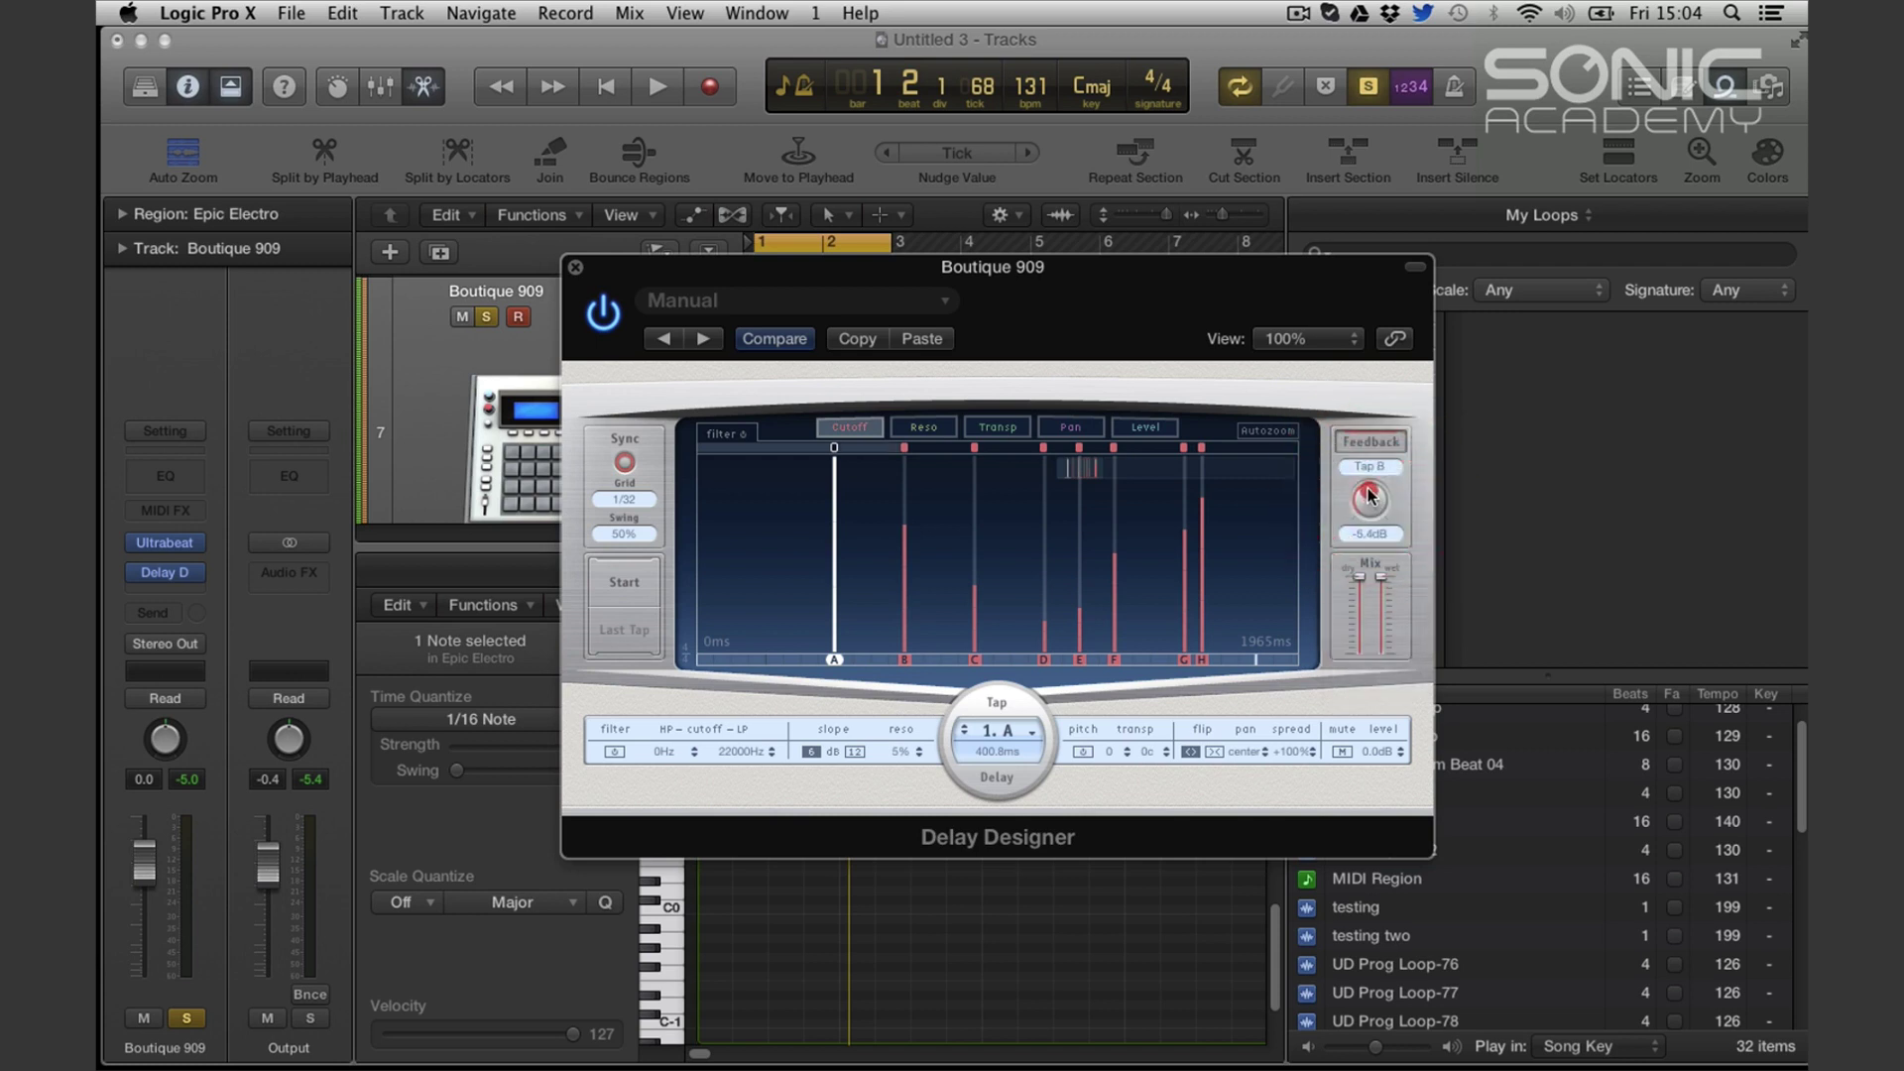
click(1370, 466)
click(1369, 497)
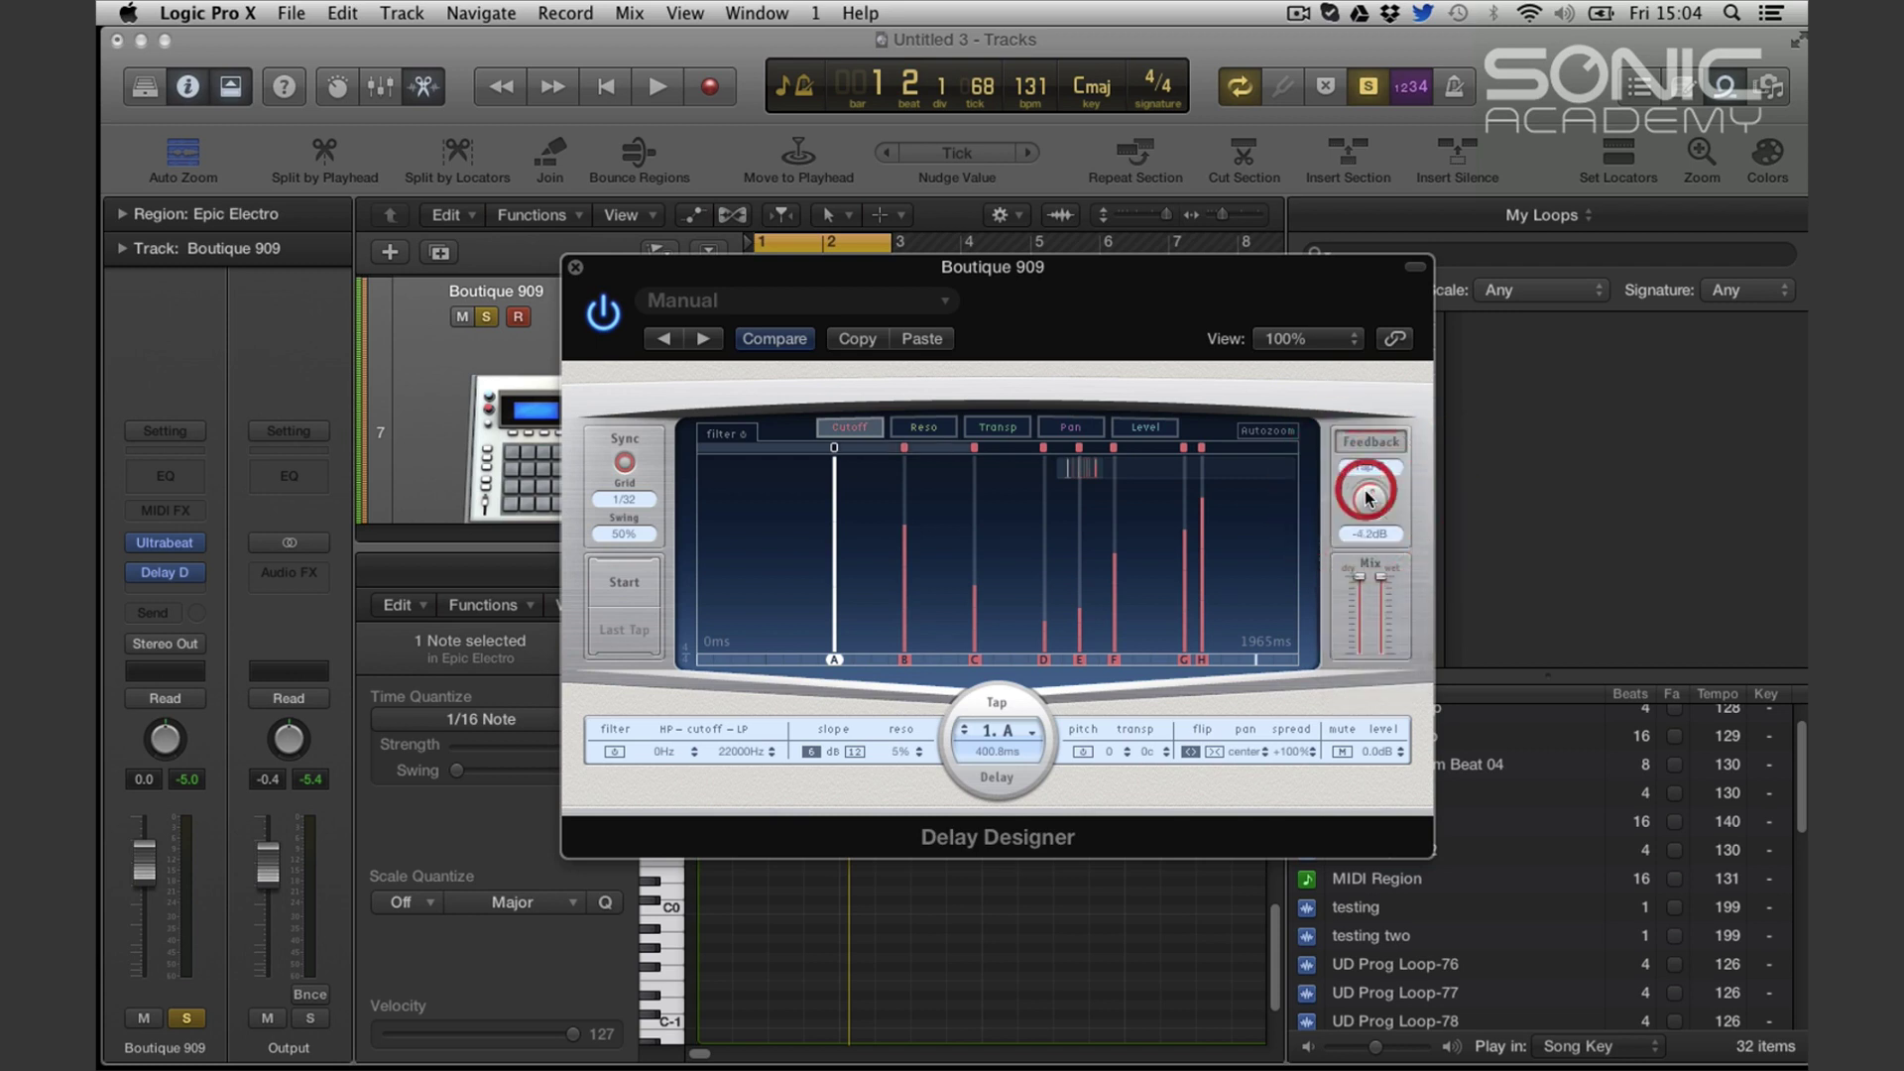
key(space)
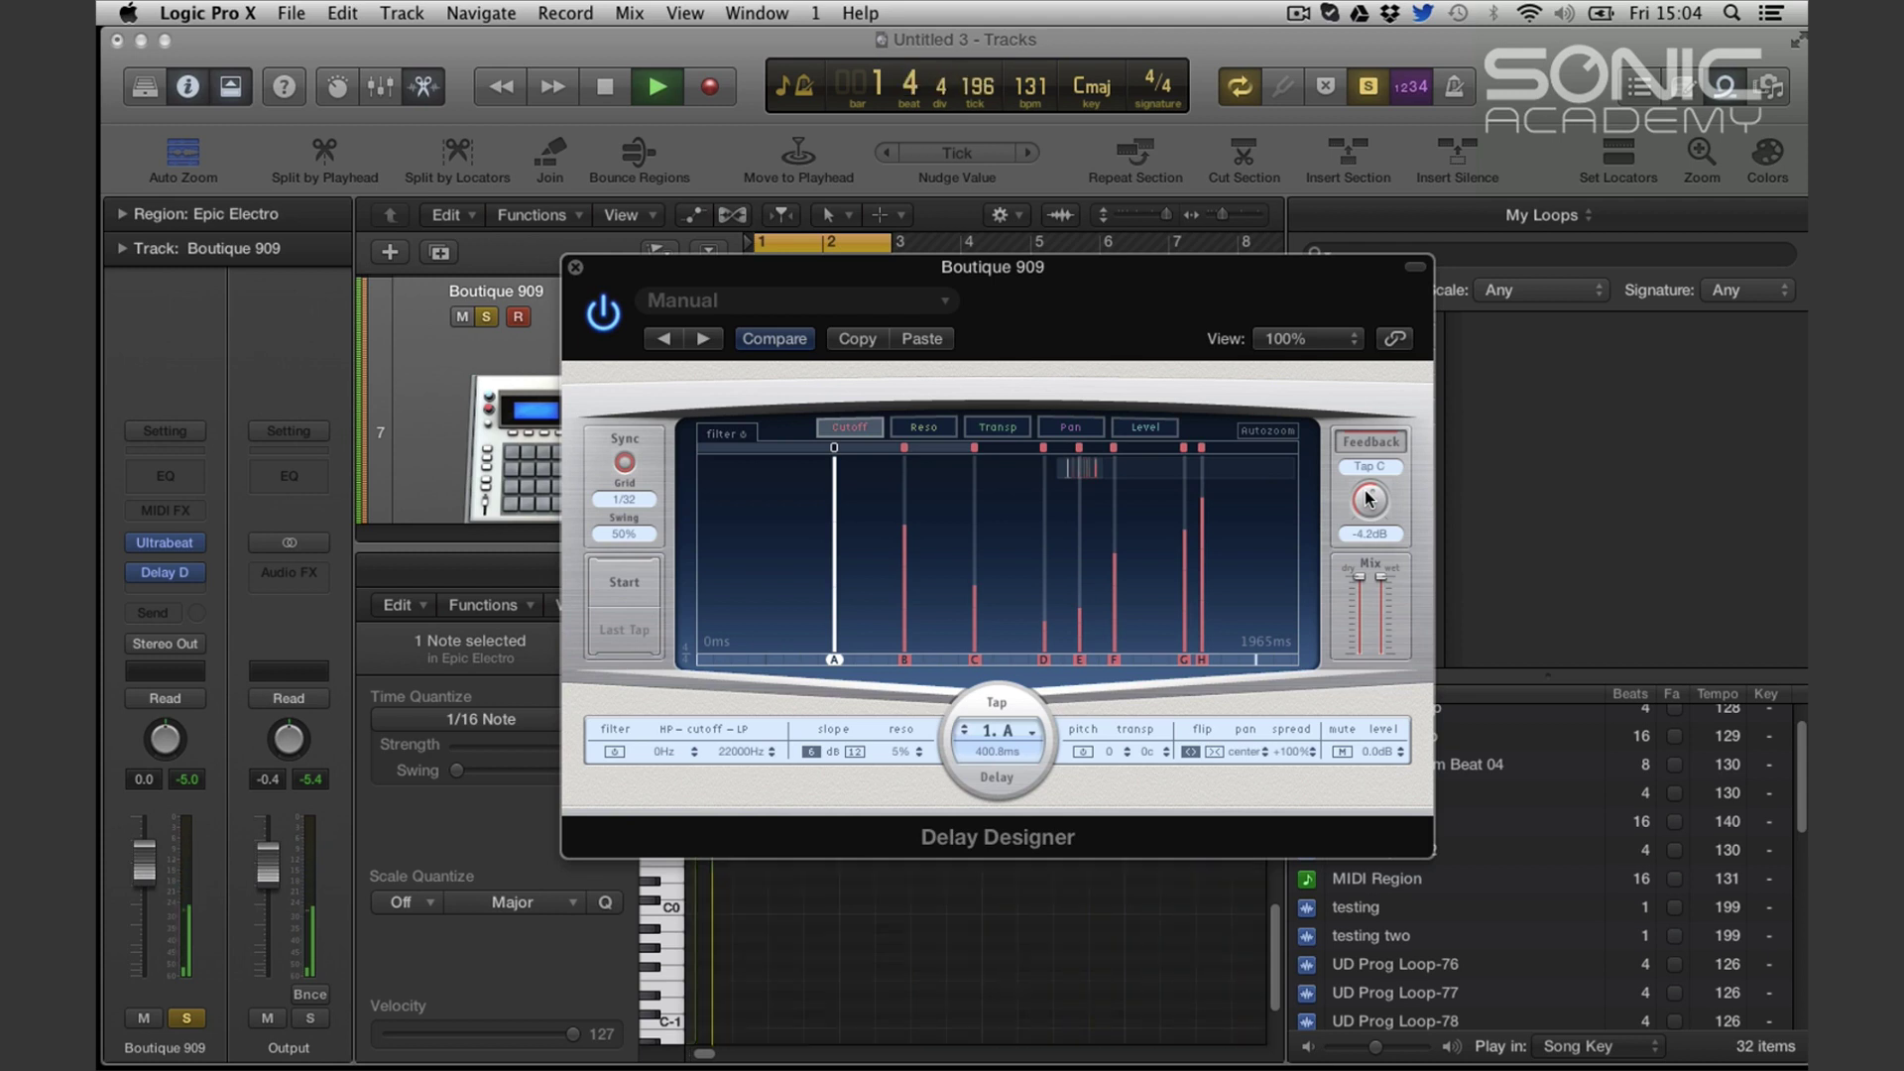
key(space)
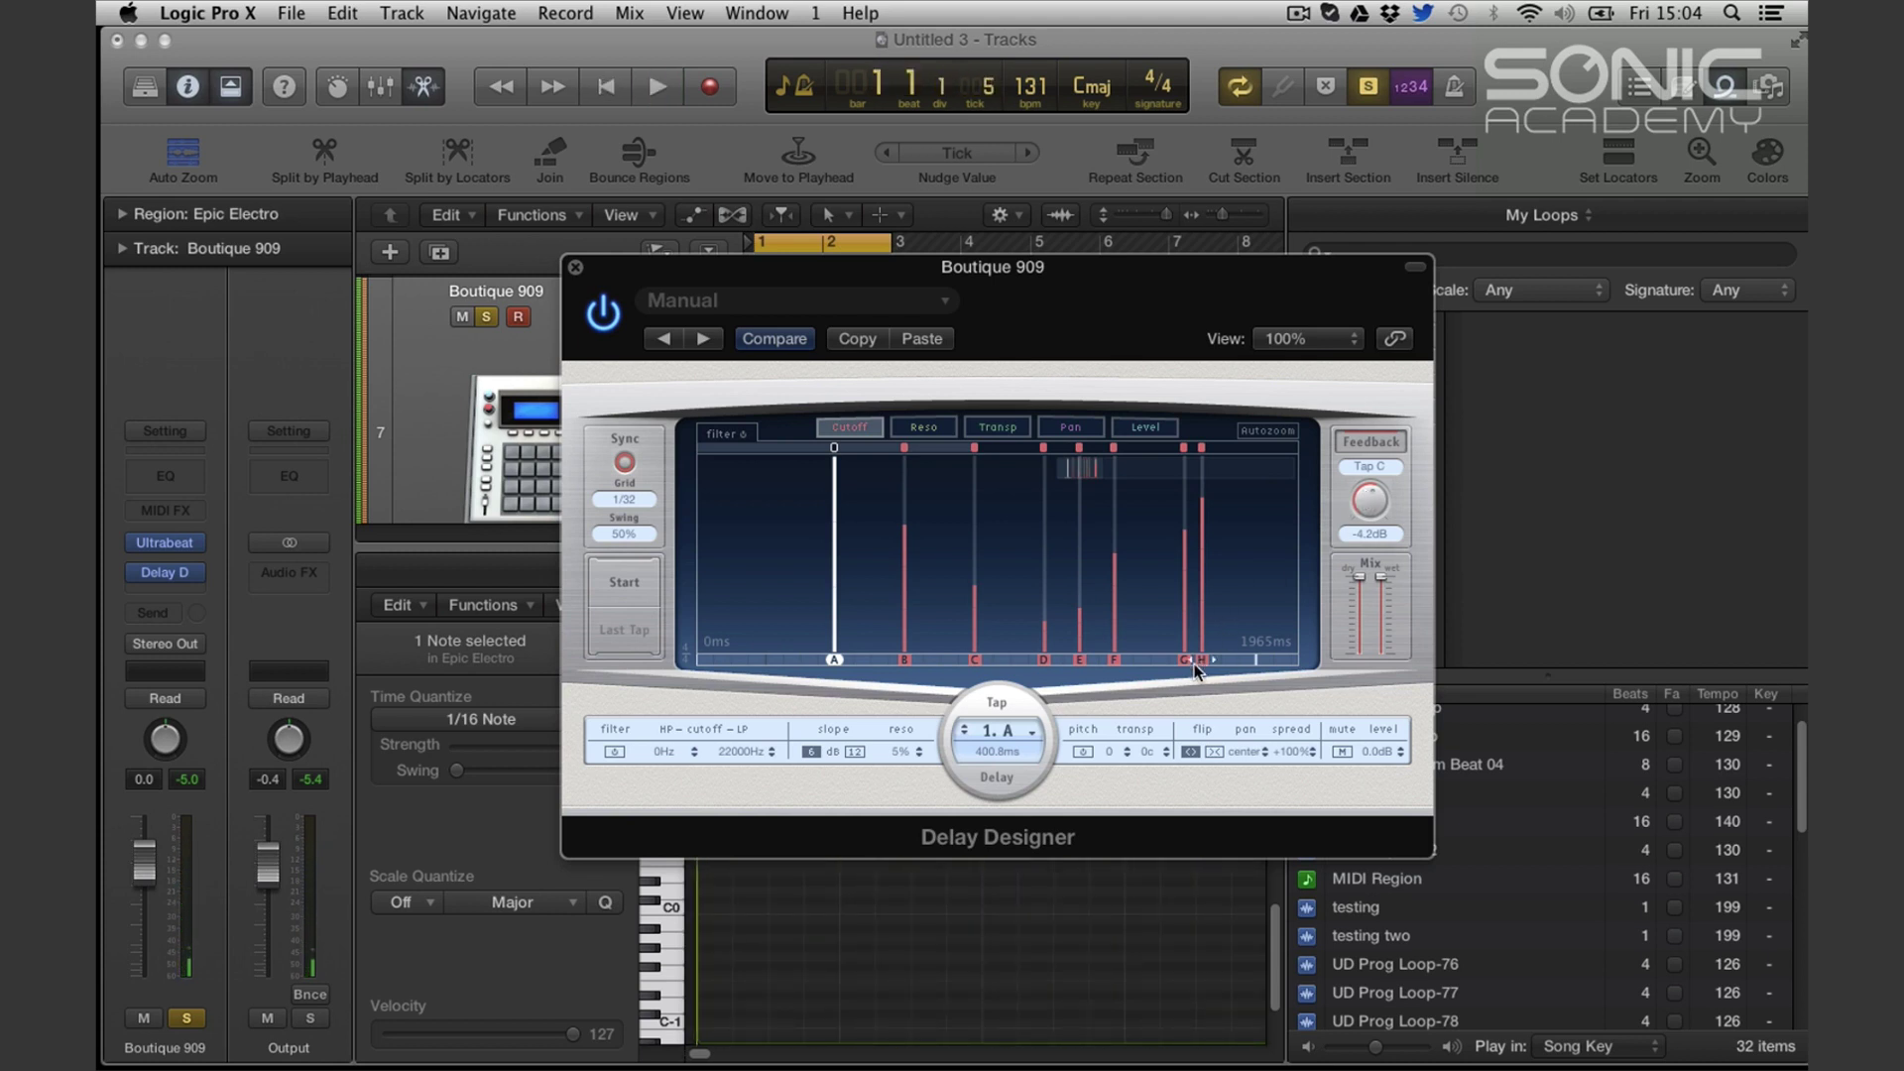
Return the grid to 1/16, move tap H off tap G to 1717.6 ms, and audition the delay
click(618, 501)
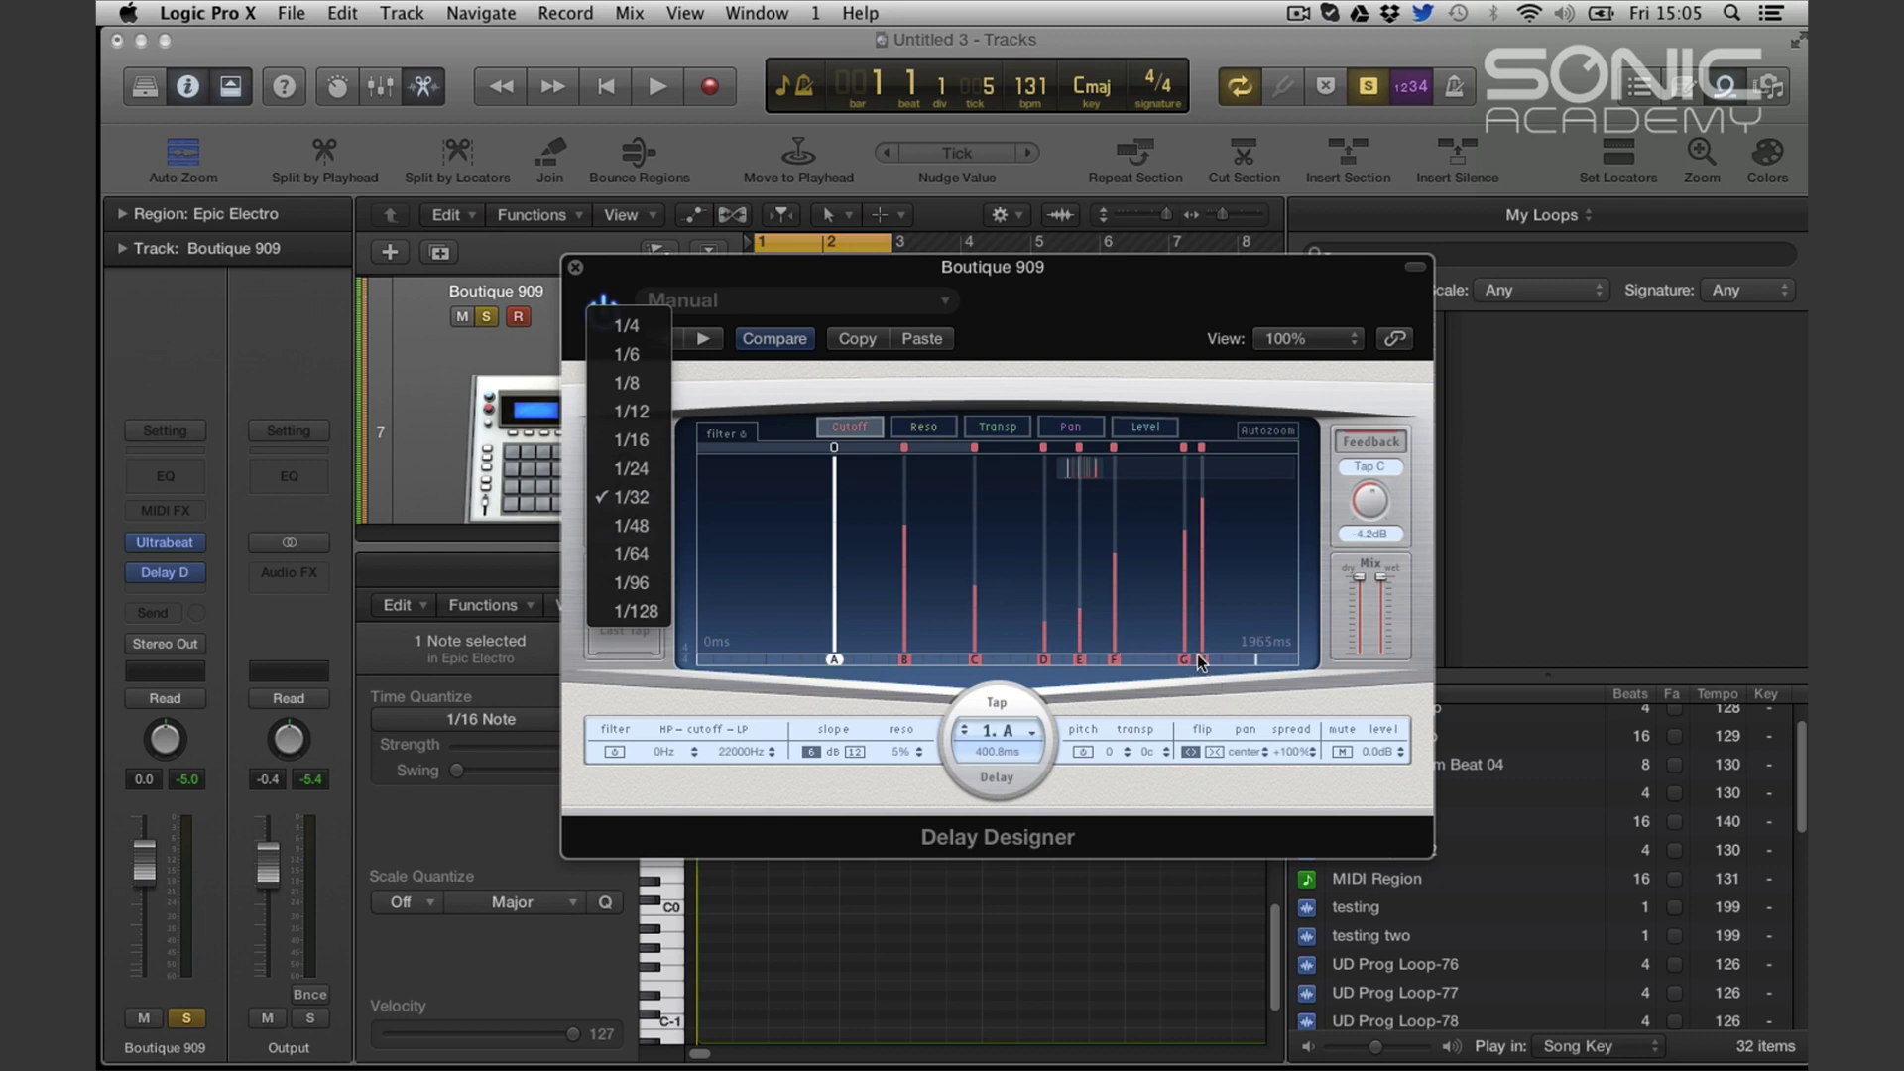
click(652, 441)
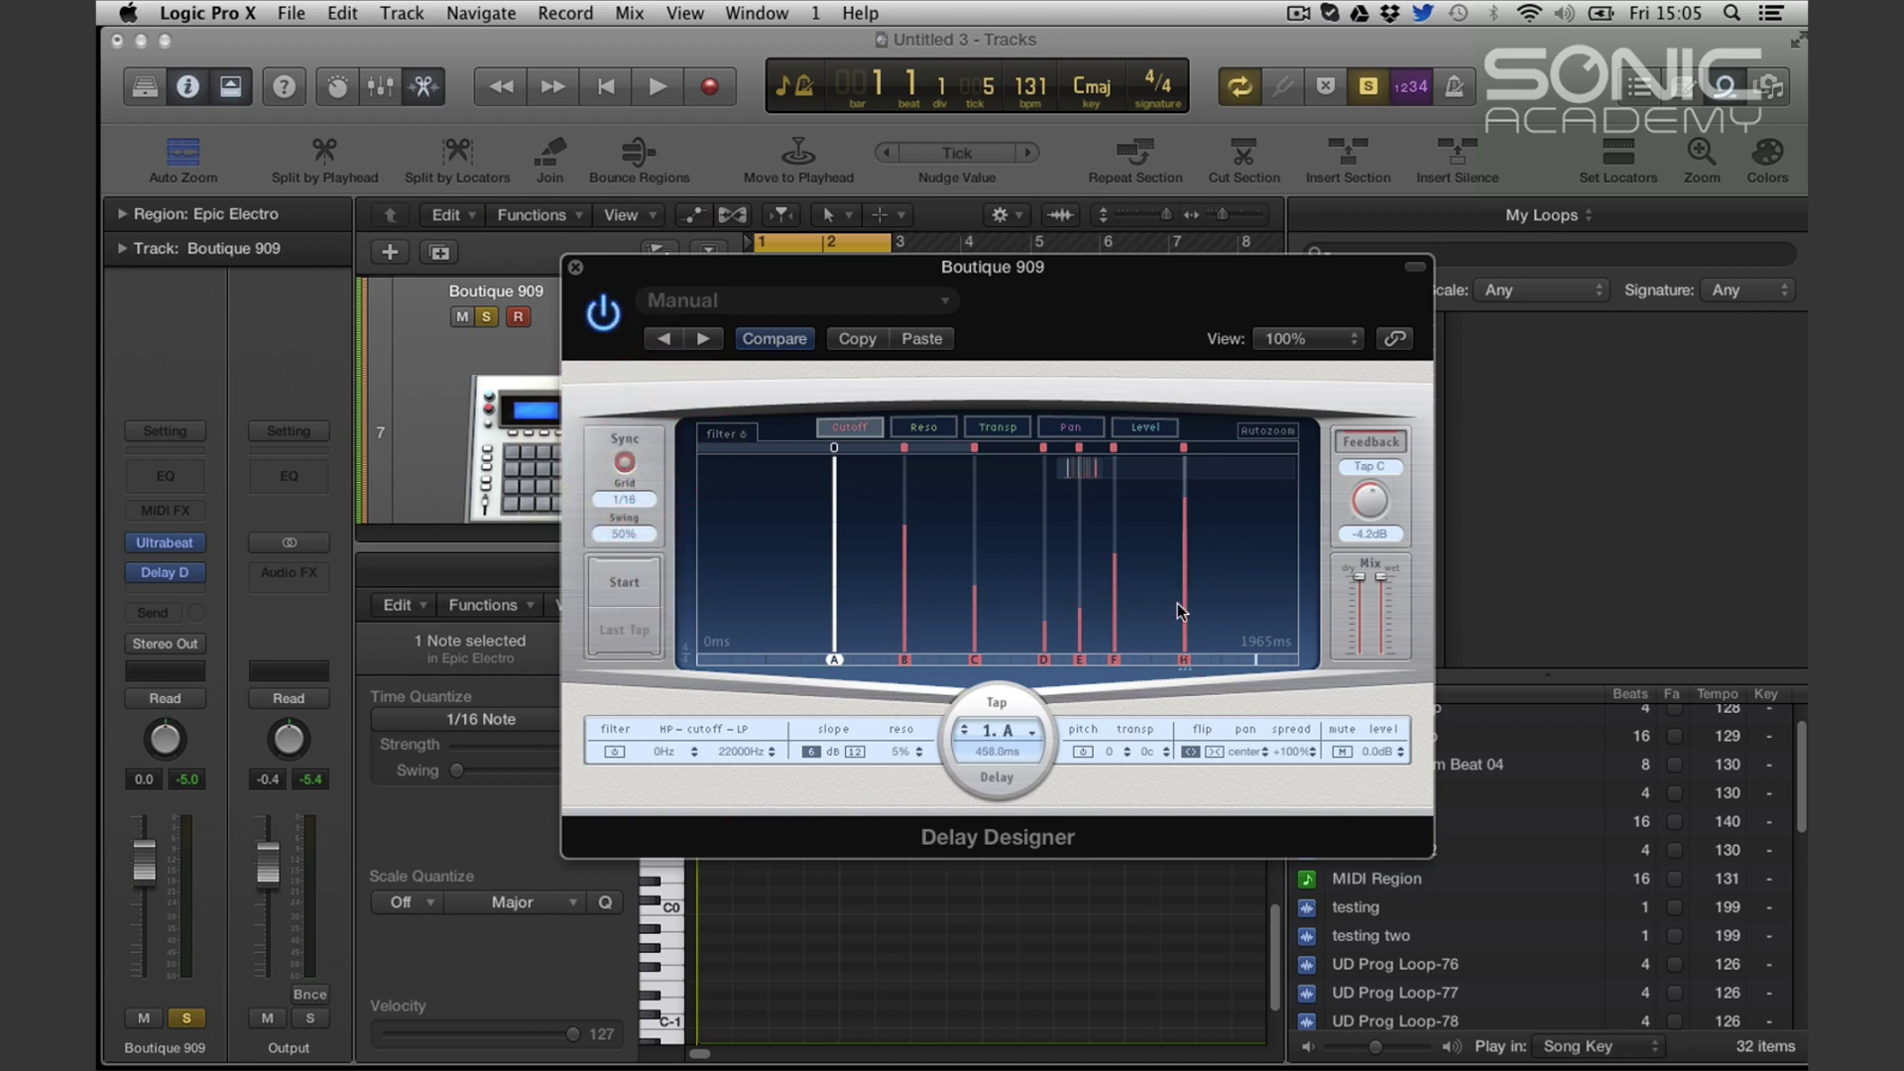
click(1187, 660)
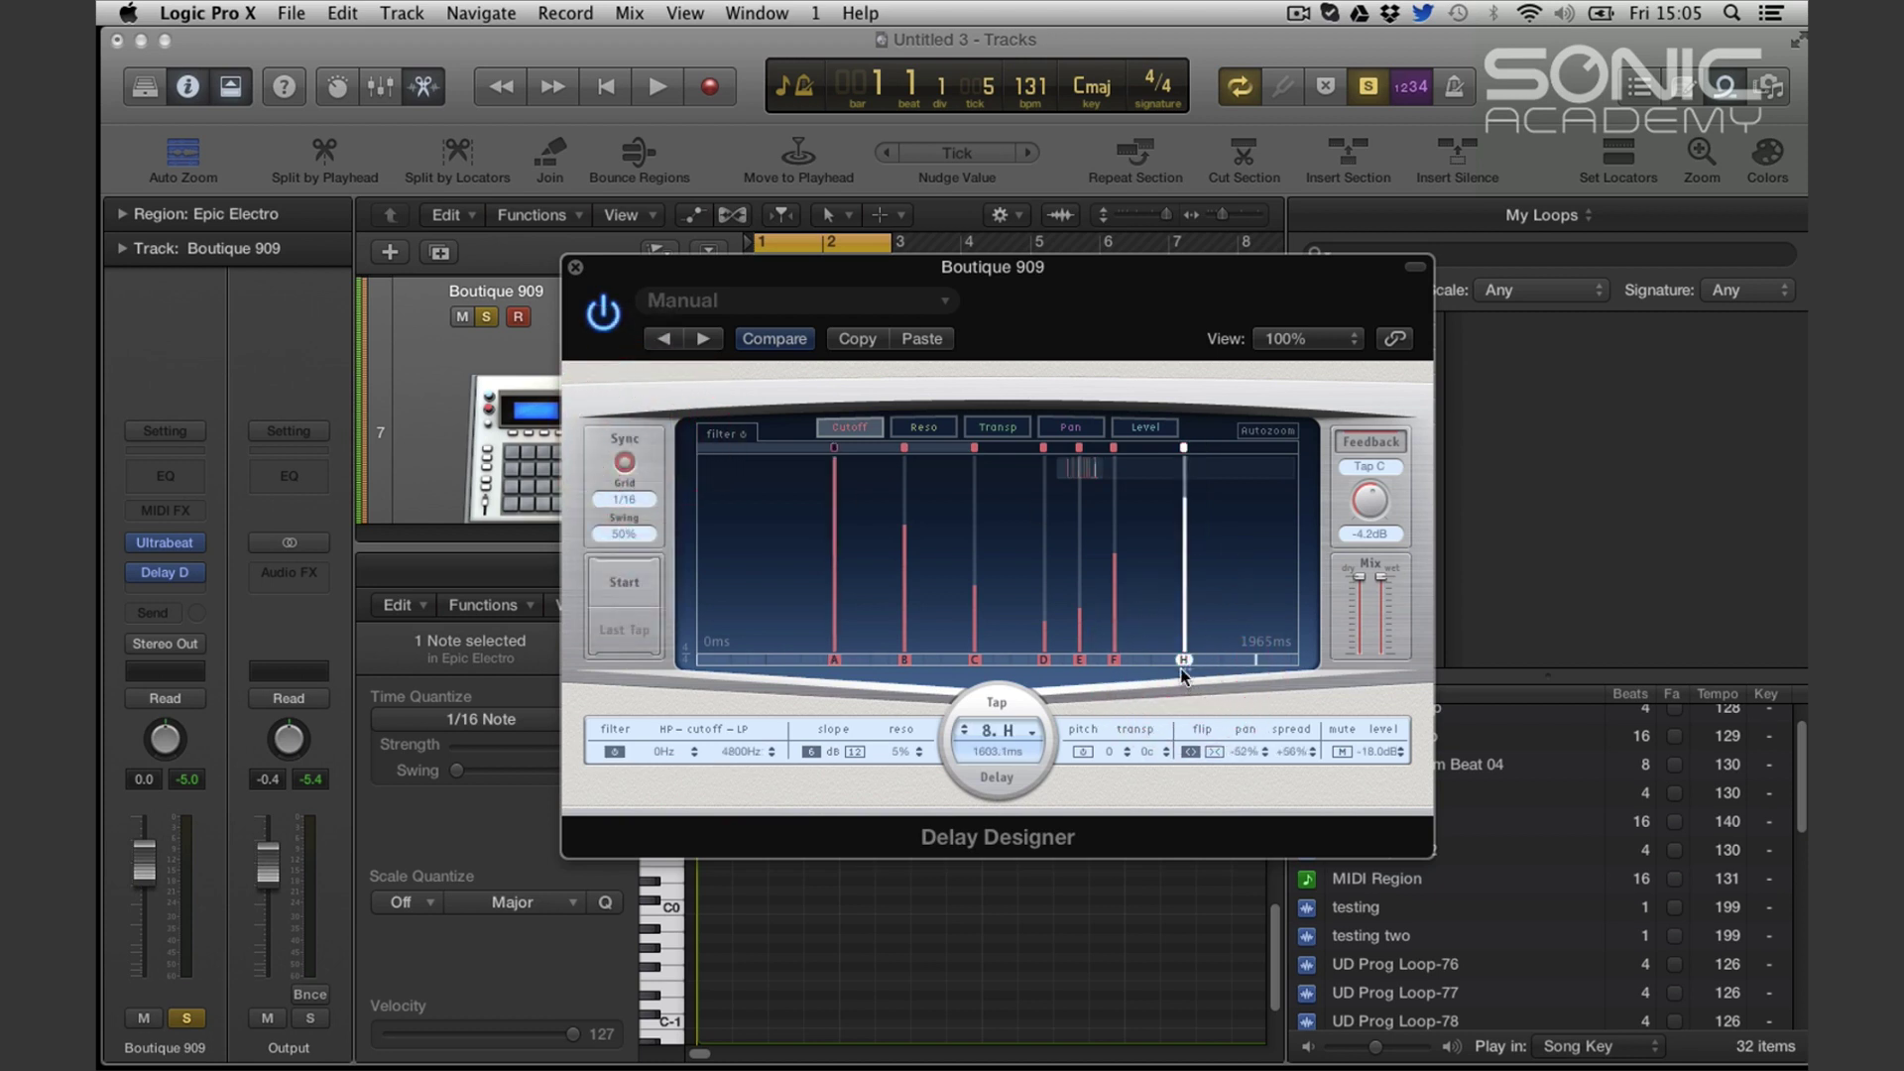
drag(1185, 658, 1205, 660)
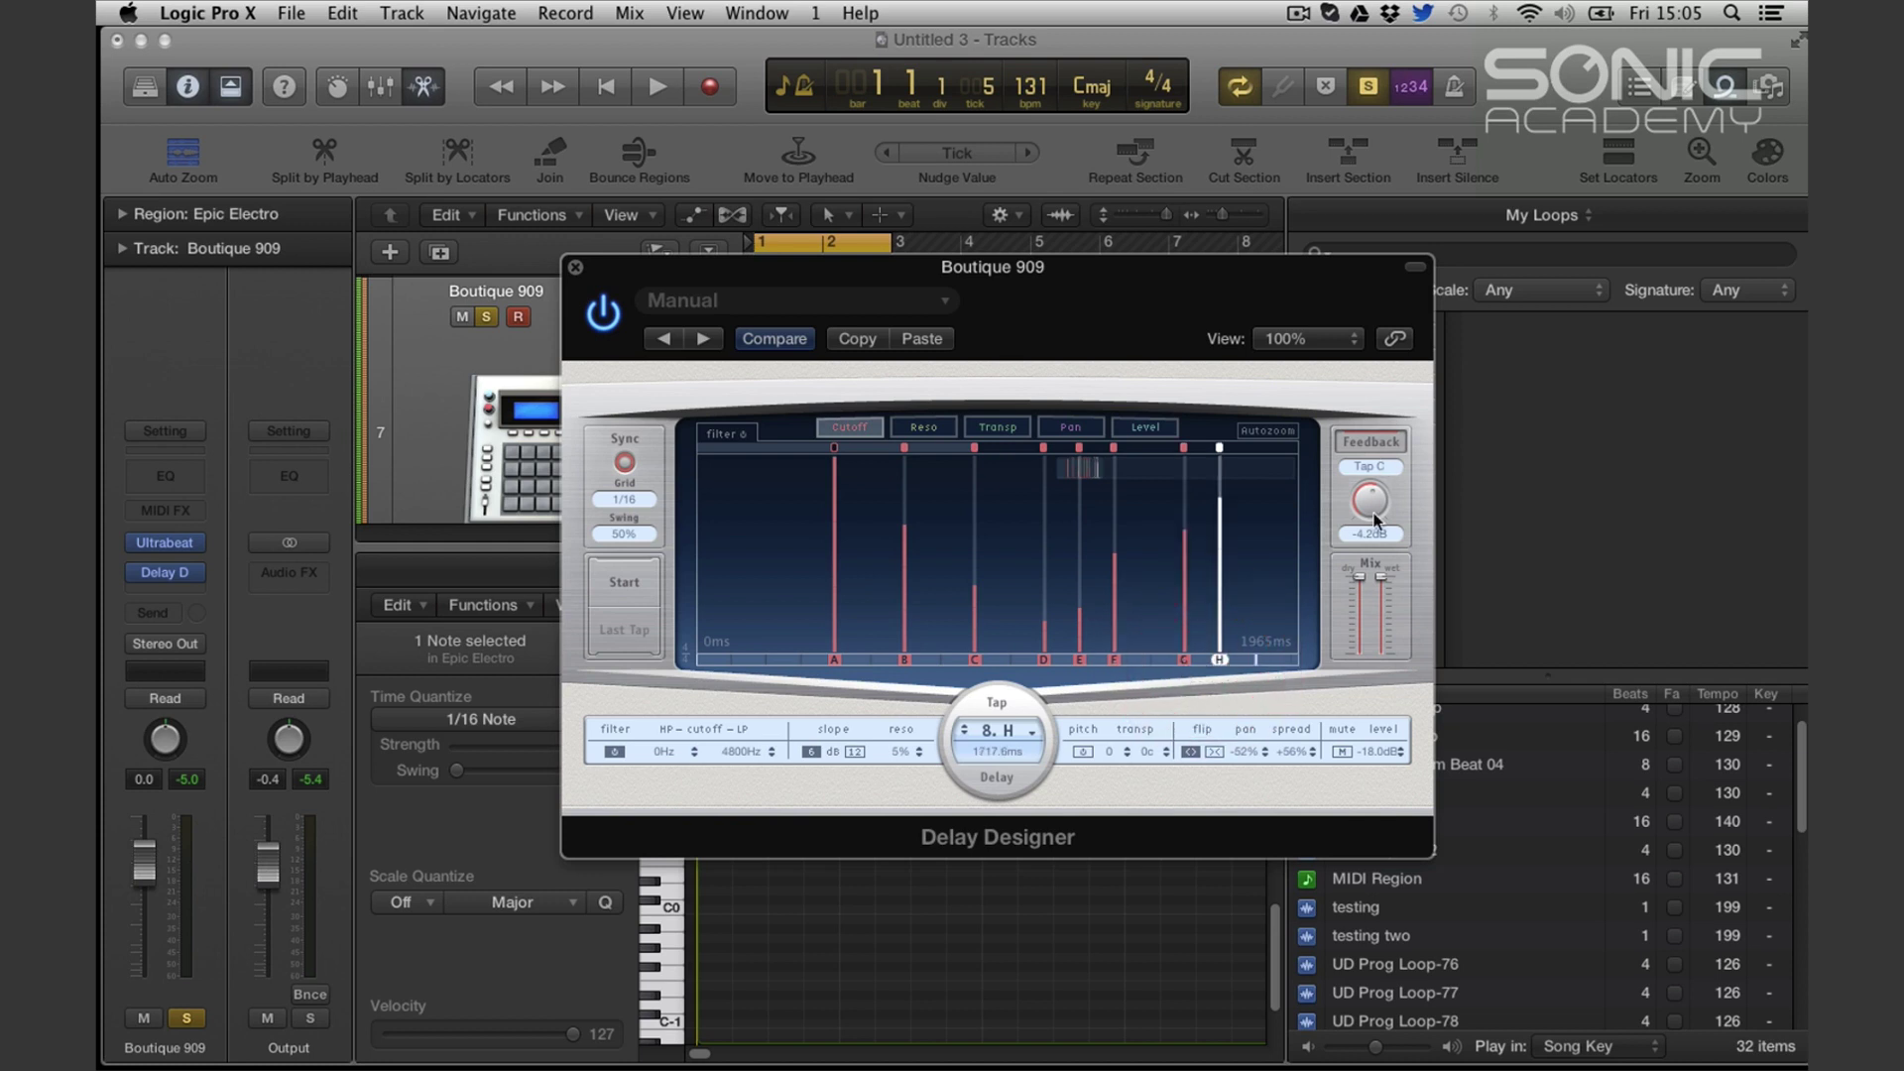
key(space)
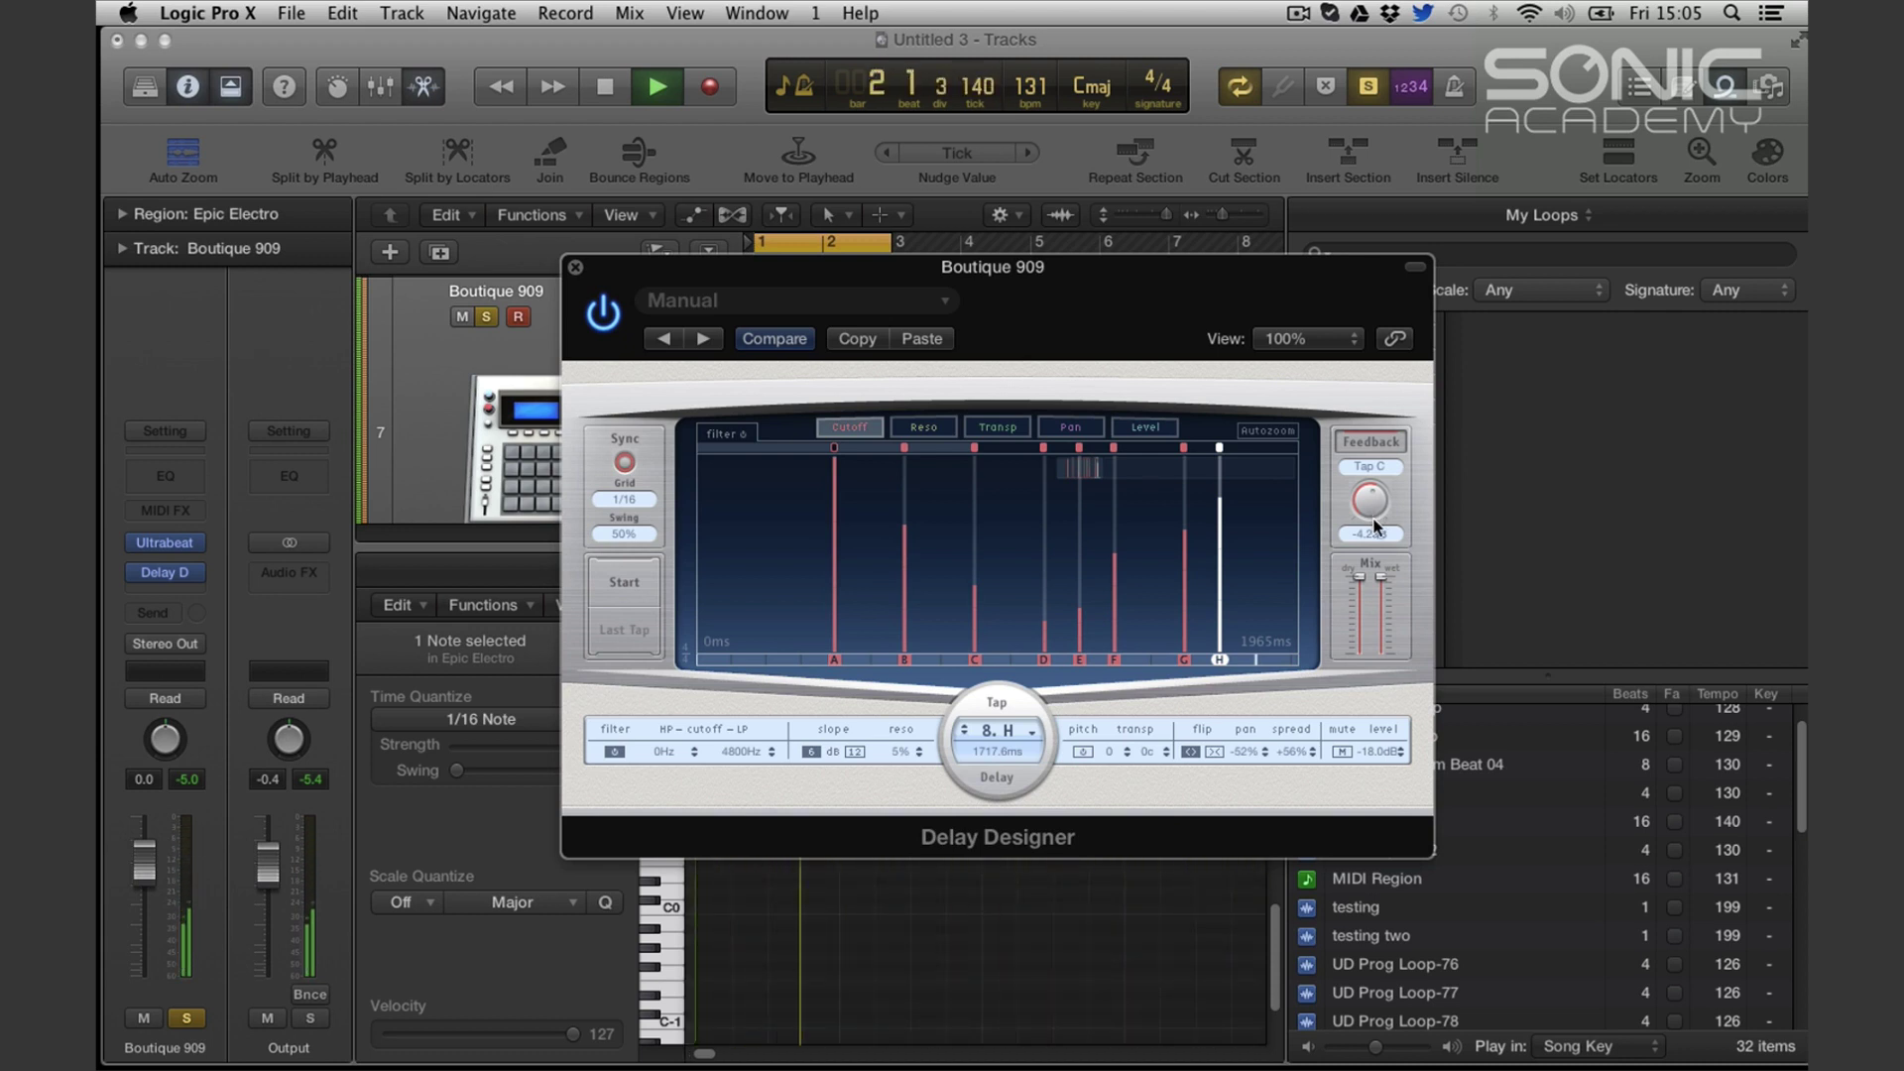
key(space)
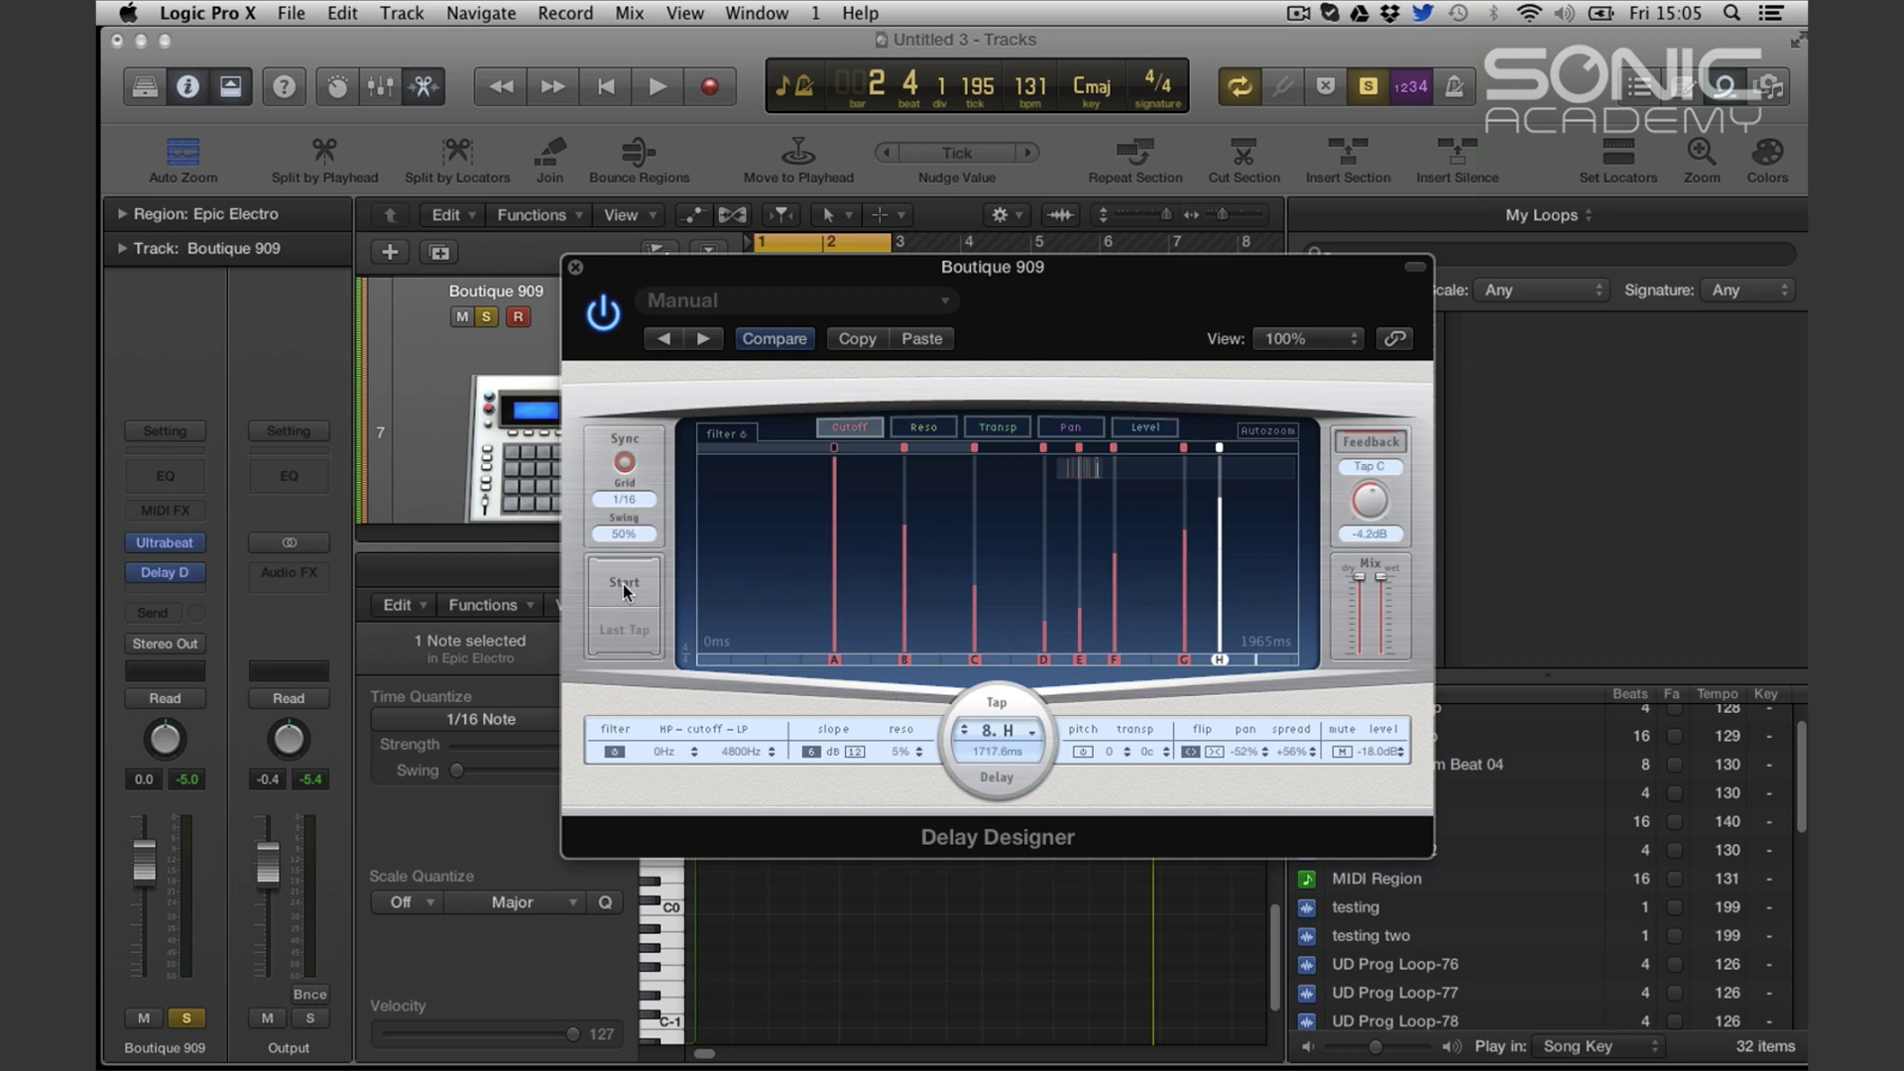
Solo the Inst 1 track, moving the Delay Designer window clear of the track headers and back, and start playback
drag(840, 321, 976, 591)
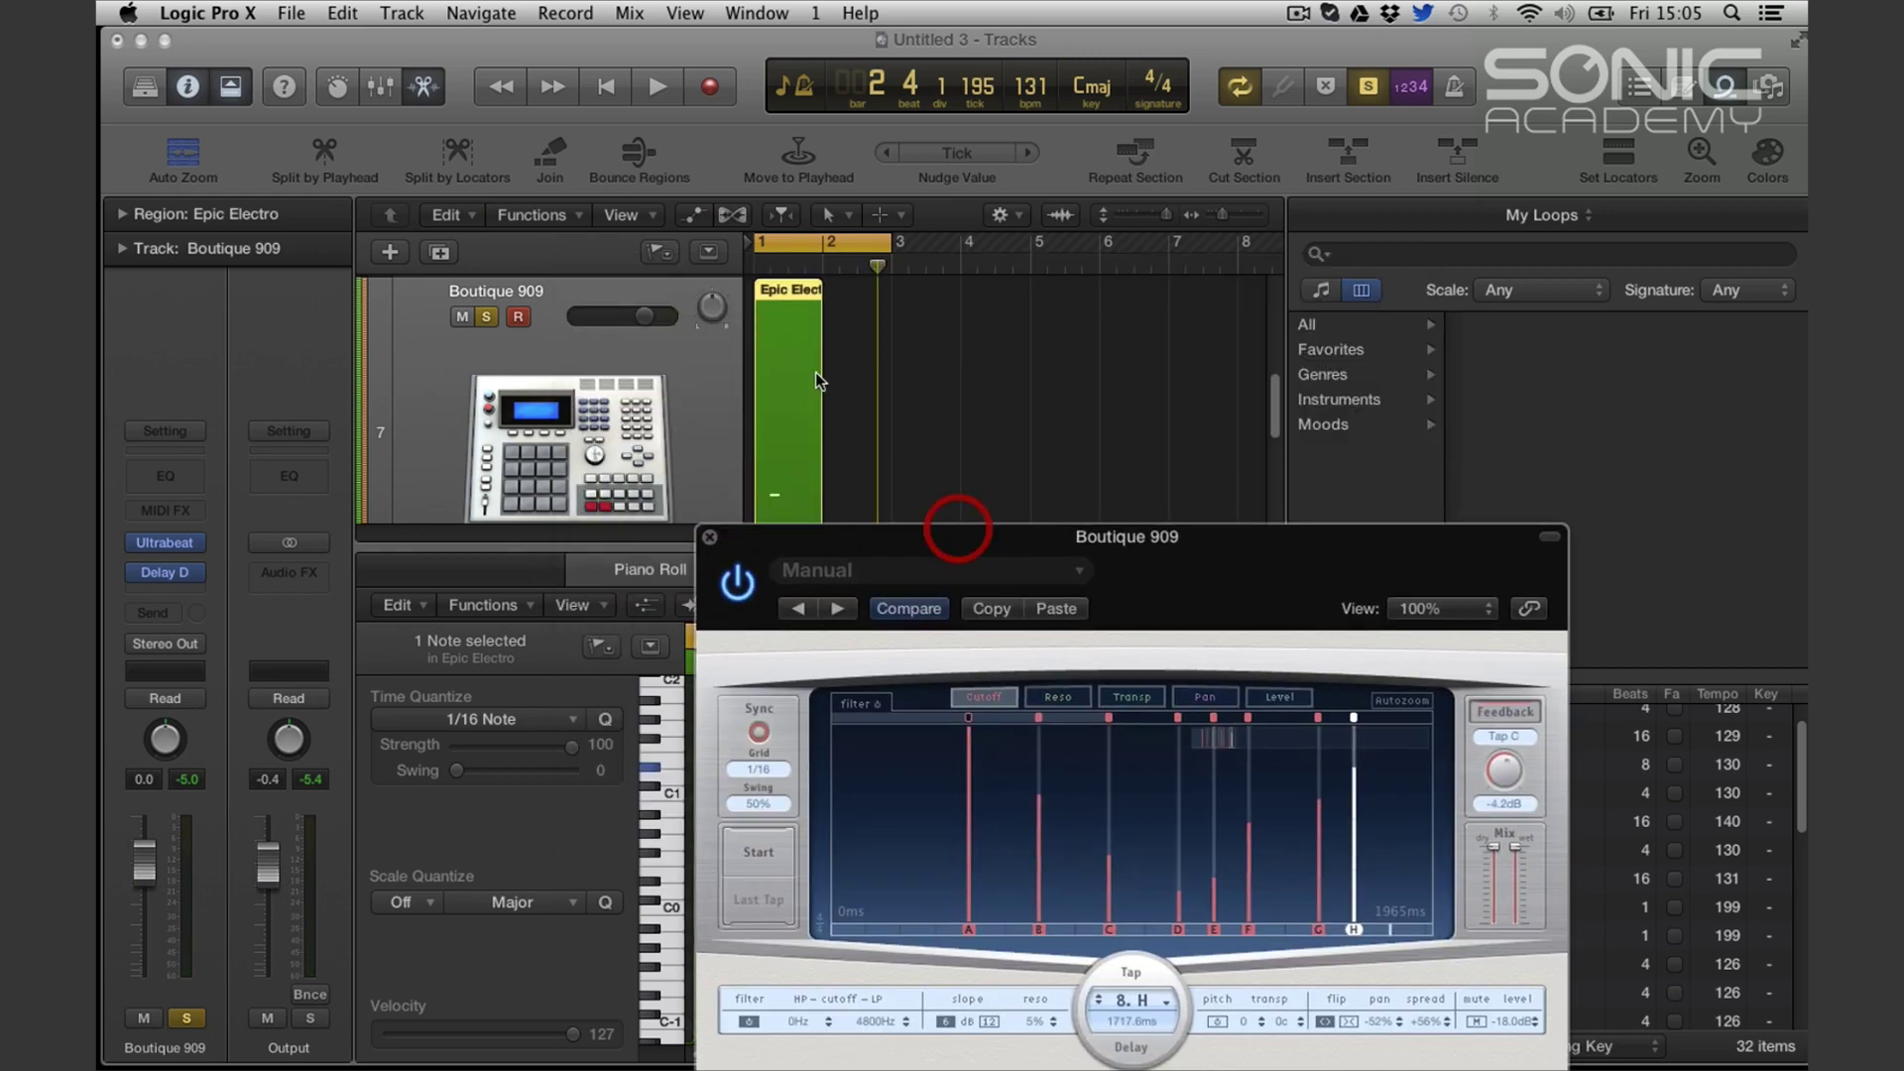
scroll(473, 368, up, 5)
click(485, 315)
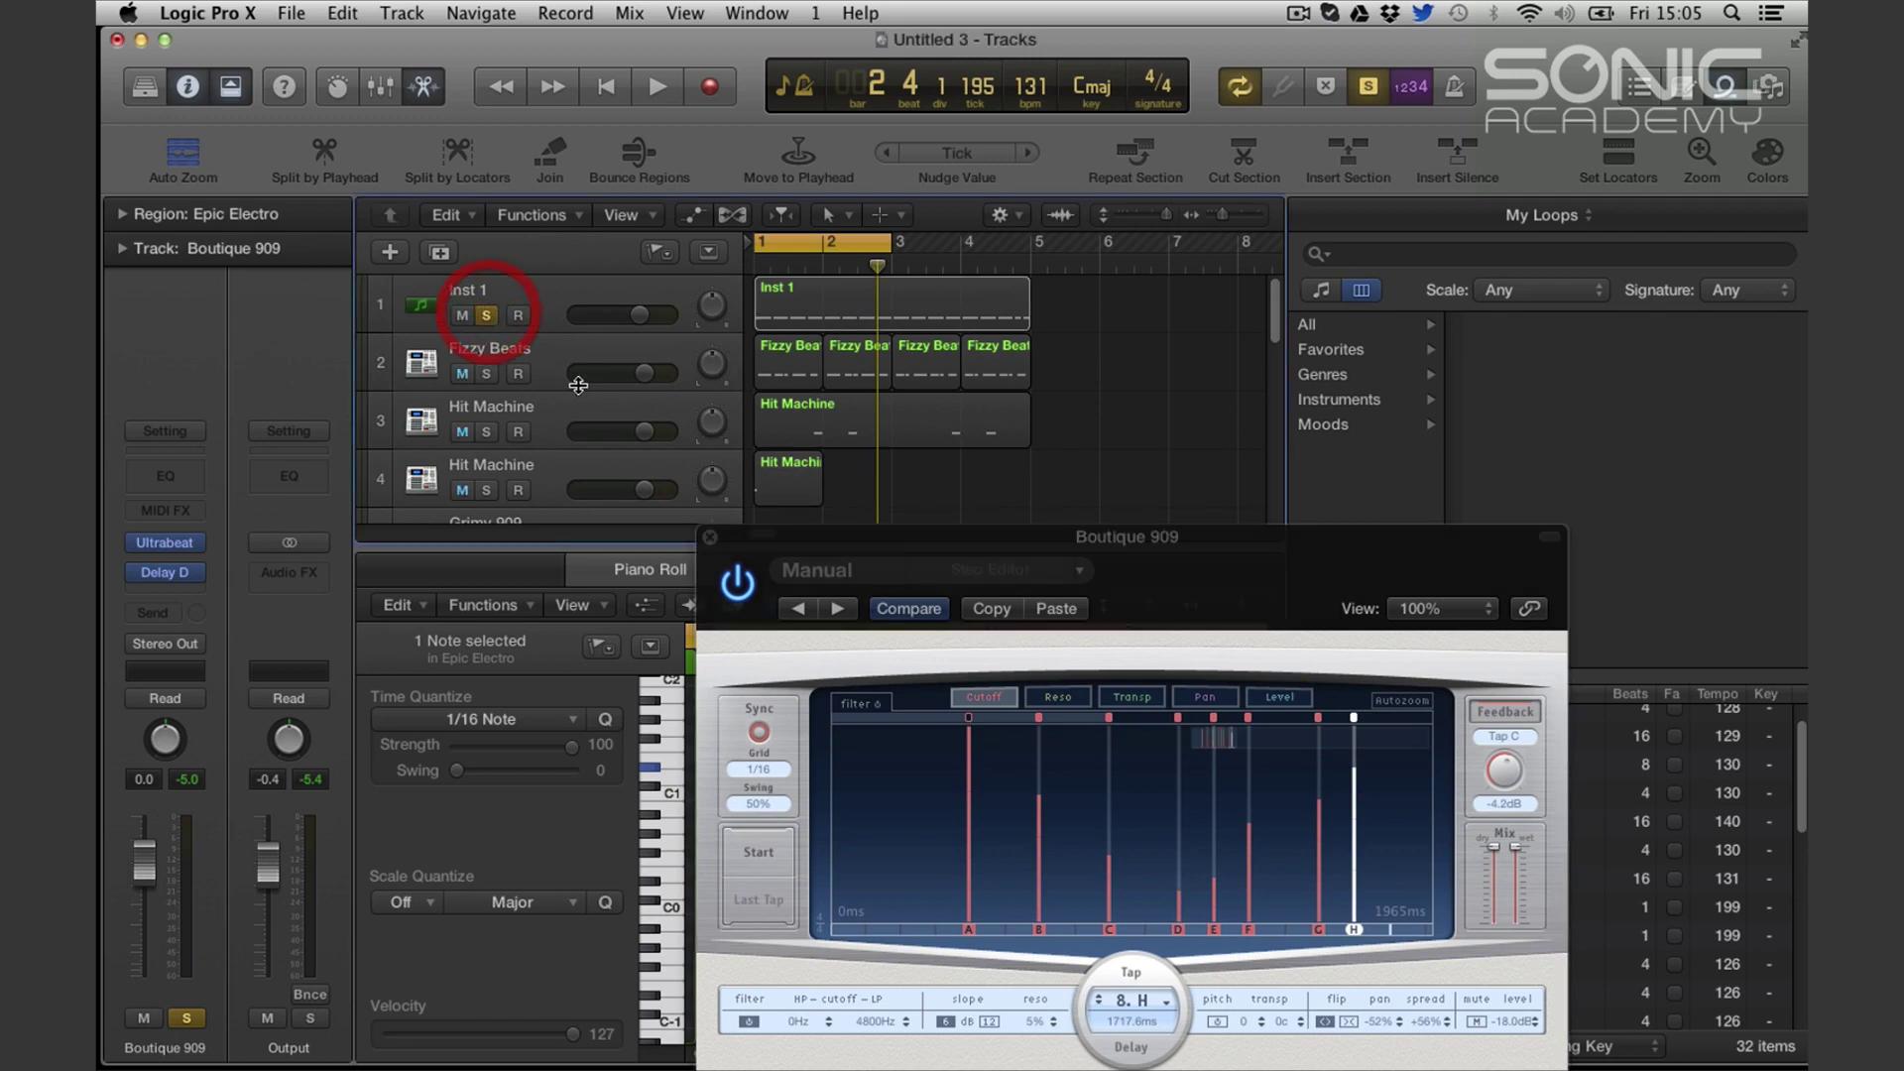
drag(942, 536, 774, 139)
key(space)
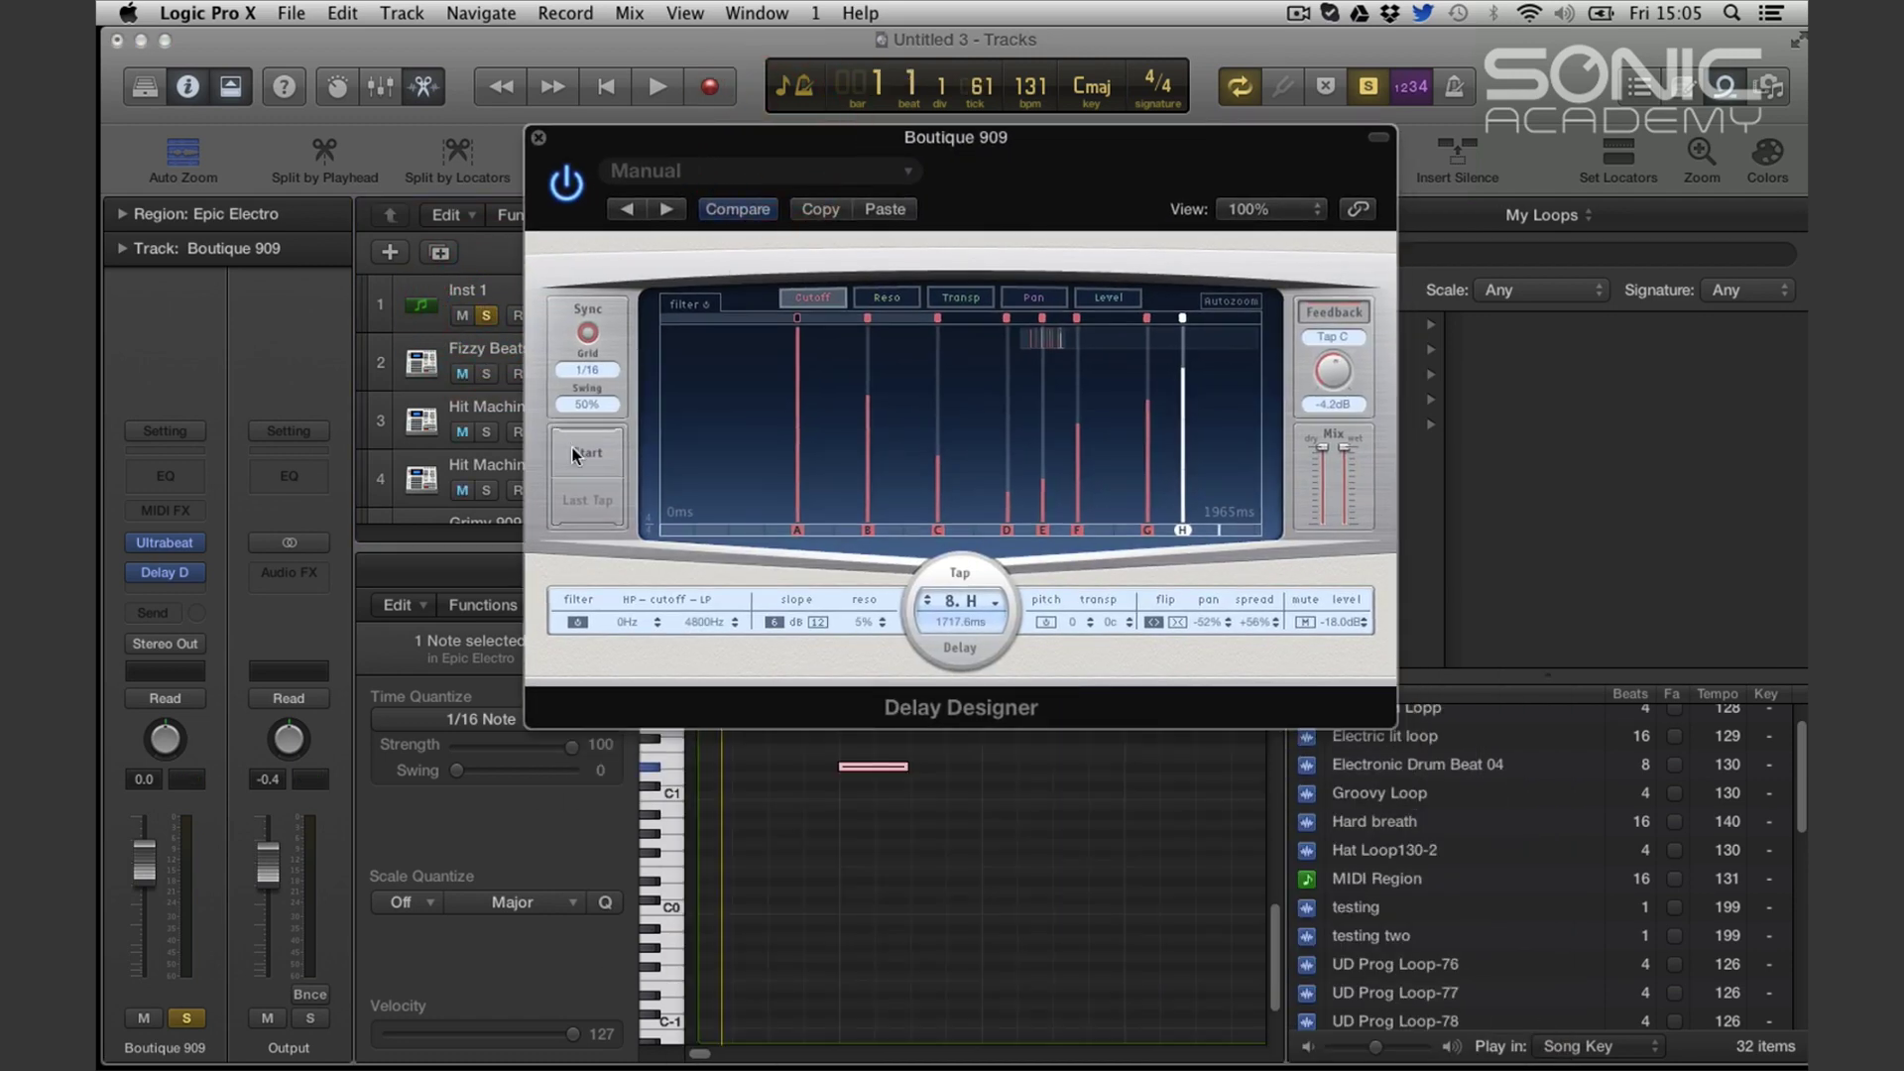
Record a new rhythm of taps A to I by tapping along with the playback, ending at 4580.2 ms
click(580, 446)
click(582, 451)
click(583, 449)
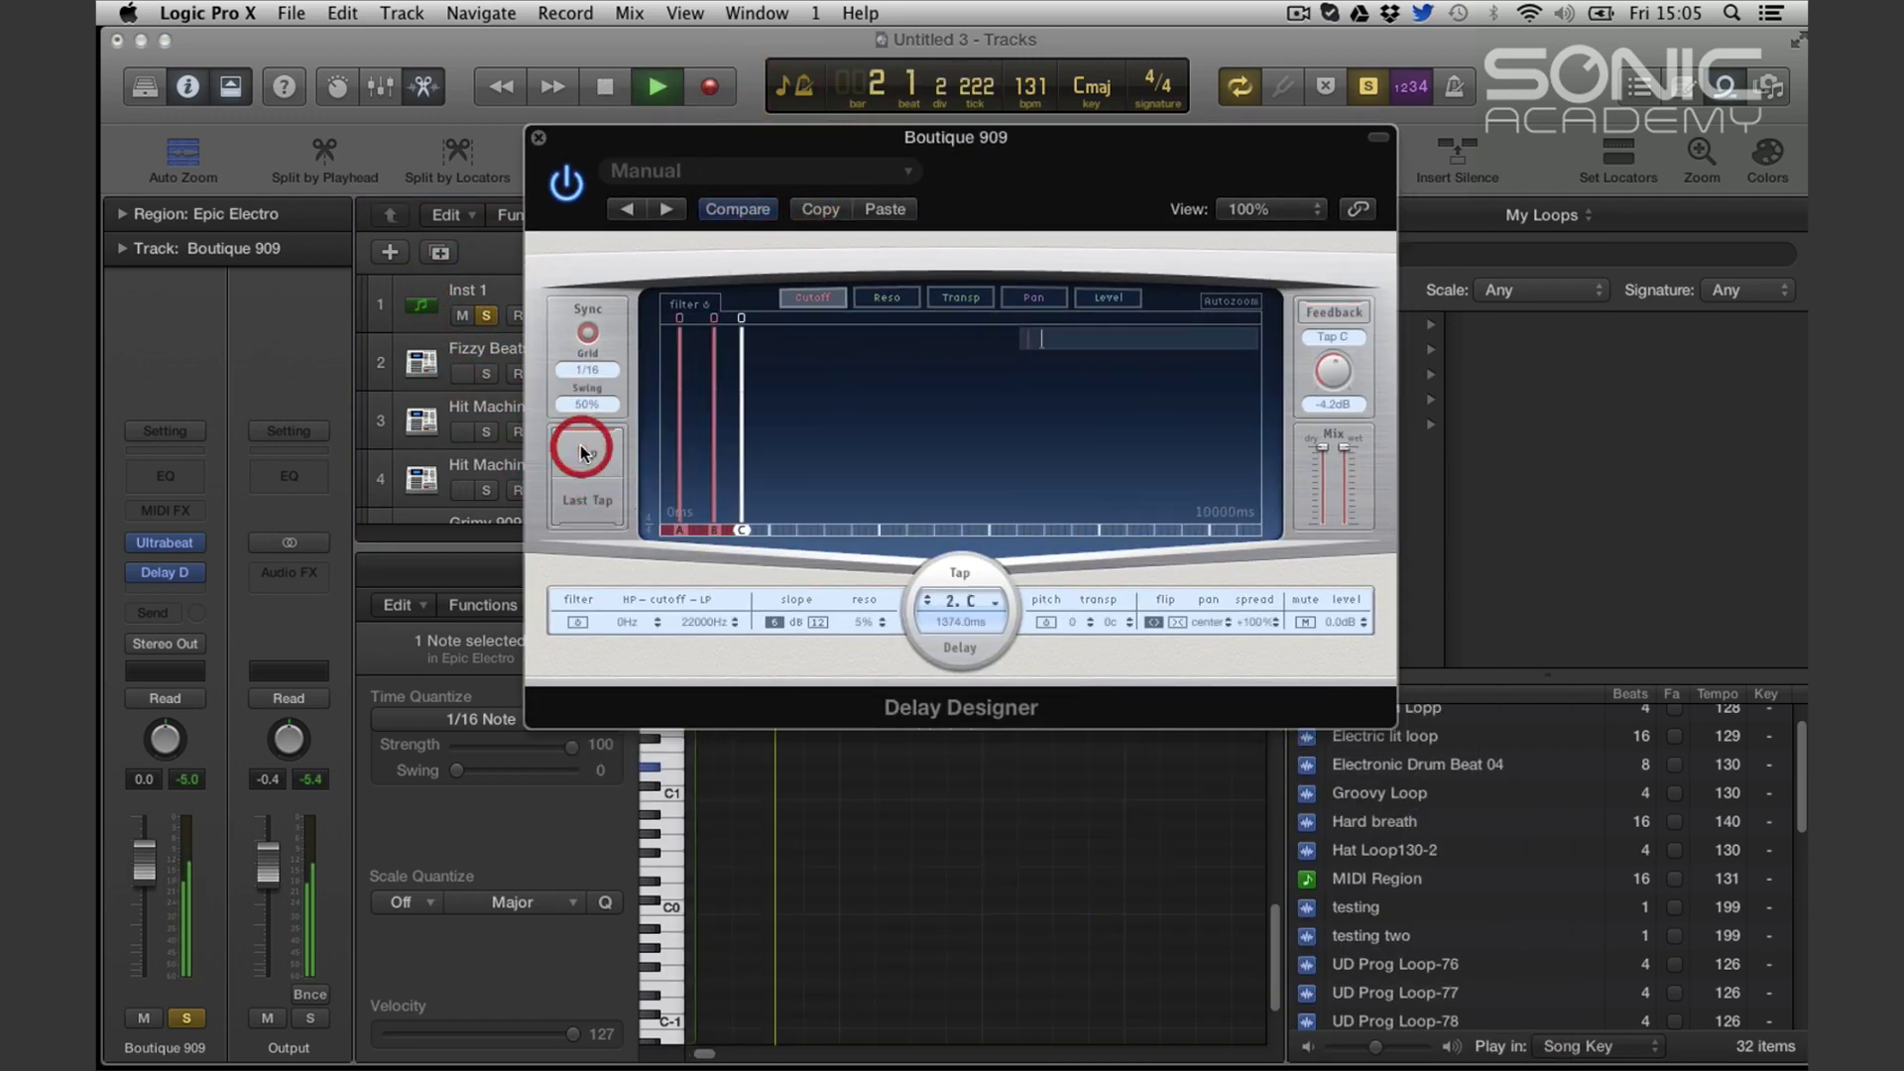
click(584, 450)
click(584, 450)
click(585, 451)
click(586, 451)
click(586, 453)
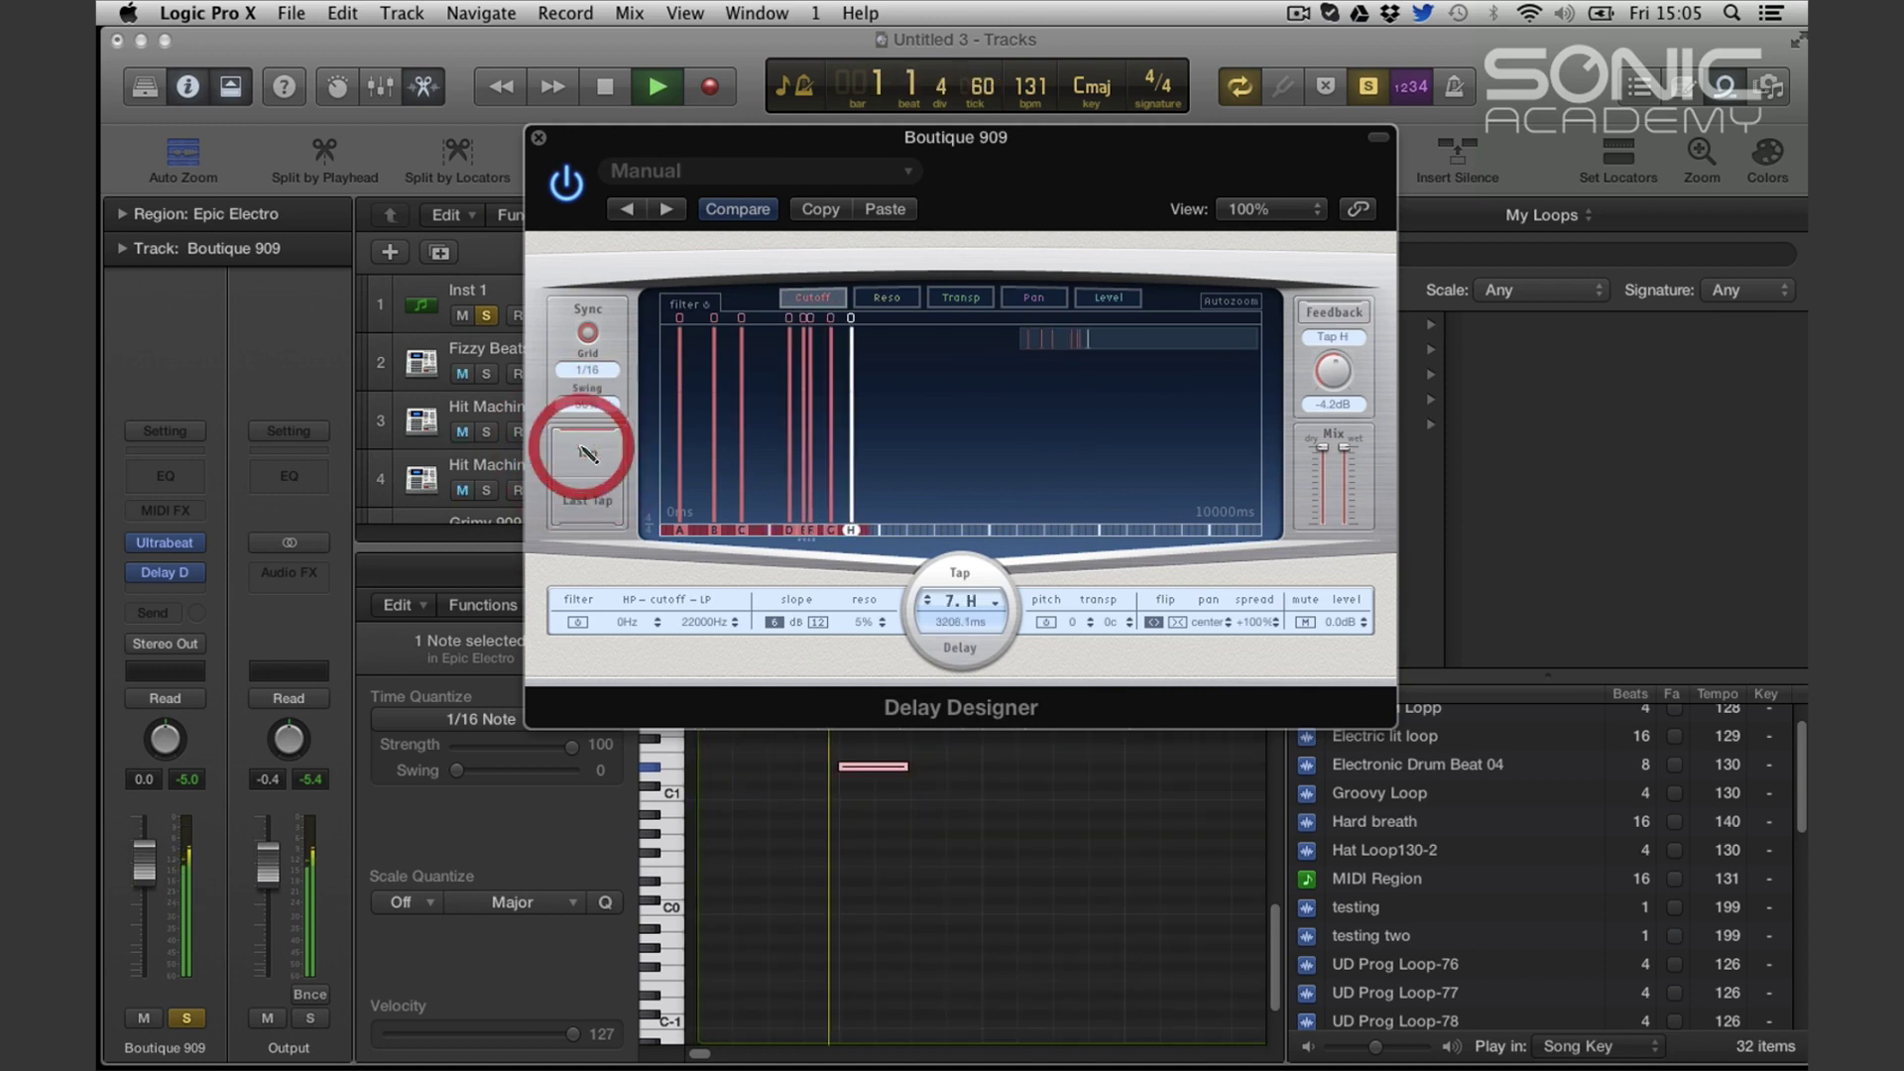
click(585, 455)
End the tap recording, audition the tapped pattern, and move the Delay Designer window off the track headers
key(space)
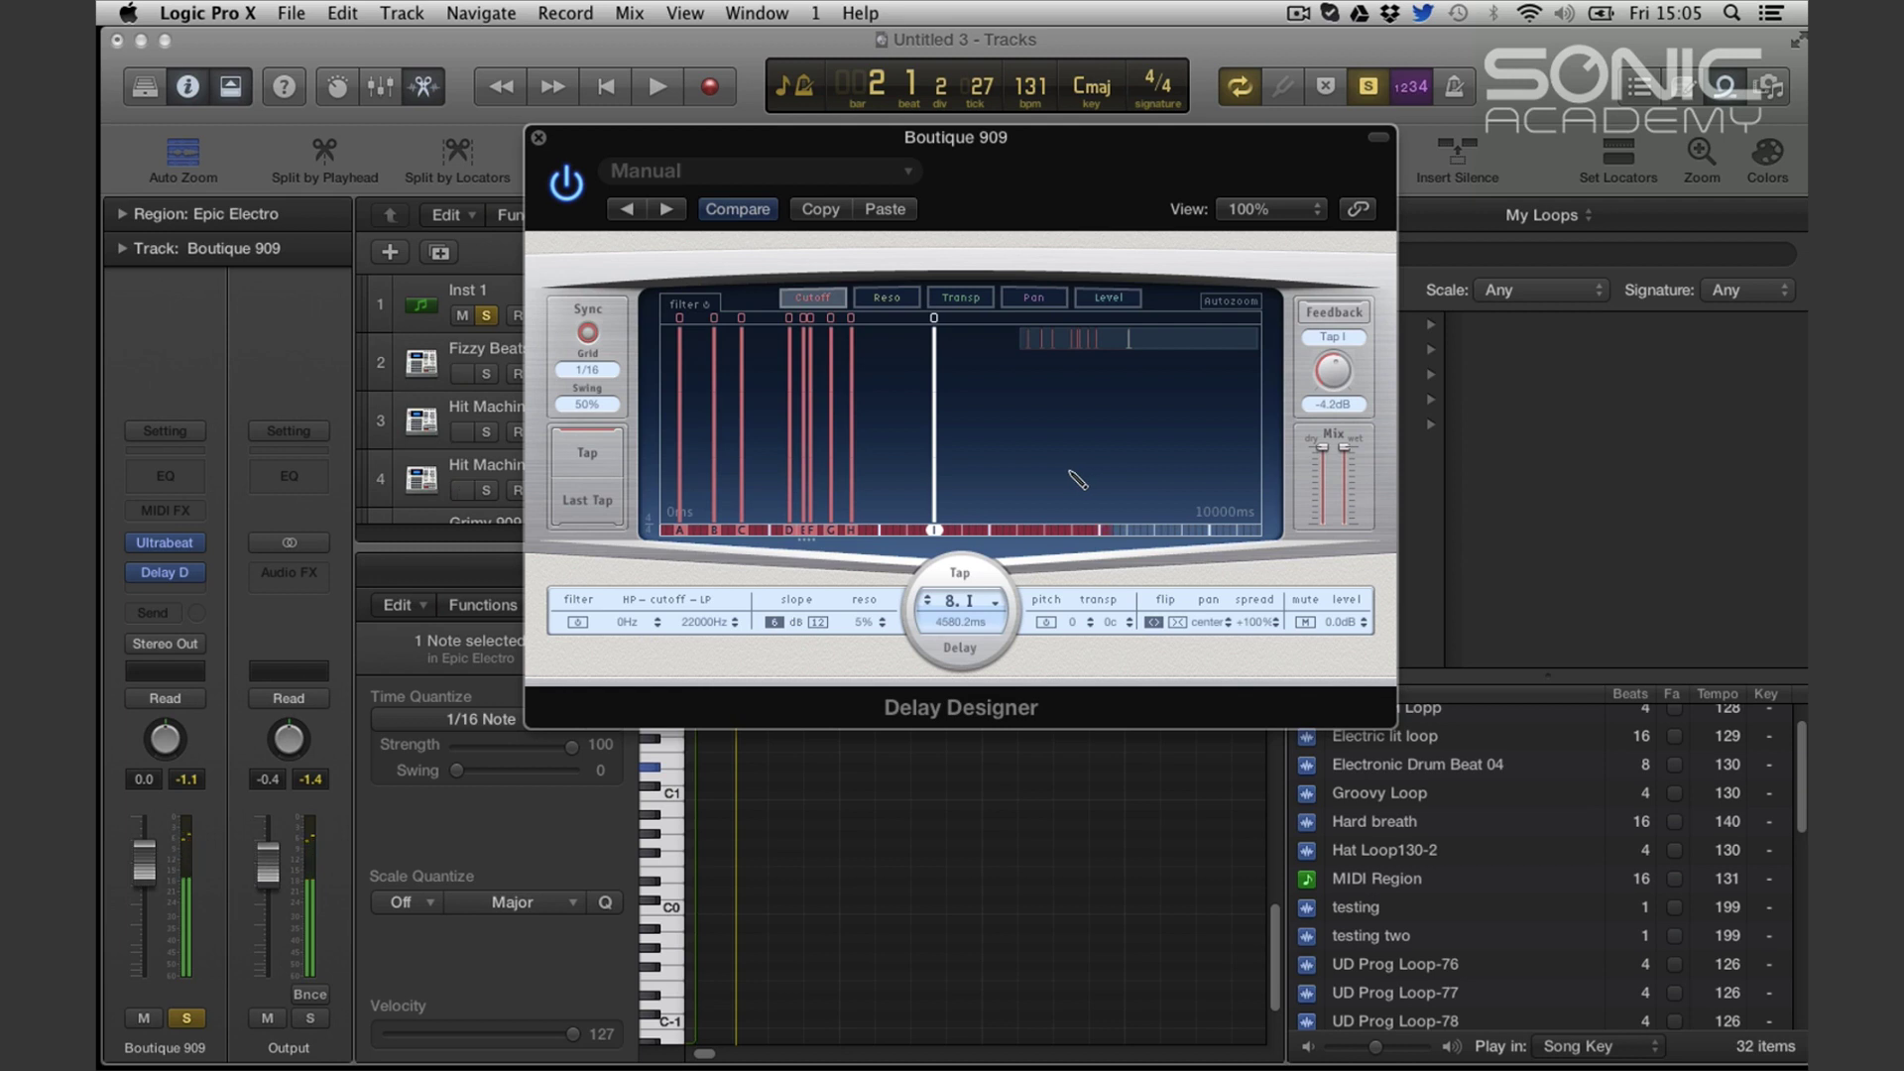
key(space)
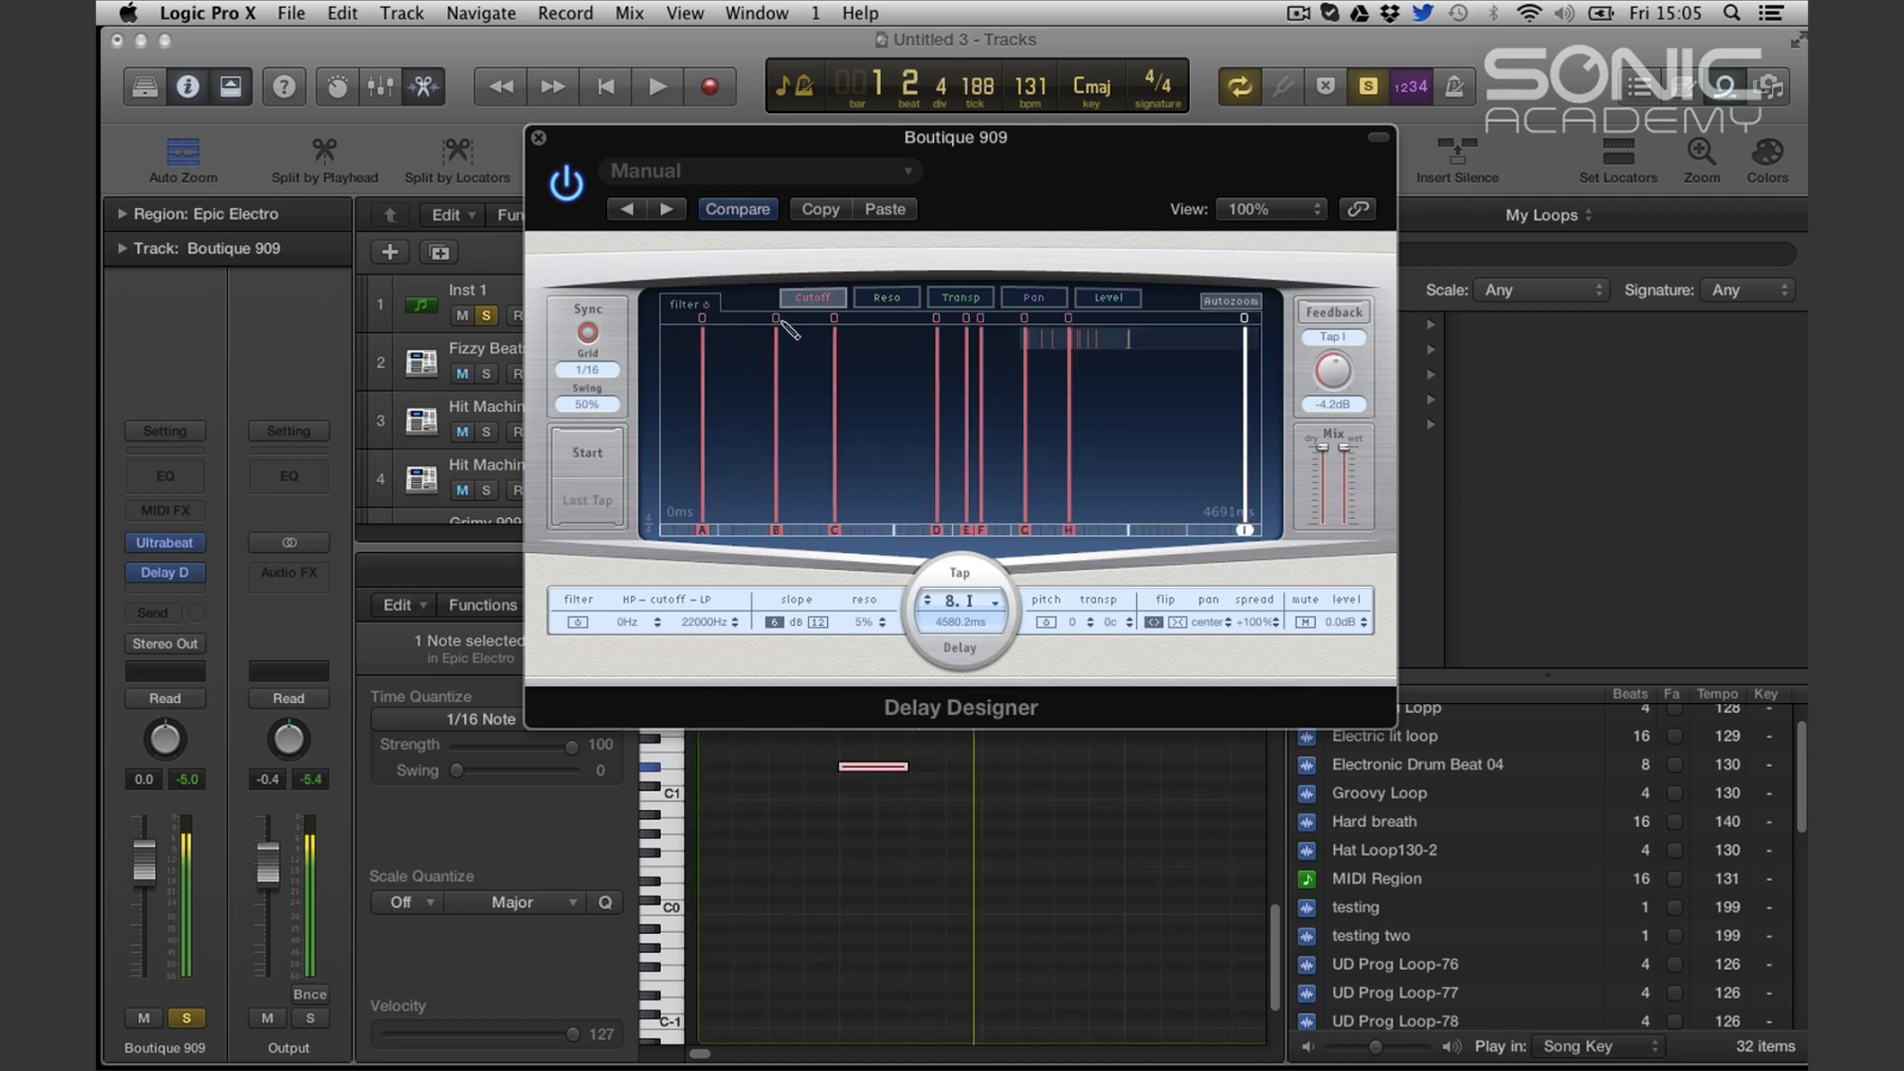
drag(845, 143, 1186, 304)
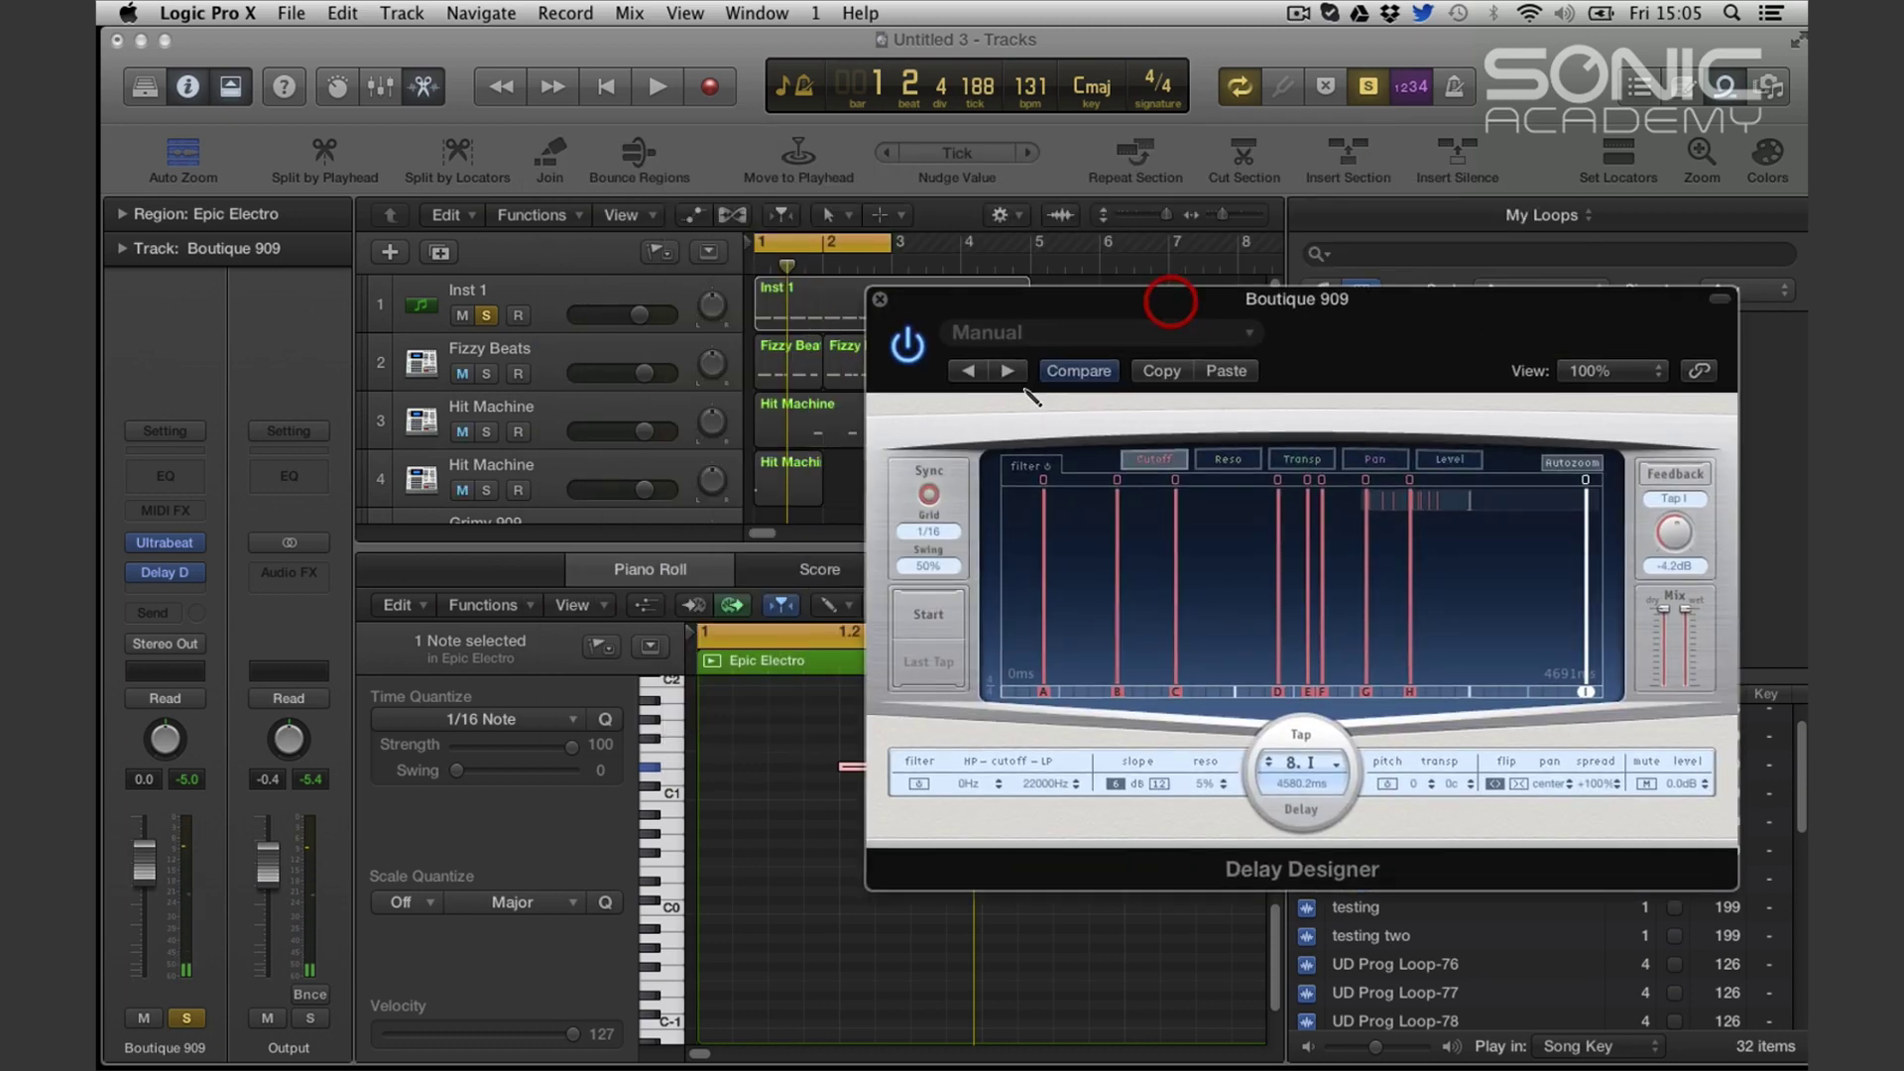
Switch to the Hit Machine track and stop playback, return to the Boutique 909 track, and audition its delay
click(647, 465)
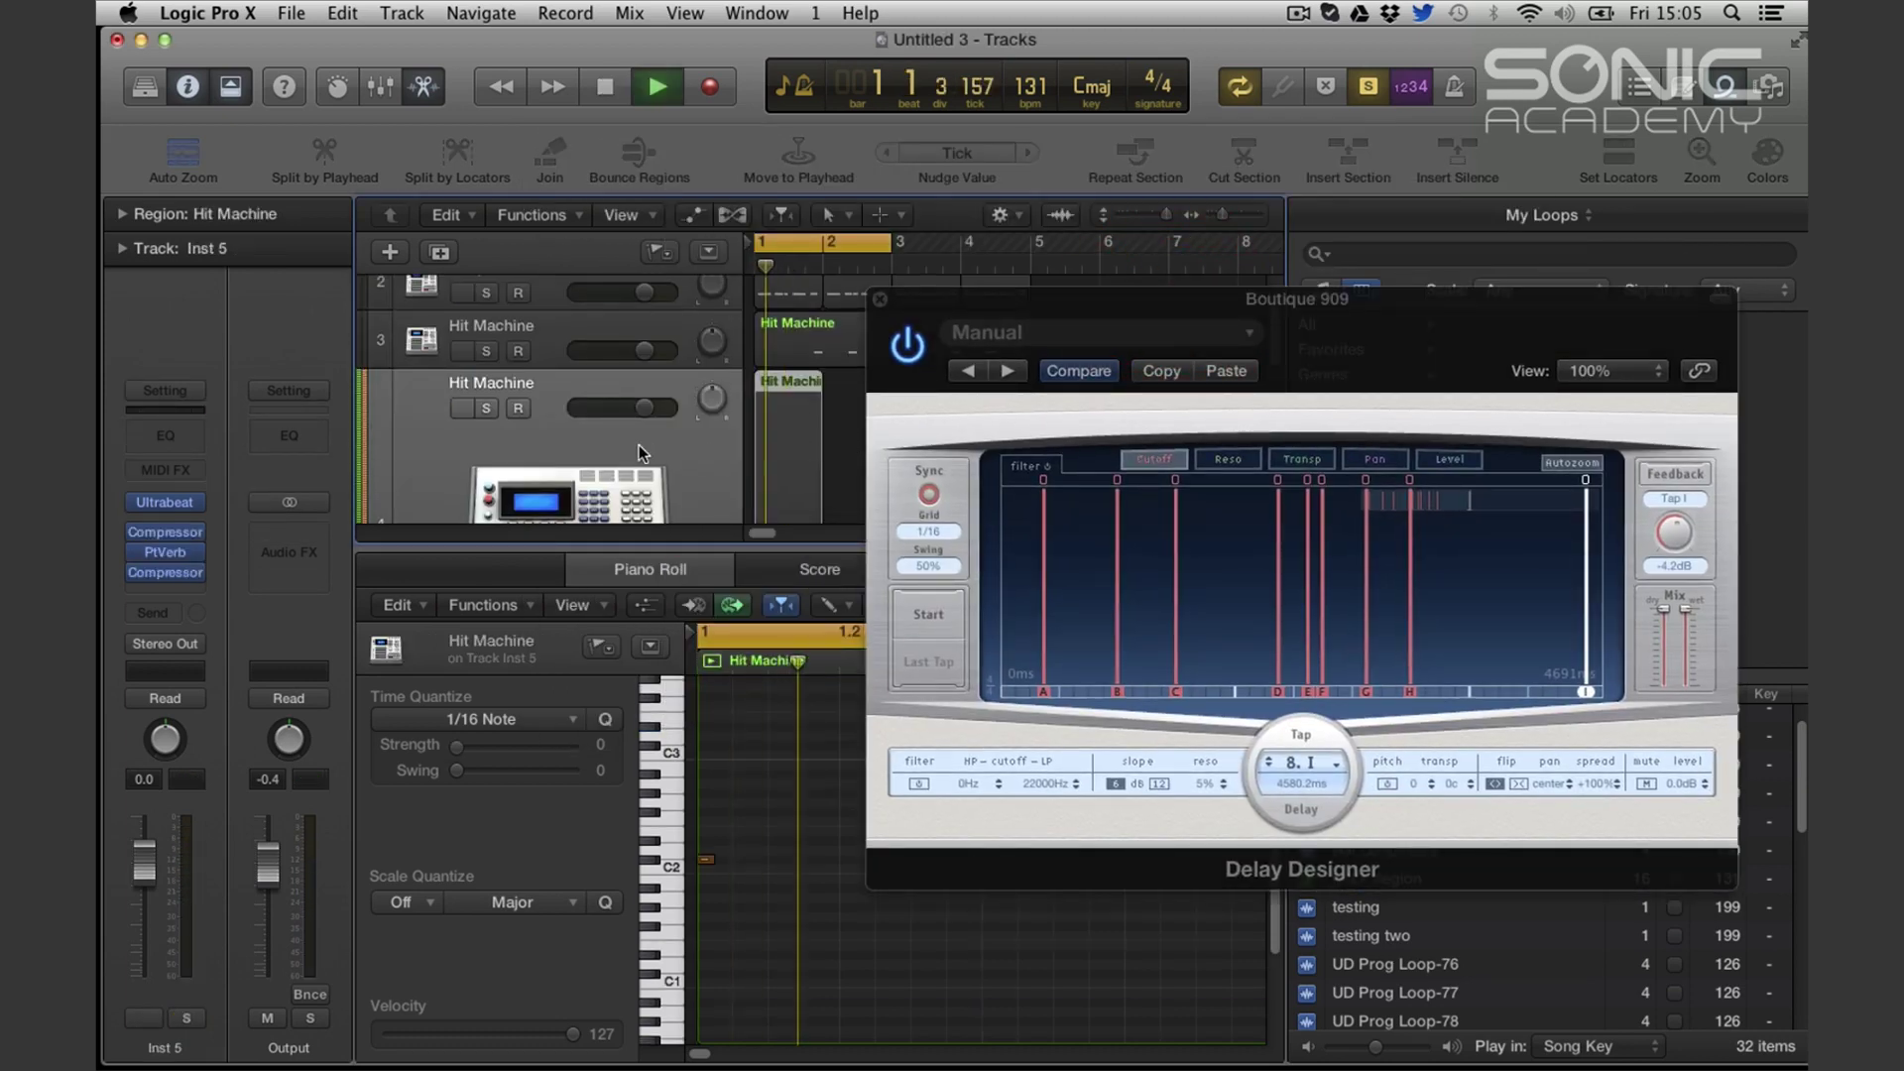
key(space)
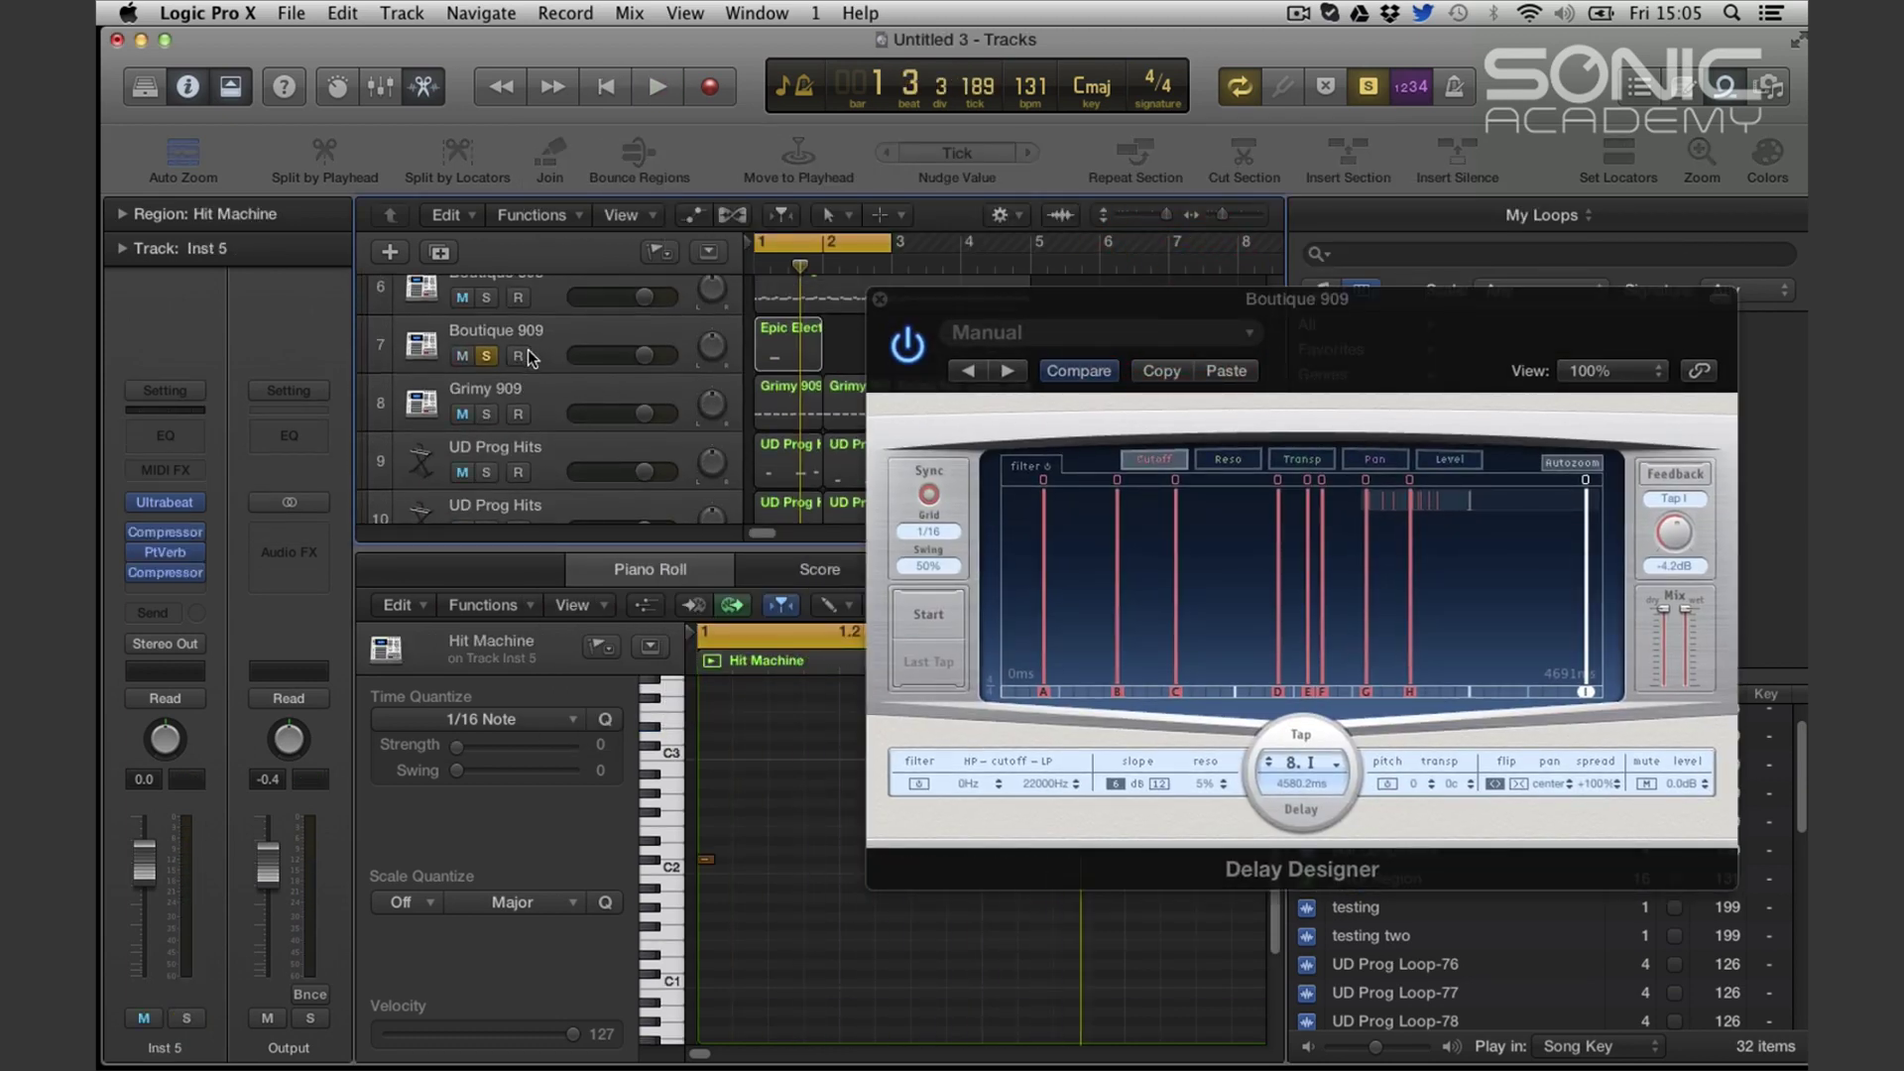
click(538, 347)
key(space)
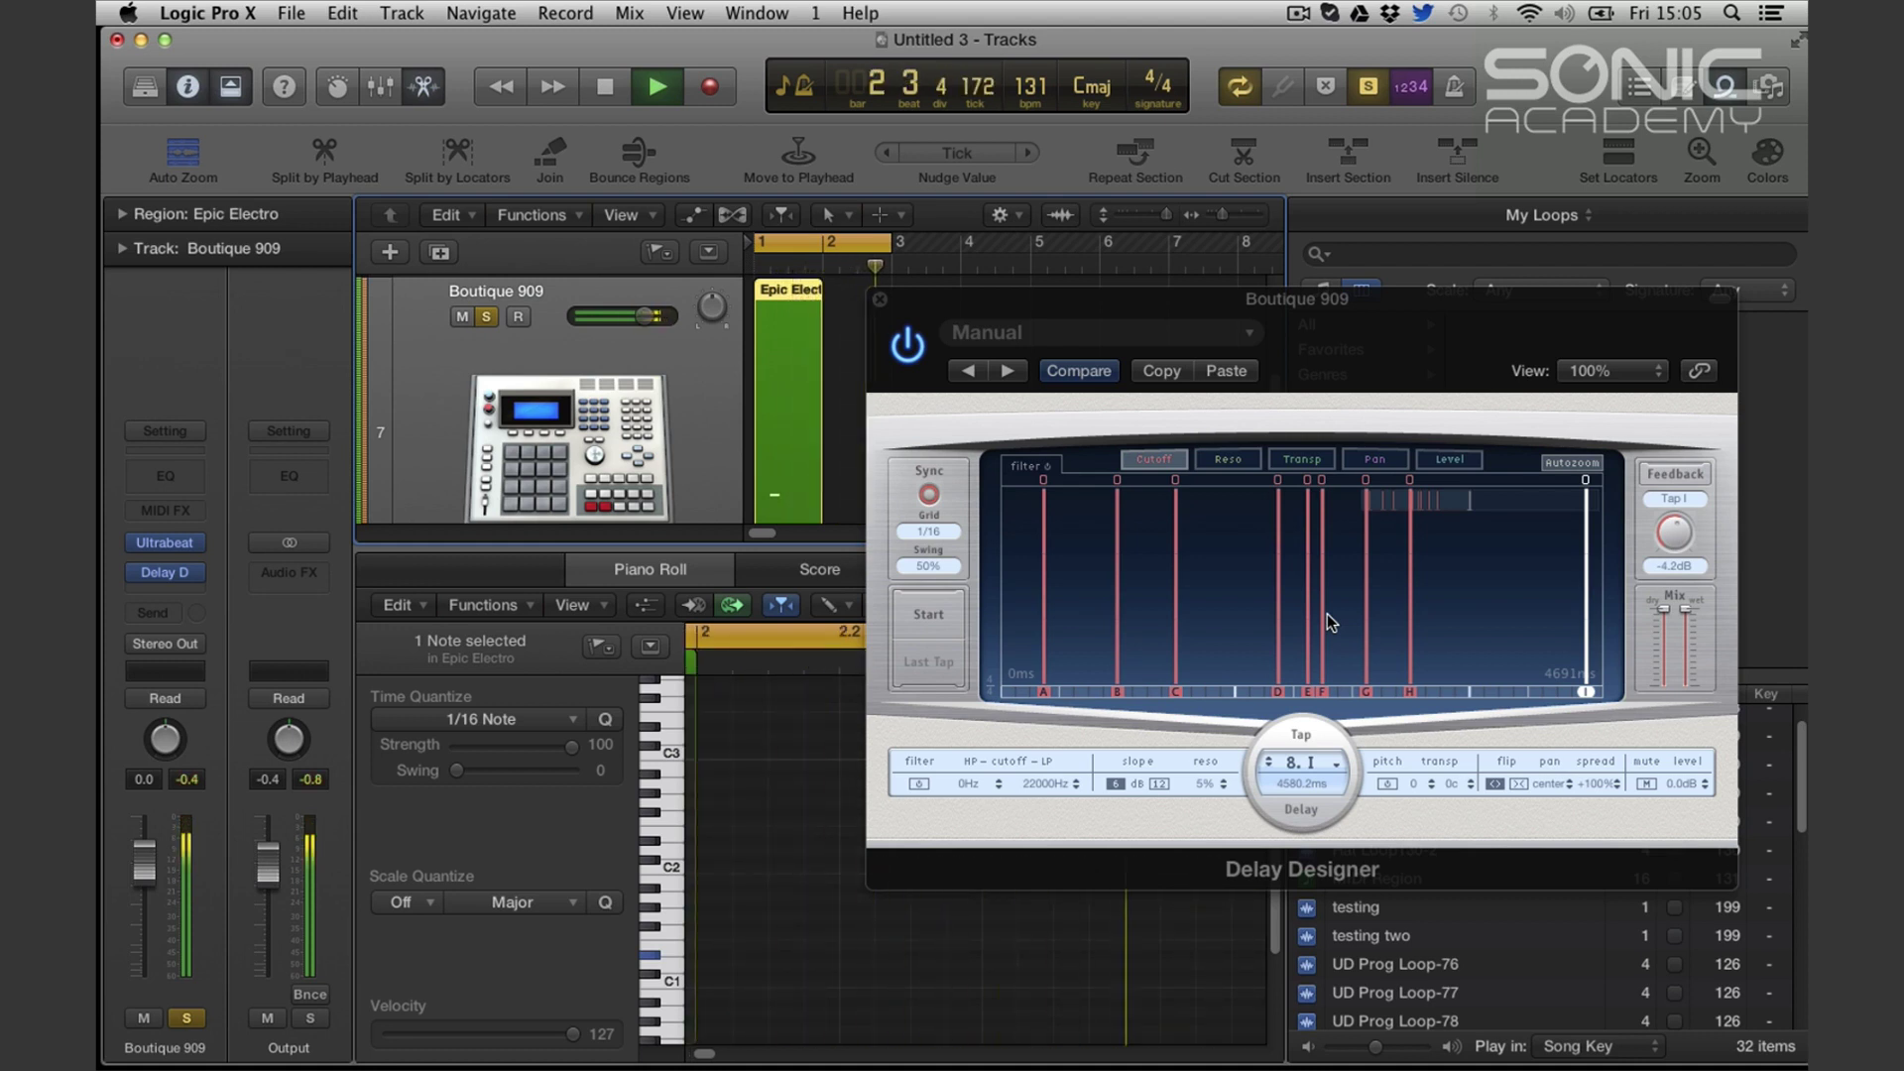
key(space)
Delete tap I and audition the shortened delay pattern
click(1594, 697)
key(Delete)
key(space)
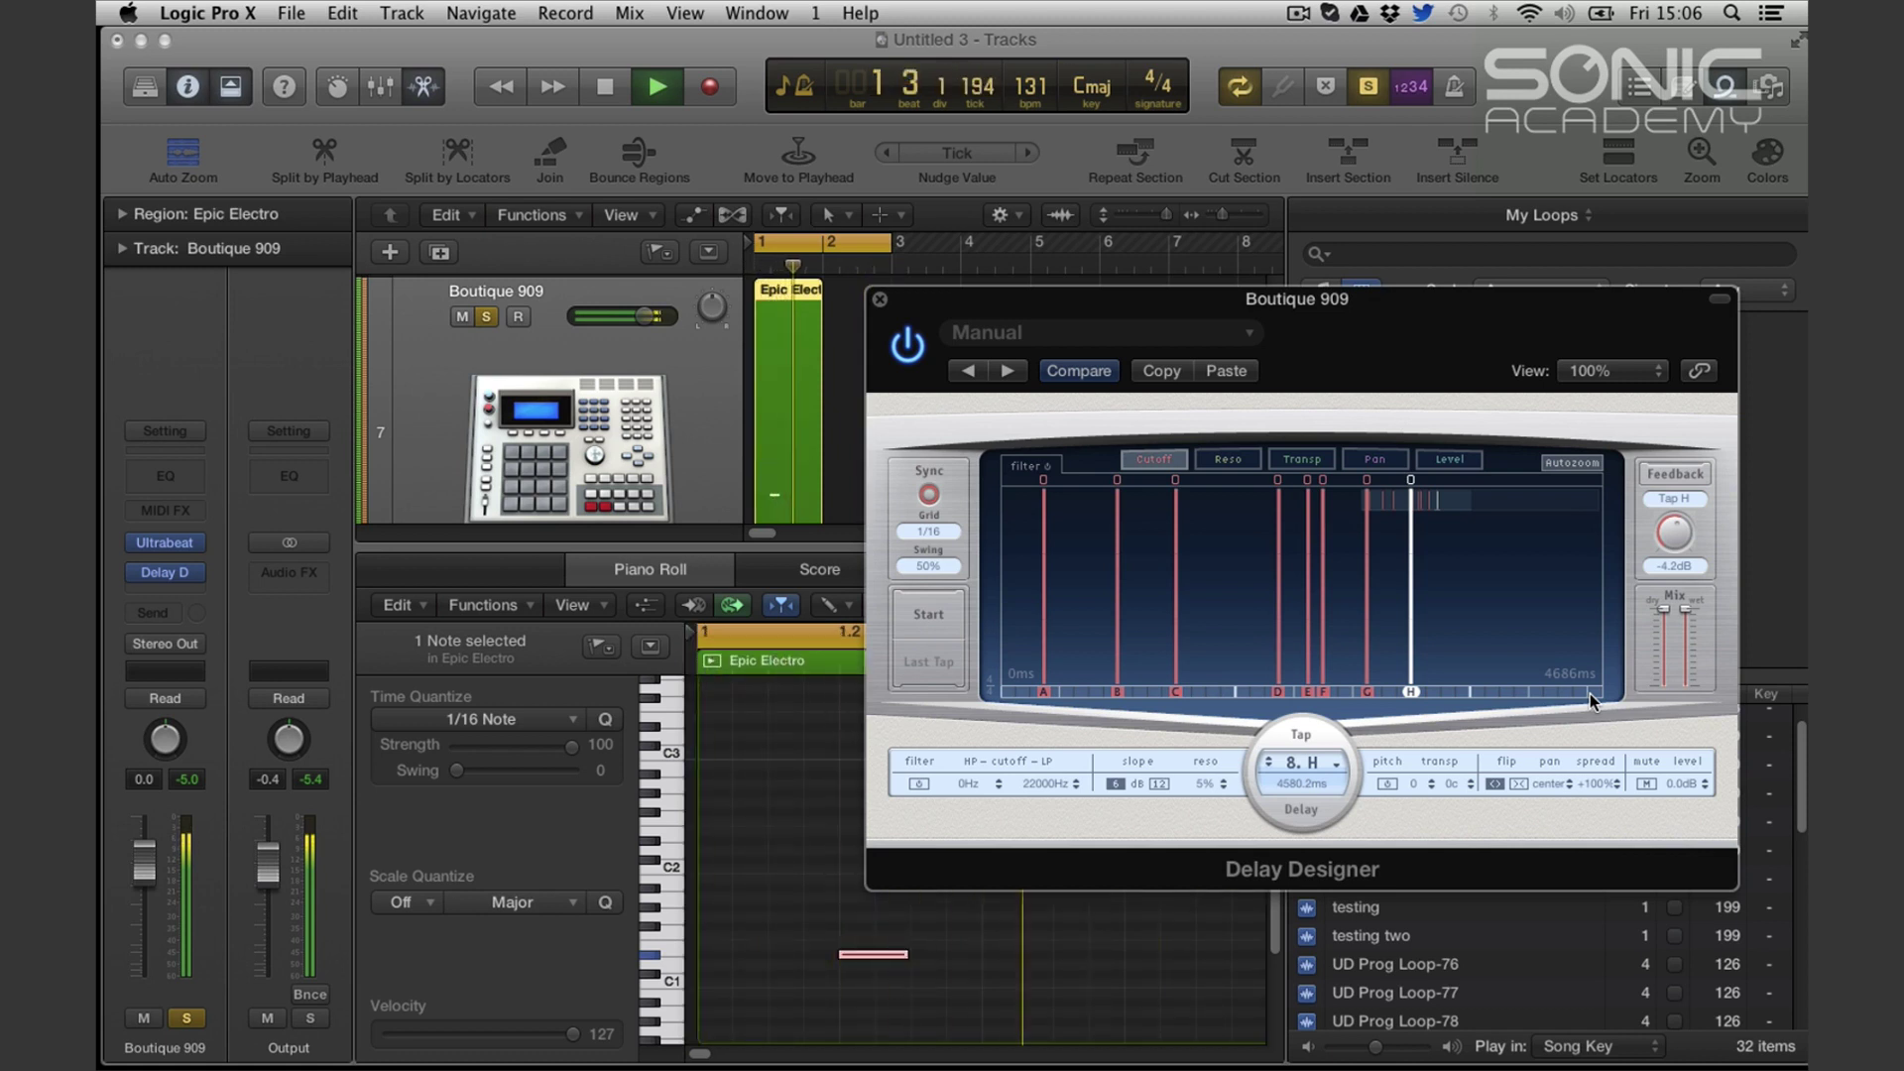
key(space)
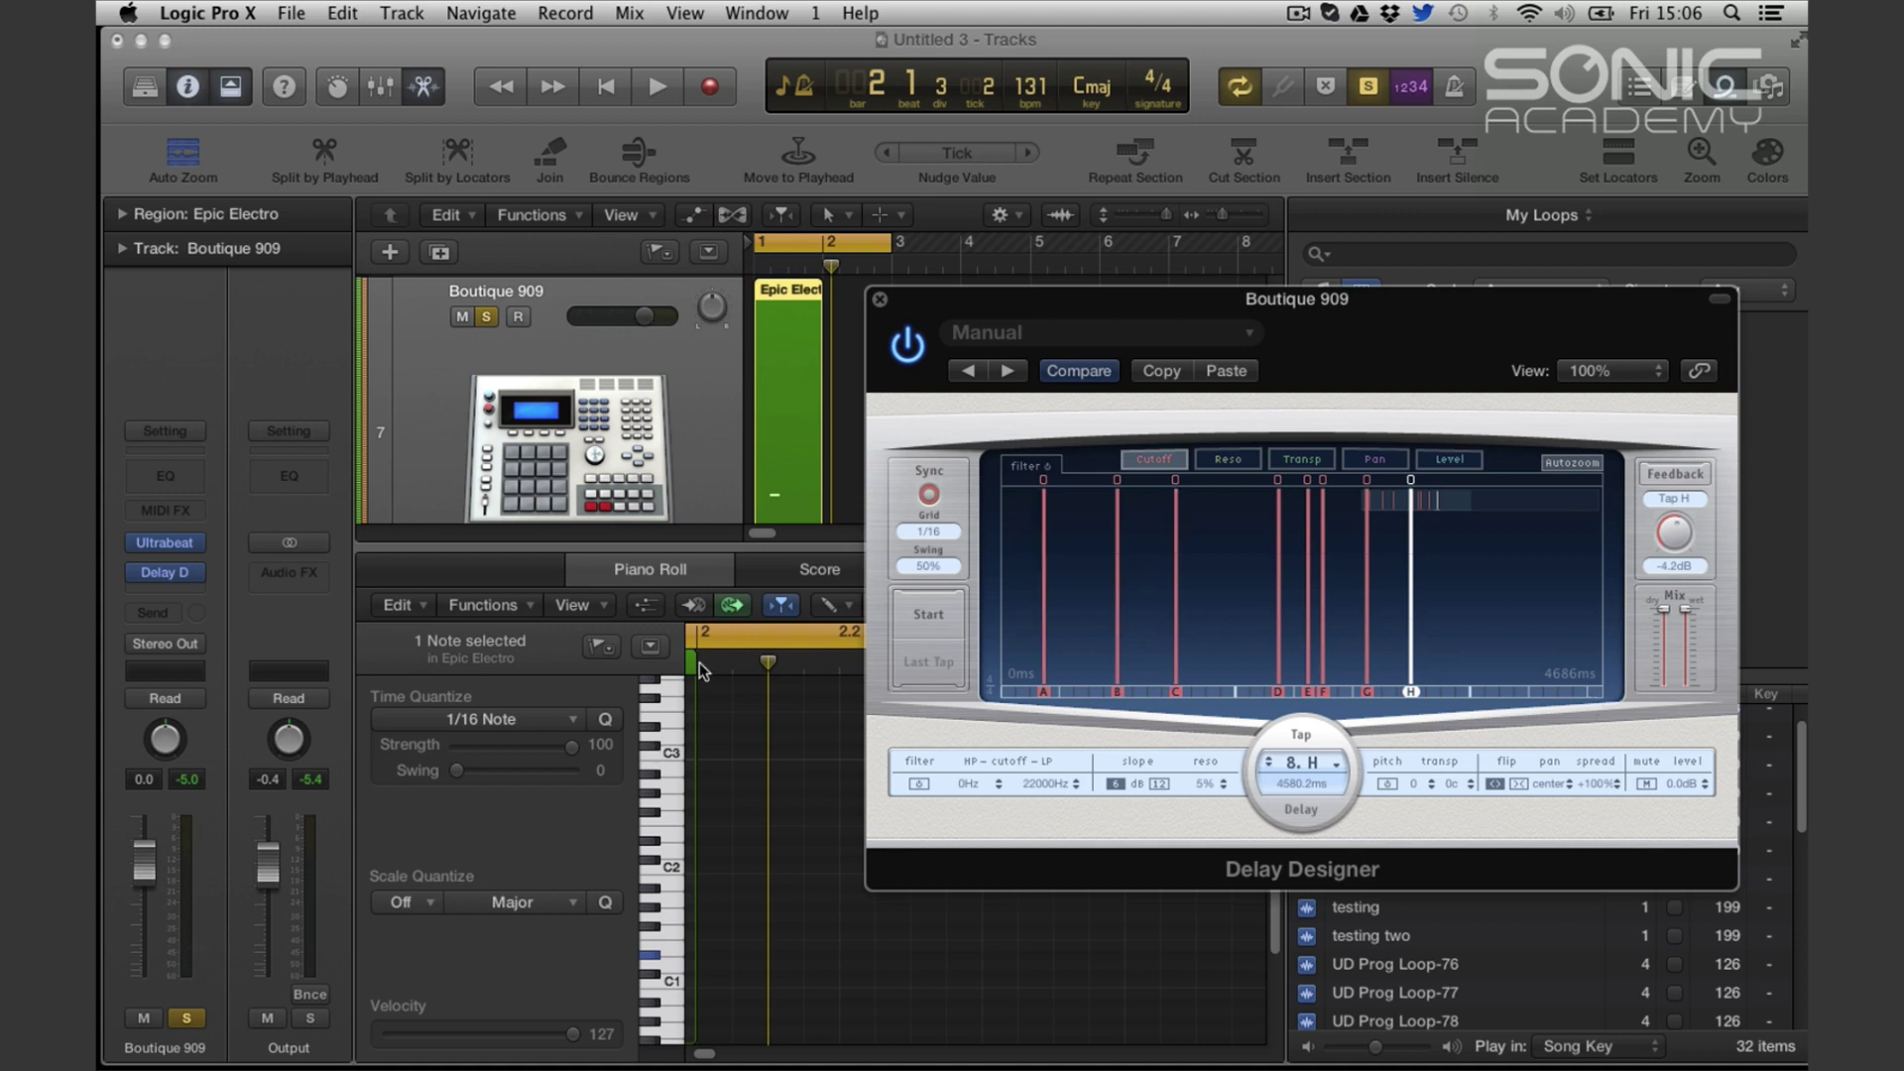
Lower the drum note in the Epic Electro region by one semitone in the Piano Roll
click(765, 438)
click(845, 889)
drag(850, 890, 853, 902)
Delete all remaining taps, A to H, from the delay display
click(1041, 691)
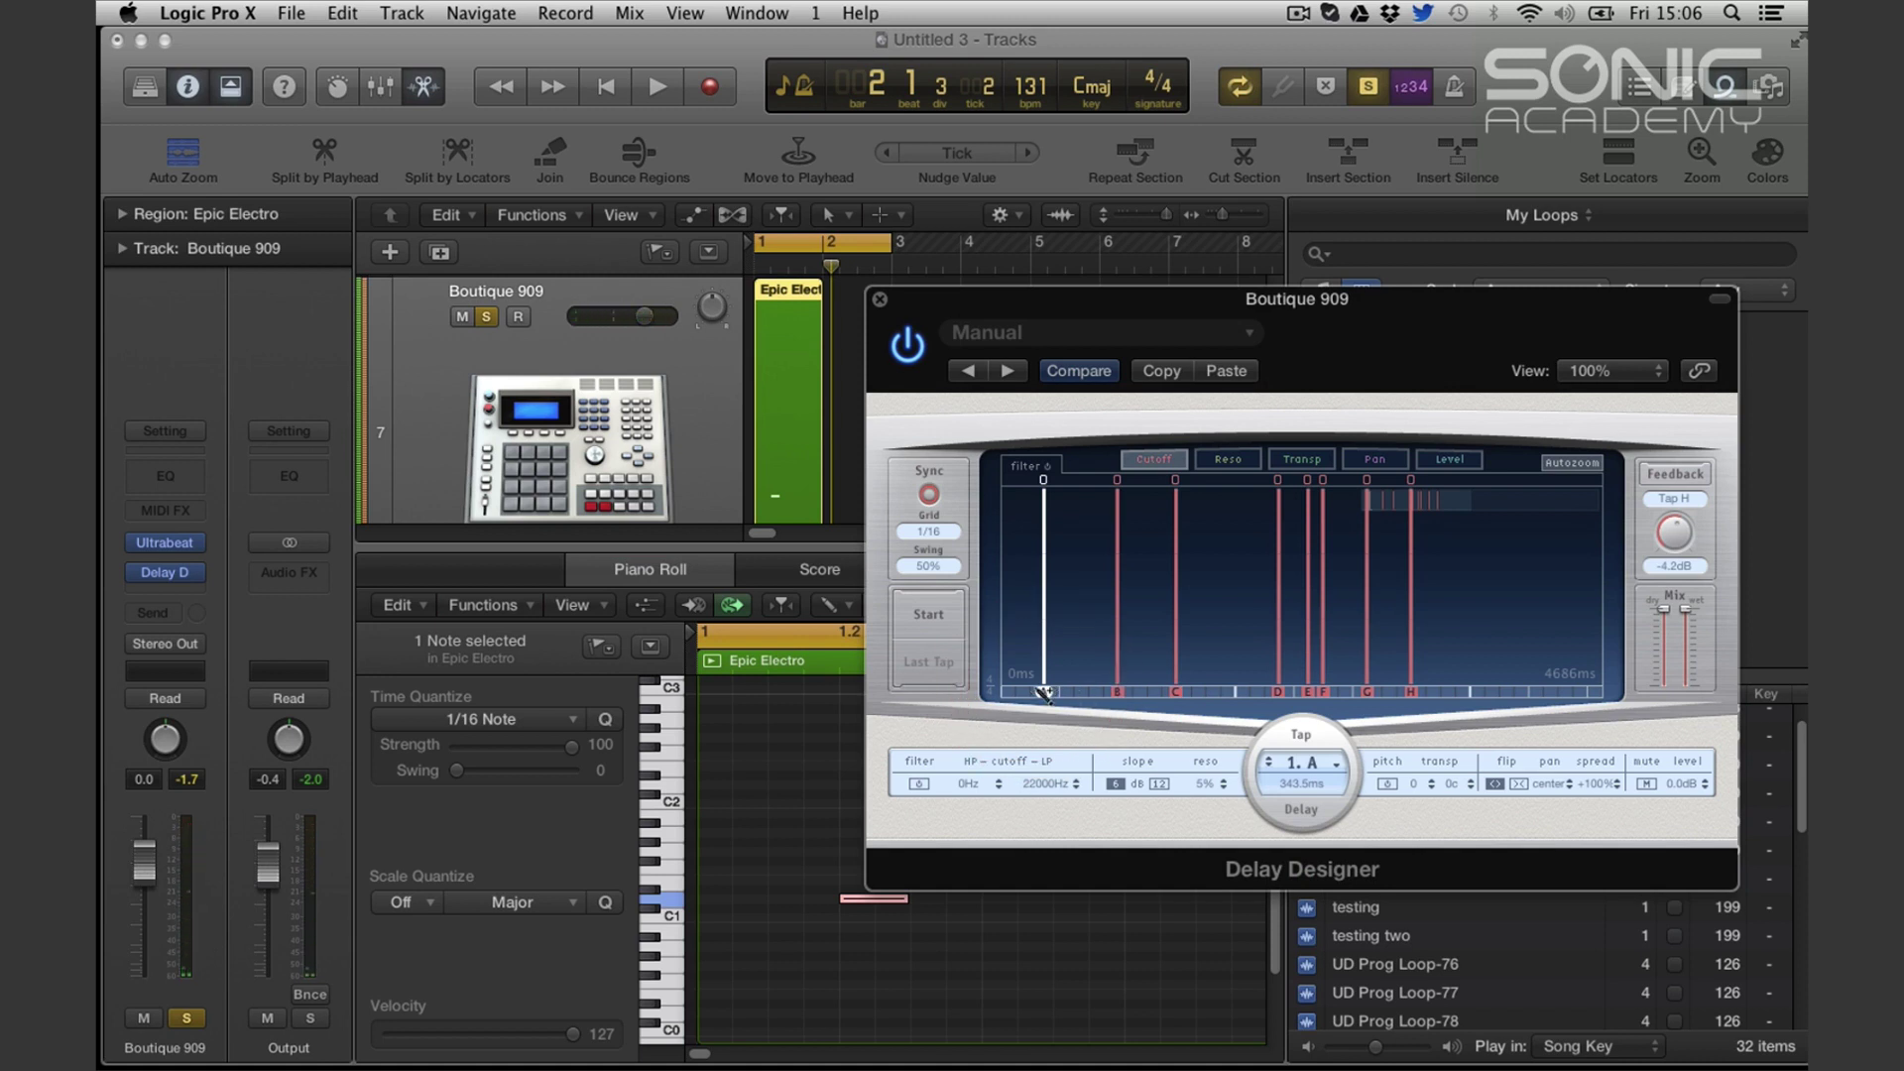
shift+click(1111, 691)
key(Delete)
click(1252, 691)
key(Delete)
click(1394, 691)
key(Delete)
click(1442, 691)
key(Delete)
click(1460, 691)
key(Delete)
click(1523, 691)
key(Delete)
key(Delete)
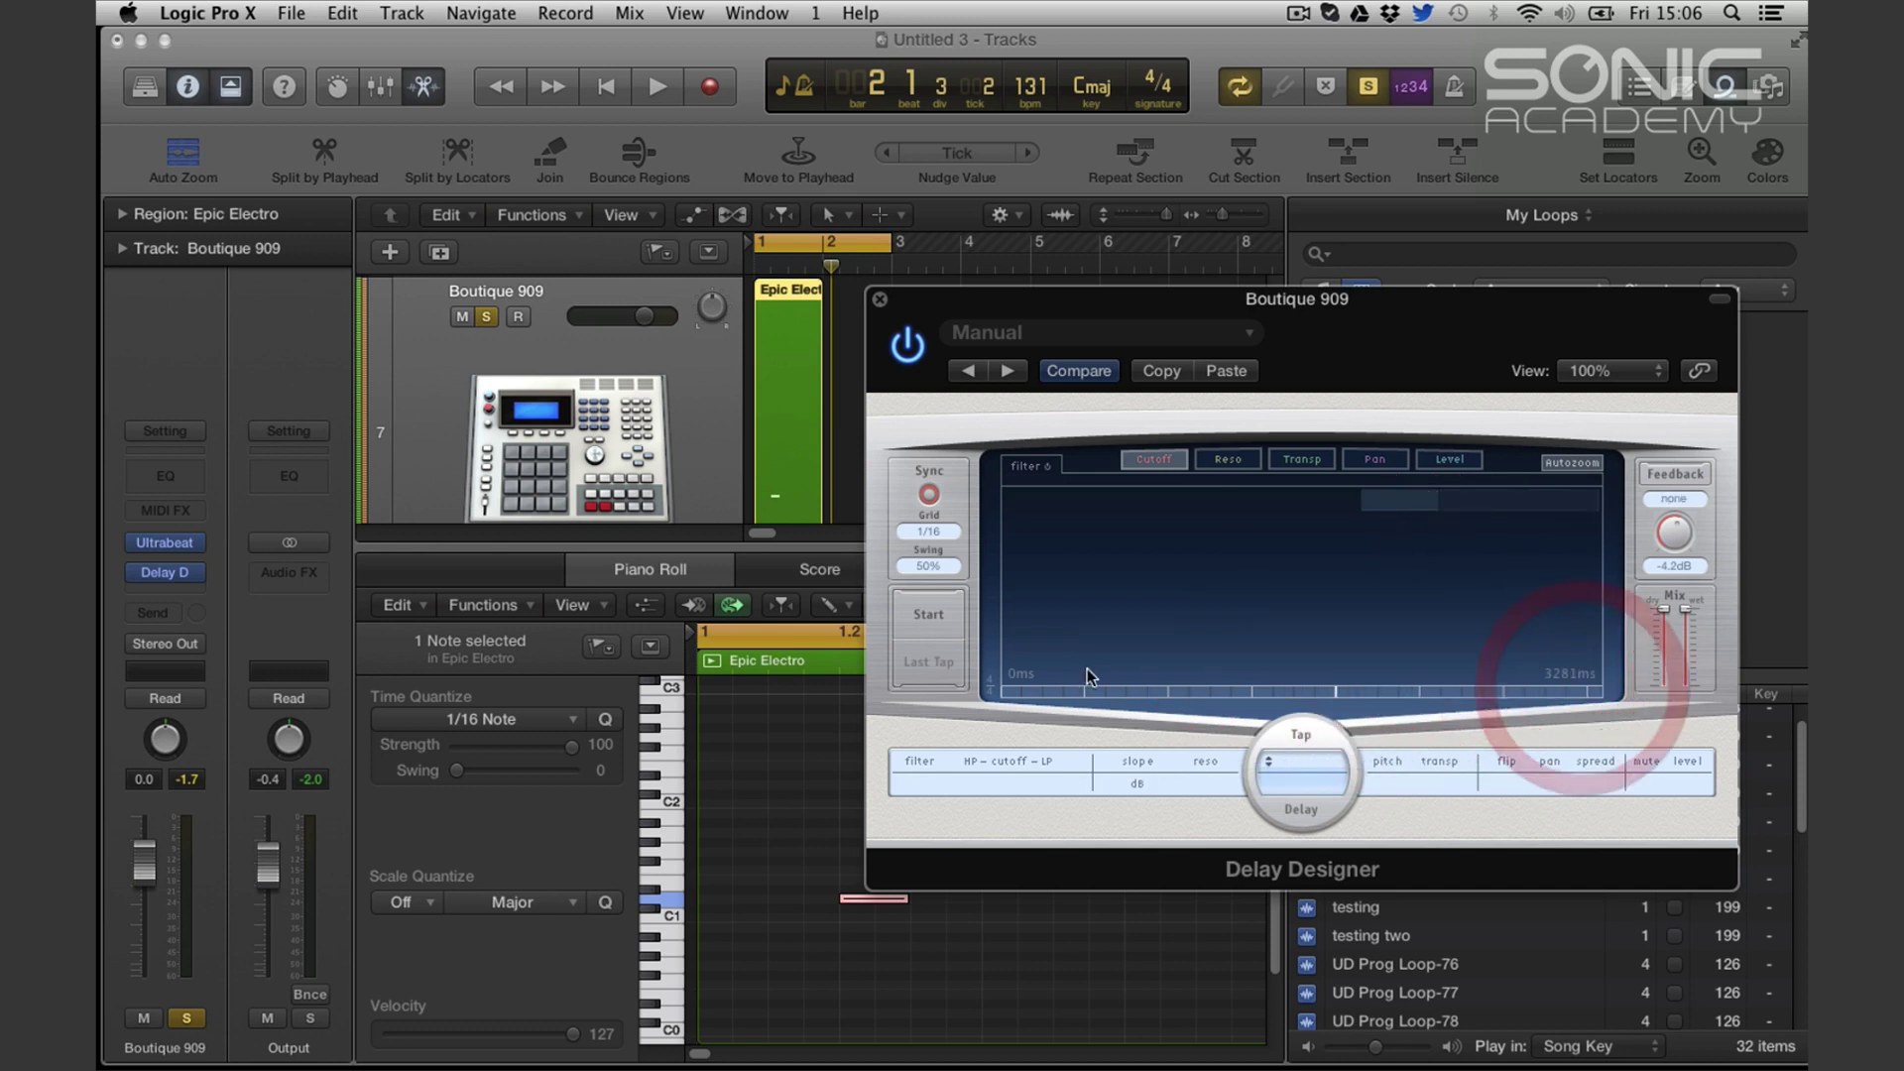
Add tap A at 114.5 ms, disable Autozoom, add taps B to E up to 1717.6 ms, and audition the pattern
click(1130, 691)
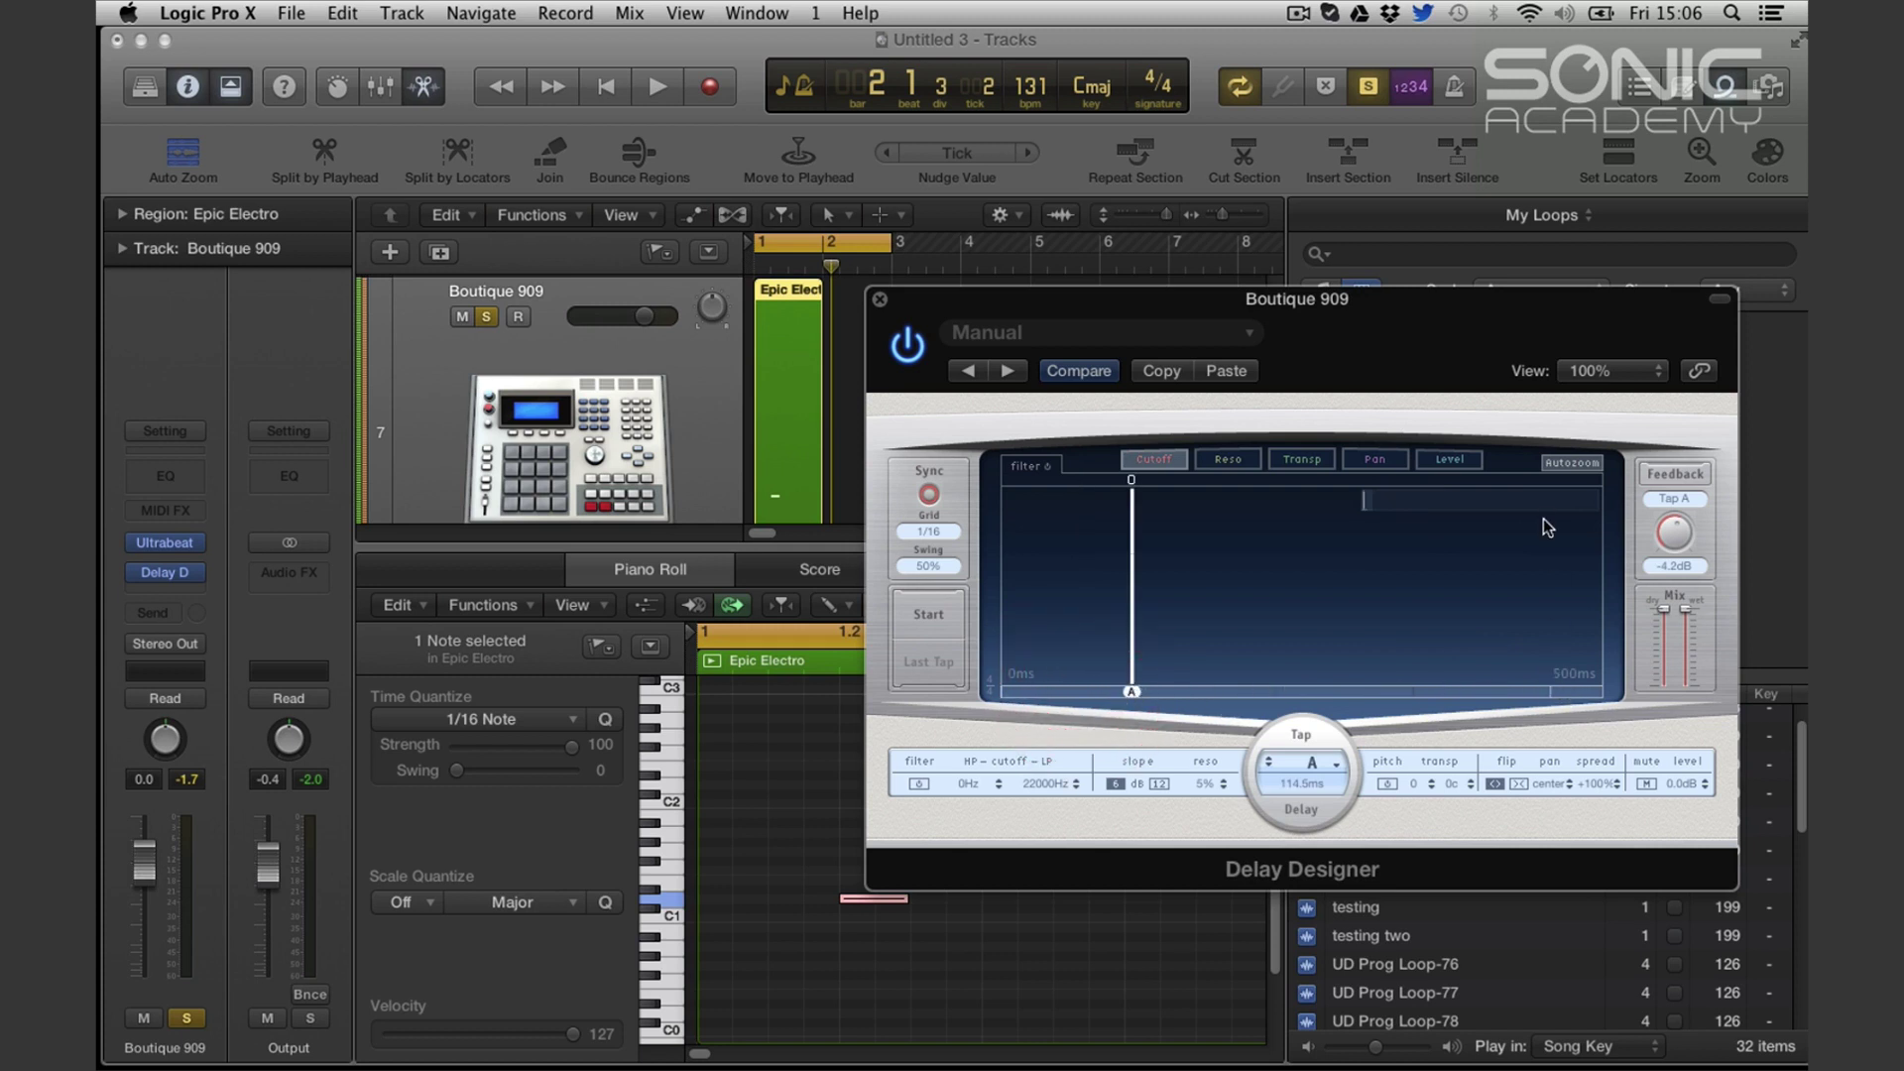
click(1553, 466)
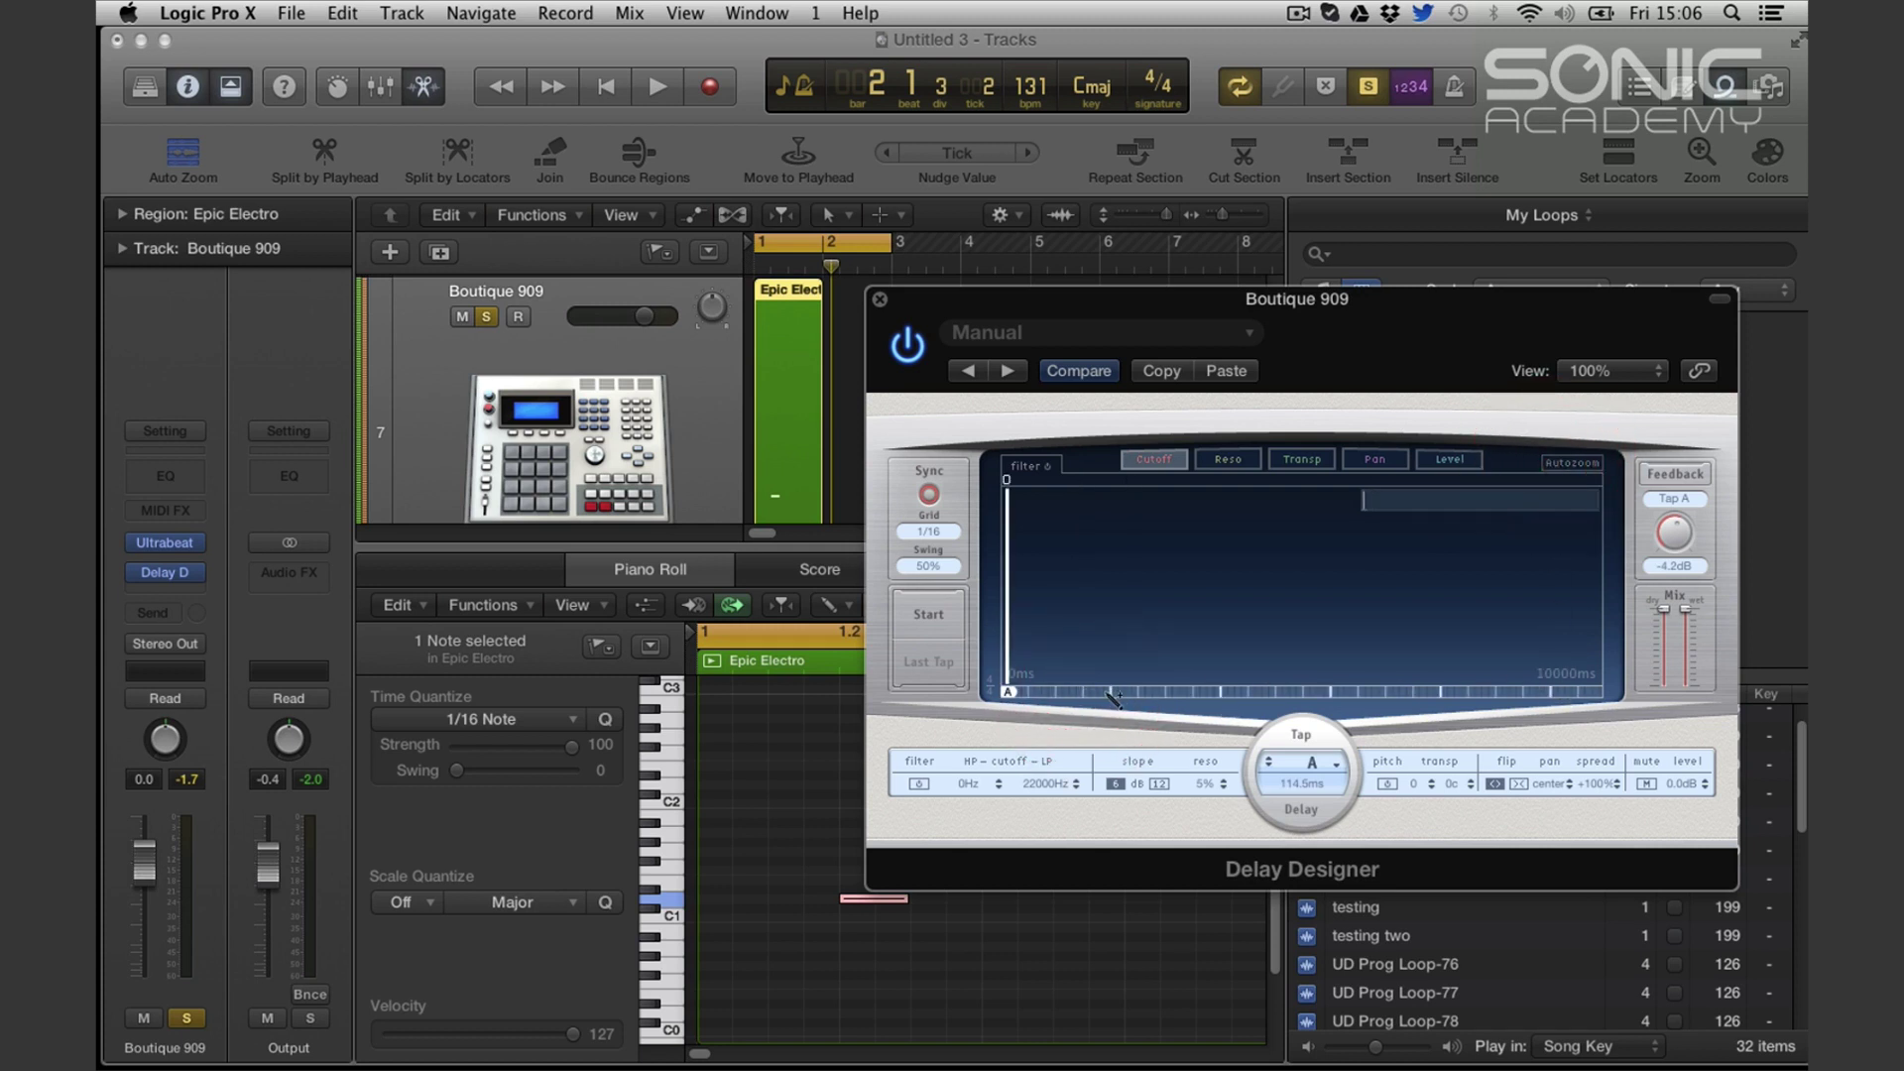
click(1027, 691)
click(1055, 691)
click(1082, 692)
click(1103, 691)
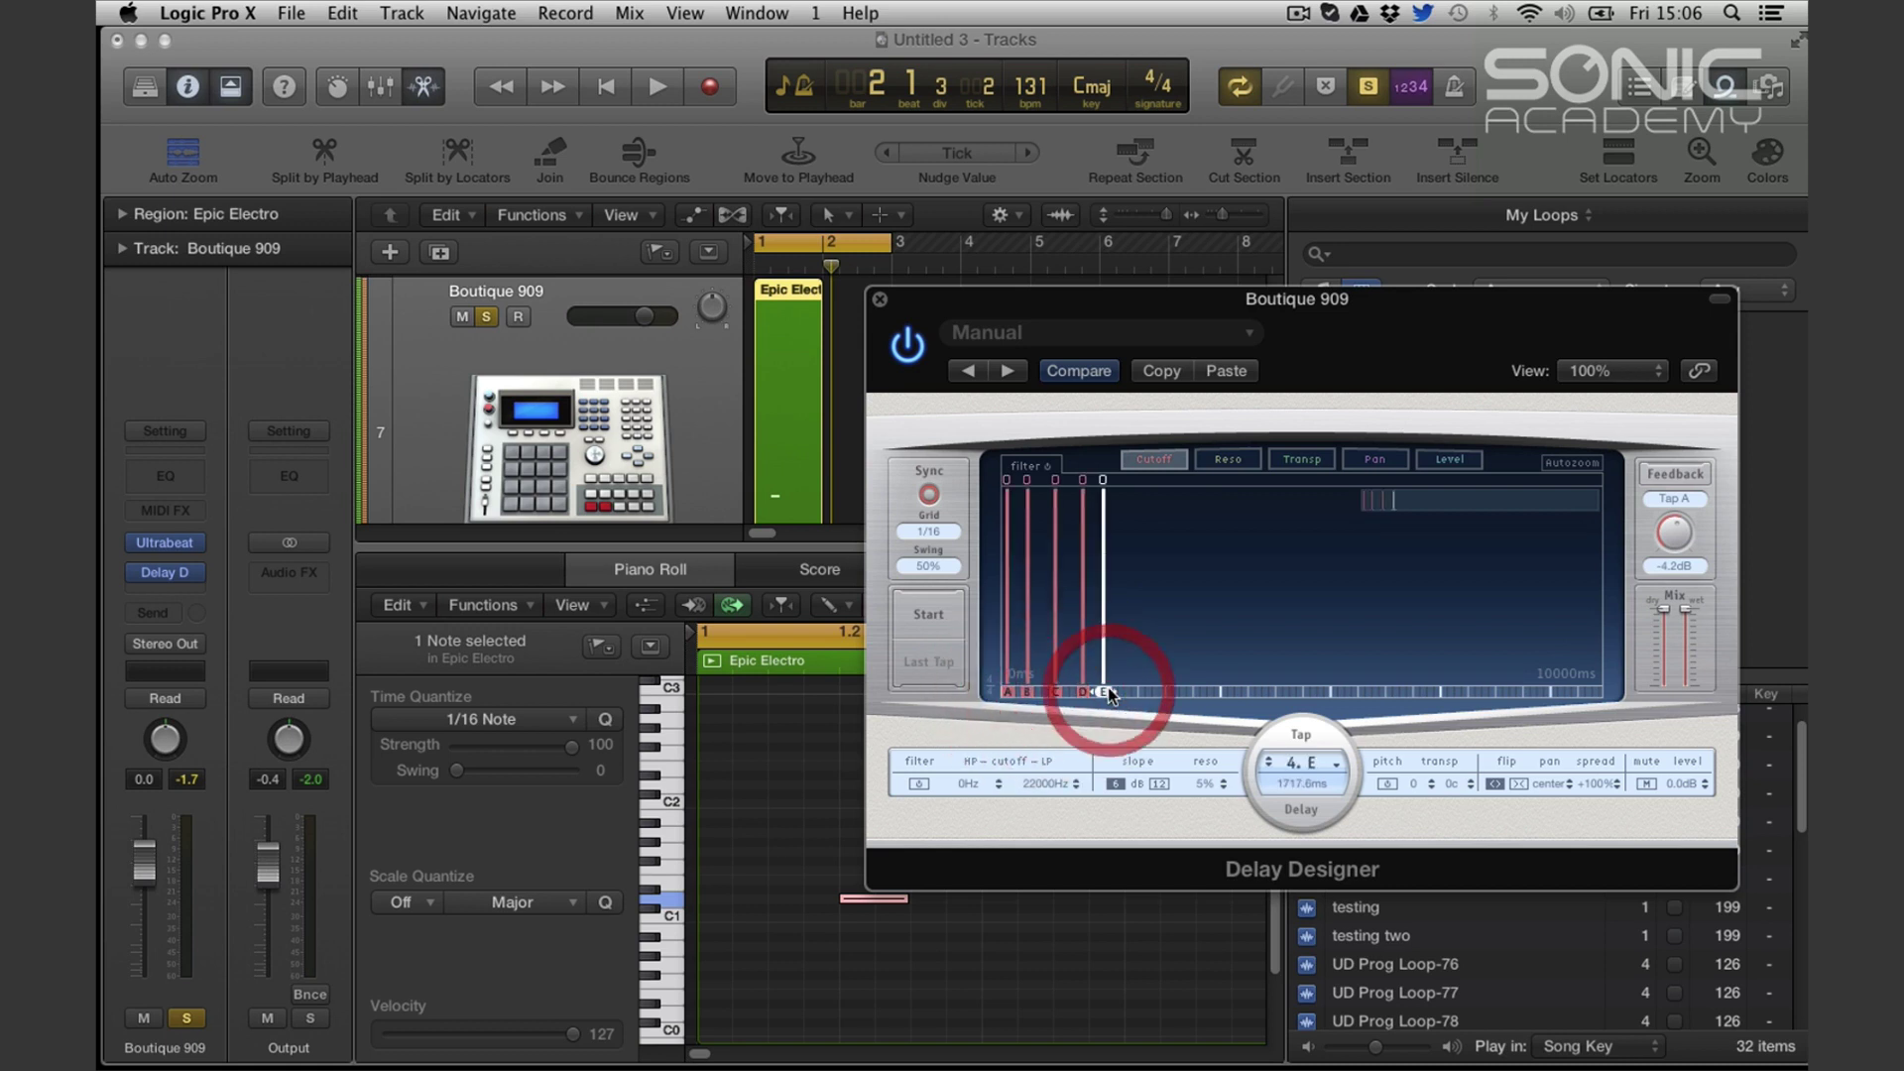
key(space)
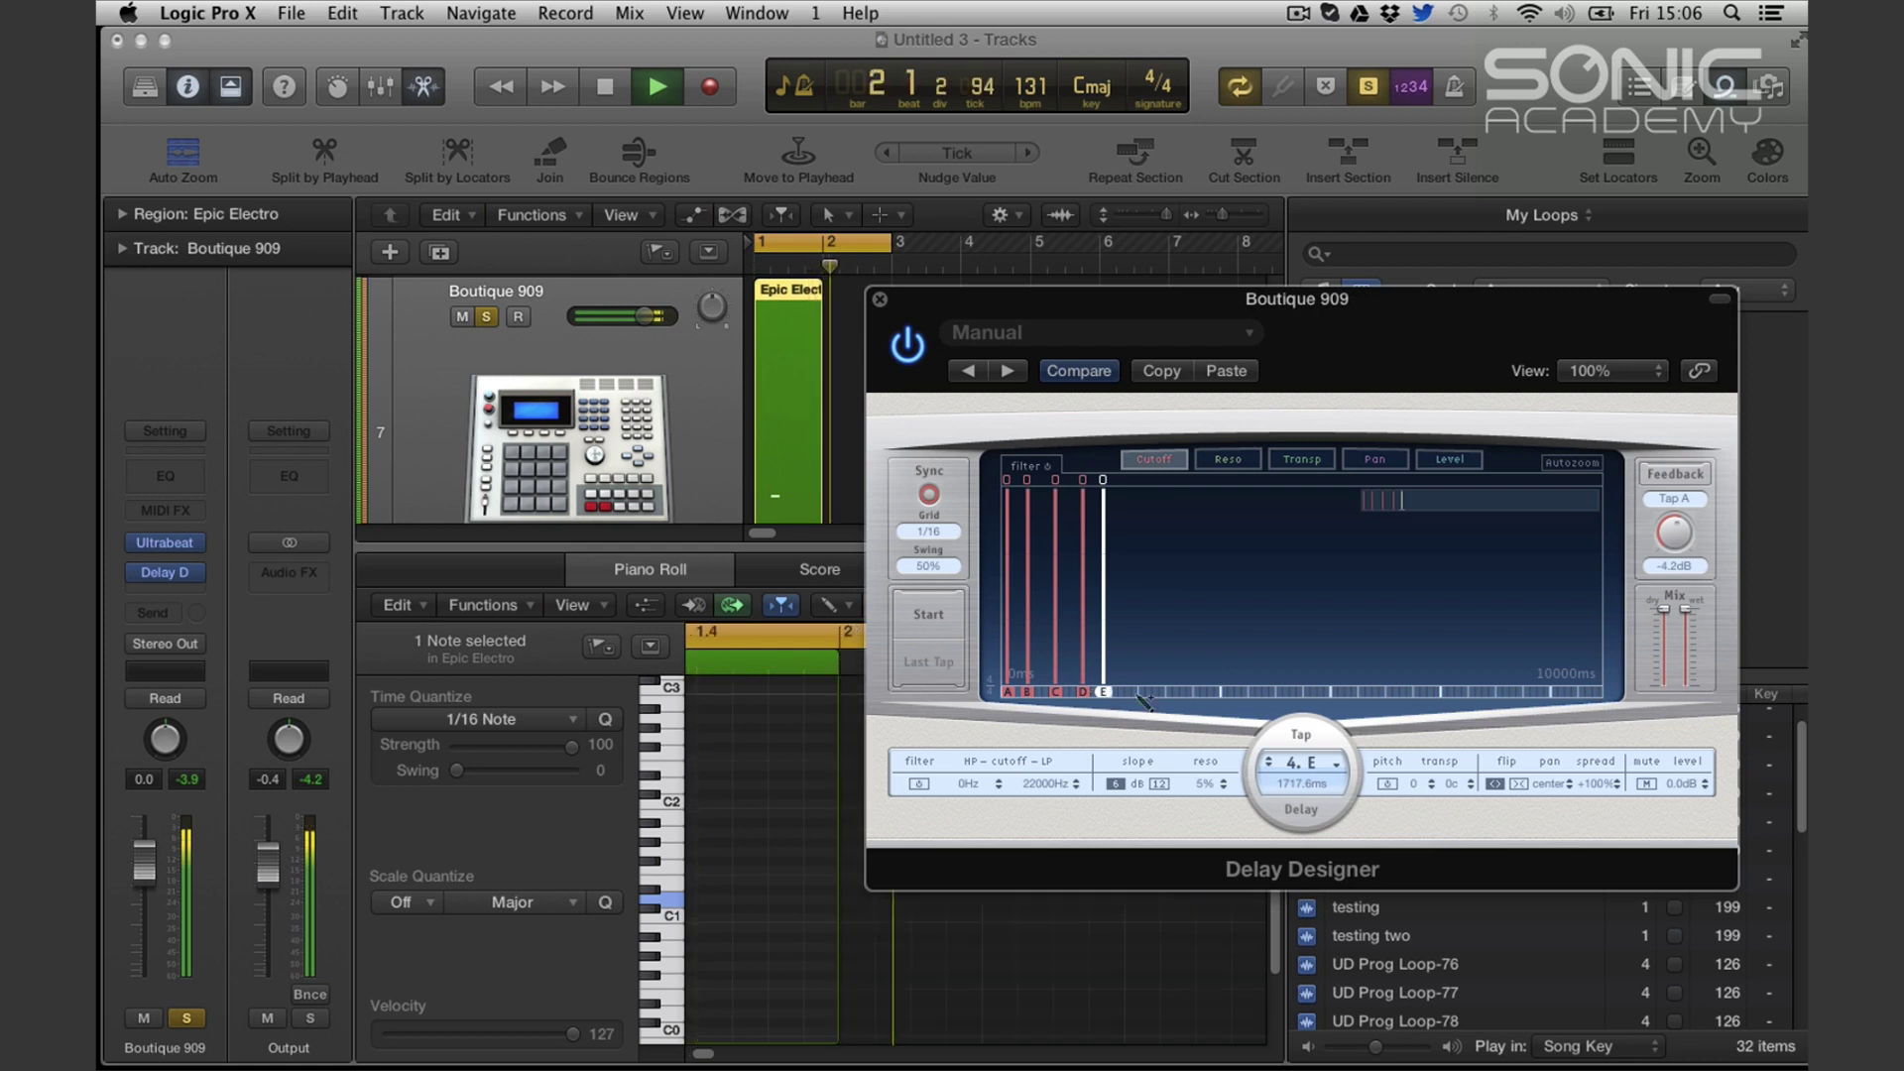
key(space)
Add taps F to I after tap E, with H at 2977.1 ms and I at 3091.6 ms, and audition the pattern
click(1138, 691)
click(1157, 691)
click(1178, 691)
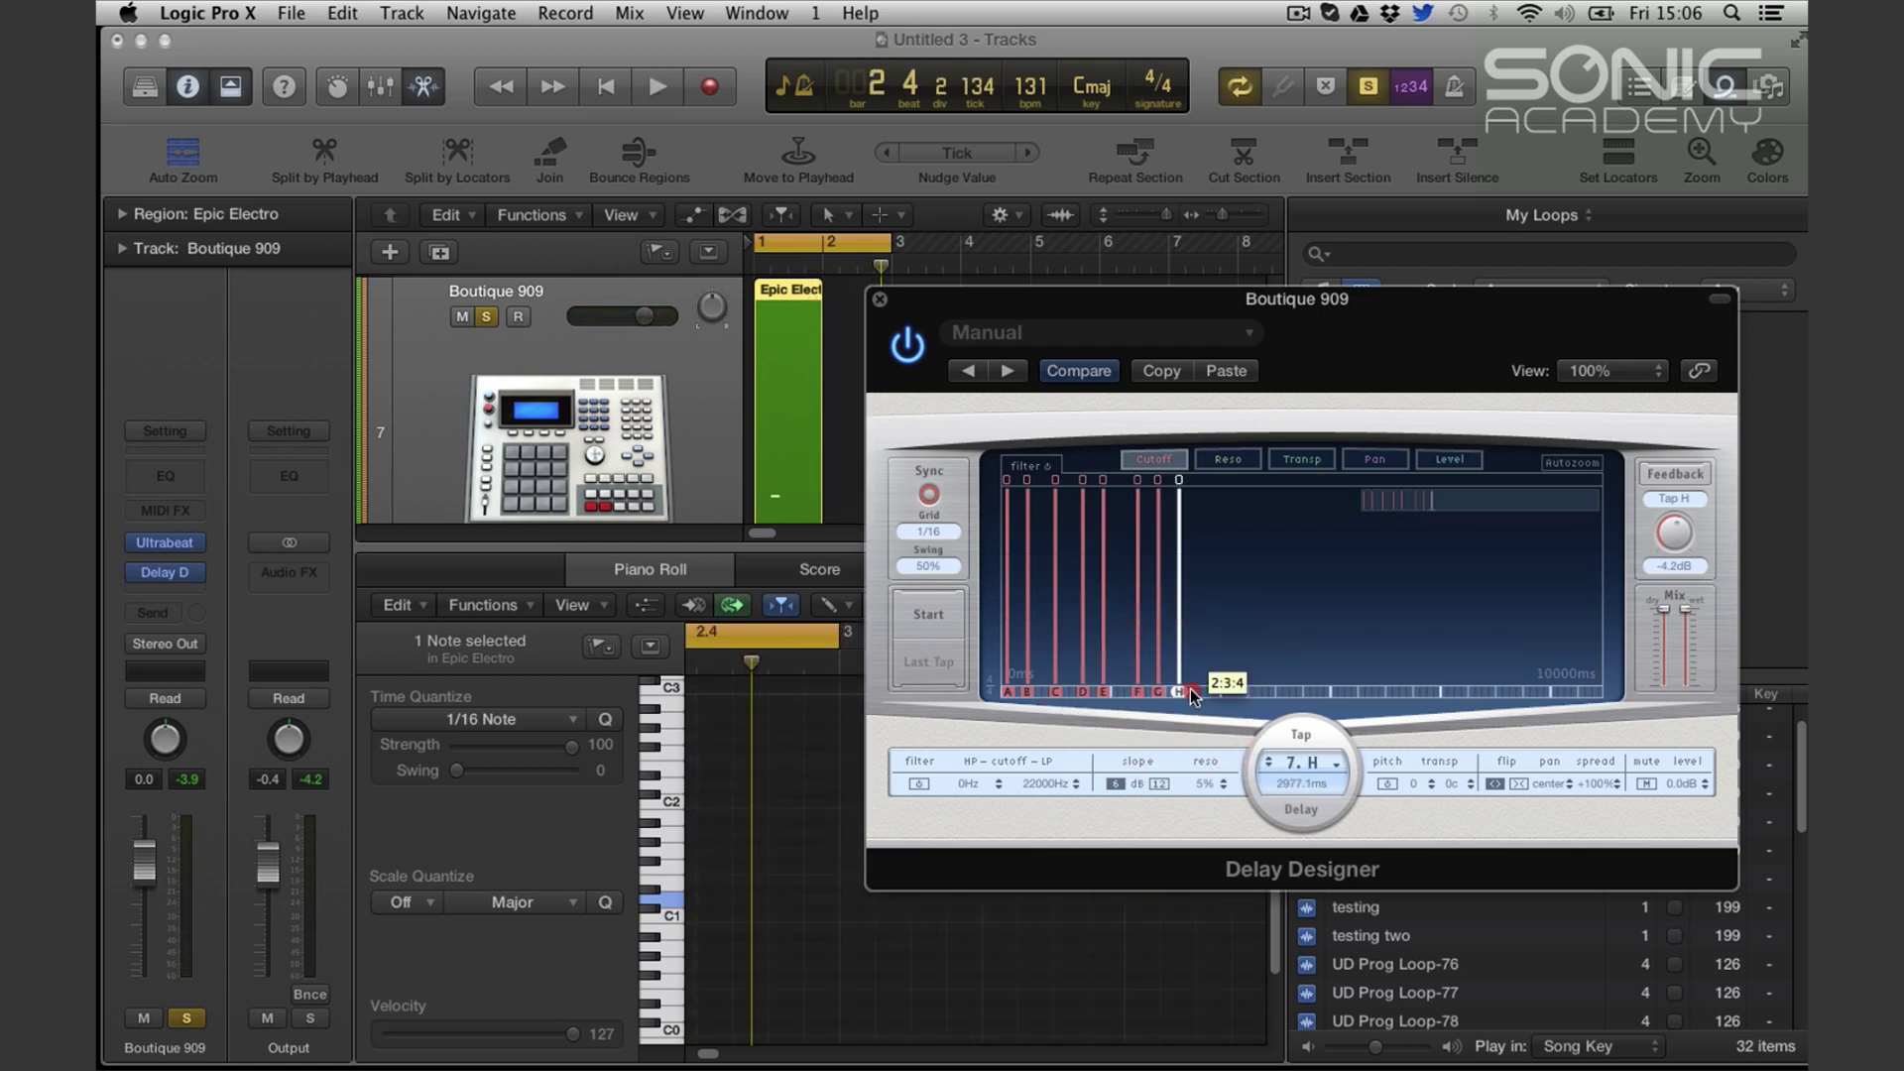
click(1184, 691)
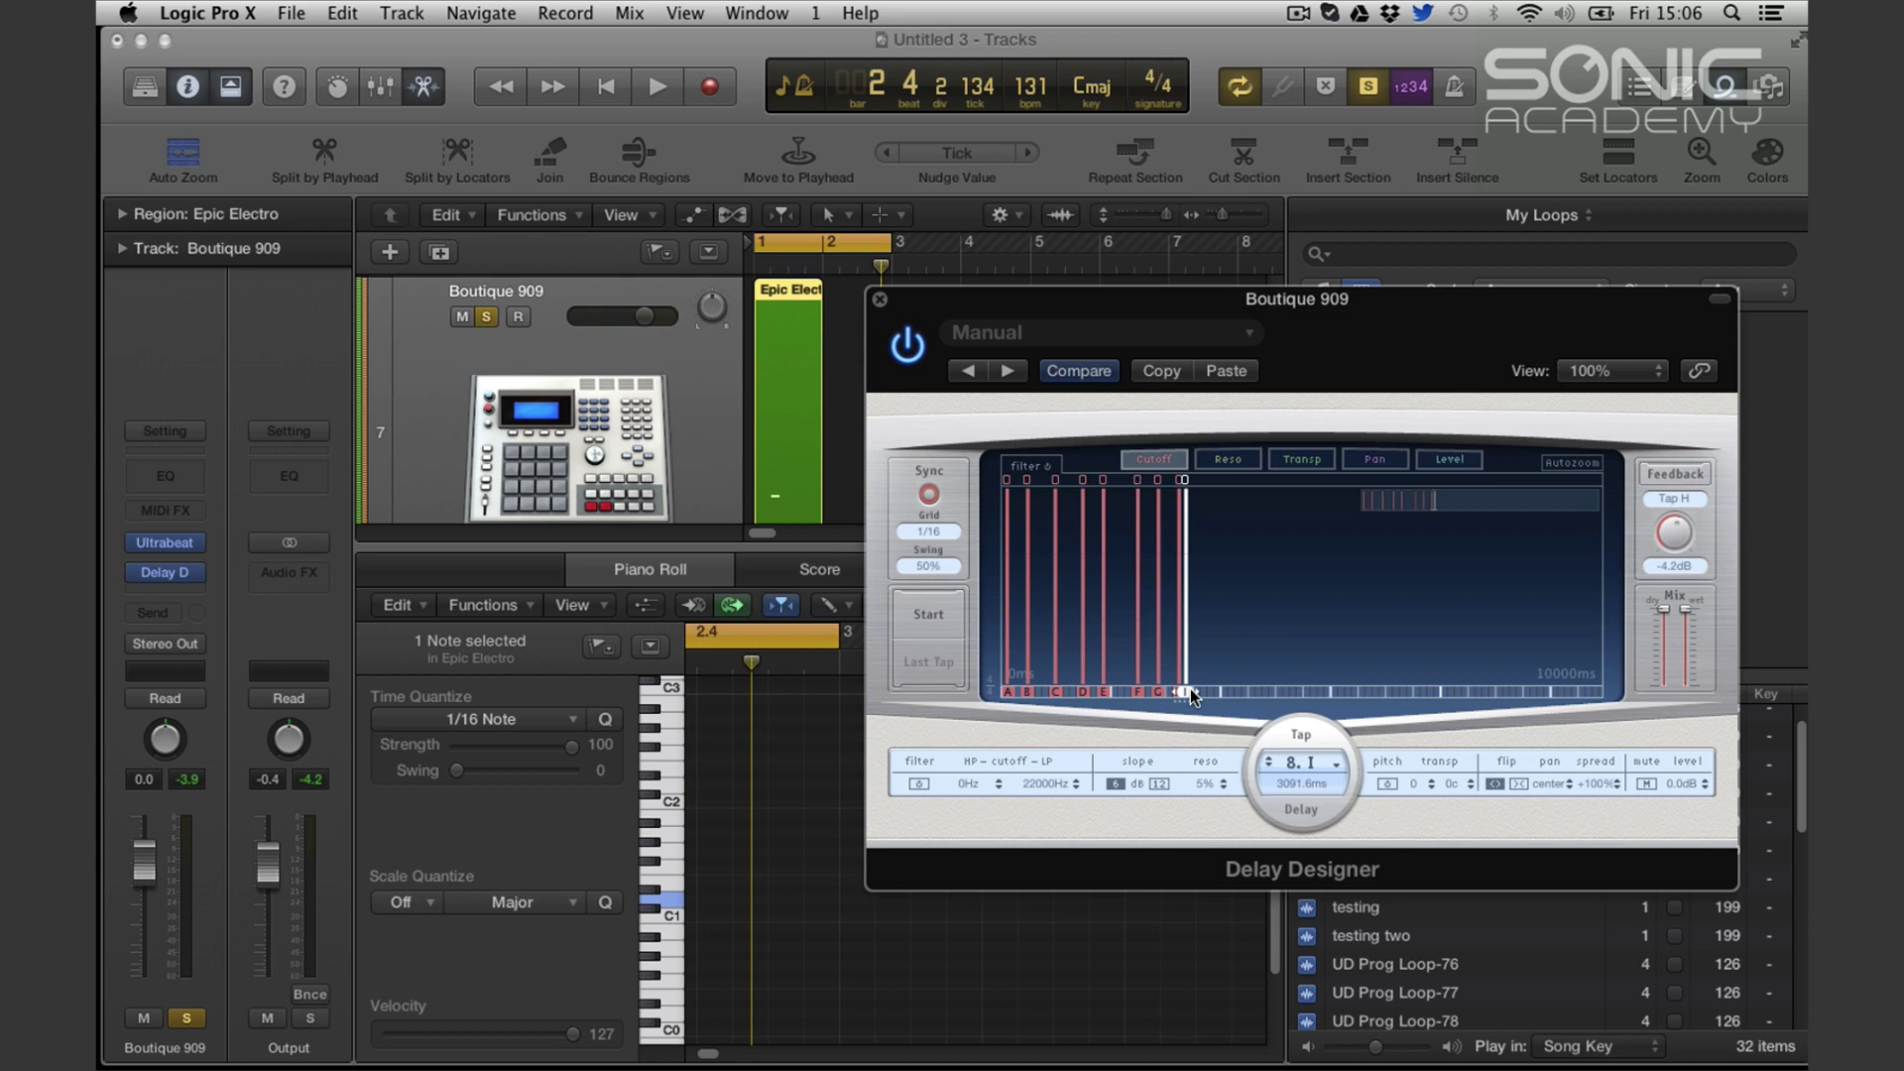
key(space)
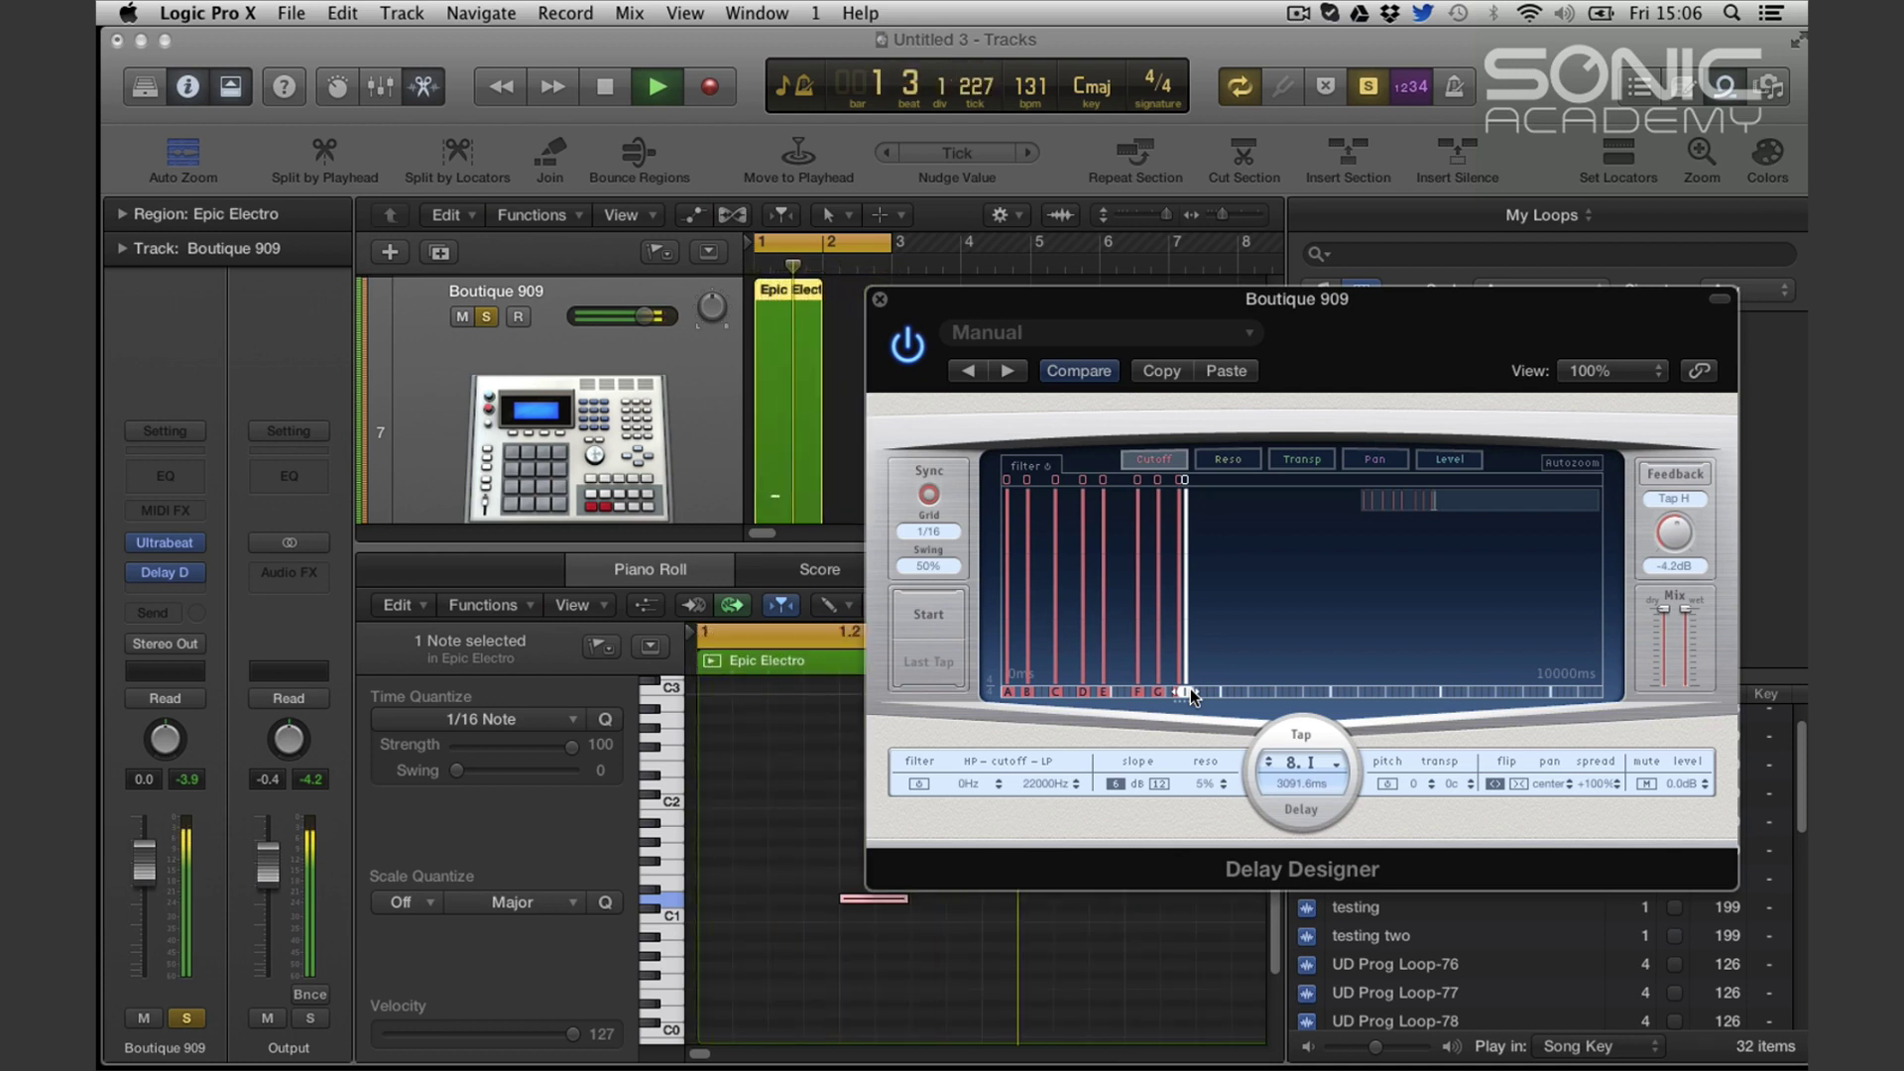
key(space)
Draw a falling low-pass cutoff across taps B to I, with tap C at 2250 Hz and tap H at 164 Hz, and audition it
click(1028, 501)
drag(1023, 497, 1085, 555)
click(1171, 619)
drag(1187, 631, 1091, 575)
key(space)
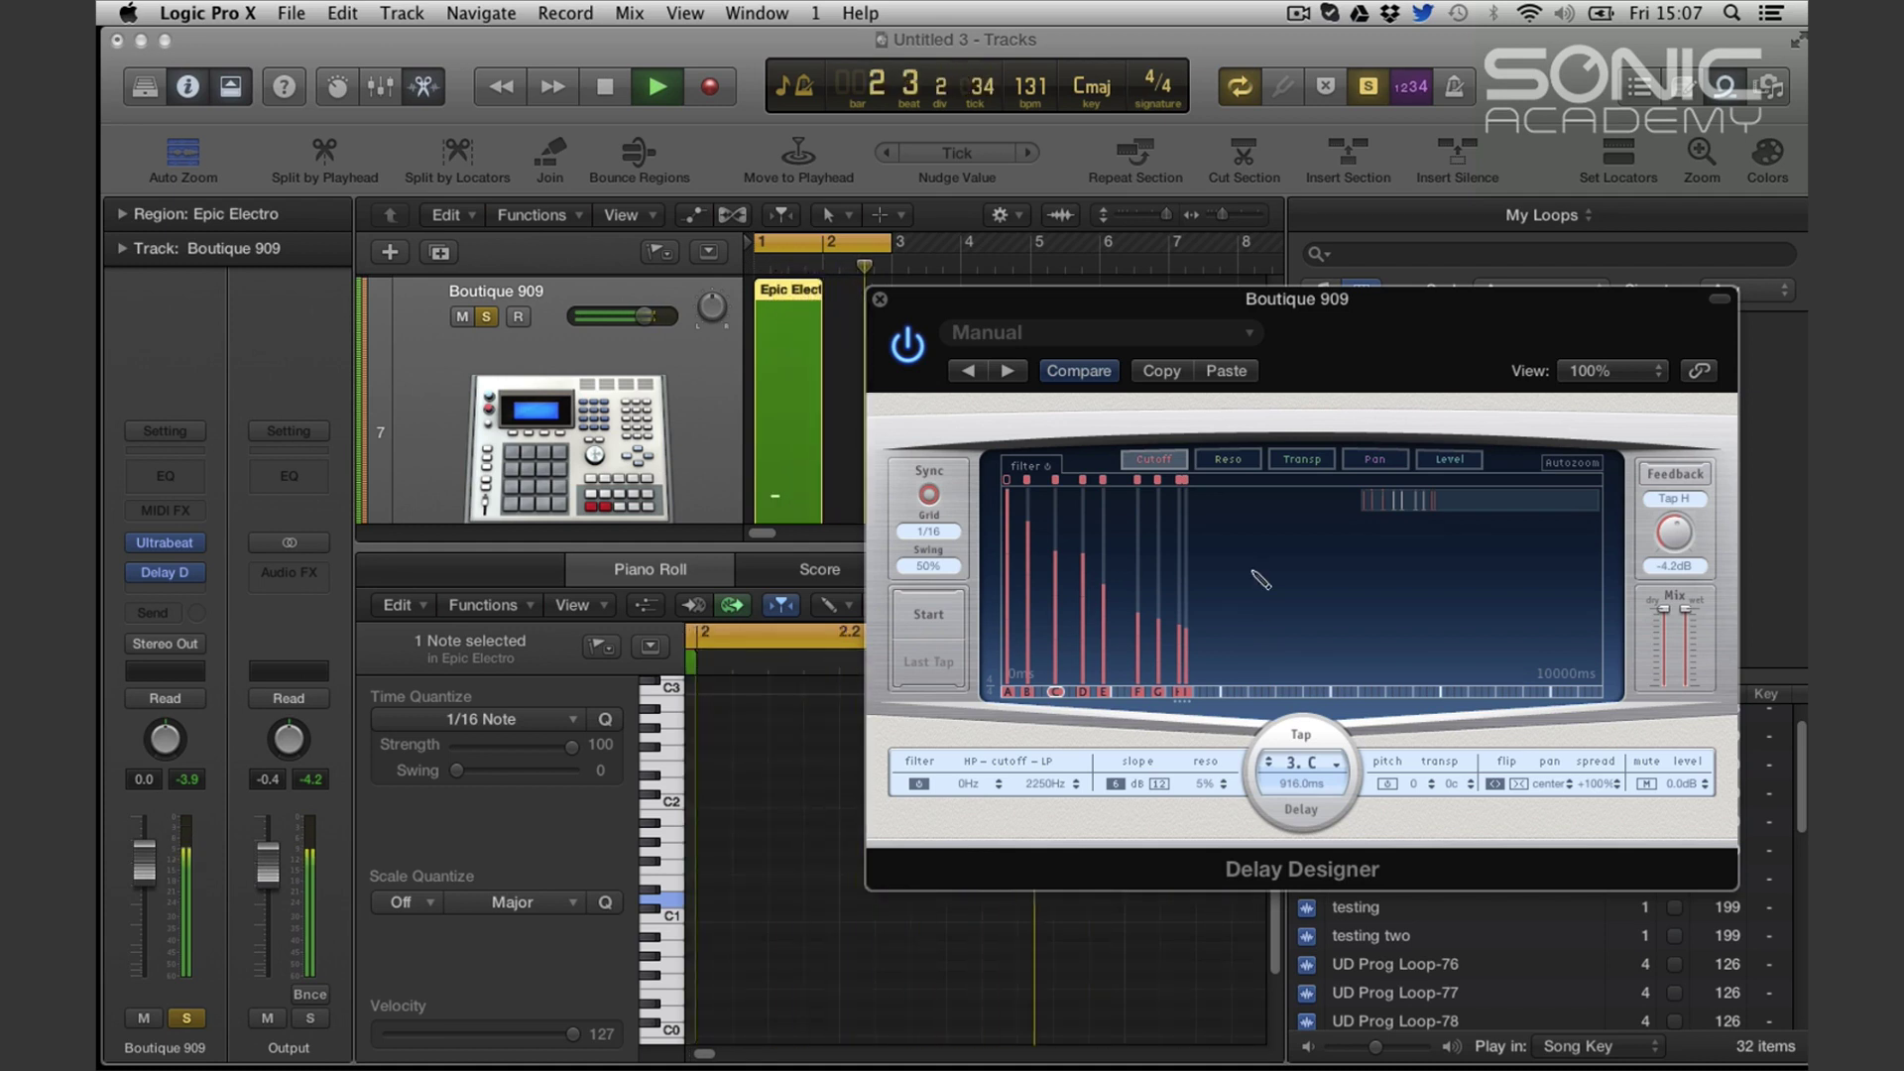
key(space)
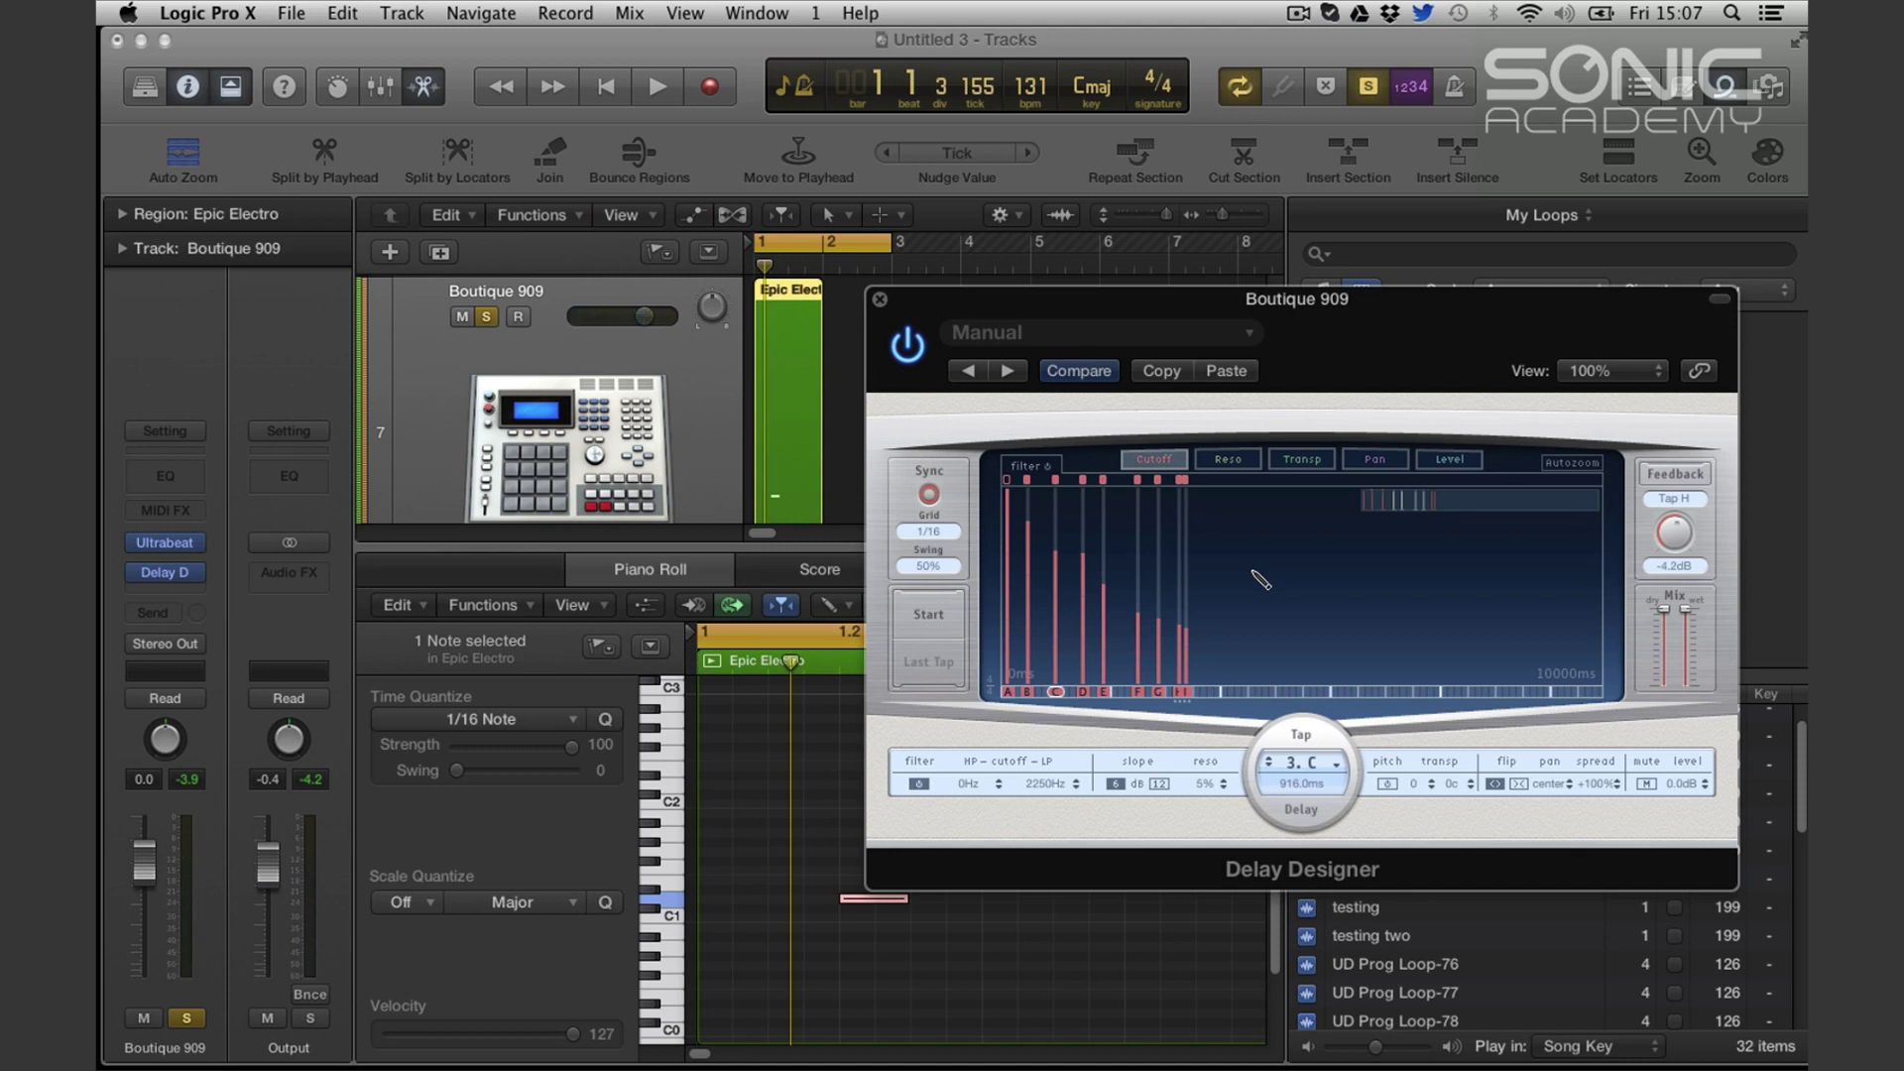
Look through the Cutoff, Reso, Transp and Pan parameter views of the taps, ending on Transp
click(1143, 464)
click(1224, 460)
click(1157, 463)
click(1227, 459)
click(1302, 459)
click(1378, 462)
click(1302, 459)
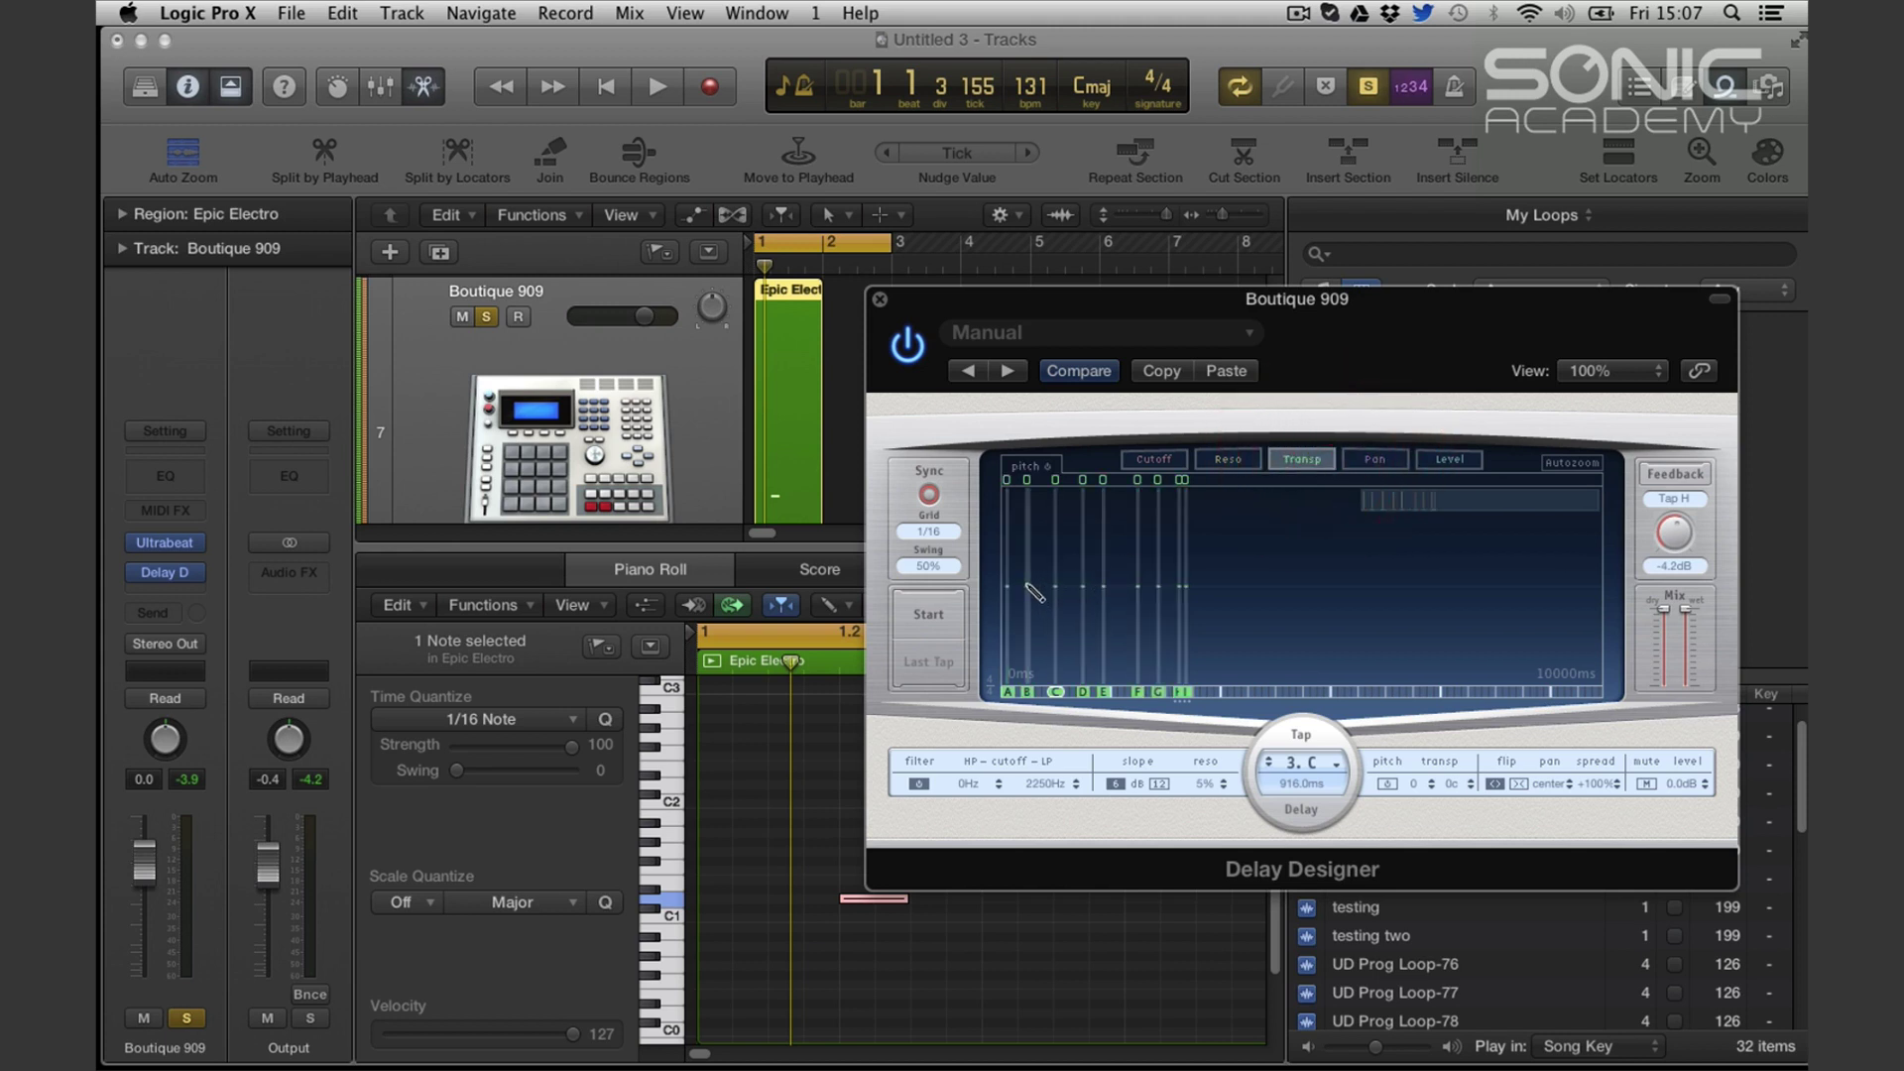
Draw a rising transposition across taps A to I, starting at +1 semitone on tap A, and audition it
drag(1008, 587, 1055, 577)
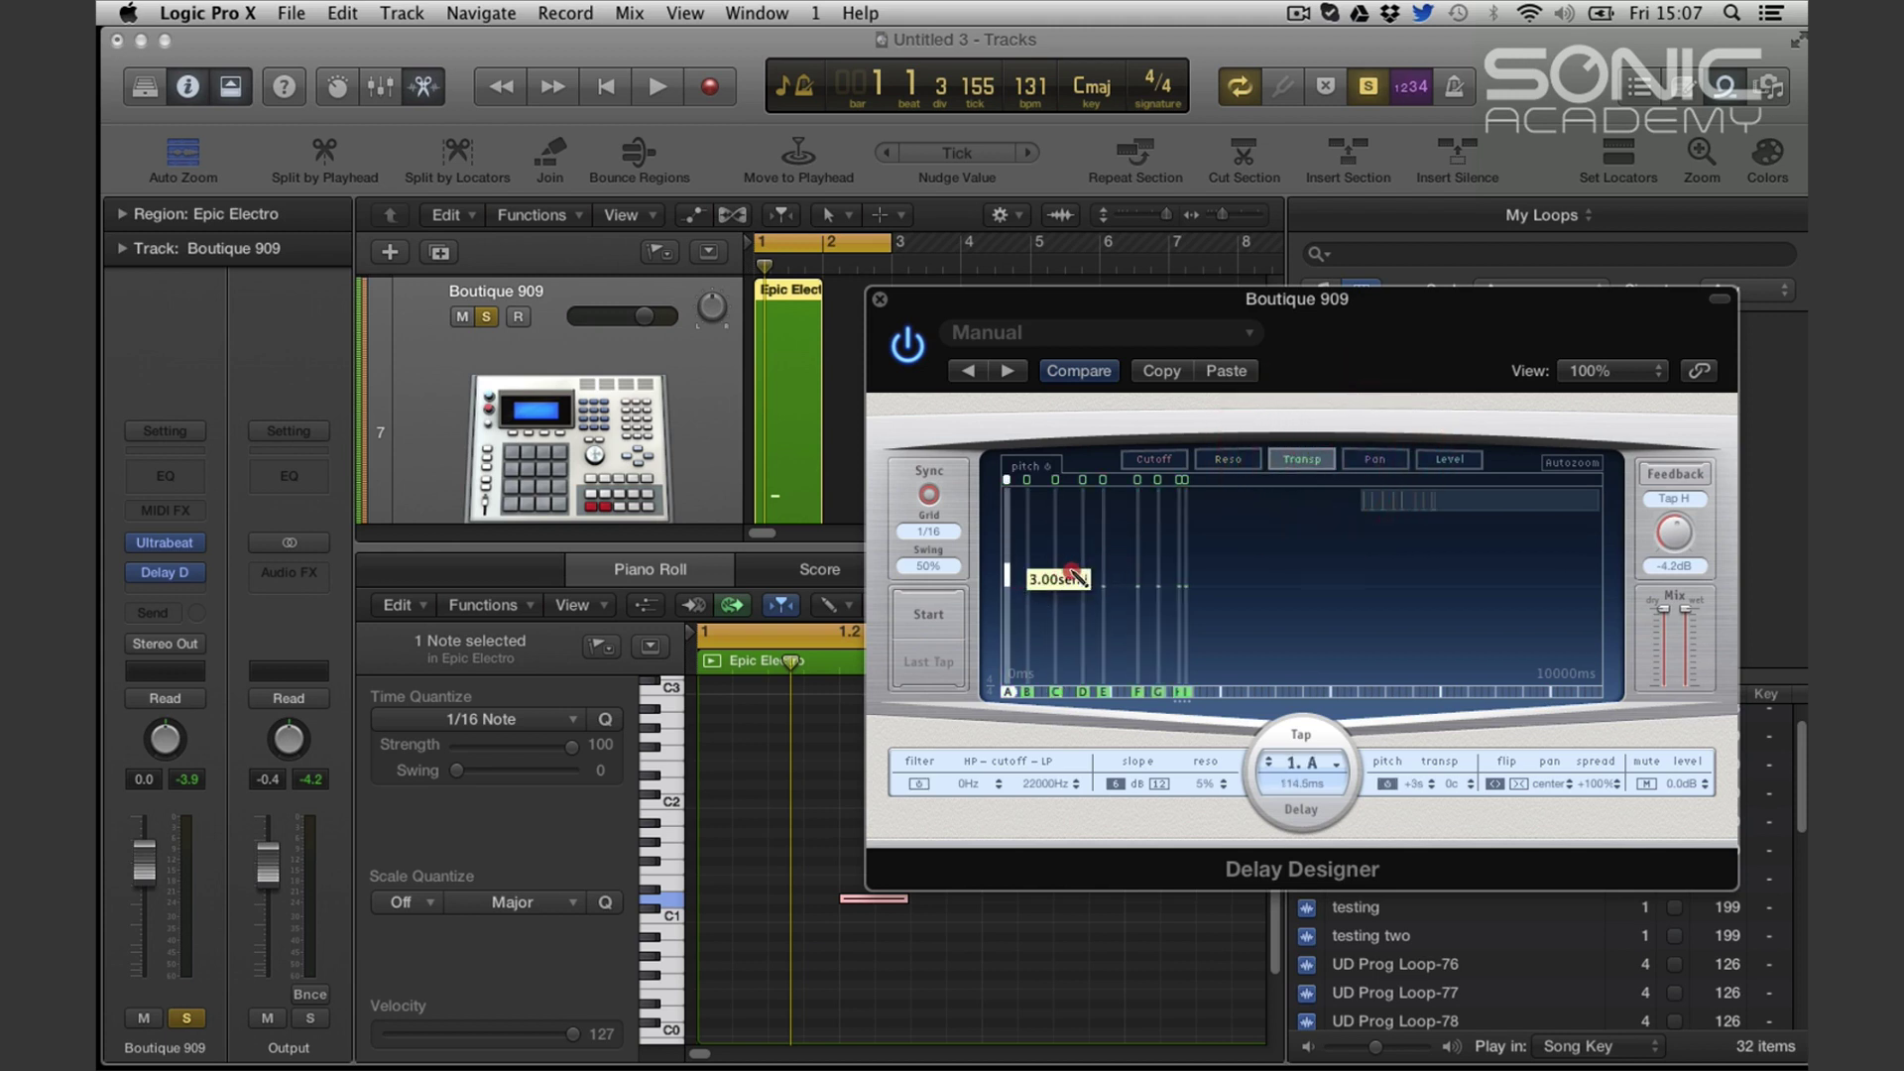
drag(1049, 594, 1008, 592)
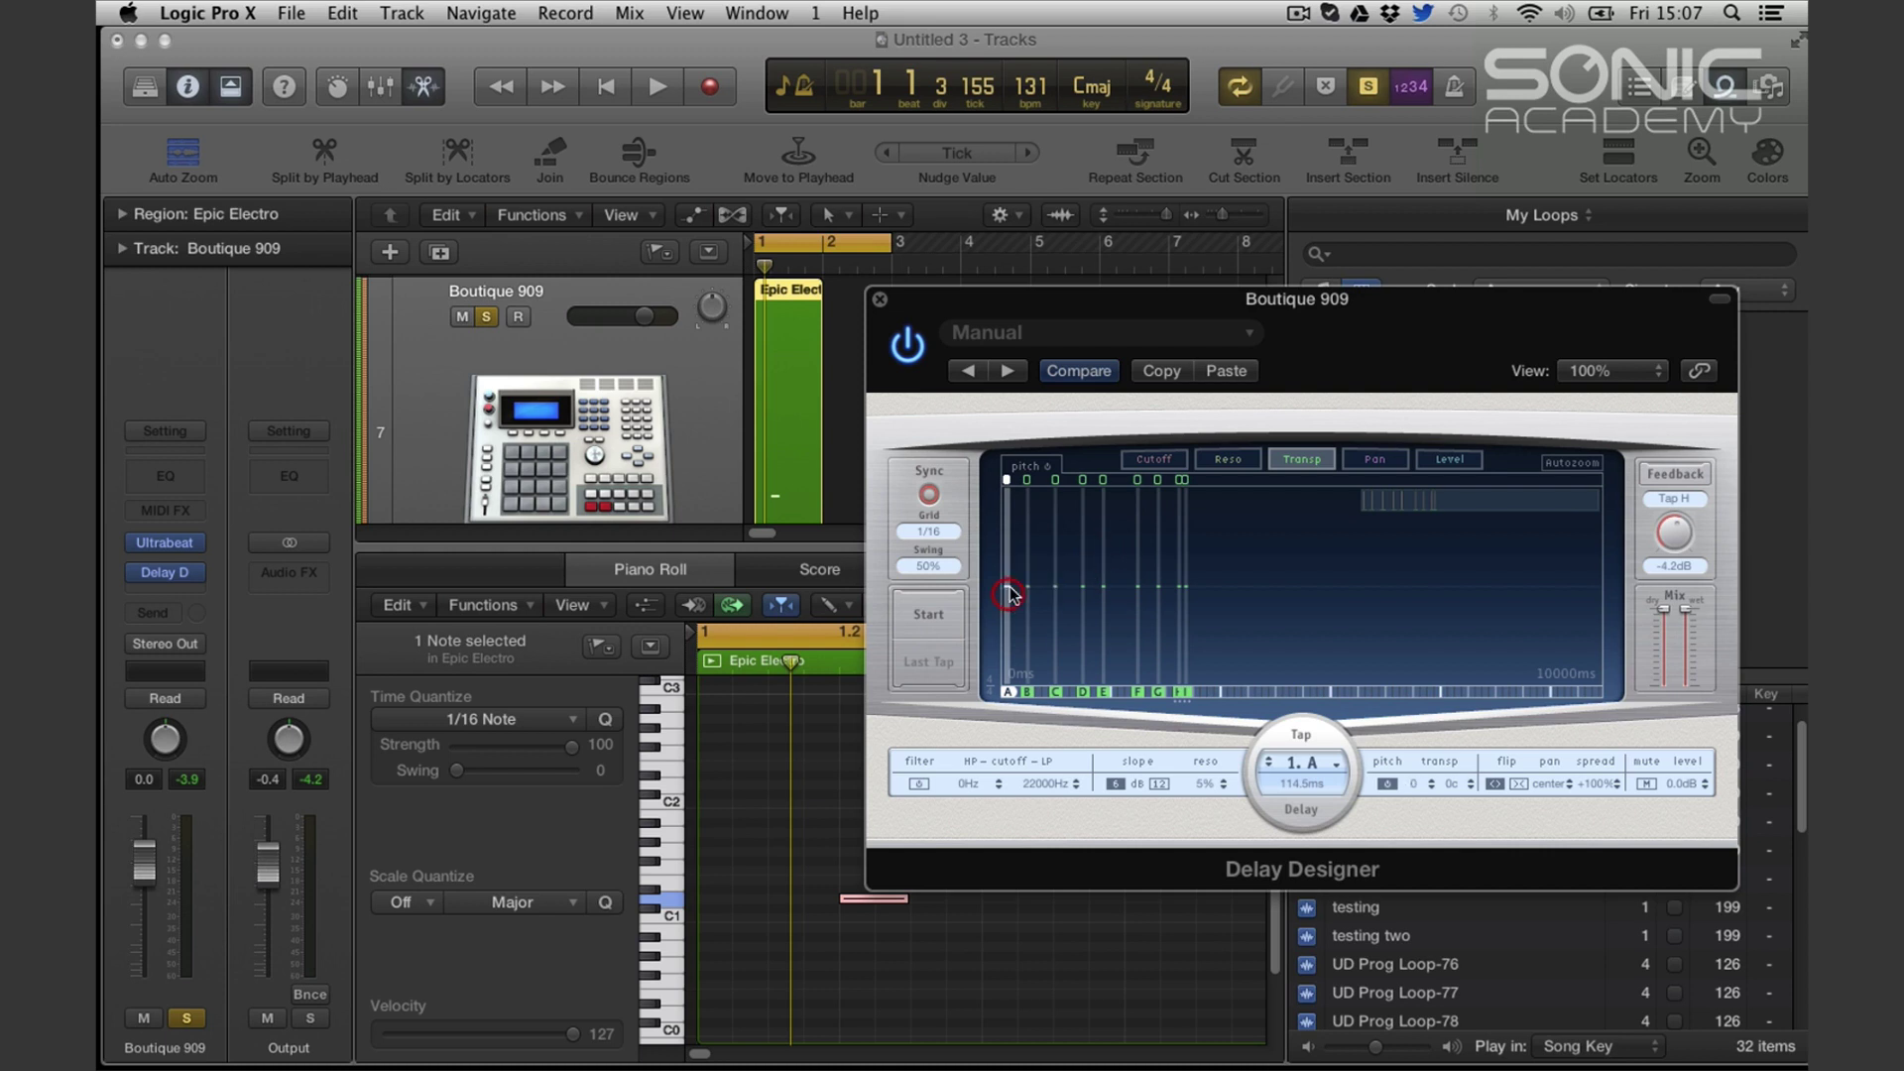
drag(1172, 579, 1108, 563)
click(1189, 573)
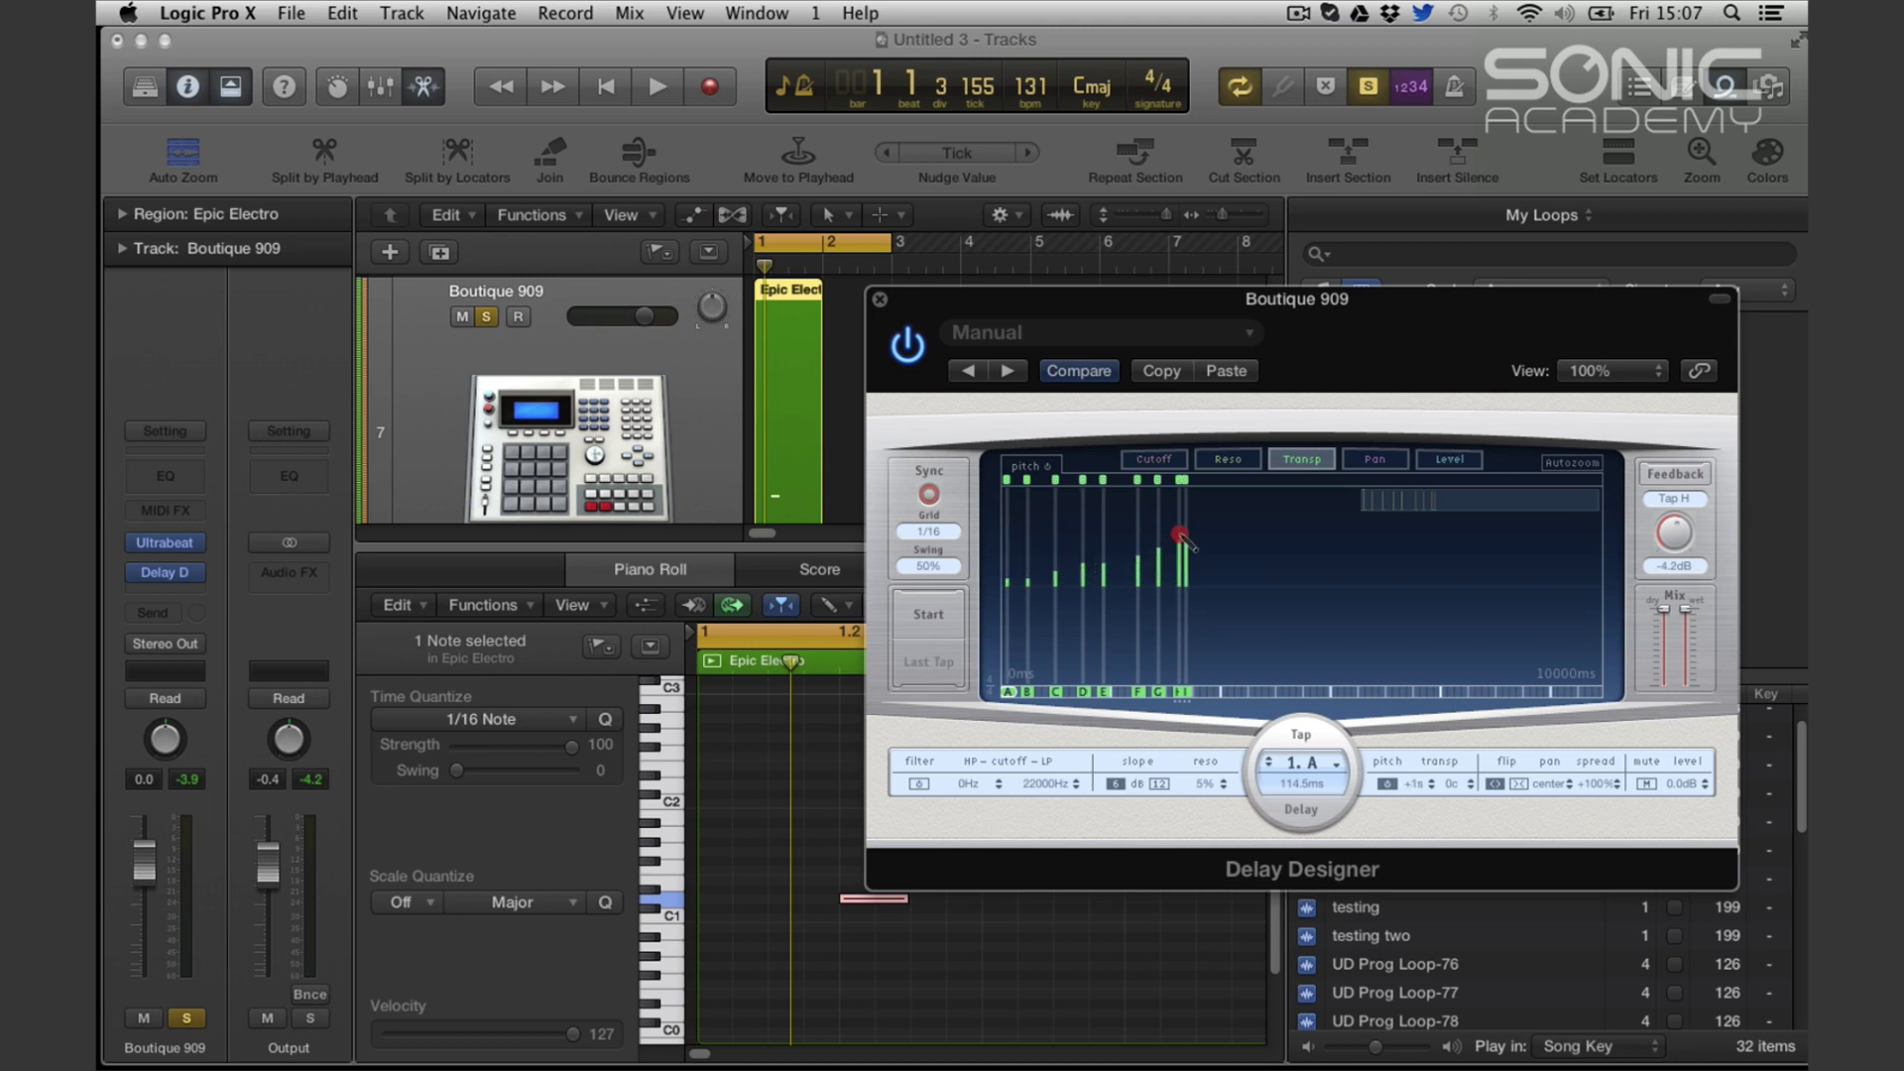
drag(1185, 506, 1182, 498)
key(space)
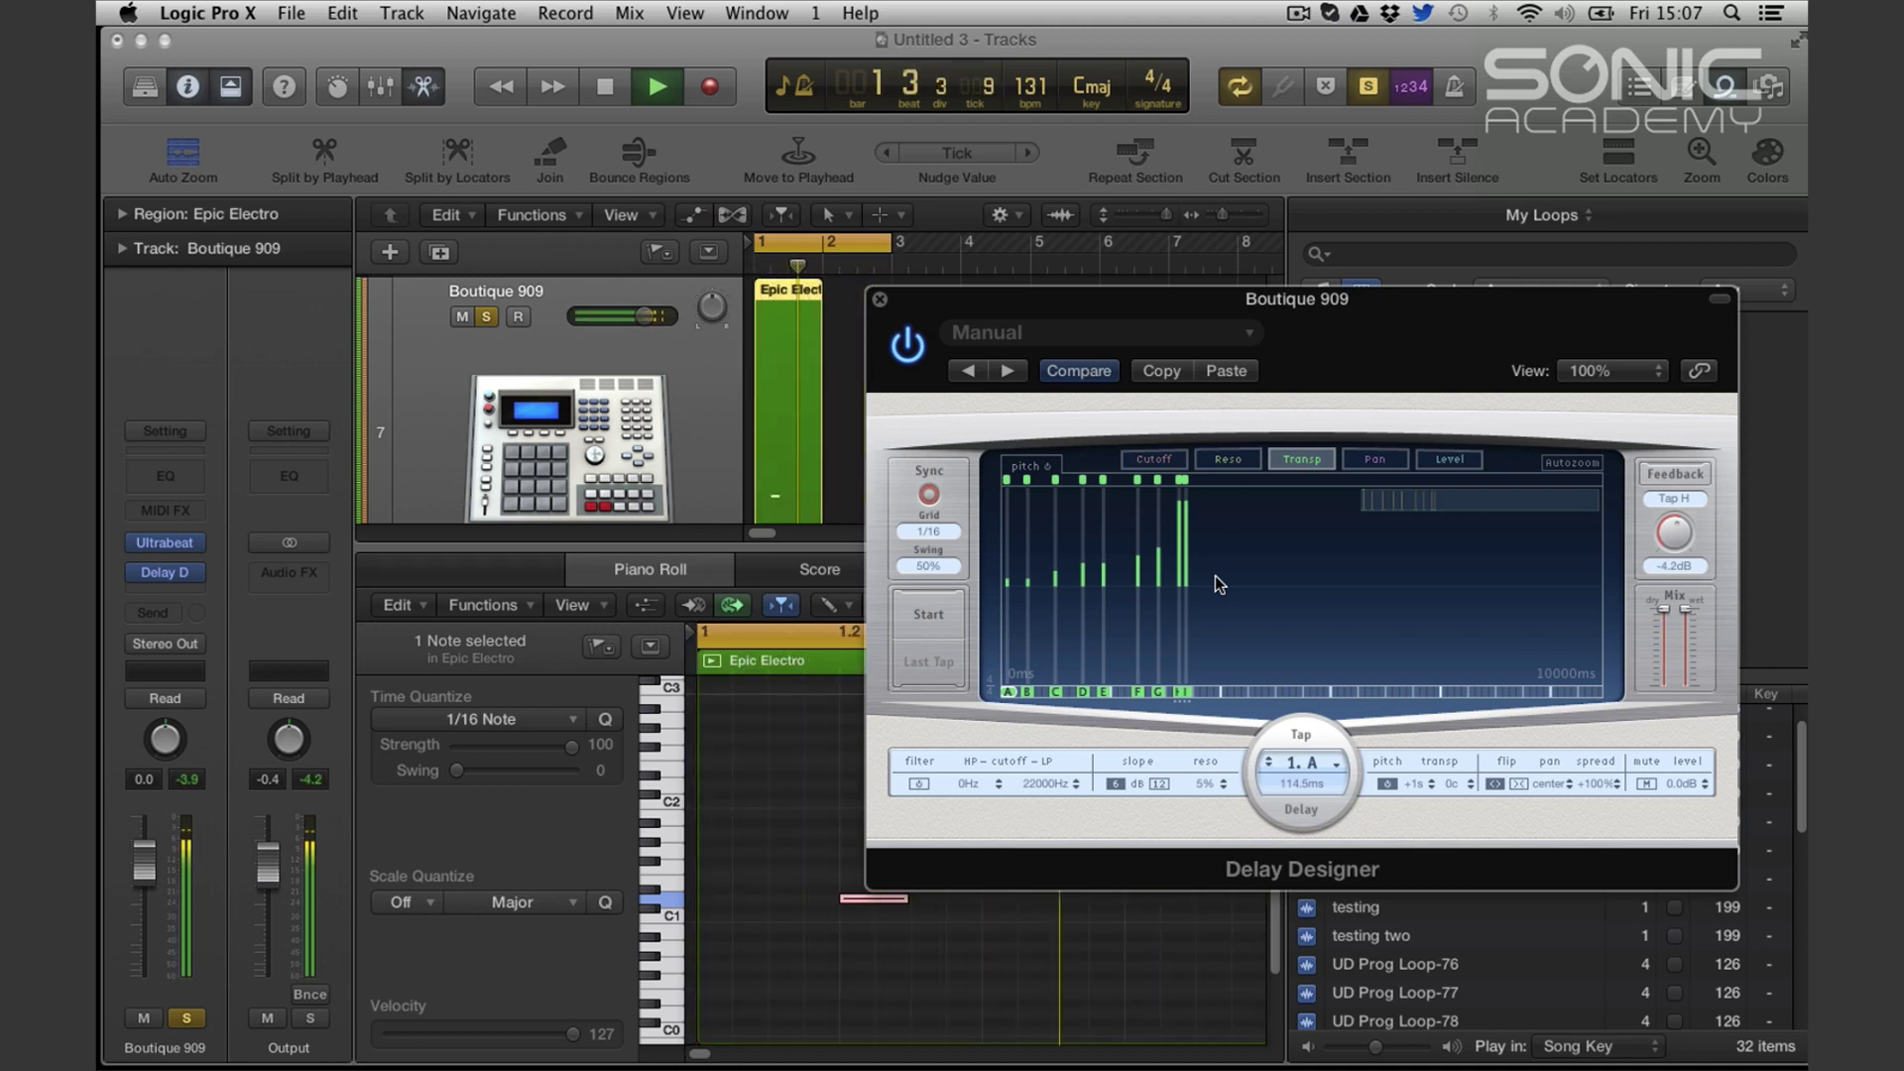
key(space)
Reduce tap H's transposition to +8 semitones and audition the delay
drag(1177, 509, 1178, 537)
key(space)
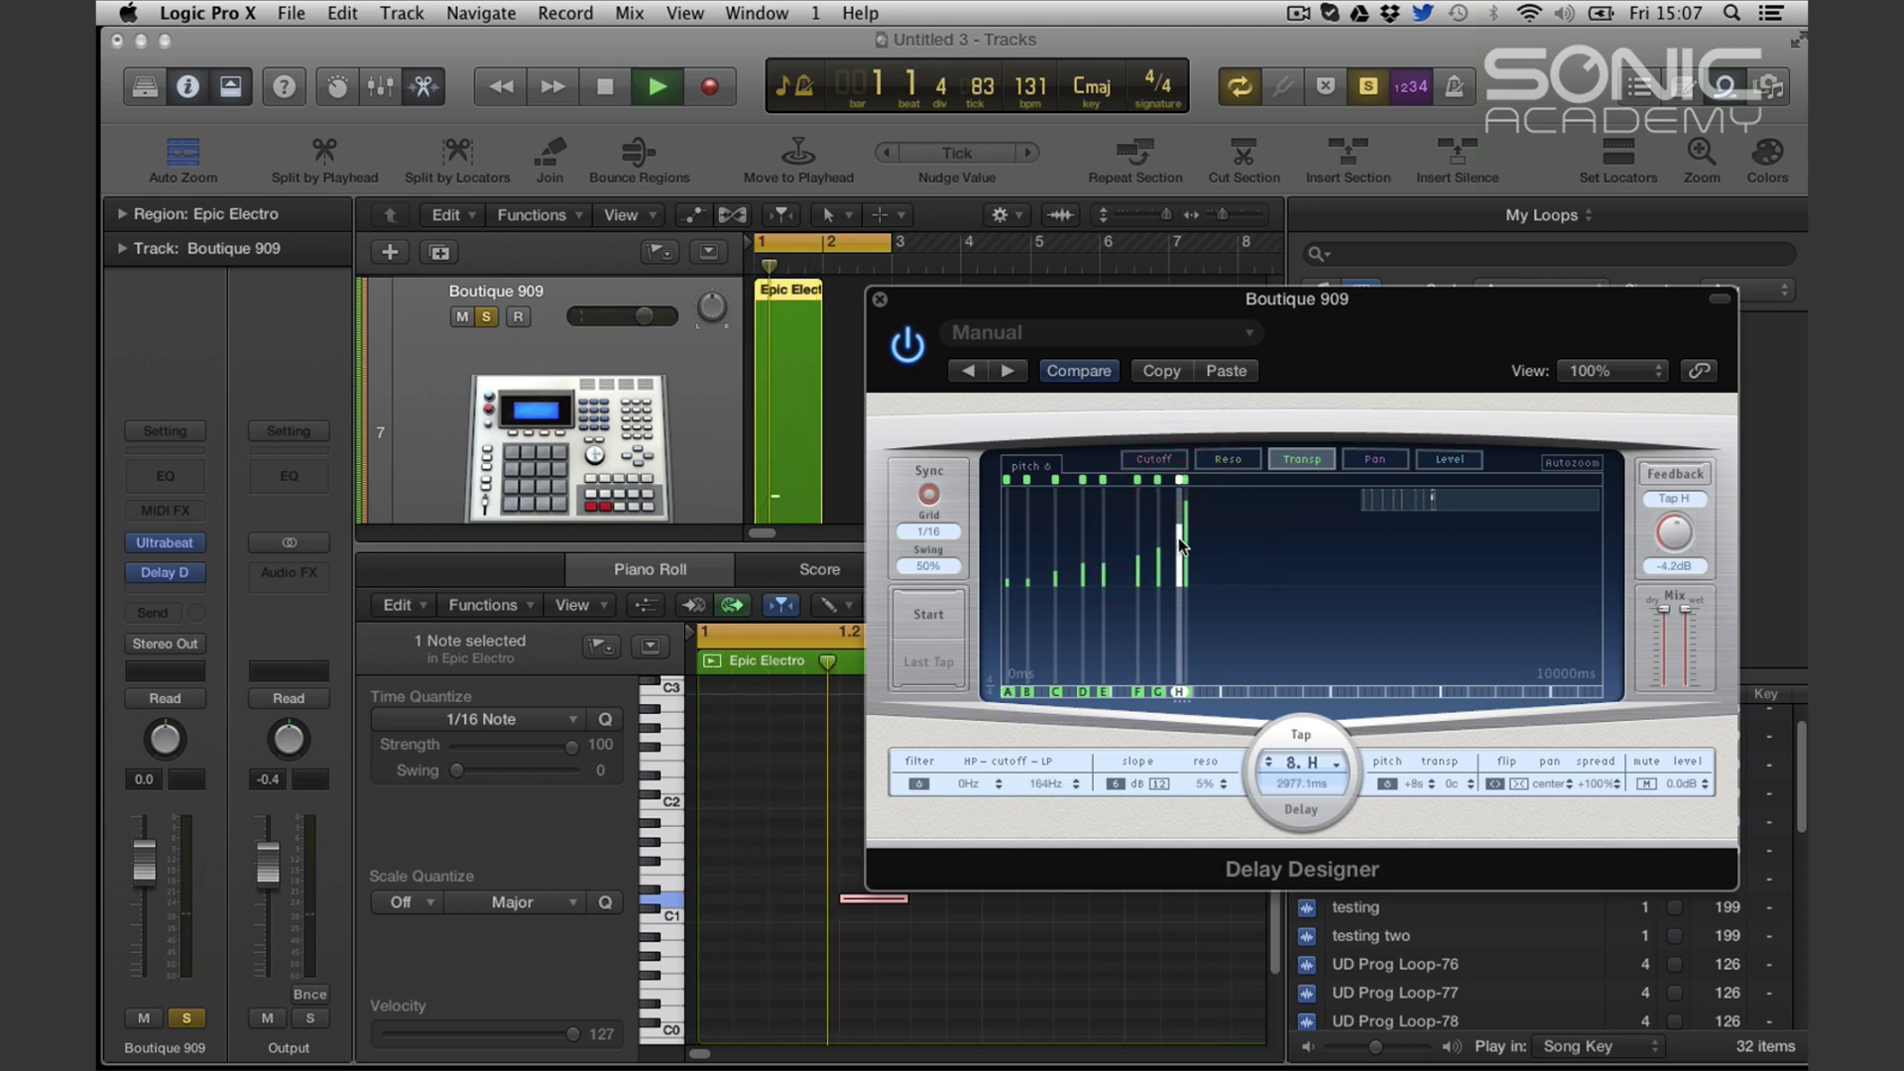
key(space)
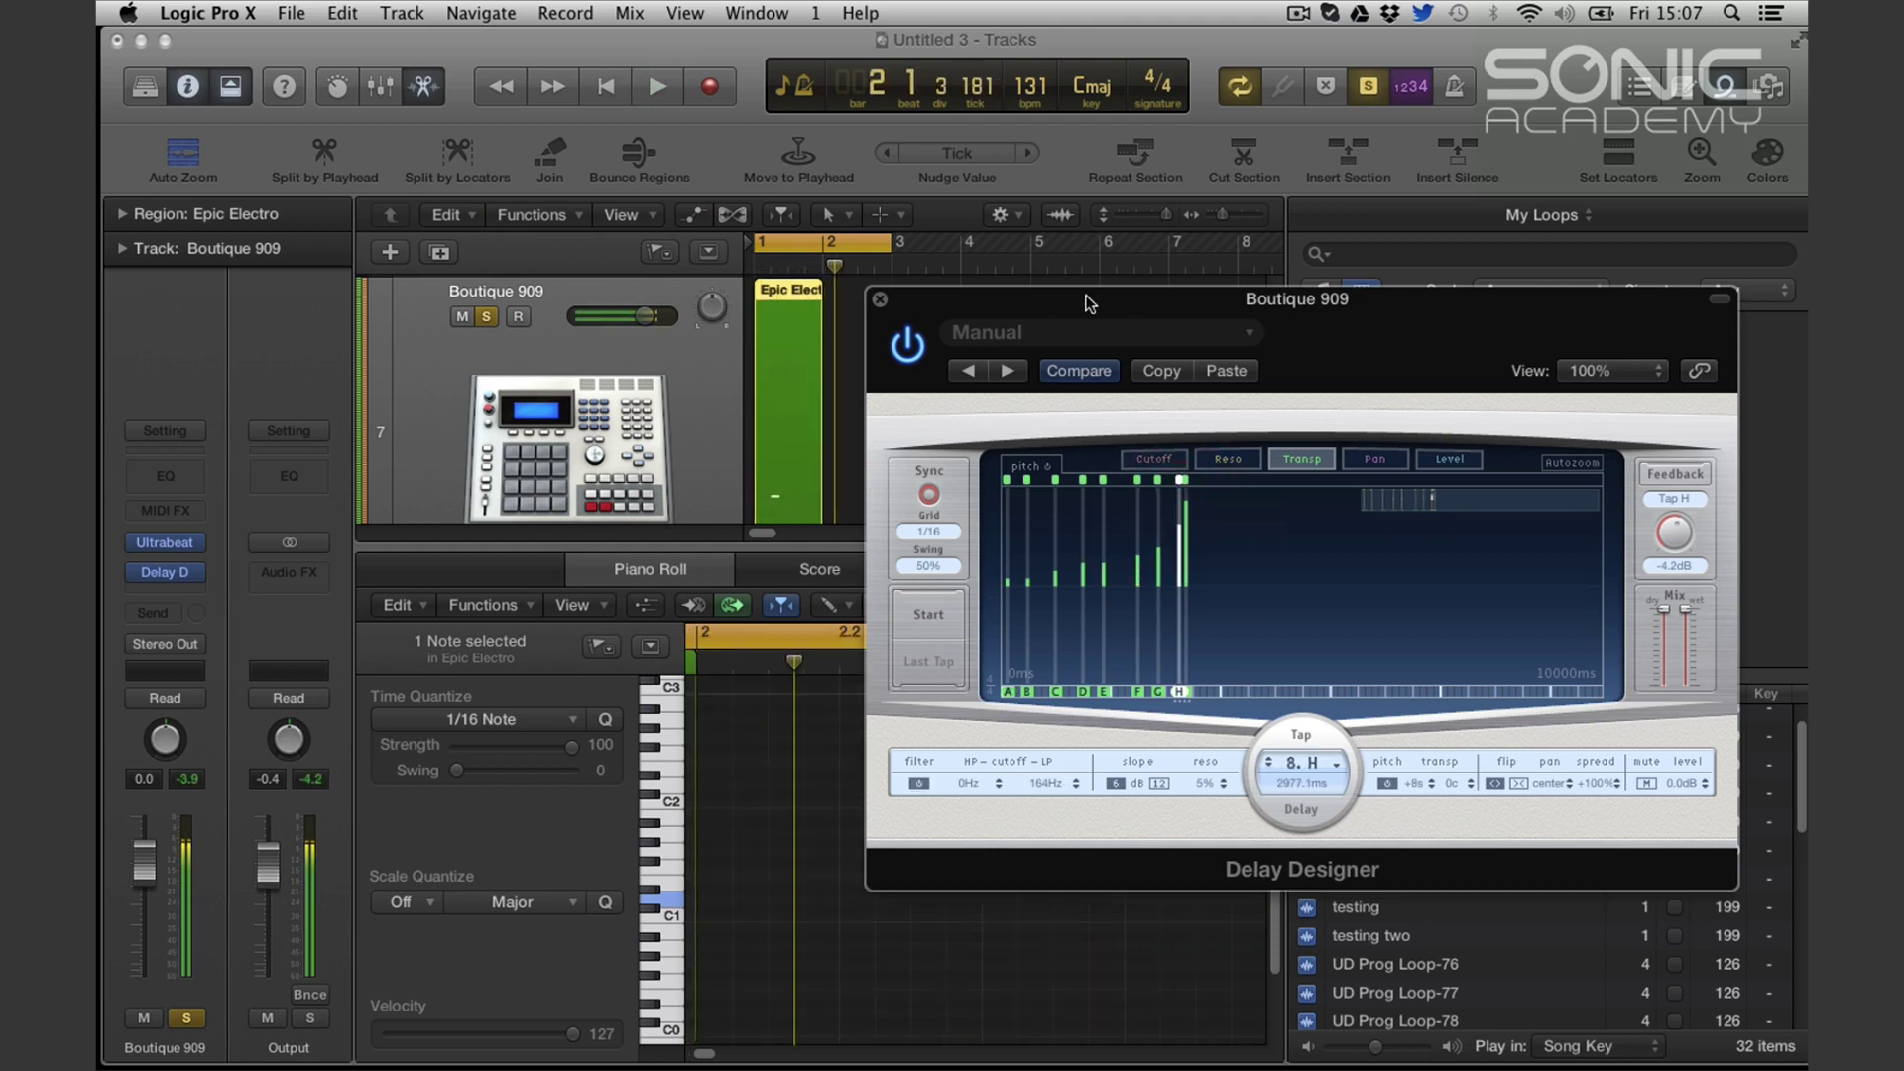
Load the Resonant Reflection preset from the Complex Filtered category and audition it
click(1100, 332)
mouse_move(1103, 849)
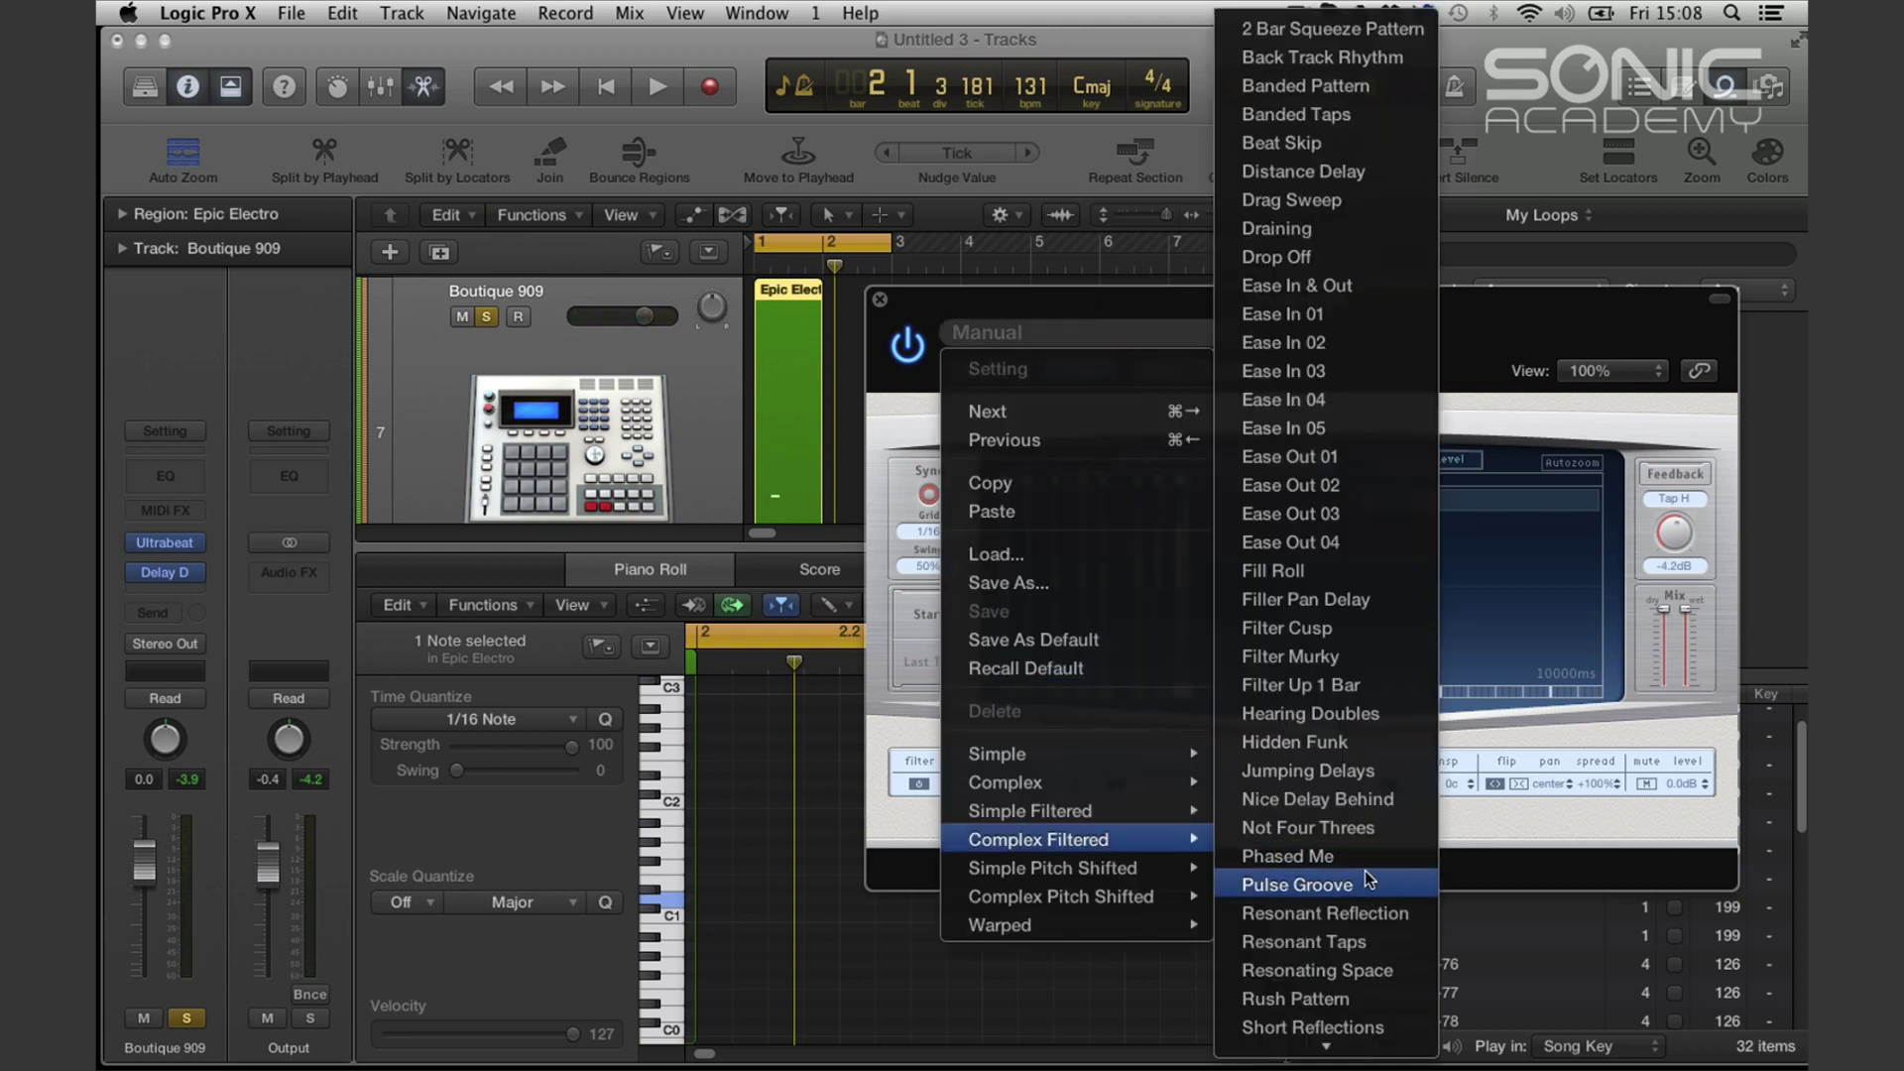
click(1377, 915)
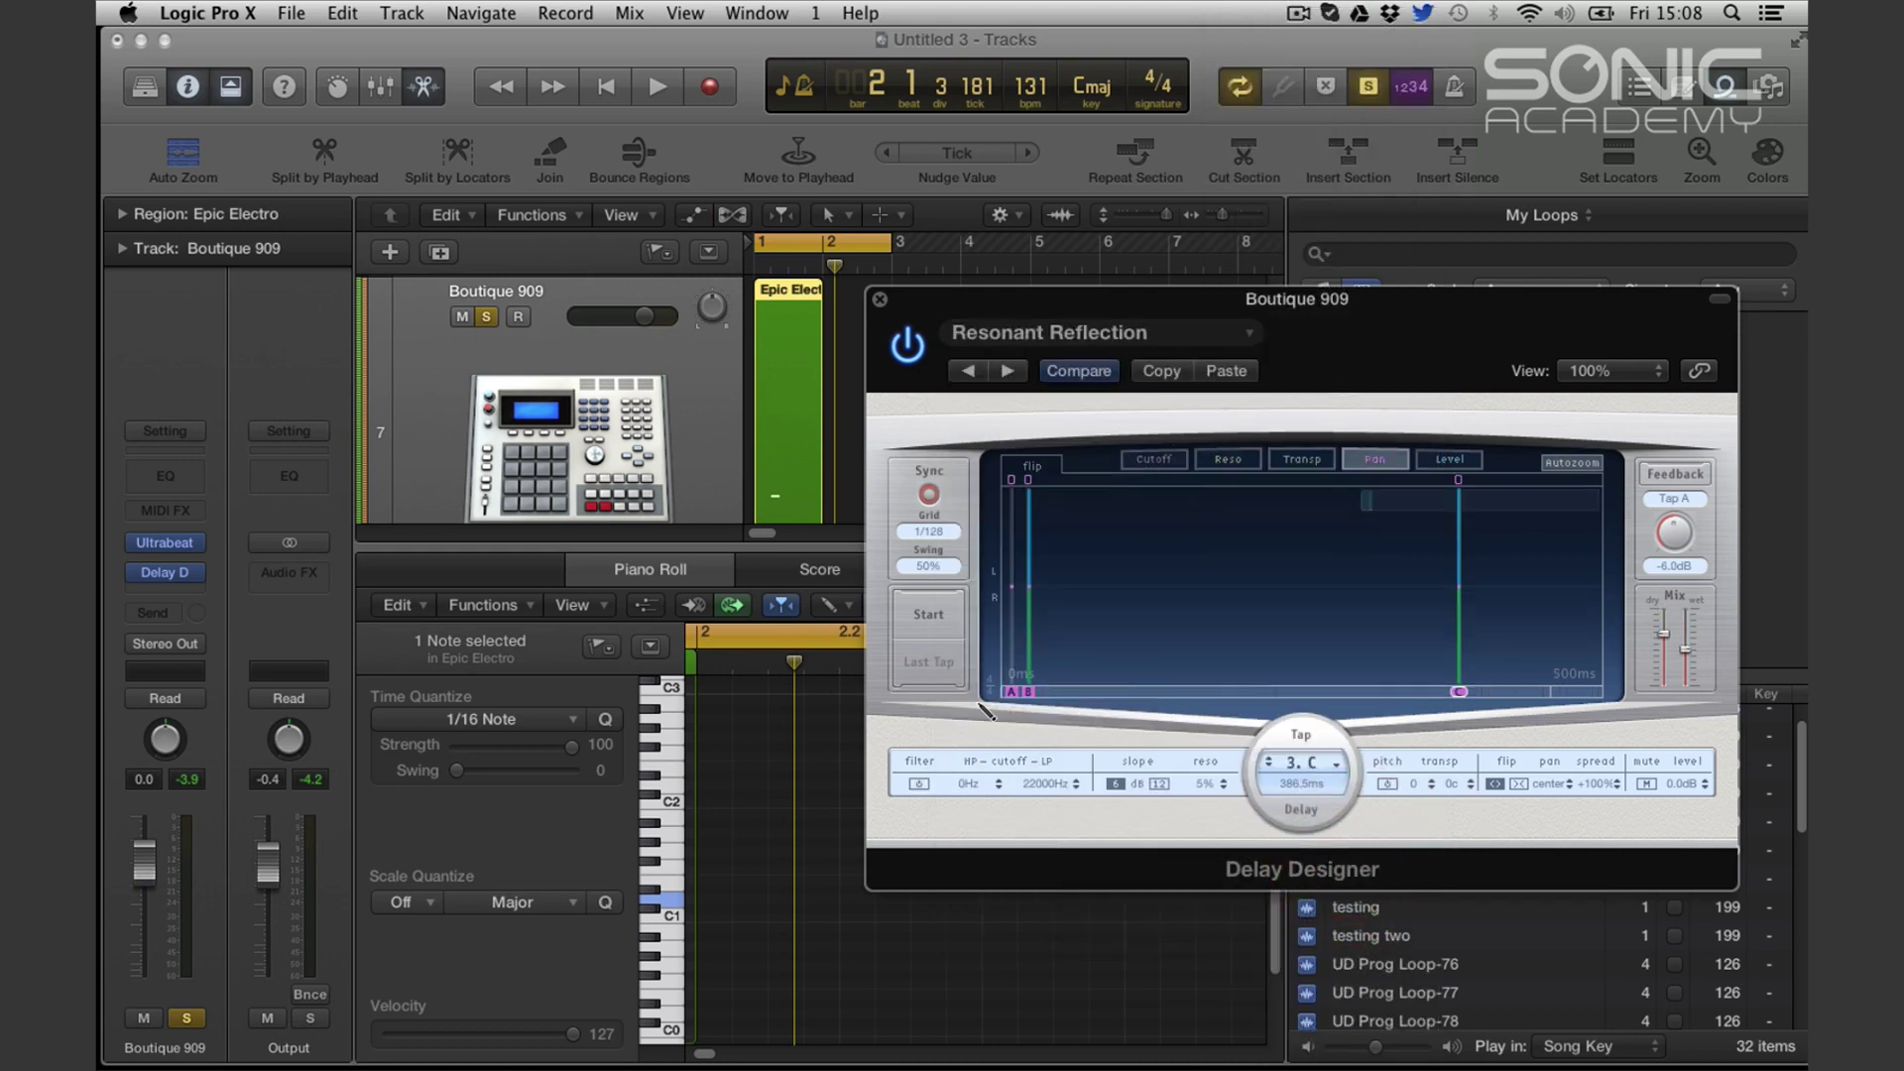
key(space)
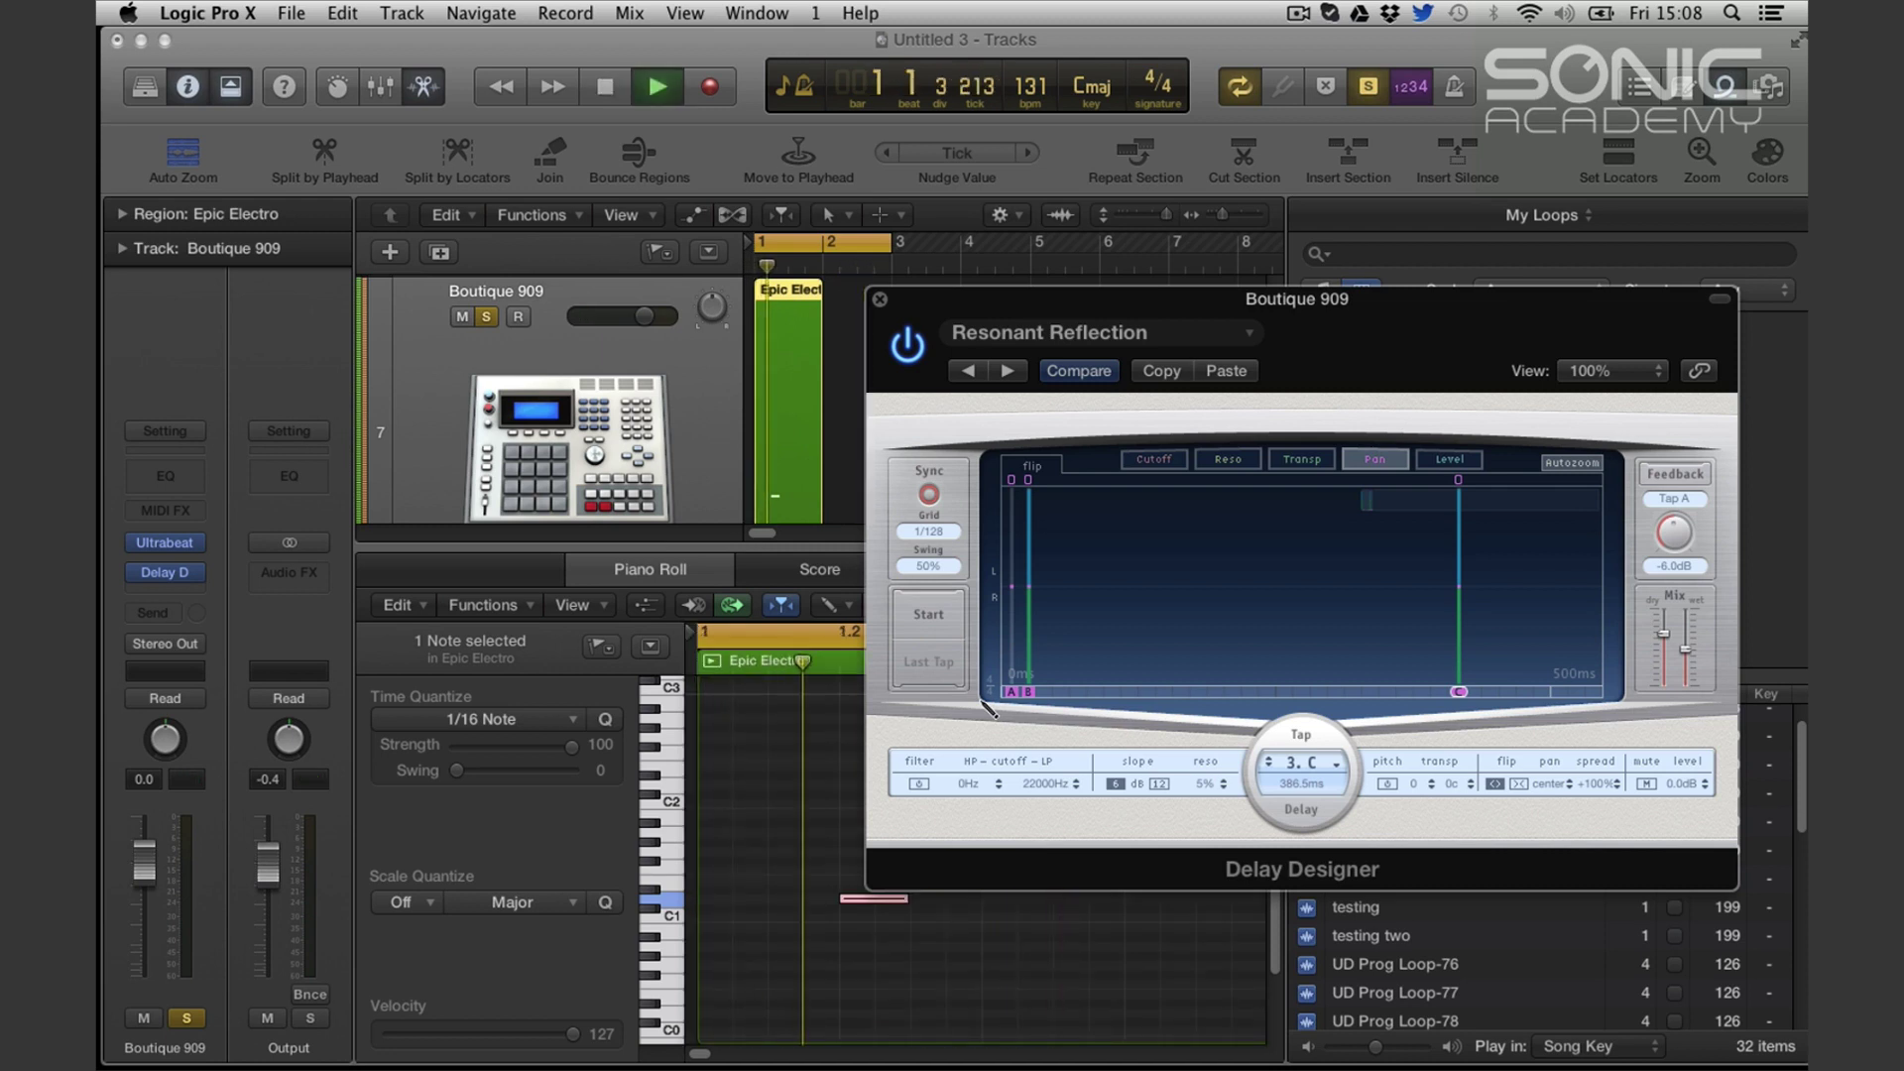
key(space)
Load the Ease Out 04 preset from the Complex Filtered category and audition it
click(1091, 332)
mouse_move(1170, 784)
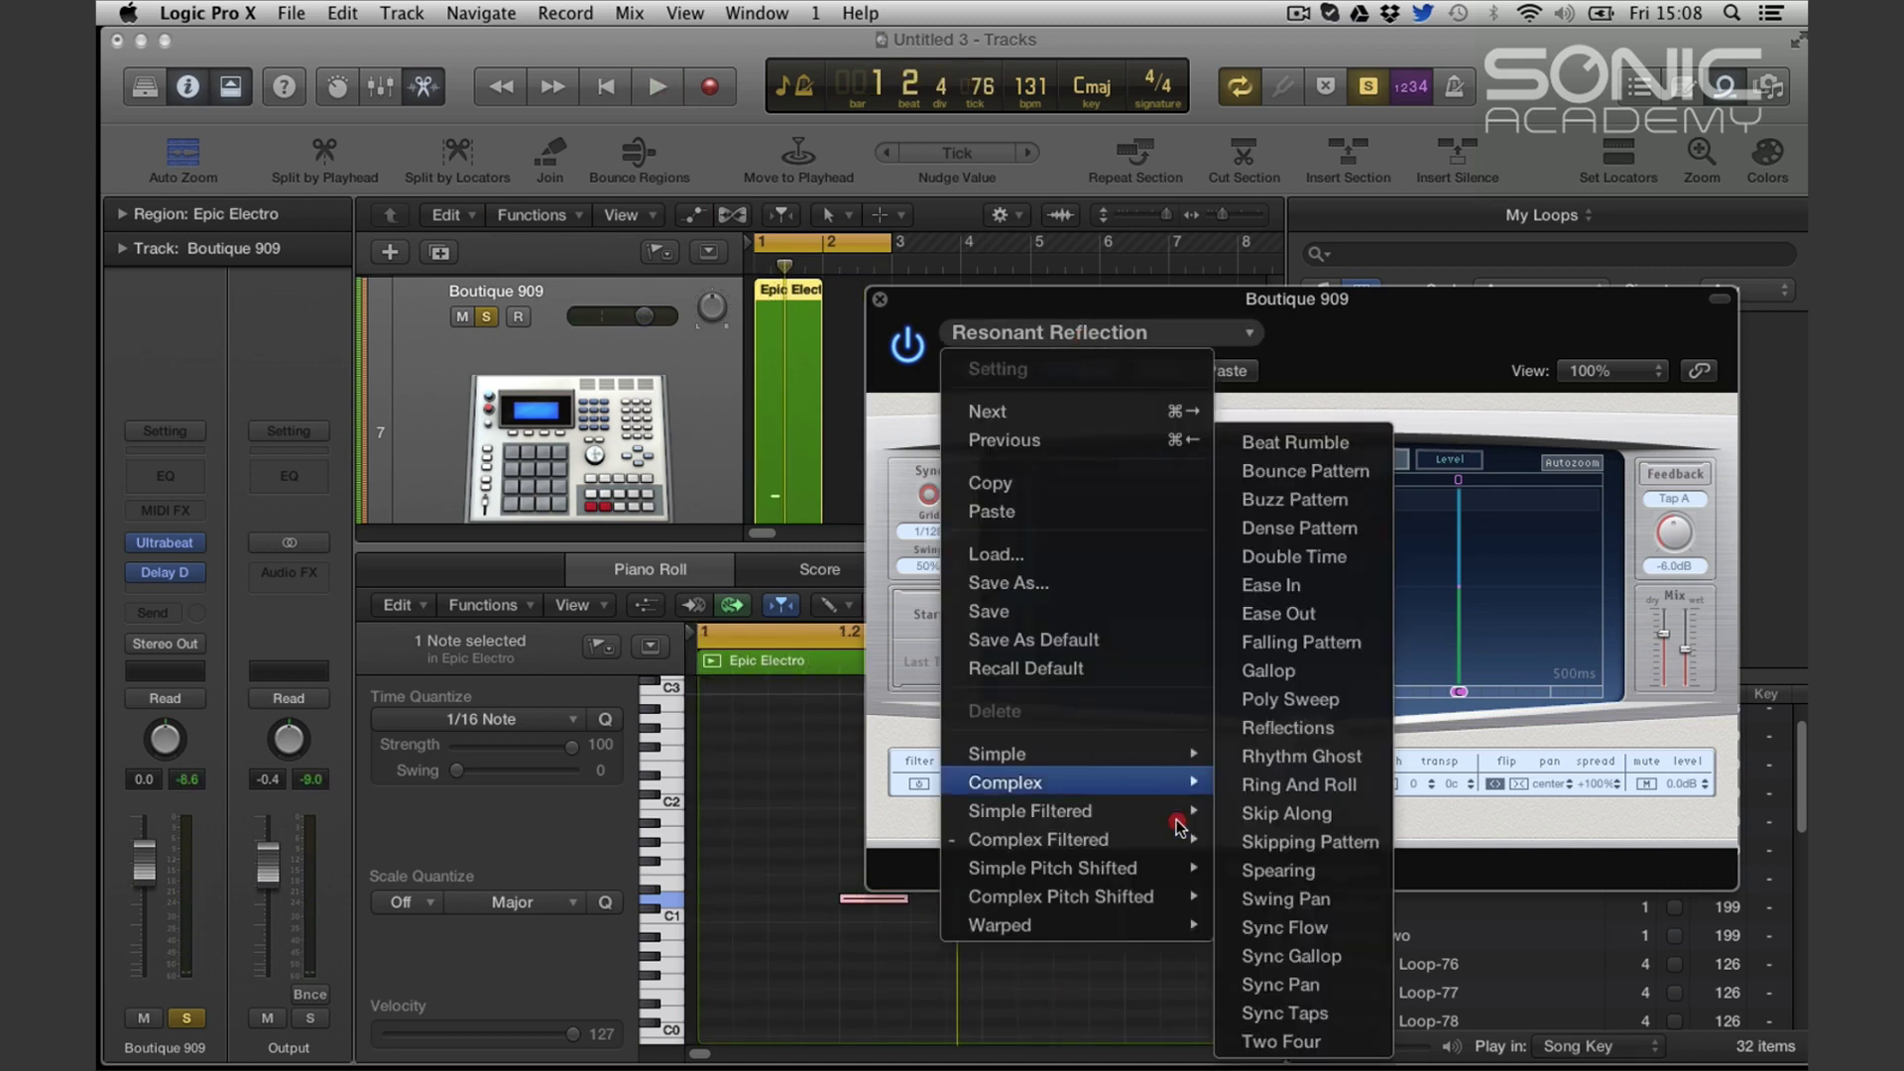
mouse_move(1180, 839)
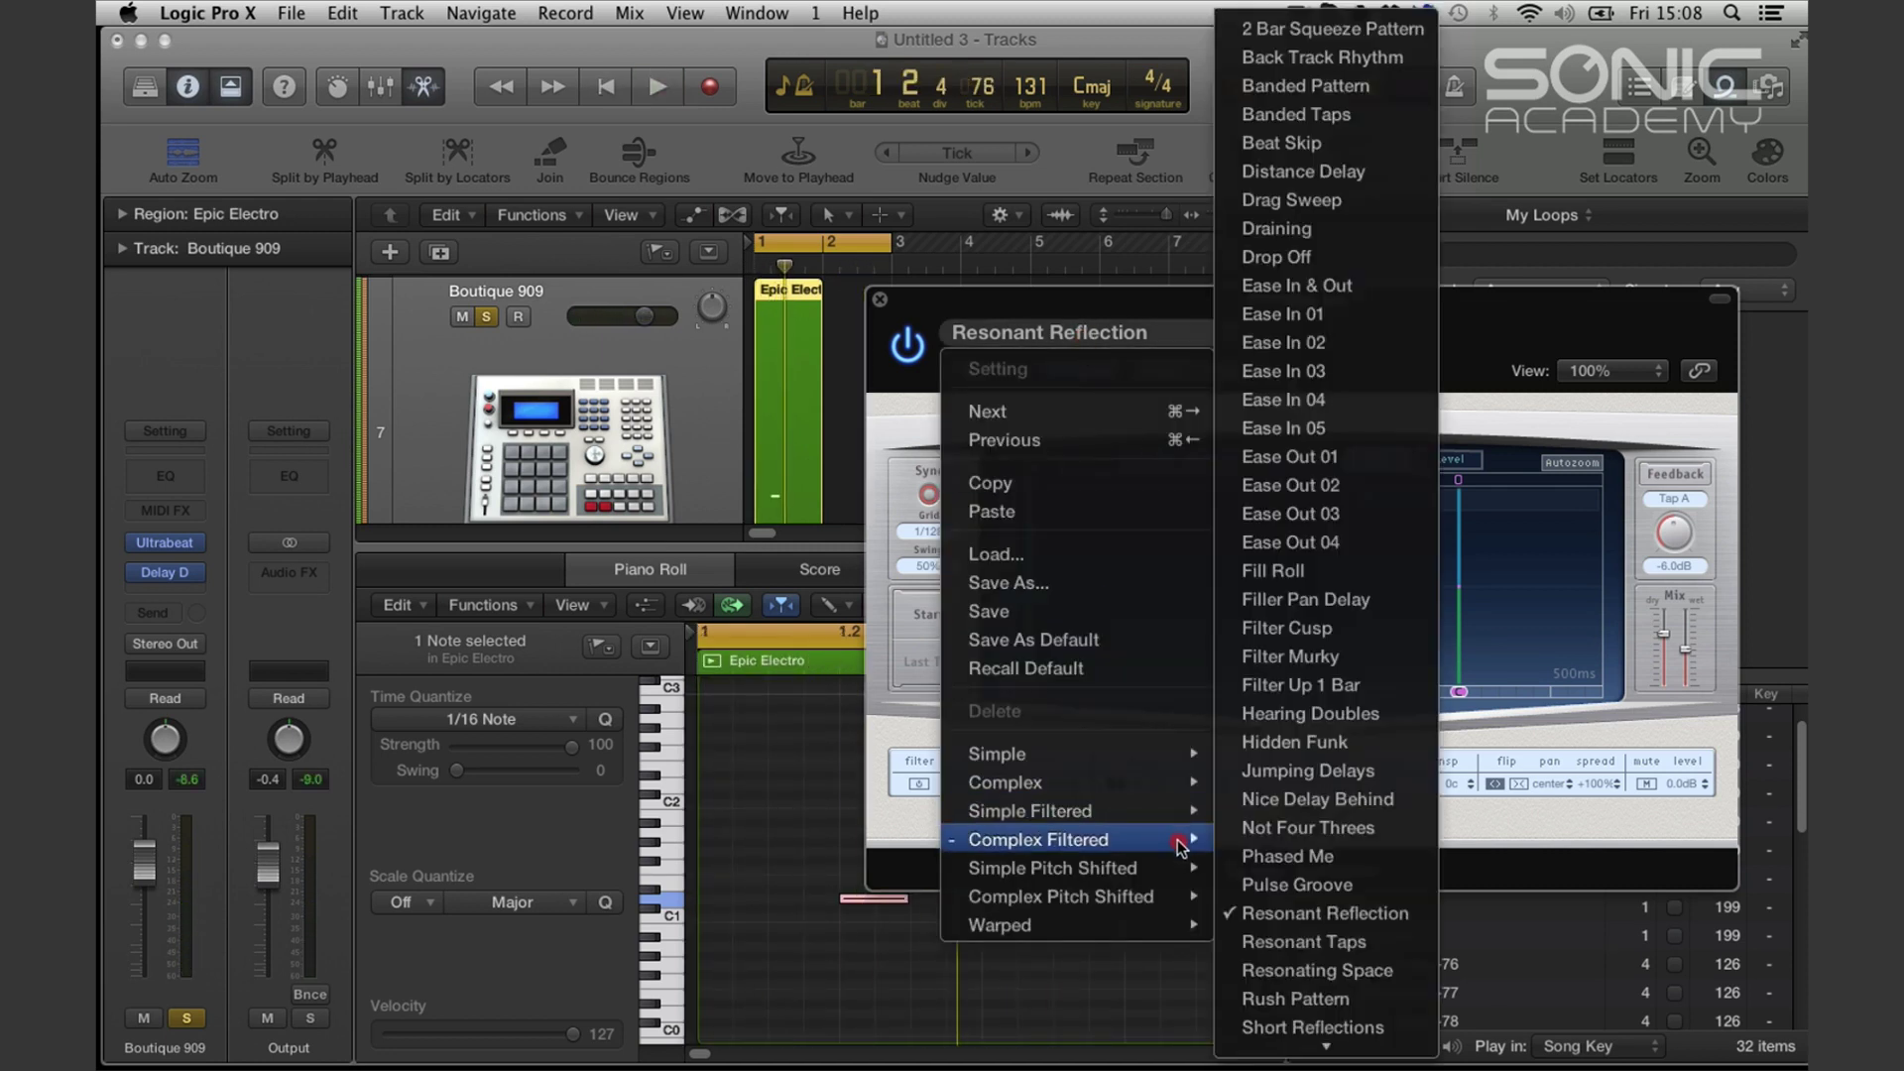
click(1385, 543)
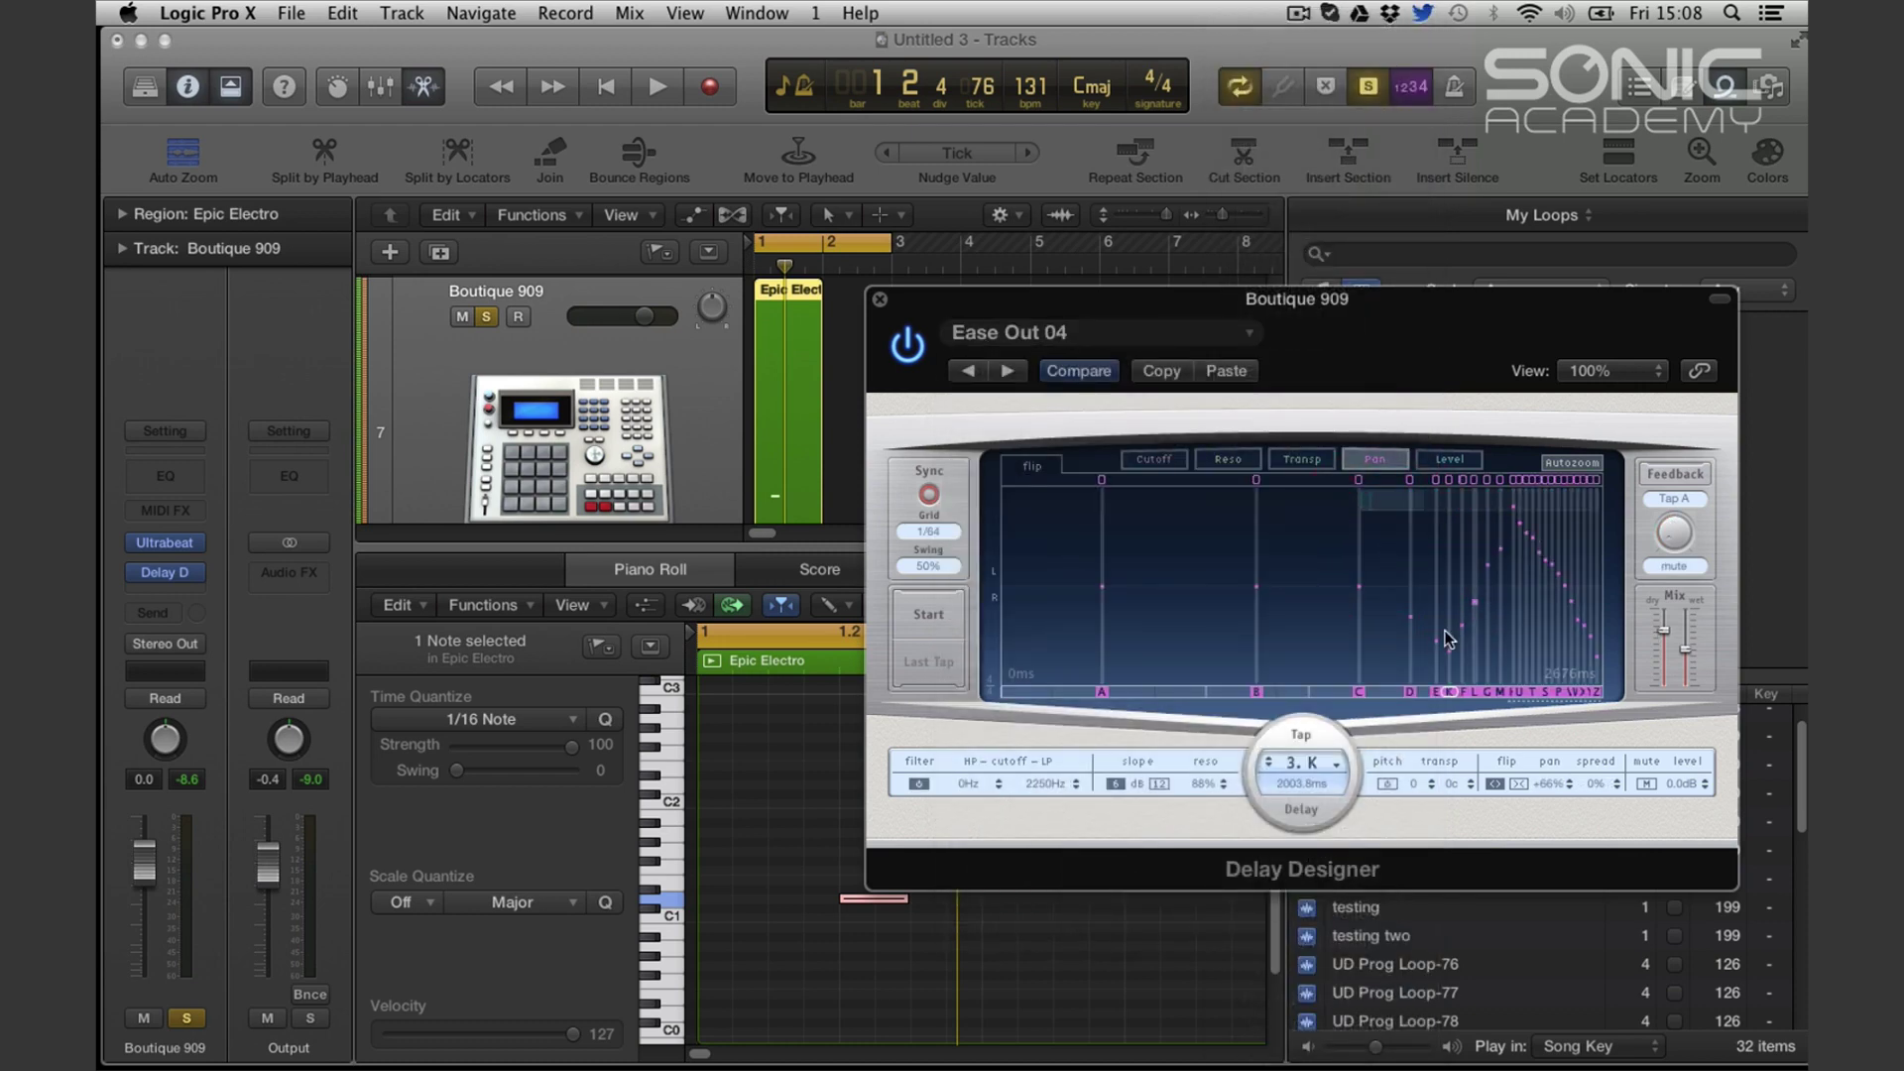
key(space)
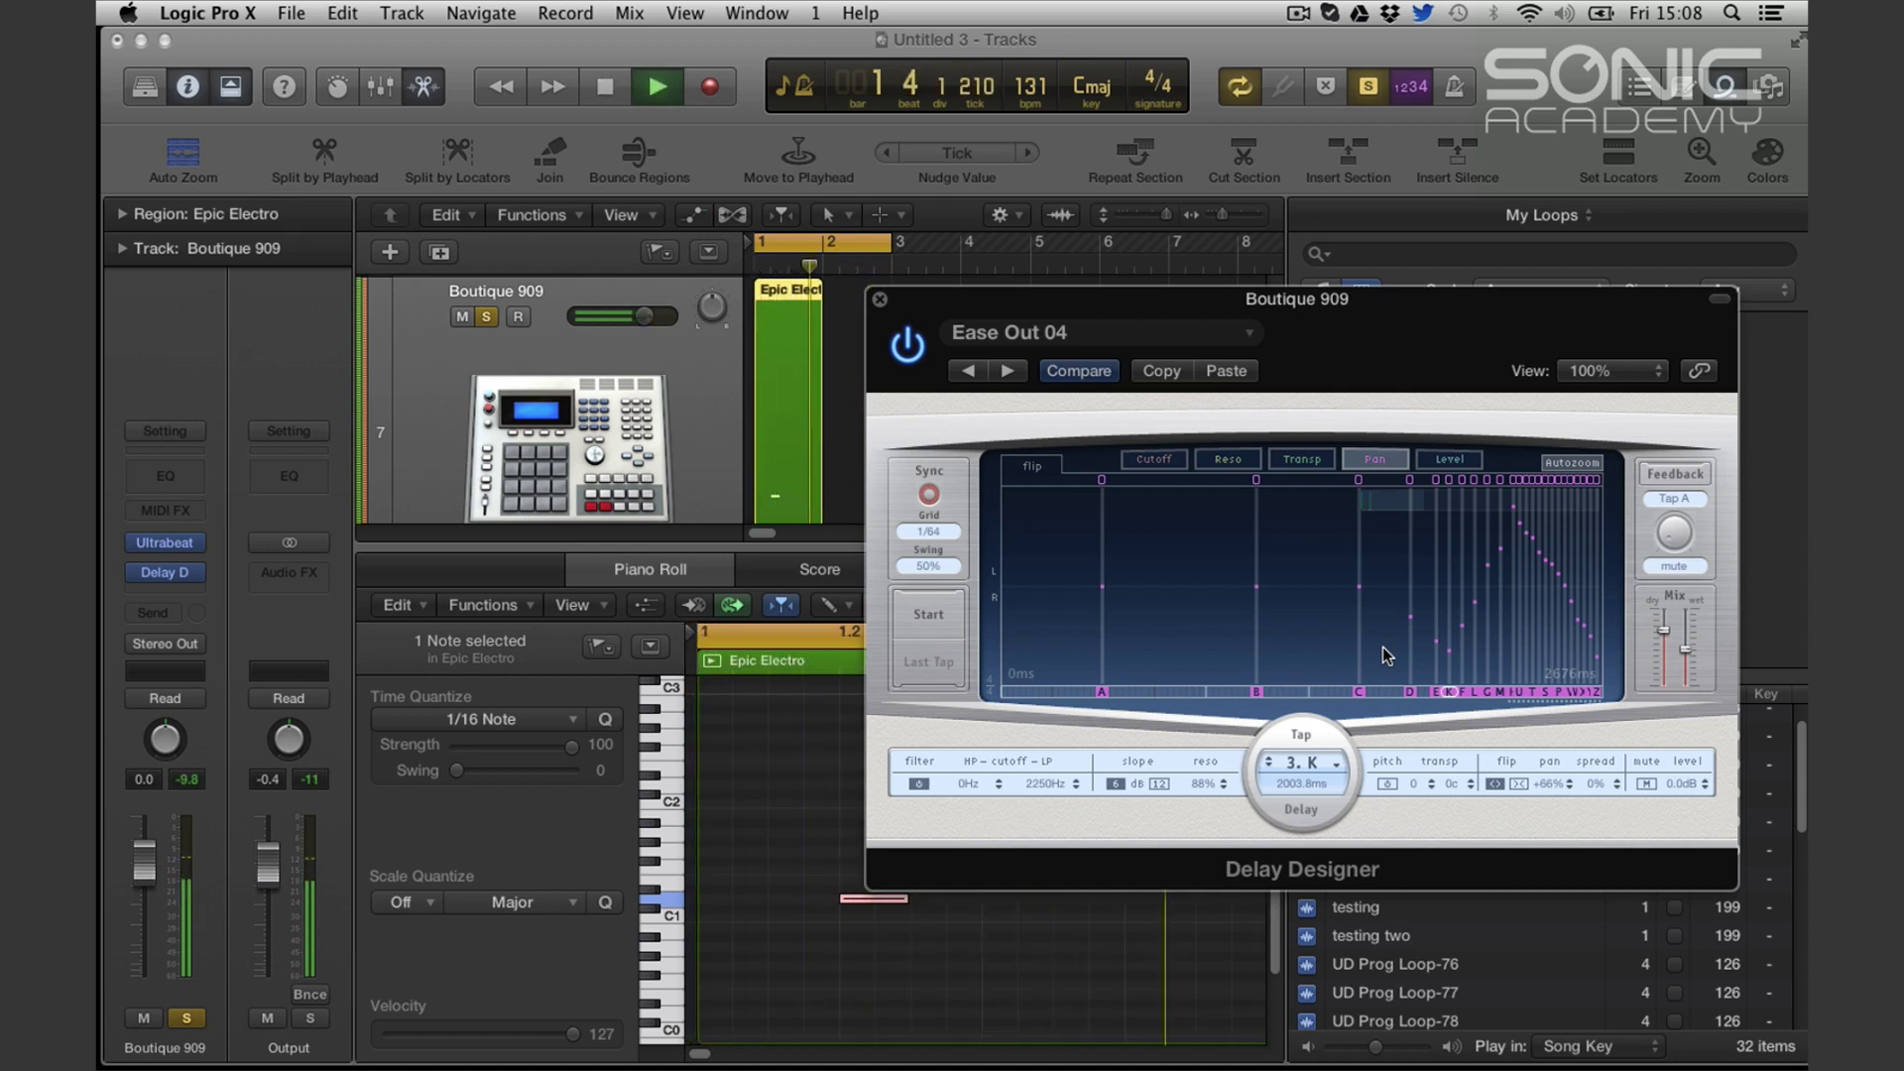
key(space)
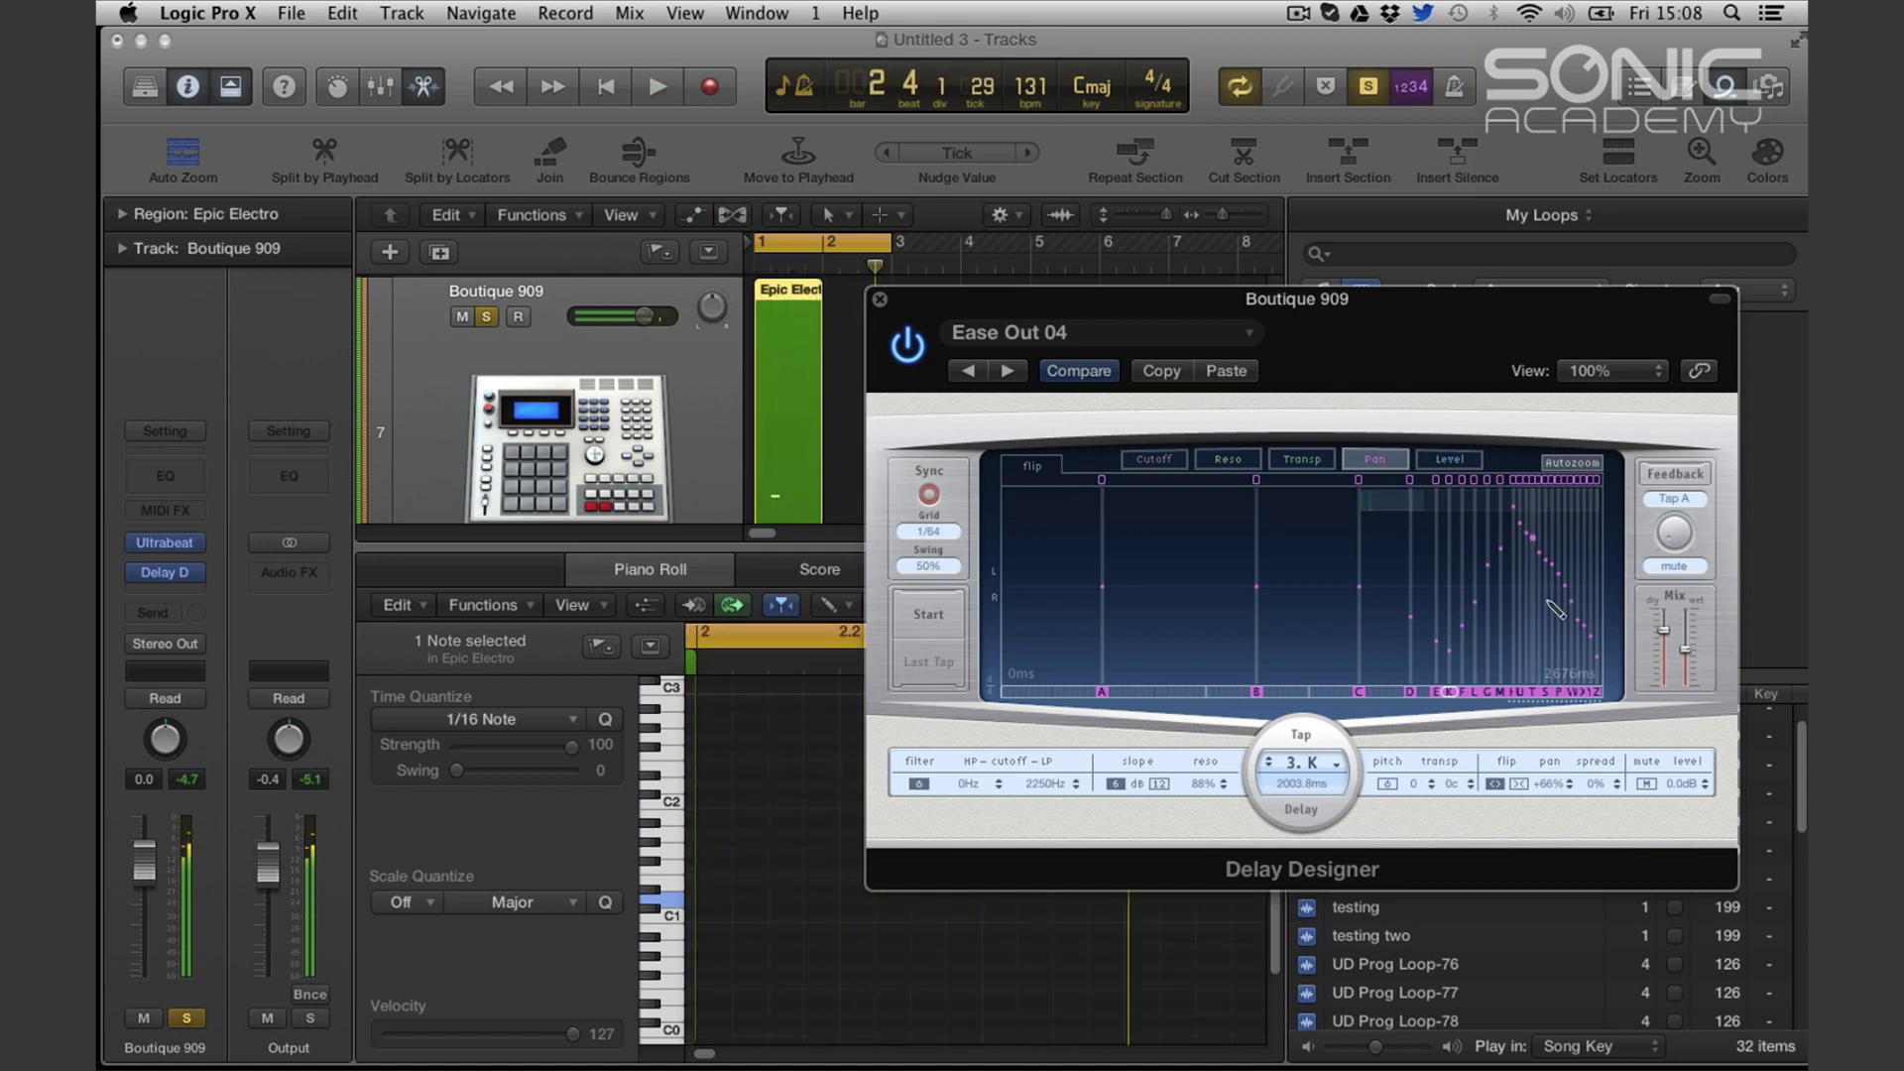